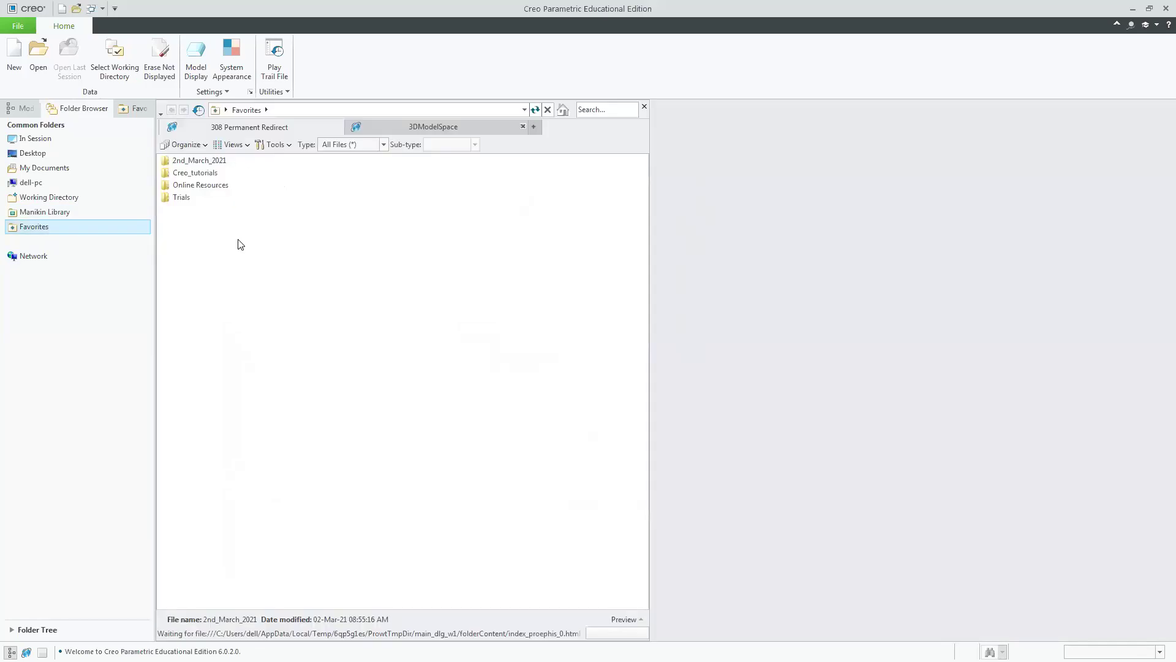
- Set the Trials folder as the working directory and close the folder browser pane
{"action": "right_click", "coordinate": [183, 198]}
{"action": "left_click", "coordinate": [239, 360]}
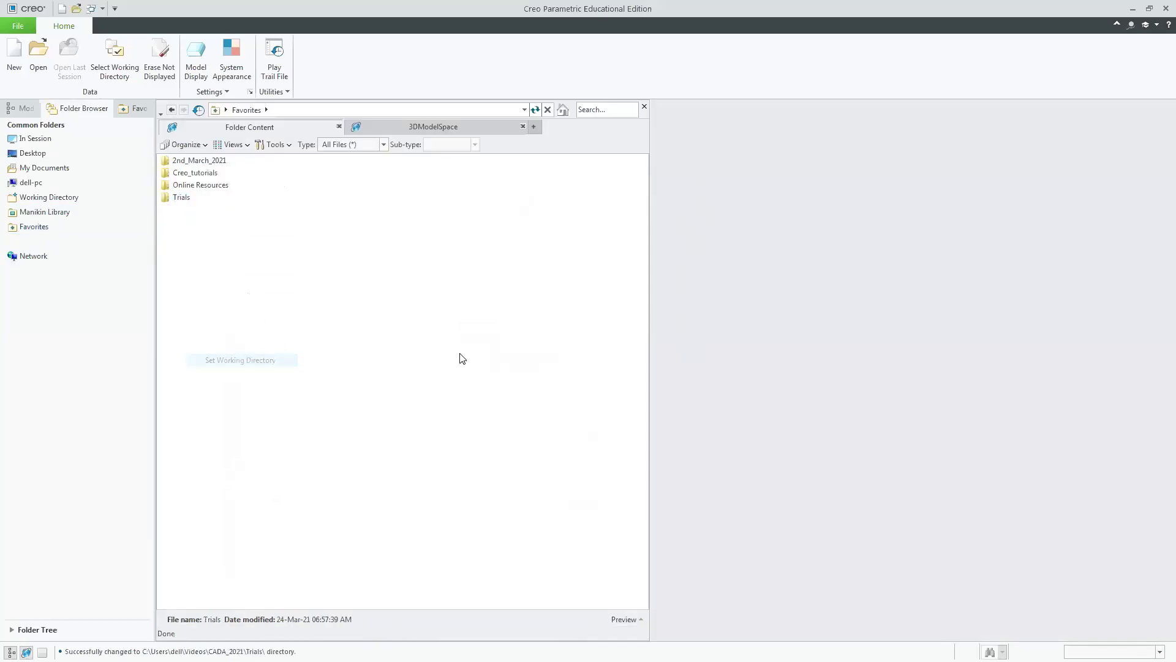
{"action": "left_click", "coordinate": [644, 107]}
- Create a new solid part named EX-05 using the mmns_part_solid template
{"action": "left_click", "coordinate": [13, 57]}
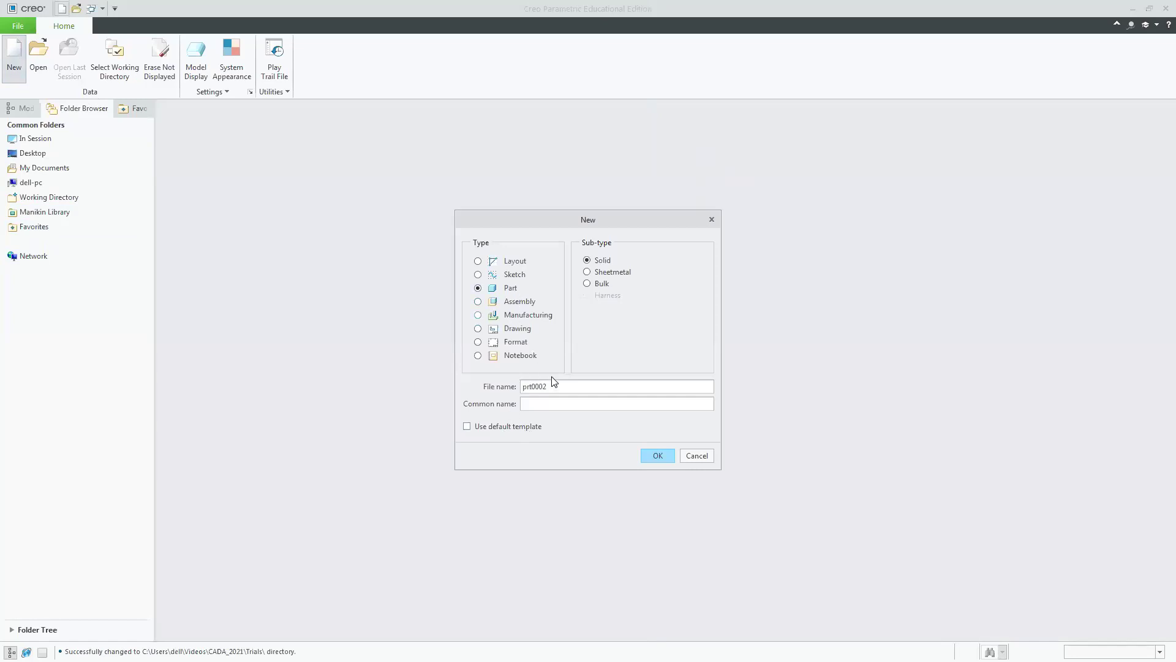
{"action": "left_click_drag", "start_coordinate": [548, 387], "coordinate": [478, 389]}
{"action": "type", "text": "Ex"}
{"action": "left_click", "coordinate": [654, 455]}
{"action": "left_click", "coordinate": [686, 306]}
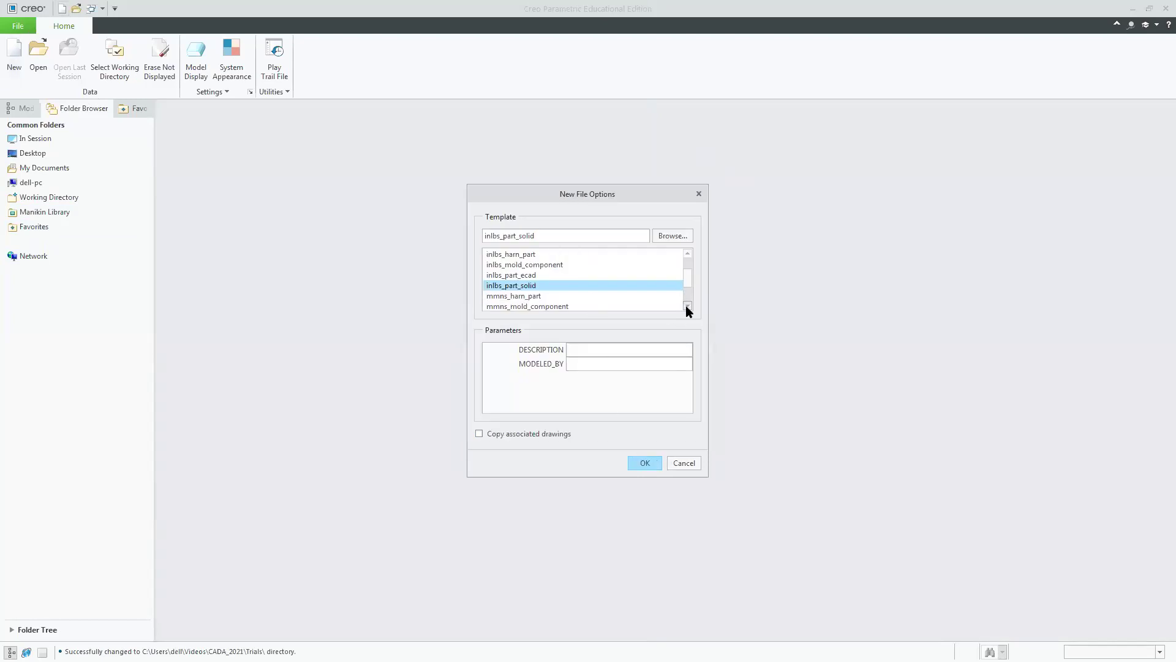
{"action": "left_click", "coordinate": [686, 305]}
{"action": "left_click", "coordinate": [687, 306]}
{"action": "left_click", "coordinate": [686, 306]}
{"action": "left_click", "coordinate": [513, 286]}
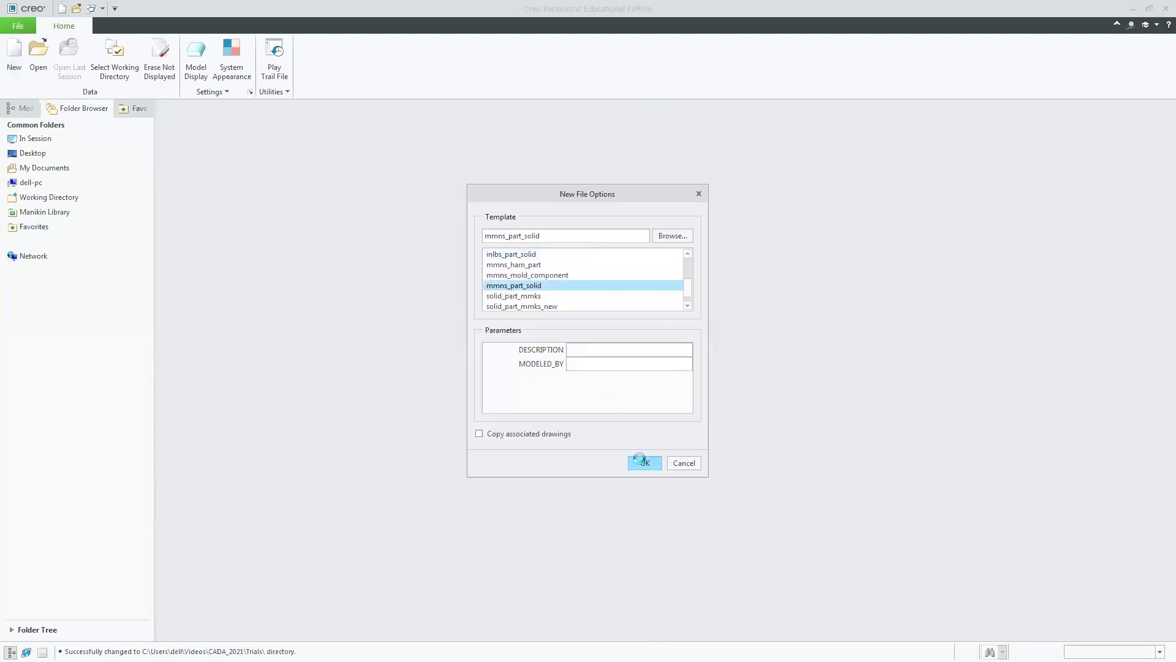
{"action": "left_click", "coordinate": [644, 463]}
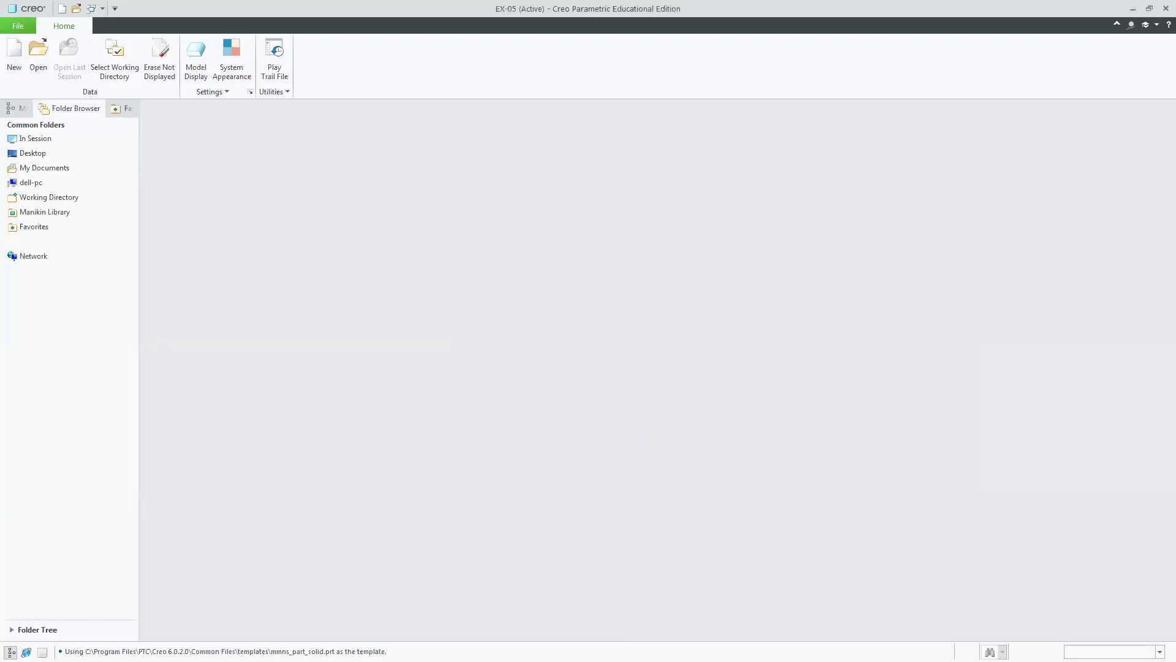
- Start an Extrude sketch on the RIGHT plane, with the TOP plane as reference oriented to Top, and view it face-on
{"action": "key", "text": "alt+Tab"}
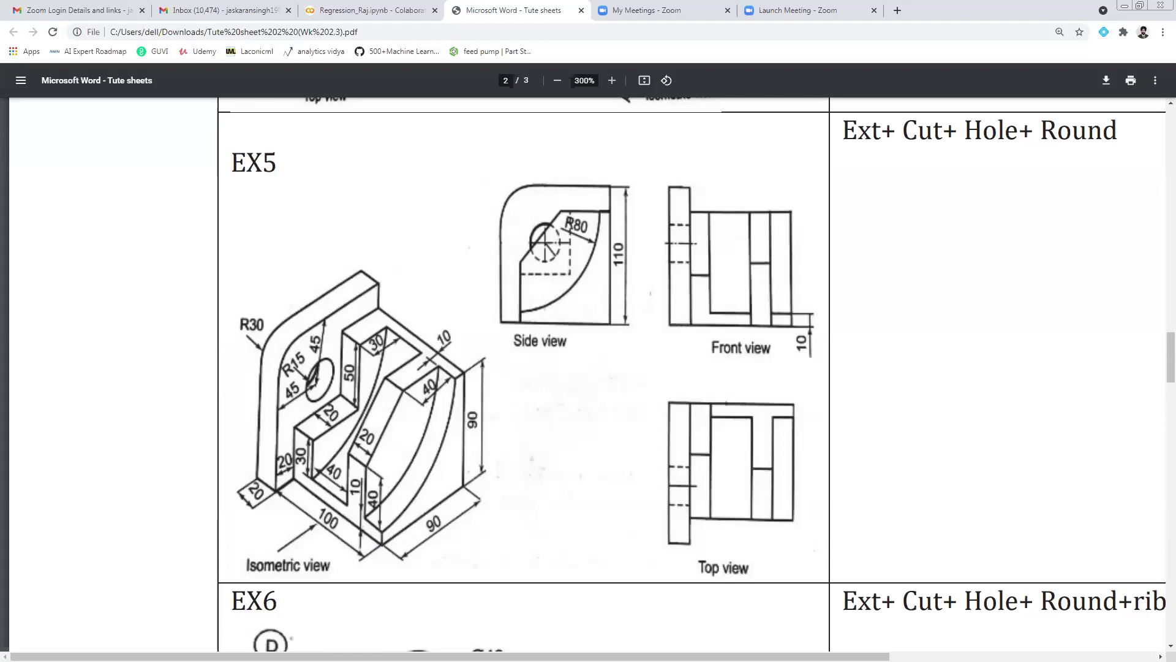
{"action": "key", "text": "alt+Tab"}
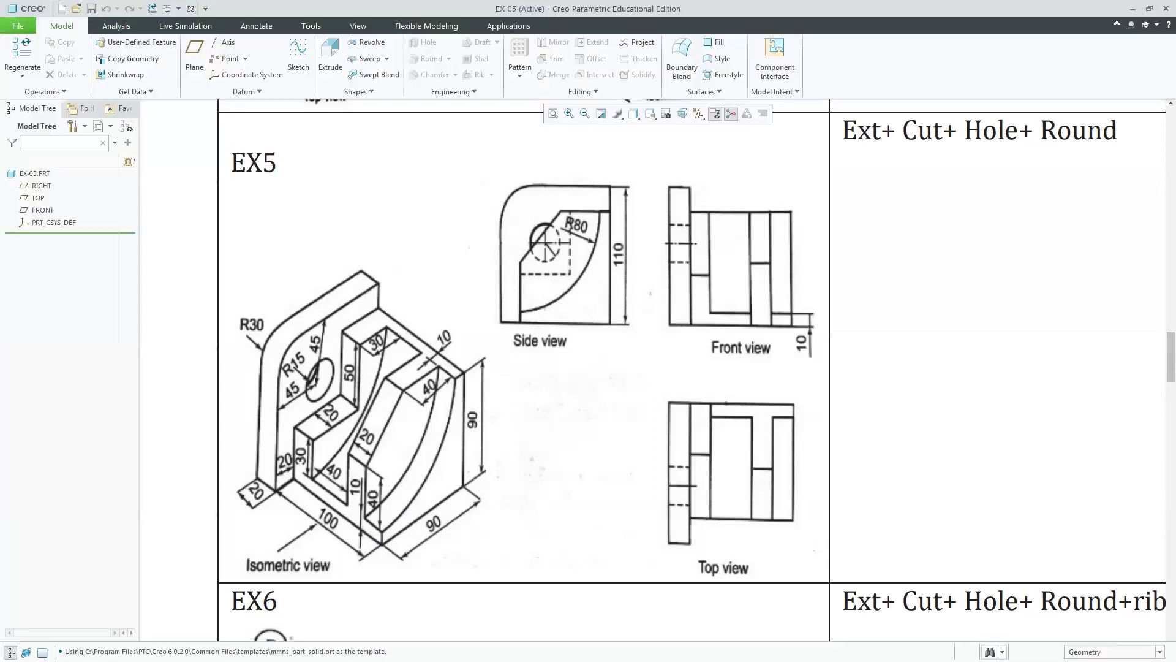
{"action": "left_click", "coordinate": [330, 54]}
{"action": "left_click", "coordinate": [619, 246]}
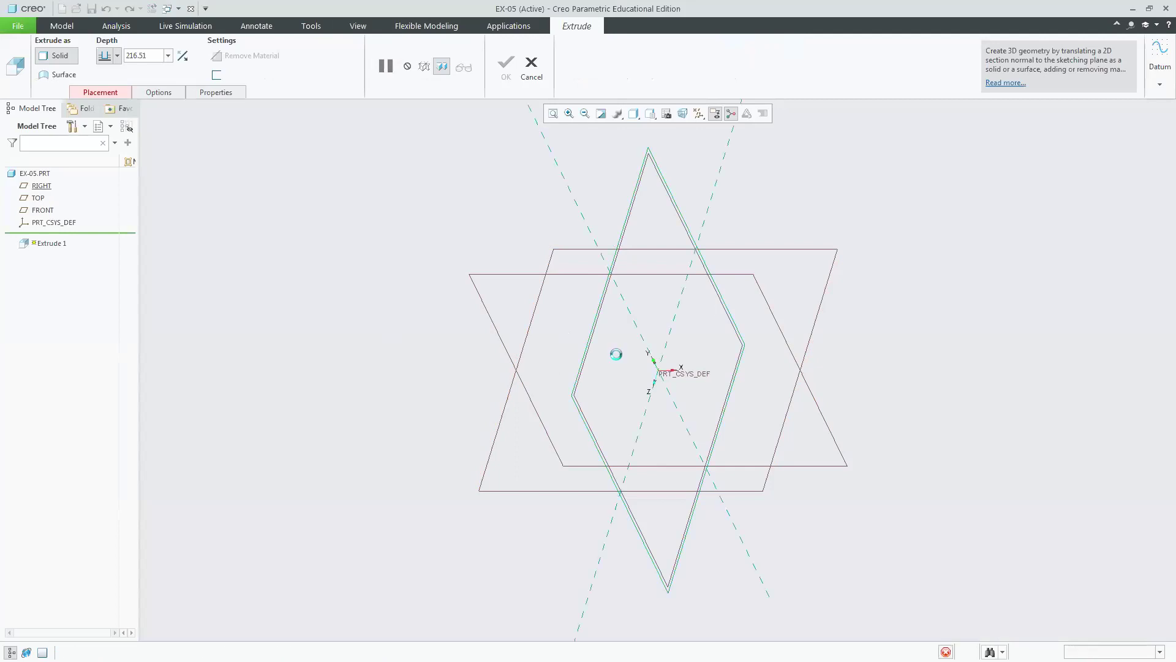
{"action": "left_click", "coordinate": [47, 44]}
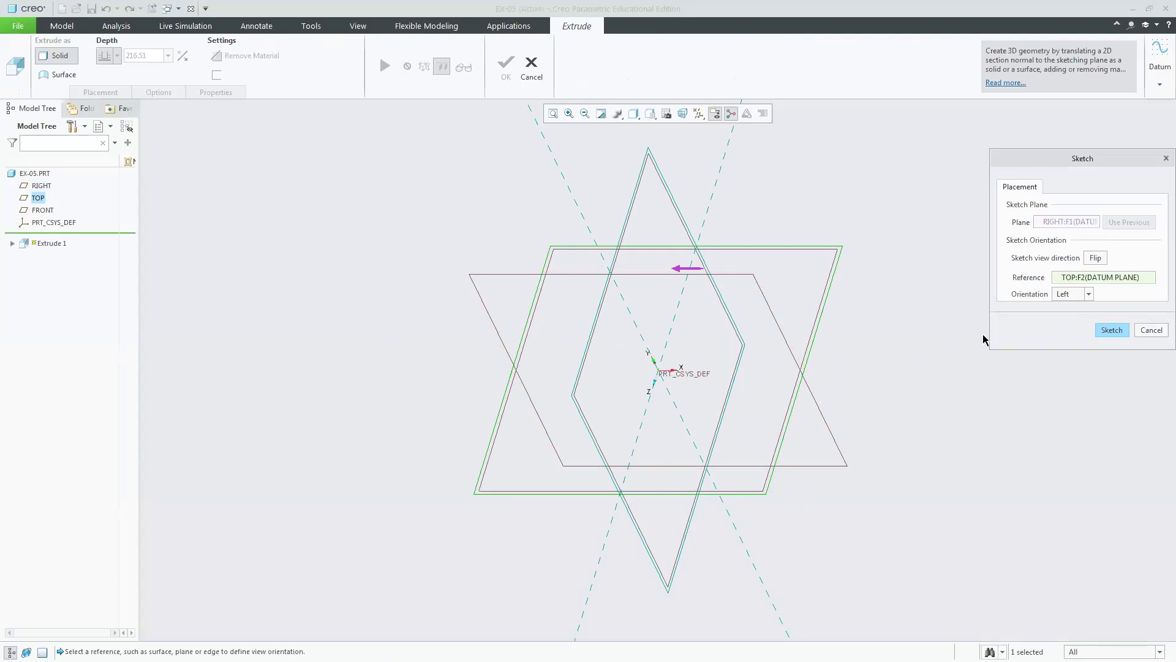
{"action": "left_click", "coordinate": [1088, 295]}
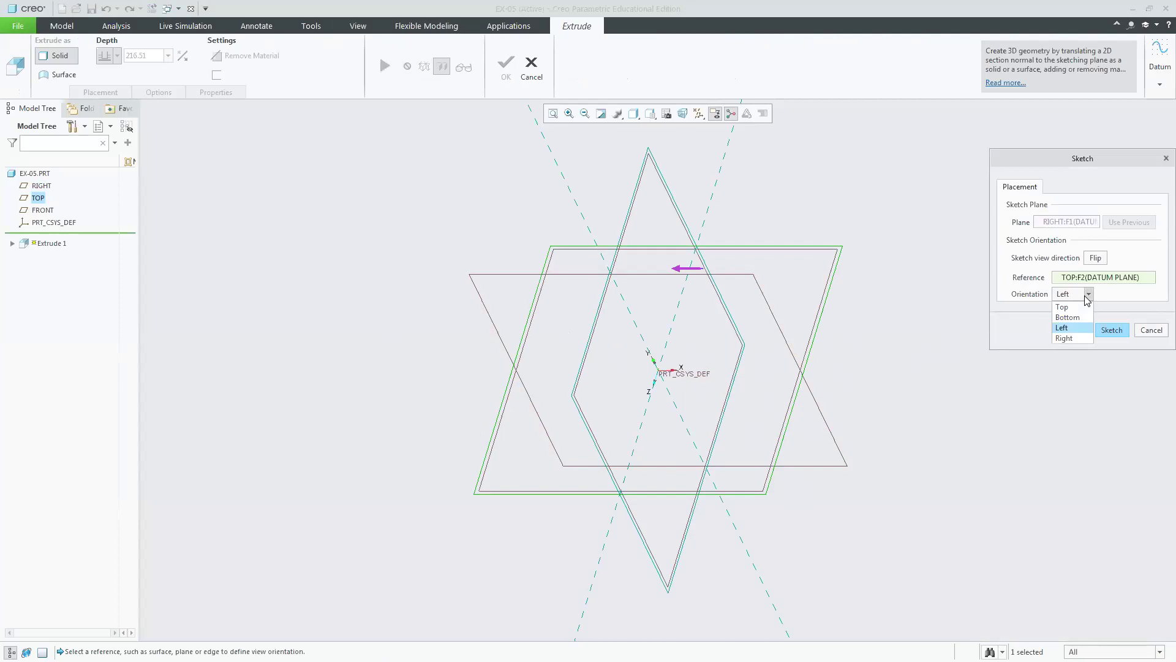
{"action": "left_click", "coordinate": [1063, 306]}
{"action": "left_click", "coordinate": [1105, 329]}
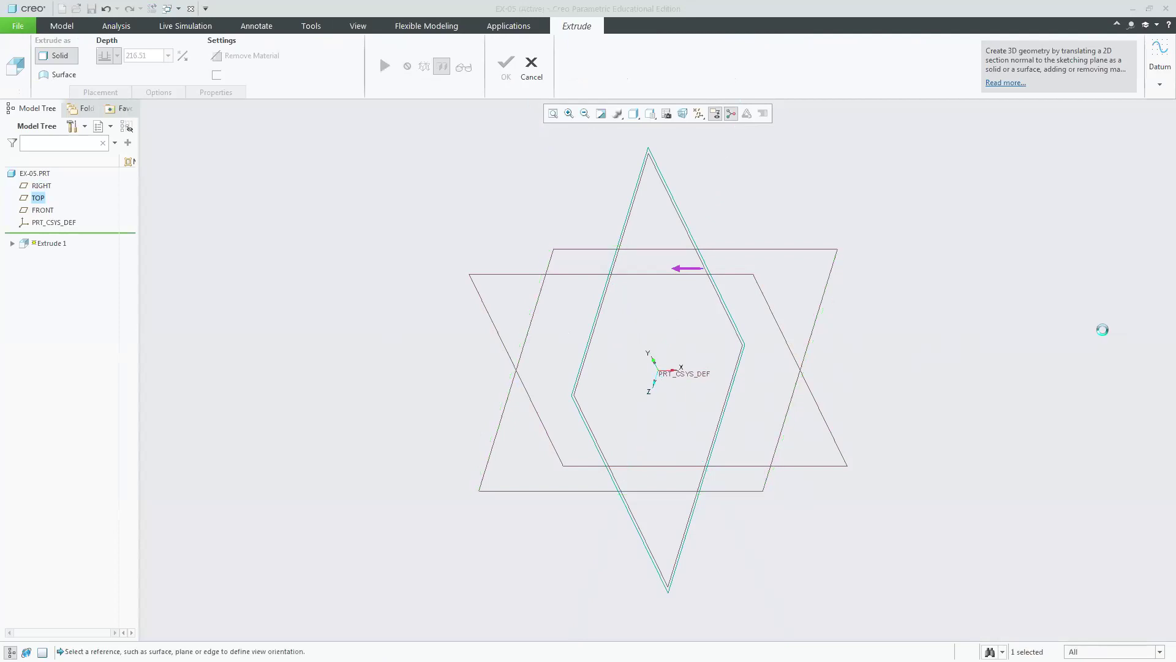
{"action": "left_click", "coordinate": [682, 114]}
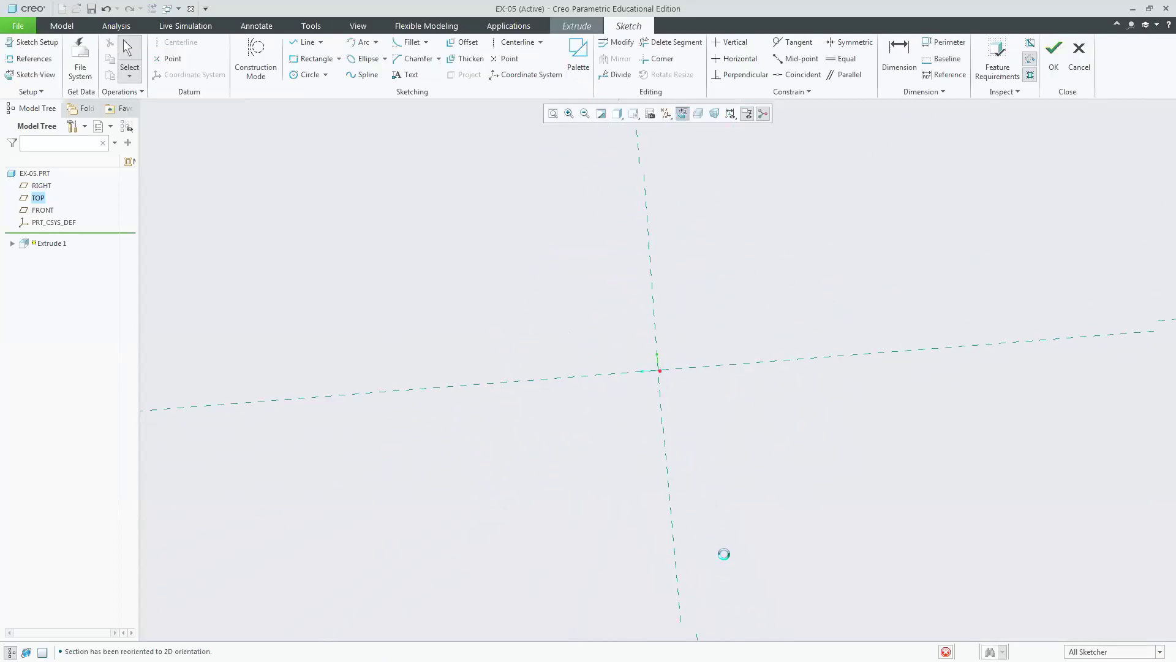
- Sketch lines from the origin for a base about 206 mm long, a side about 219 mm high, and short end edges about 27 mm long
{"action": "left_click", "coordinate": [305, 41]}
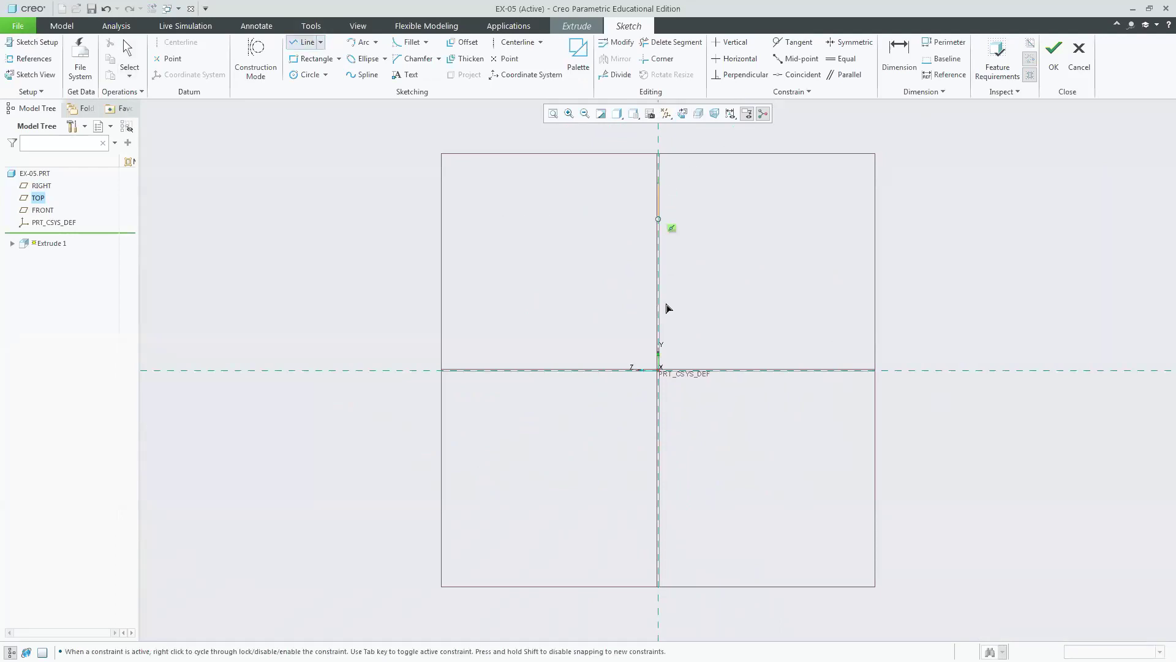
{"action": "left_click", "coordinate": [658, 370]}
{"action": "left_click", "coordinate": [482, 369]}
{"action": "left_click", "coordinate": [482, 347]}
{"action": "middle_click", "coordinate": [609, 231]}
{"action": "left_click", "coordinate": [658, 183]}
{"action": "left_click", "coordinate": [635, 183]}
{"action": "middle_click", "coordinate": [743, 197]}
{"action": "middle_click", "coordinate": [743, 196]}
- Close the profile with a concave arc of about 212 mm radius between the free ends of the two short edges
{"action": "left_click", "coordinate": [375, 41]}
{"action": "left_click", "coordinate": [398, 55]}
{"action": "left_click", "coordinate": [635, 184]}
{"action": "left_click", "coordinate": [483, 347]}
{"action": "left_click", "coordinate": [547, 331]}
{"action": "middle_click", "coordinate": [685, 226]}
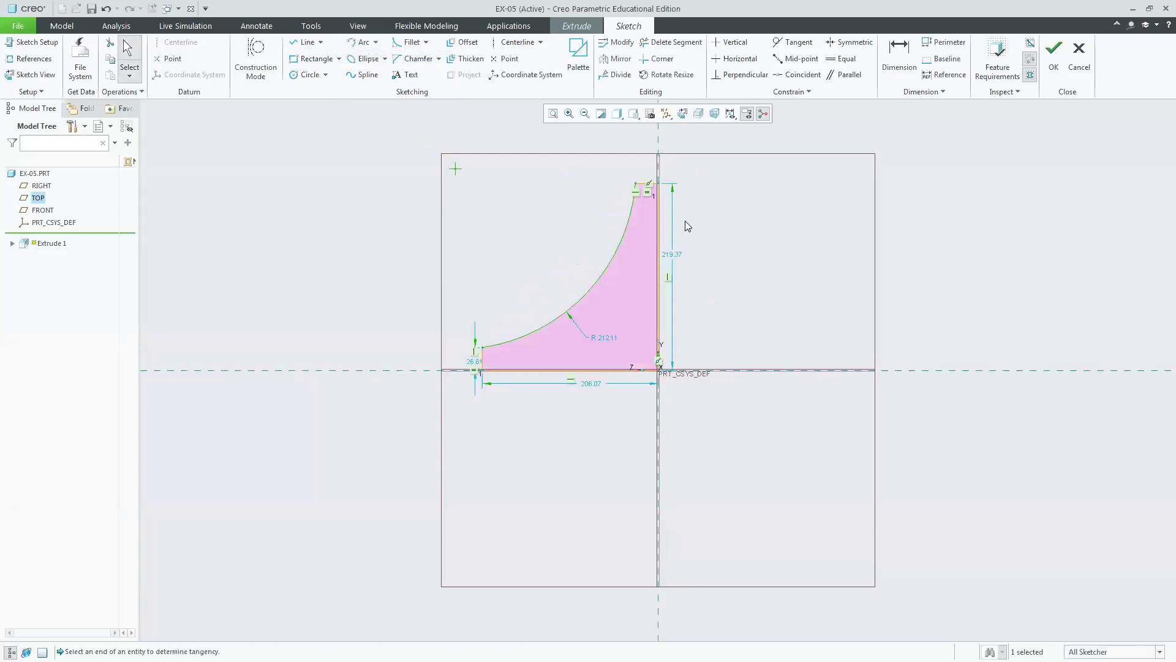
- Dimension the profile's height, base and both short end edges, deleting the conflicting Equal lengths constraint
{"action": "left_click", "coordinate": [899, 58]}
{"action": "left_click", "coordinate": [661, 254]}
{"action": "middle_click", "coordinate": [768, 274]}
{"action": "left_click", "coordinate": [603, 371]}
{"action": "middle_click", "coordinate": [601, 410]}
{"action": "left_click", "coordinate": [483, 357]}
{"action": "middle_click", "coordinate": [438, 356]}
{"action": "left_click", "coordinate": [645, 179]}
{"action": "middle_click", "coordinate": [643, 176]}
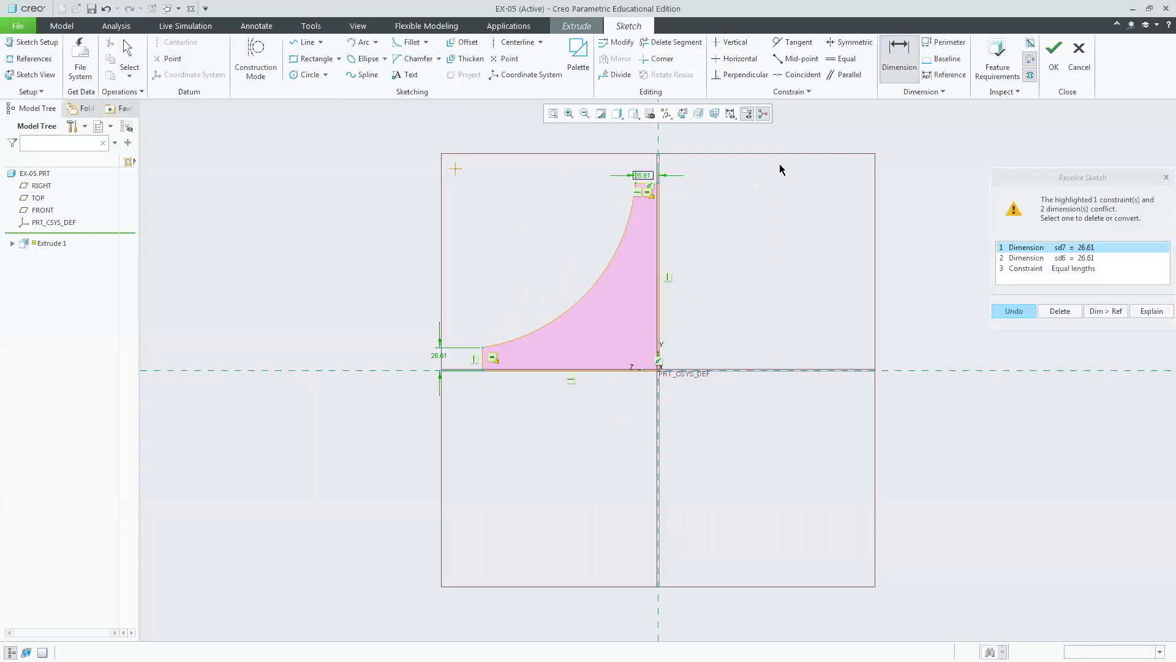
{"action": "left_click", "coordinate": [1073, 268]}
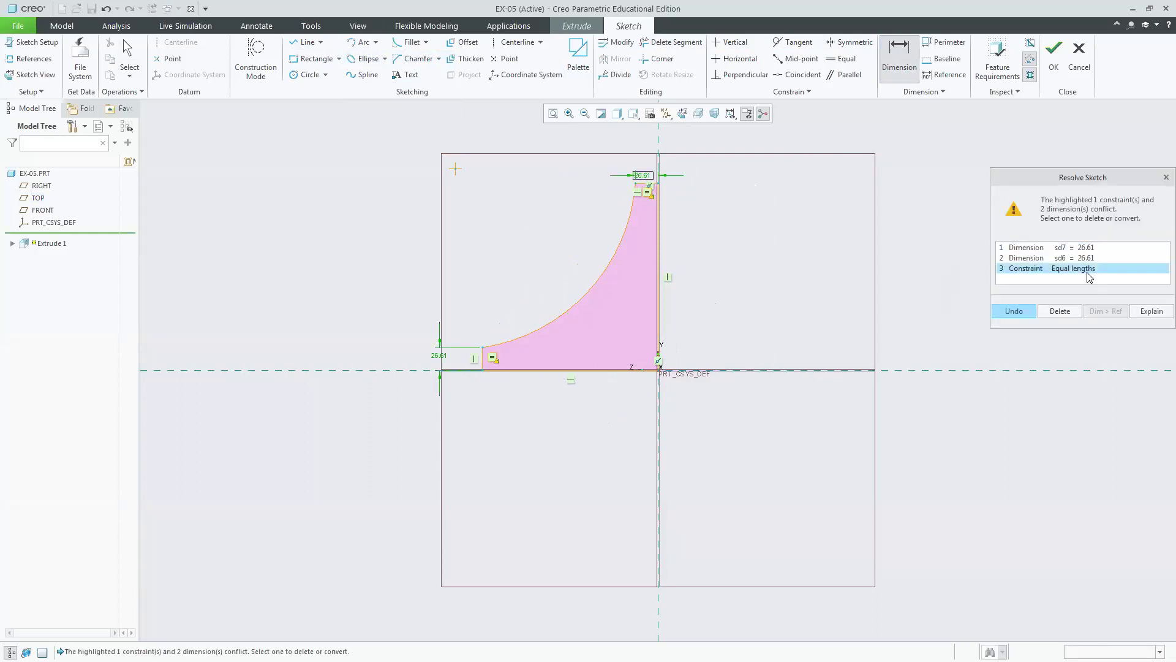
{"action": "left_click", "coordinate": [1070, 311]}
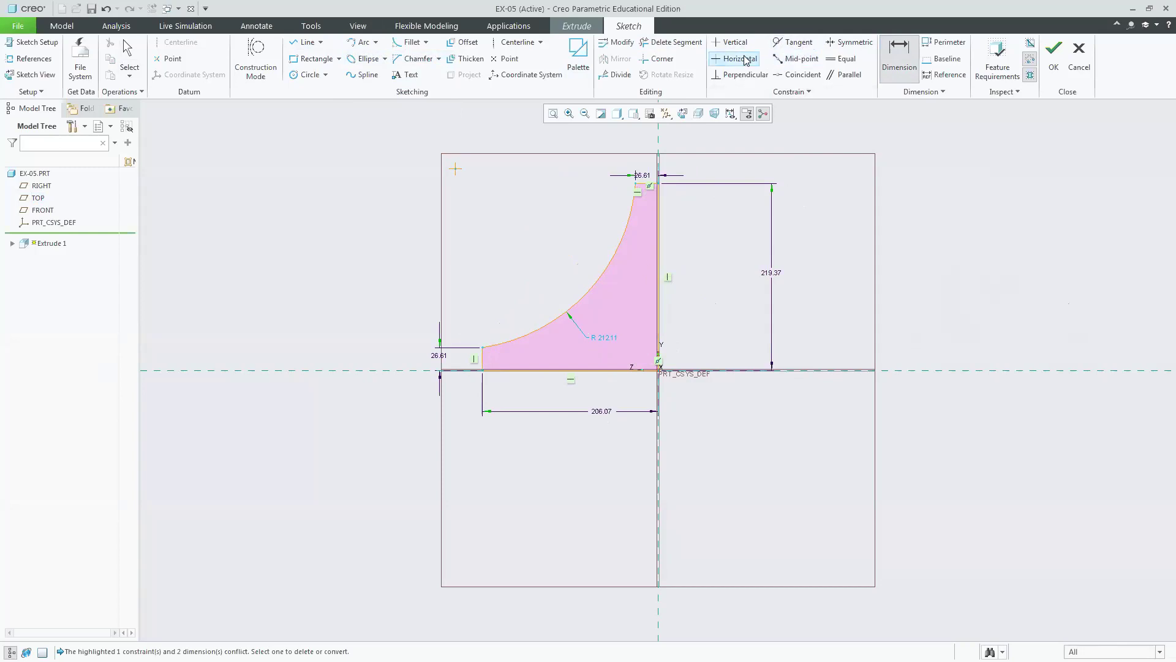
- Make the arc perpendicular to the short vertical edge at the end of the base
{"action": "left_click", "coordinate": [755, 74]}
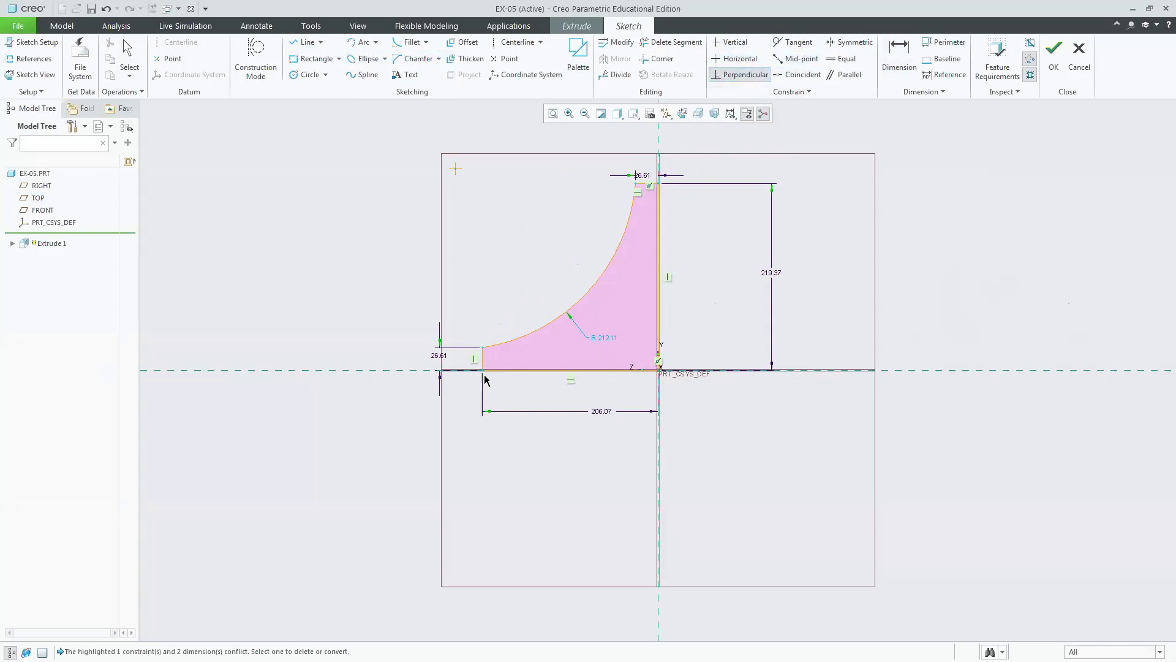
{"action": "left_click", "coordinate": [492, 348]}
{"action": "left_click", "coordinate": [482, 363]}
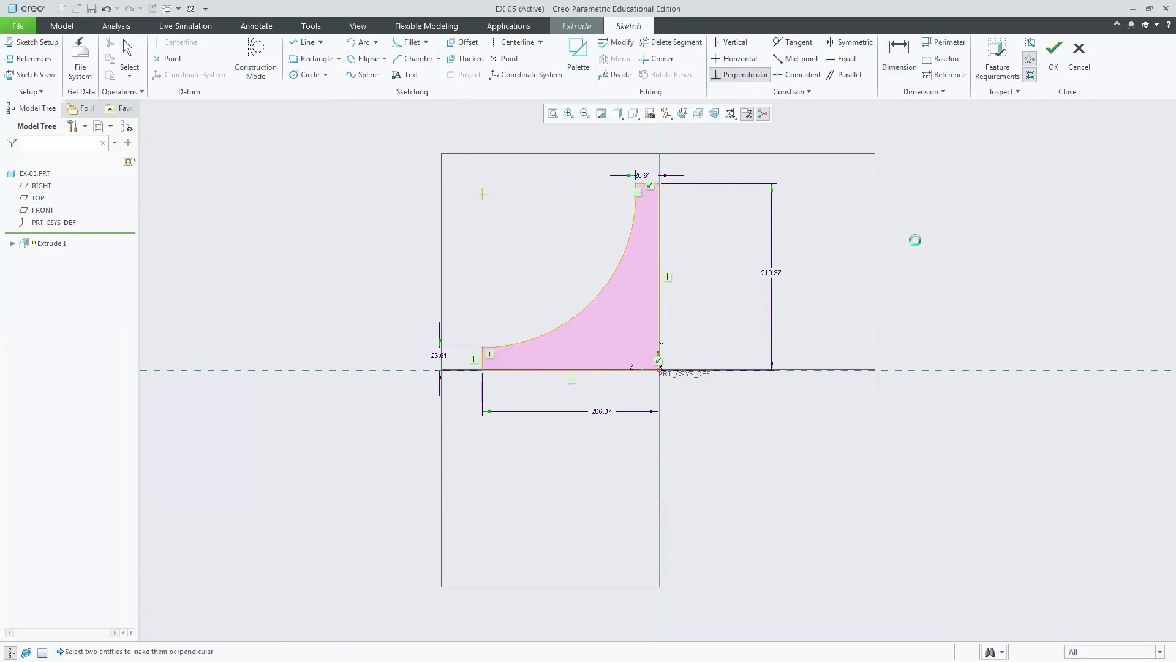
{"action": "key", "text": "Escape"}
- Modify all profile dimensions together with Lock Scale enabled, setting the profile's height to 90 mm
{"action": "mouse_move", "coordinate": [384, 143]}
{"action": "left_mouse_down"}
{"action": "mouse_move", "coordinate": [800, 390]}
{"action": "mouse_move", "coordinate": [836, 476]}
{"action": "left_mouse_up"}
{"action": "left_click", "coordinate": [607, 44]}
{"action": "left_click", "coordinate": [1084, 301]}
{"action": "key", "text": "Return"}
{"action": "type", "text": "90"}
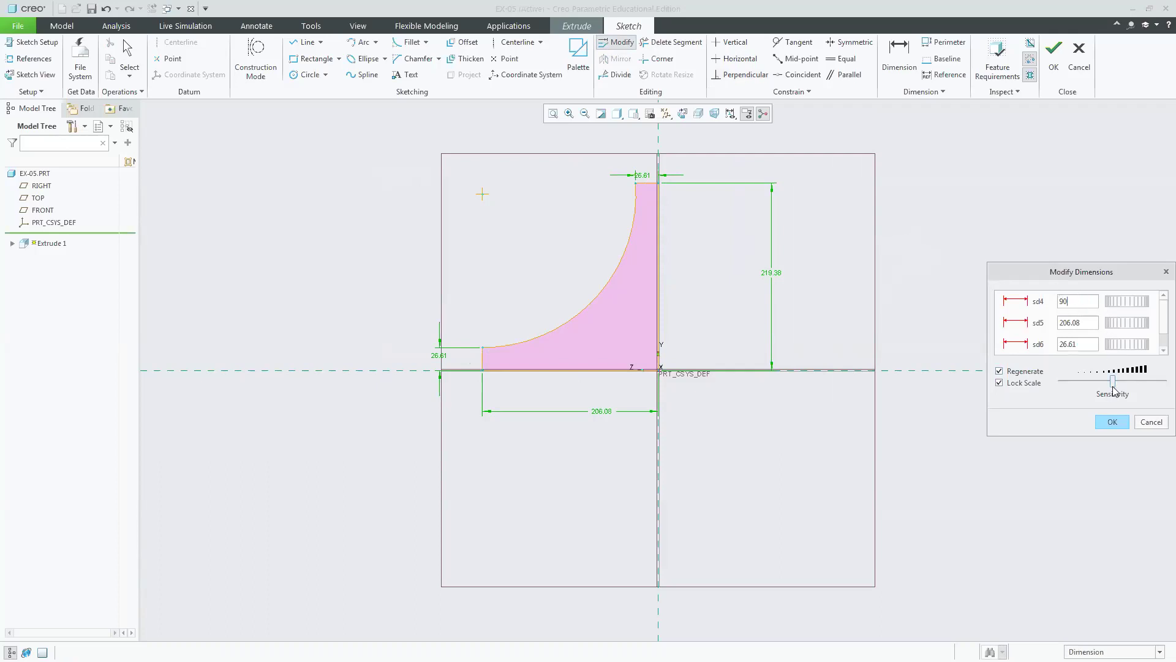
{"action": "left_click", "coordinate": [1112, 422]}
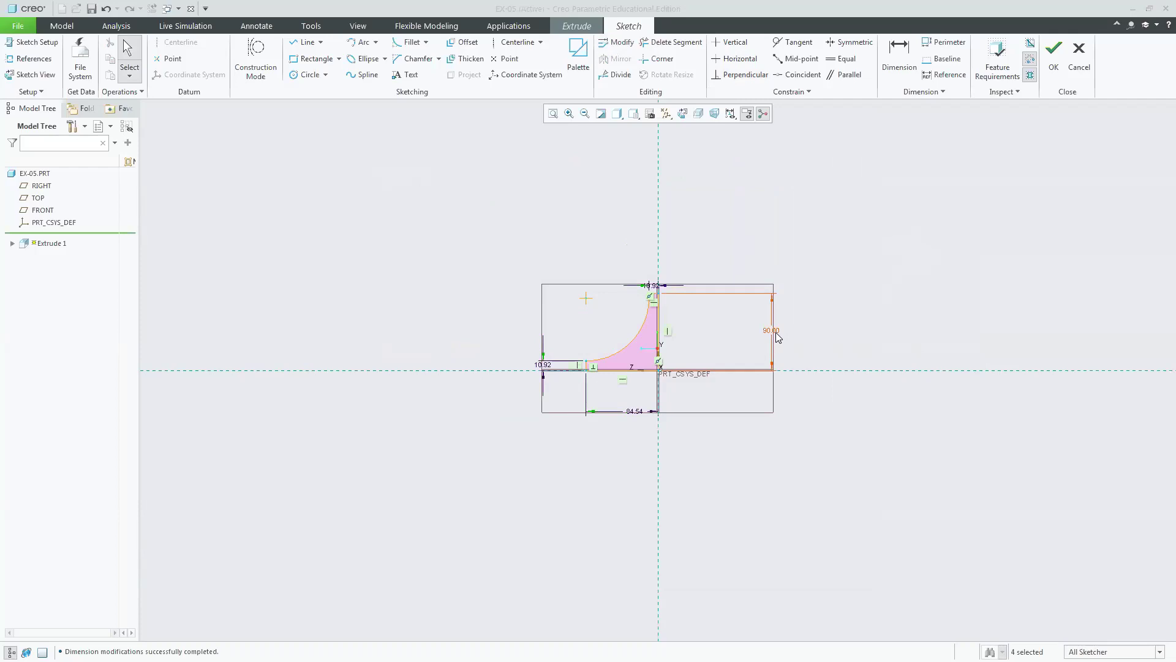
- Reposition the sketch dimensions closer to the scaled-down profile
{"action": "left_click_drag", "start_coordinate": [708, 337], "coordinate": [662, 333]}
{"action": "left_click_drag", "start_coordinate": [635, 411], "coordinate": [576, 372]}
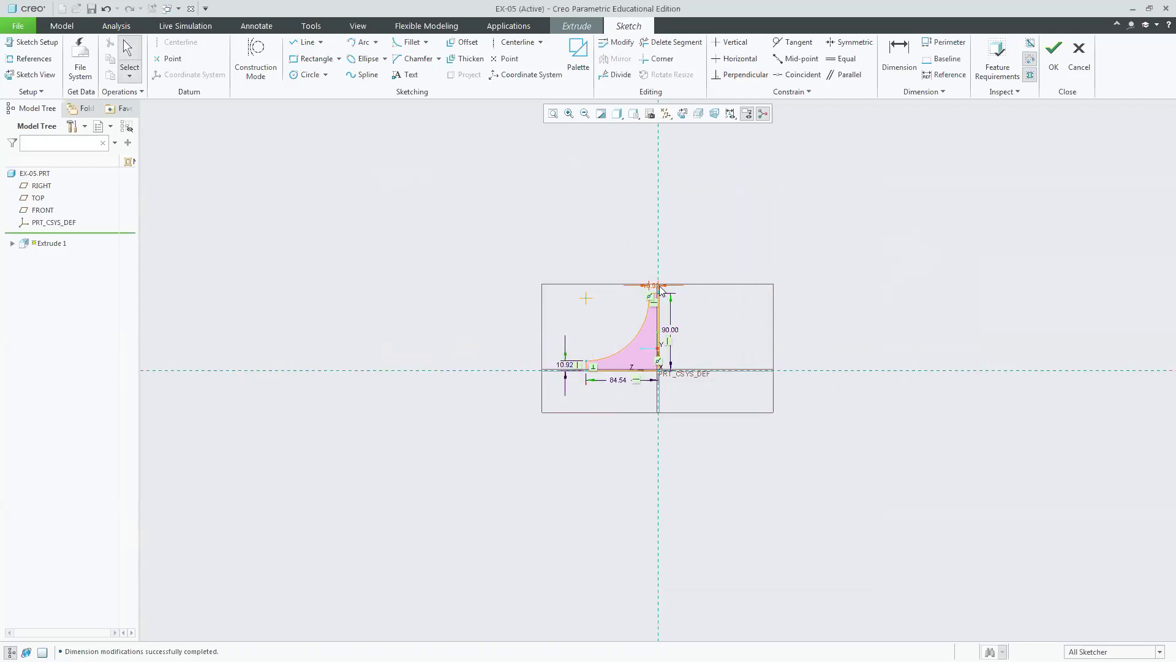
{"action": "left_click_drag", "start_coordinate": [641, 297], "coordinate": [625, 301]}
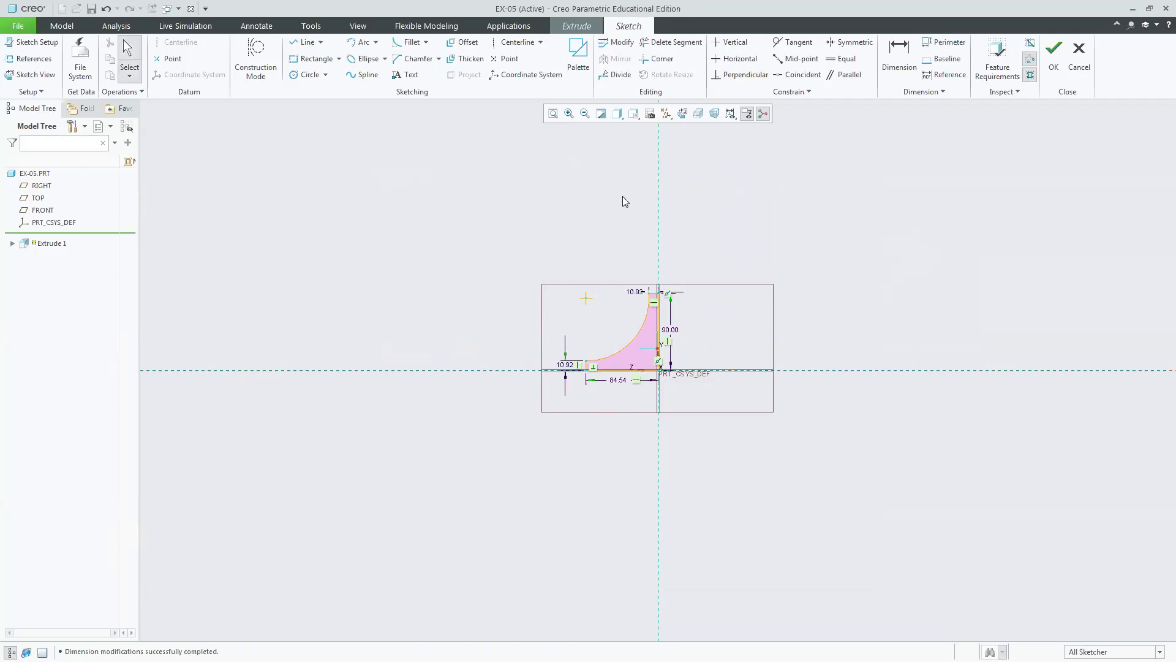
- Set the length of the profile's base to 90 mm
{"action": "left_click", "coordinate": [553, 115]}
{"action": "double_click", "coordinate": [659, 584]}
{"action": "type", "text": "90"}
{"action": "key", "text": "Return"}
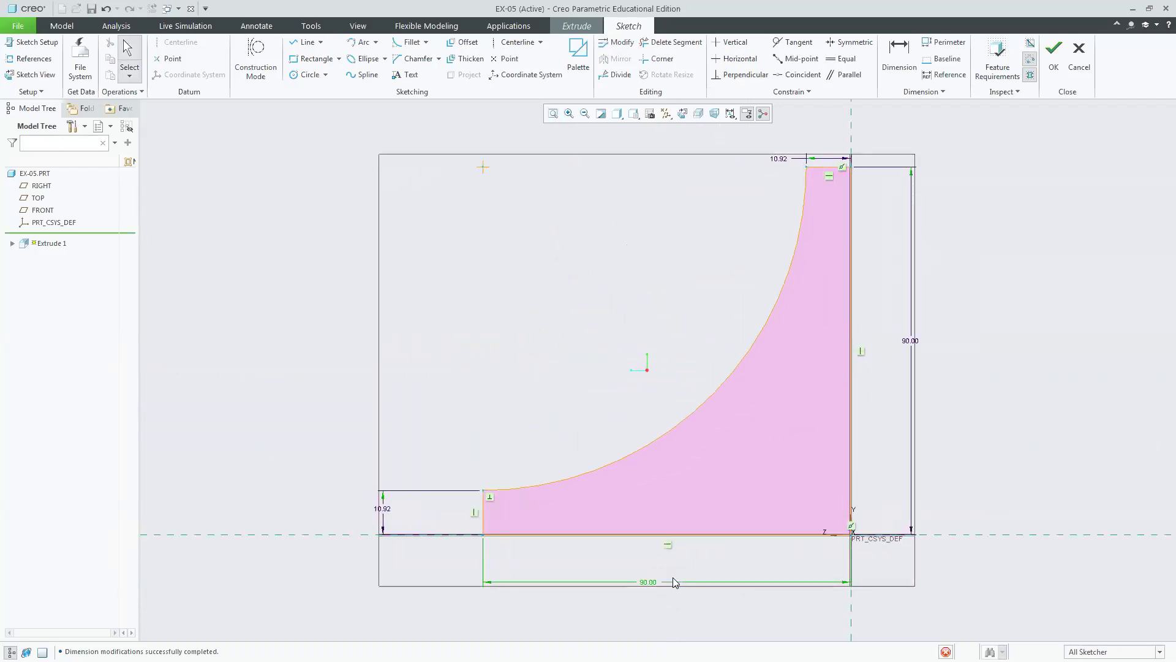
- Set the short vertical edge and the short upper edge of the profile to 10 mm each
{"action": "double_click", "coordinate": [384, 508]}
{"action": "type", "text": "0"}
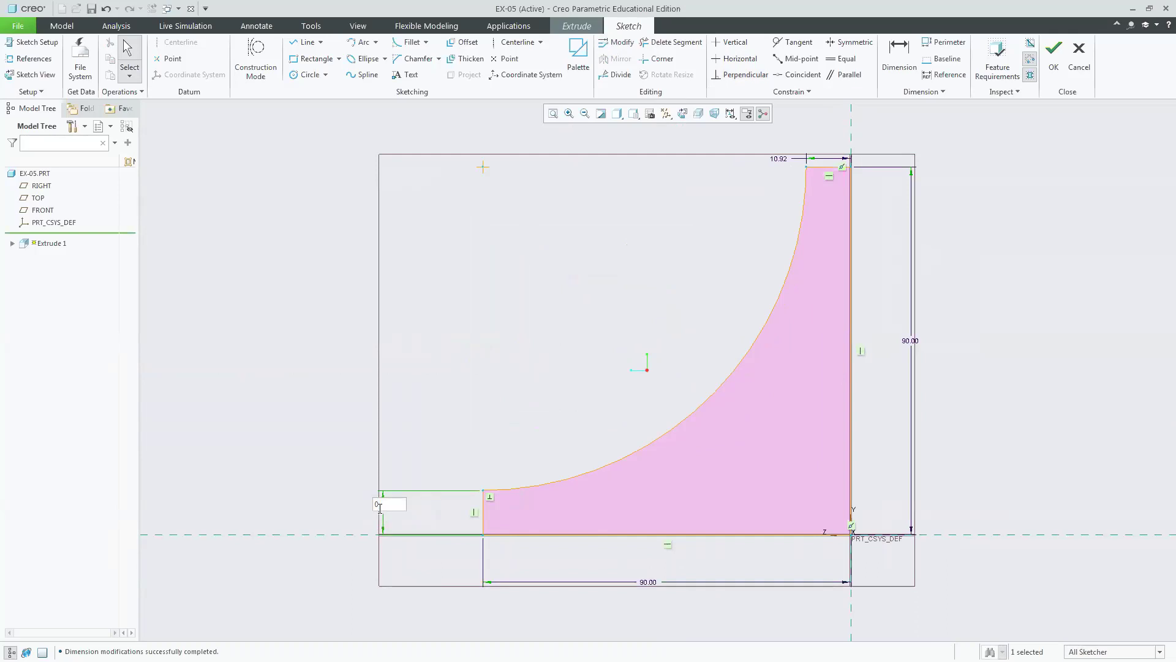
{"action": "key", "text": "Return"}
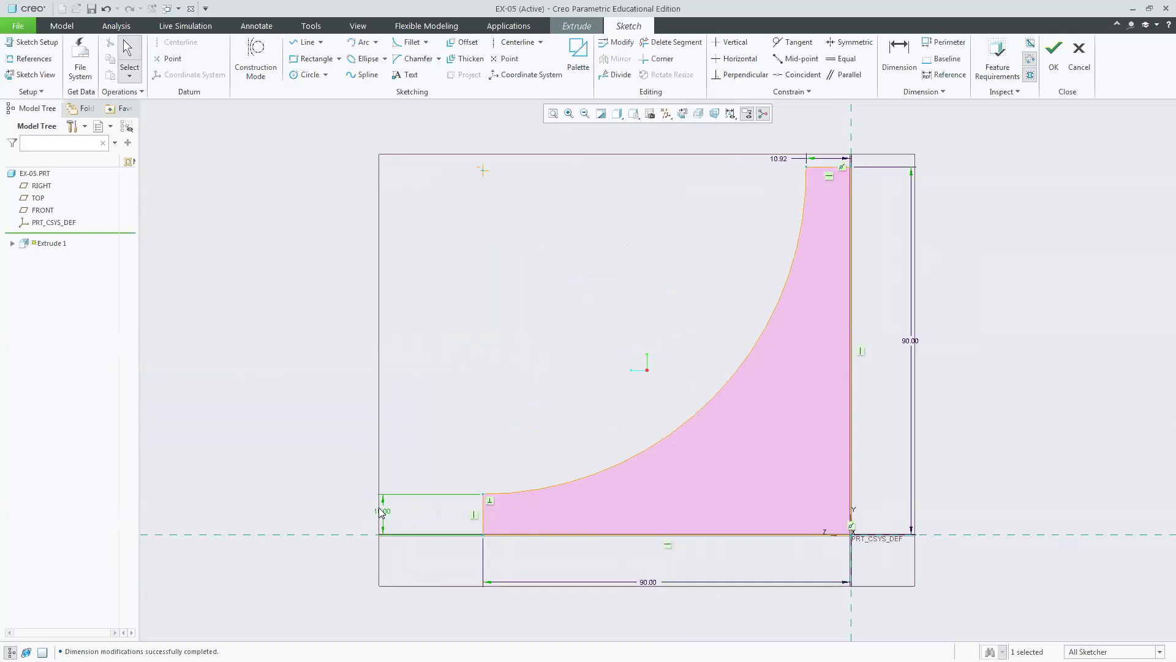
{"action": "double_click", "coordinate": [773, 160]}
{"action": "type", "text": "10"}
{"action": "key", "text": "Return"}
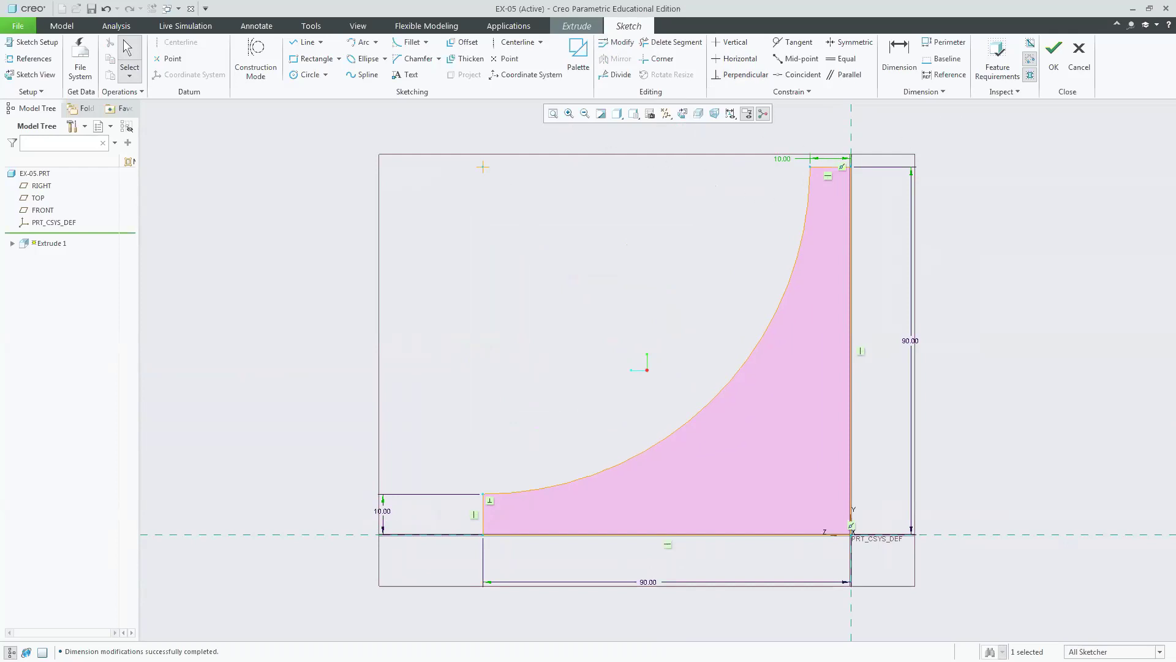
- Check the EX5 drawing, finish the sketch and extrude the profile as a solid to a depth of 100 mm
{"action": "key", "text": "alt+Tab"}
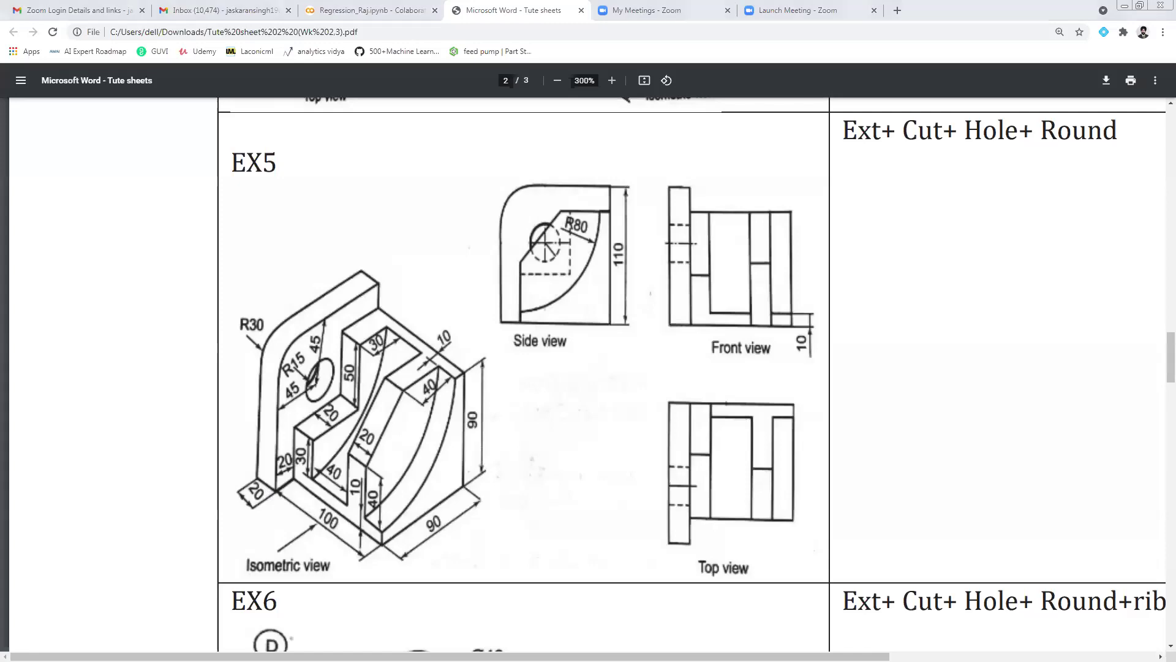
{"action": "key", "text": "alt+Tab"}
{"action": "left_click", "coordinate": [1052, 60]}
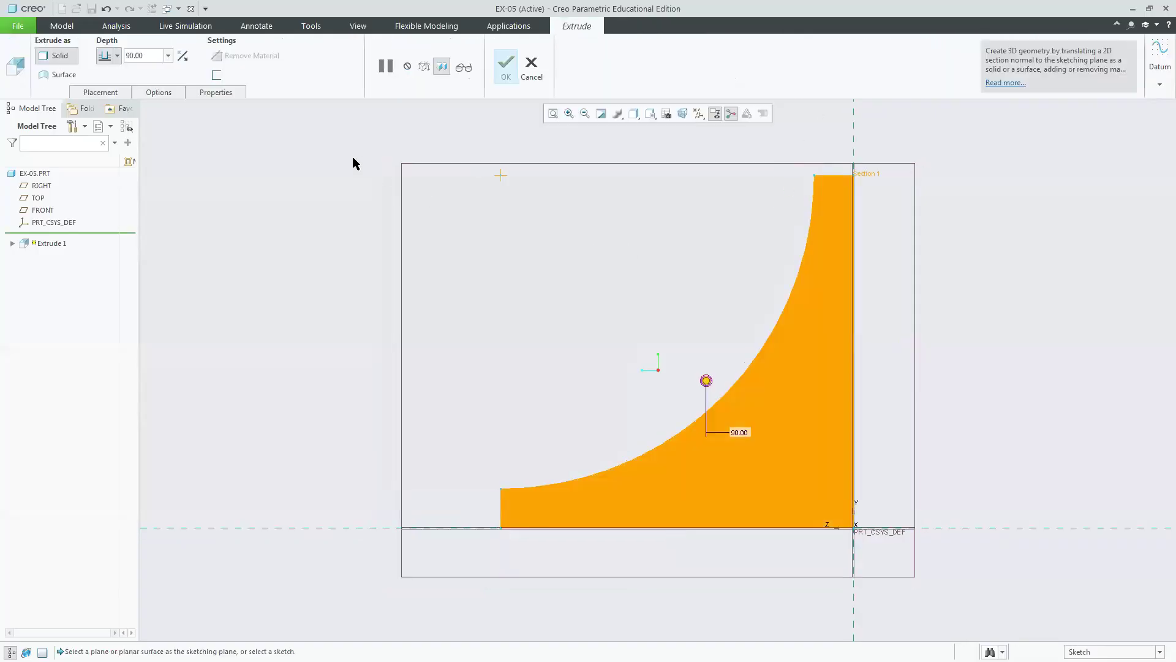
{"action": "left_click", "coordinate": [651, 114]}
{"action": "left_click", "coordinate": [660, 127]}
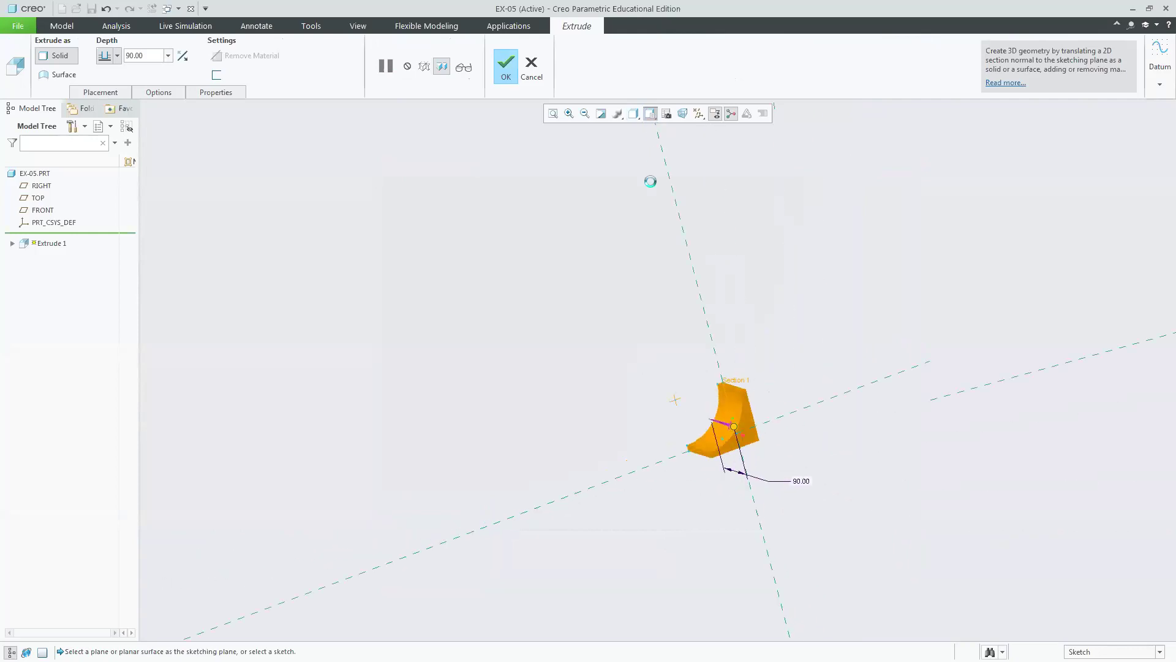
{"action": "left_click", "coordinate": [149, 56]}
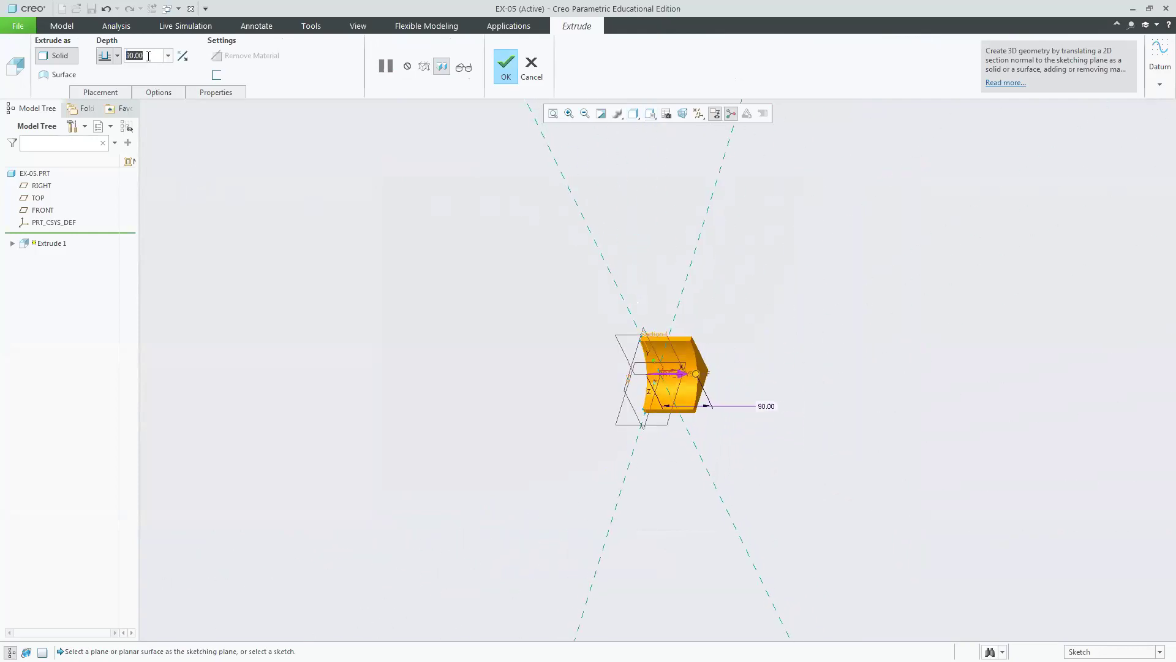
{"action": "type", "text": "100"}
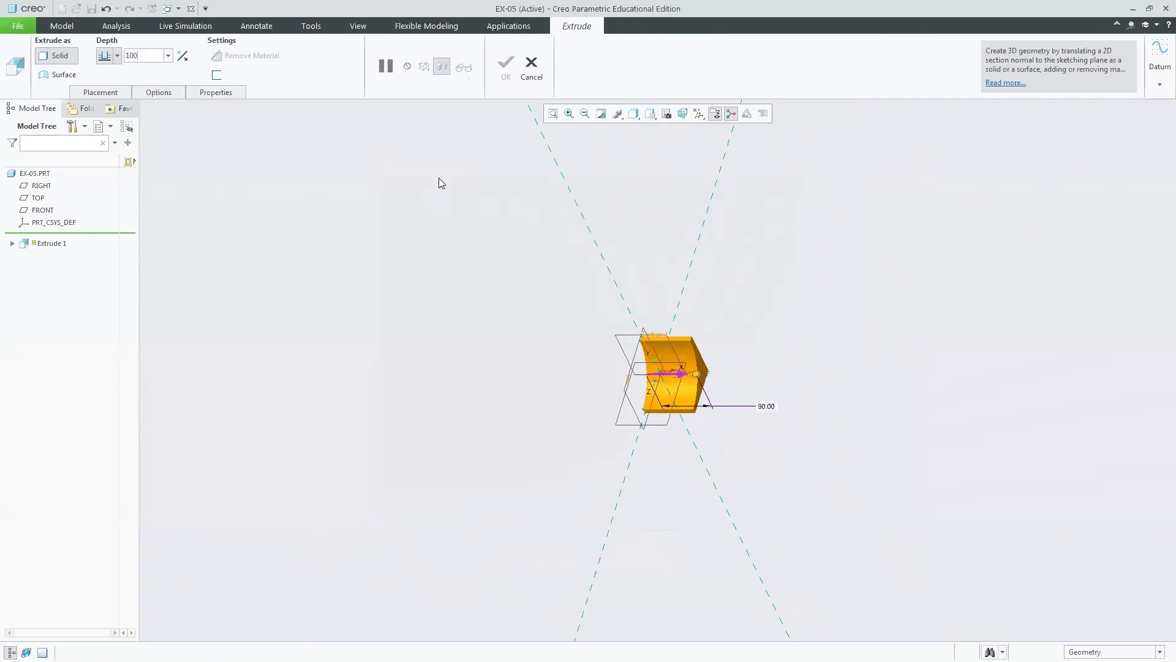
{"action": "left_click", "coordinate": [506, 64]}
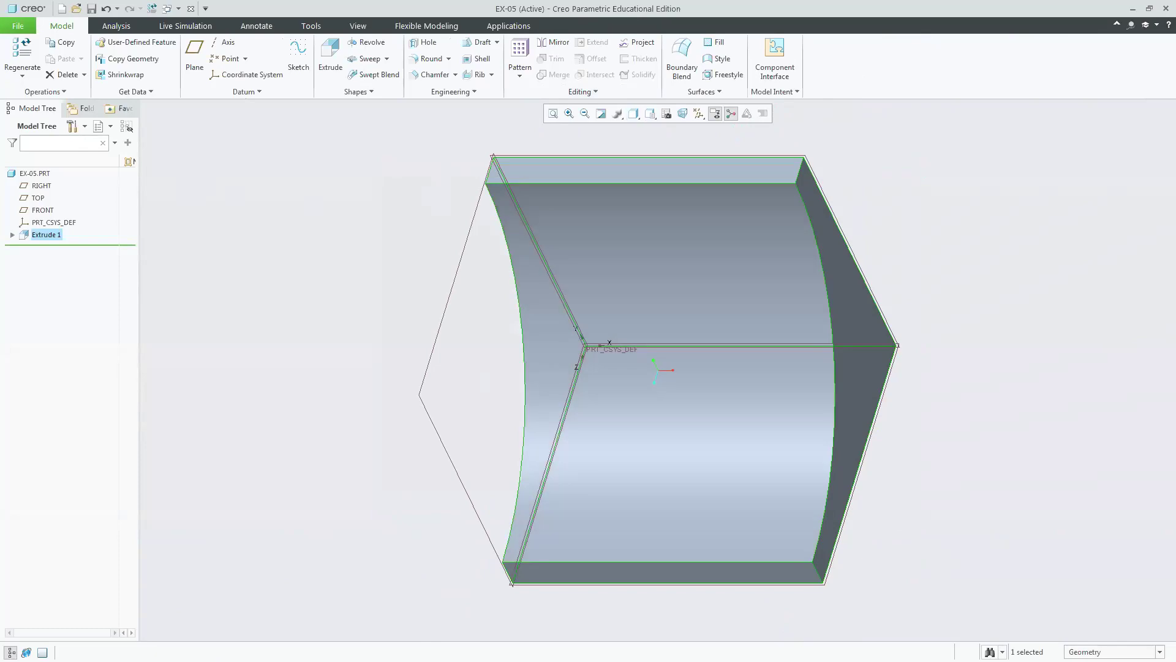
- Switch to the tutorial sheet in Chrome and review the EX5 drawing and its feature list, highlighting "Round"
{"action": "key", "text": "alt+Tab"}
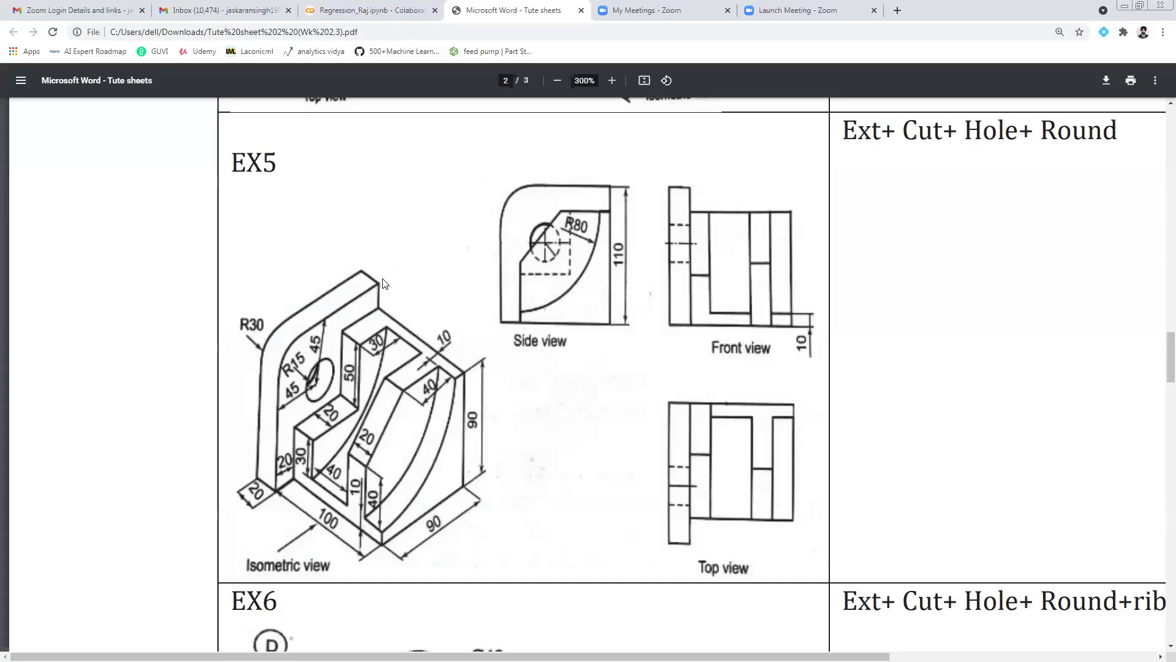
{"action": "double_click", "coordinate": [969, 125]}
{"action": "left_click_drag", "start_coordinate": [1034, 130], "coordinate": [1118, 130]}
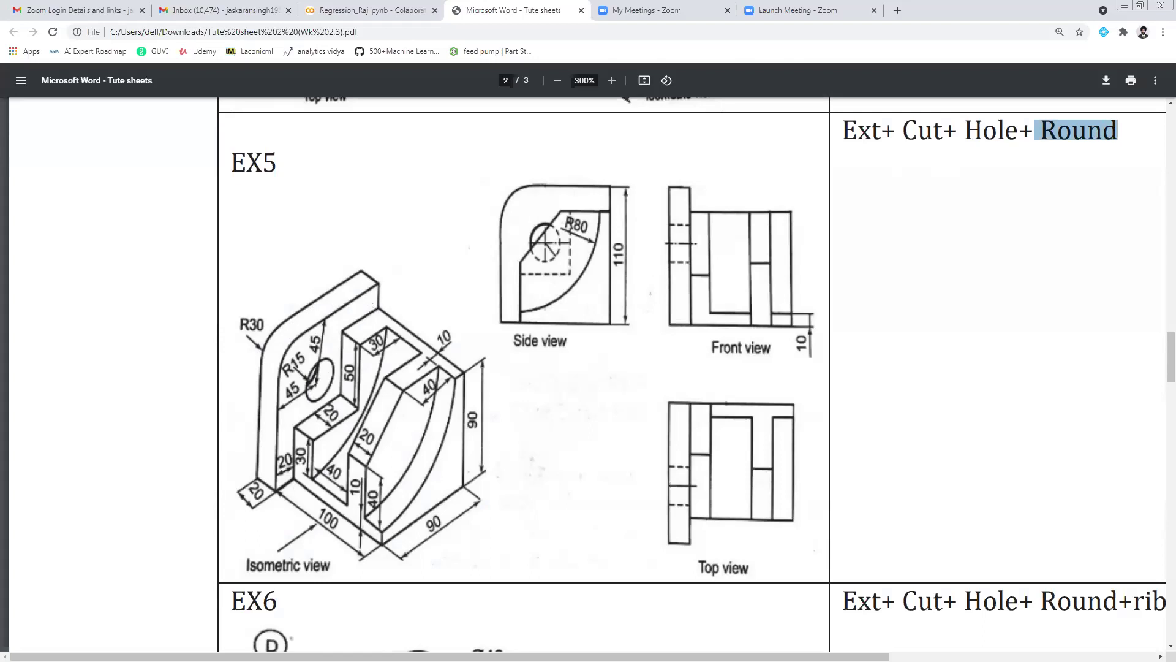
- Switch back to Creo Parametric and start an extrude sketch on the RIGHT plane, with the TOP plane as reference facing Top
{"action": "key", "text": "alt+Tab"}
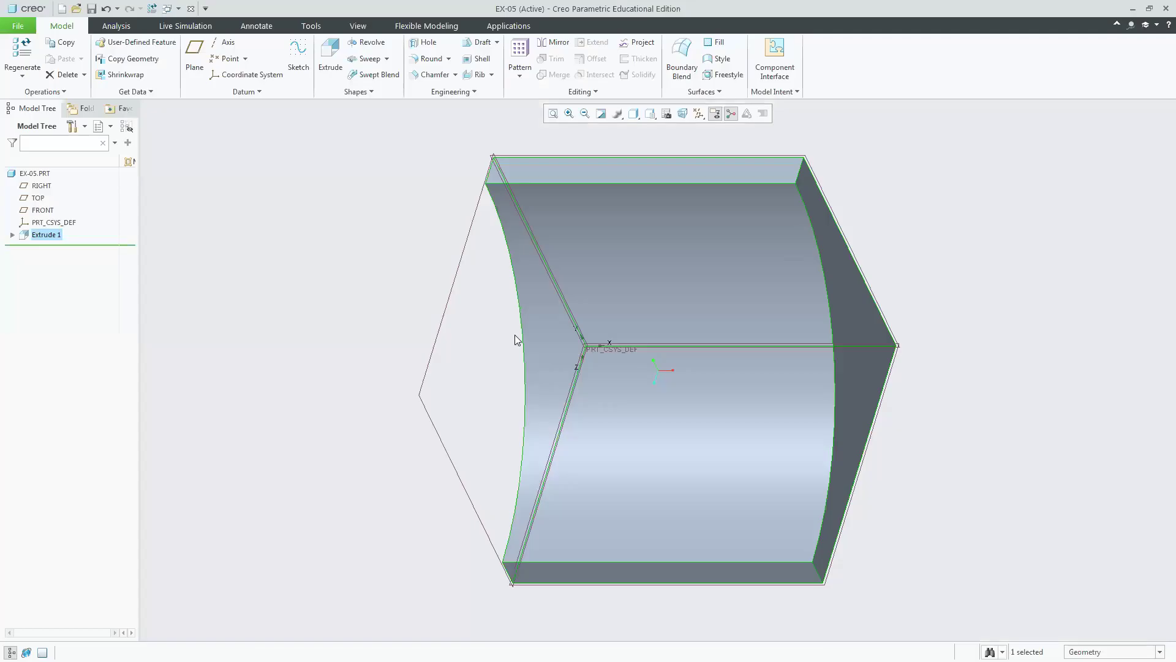
{"action": "left_click", "coordinate": [442, 319]}
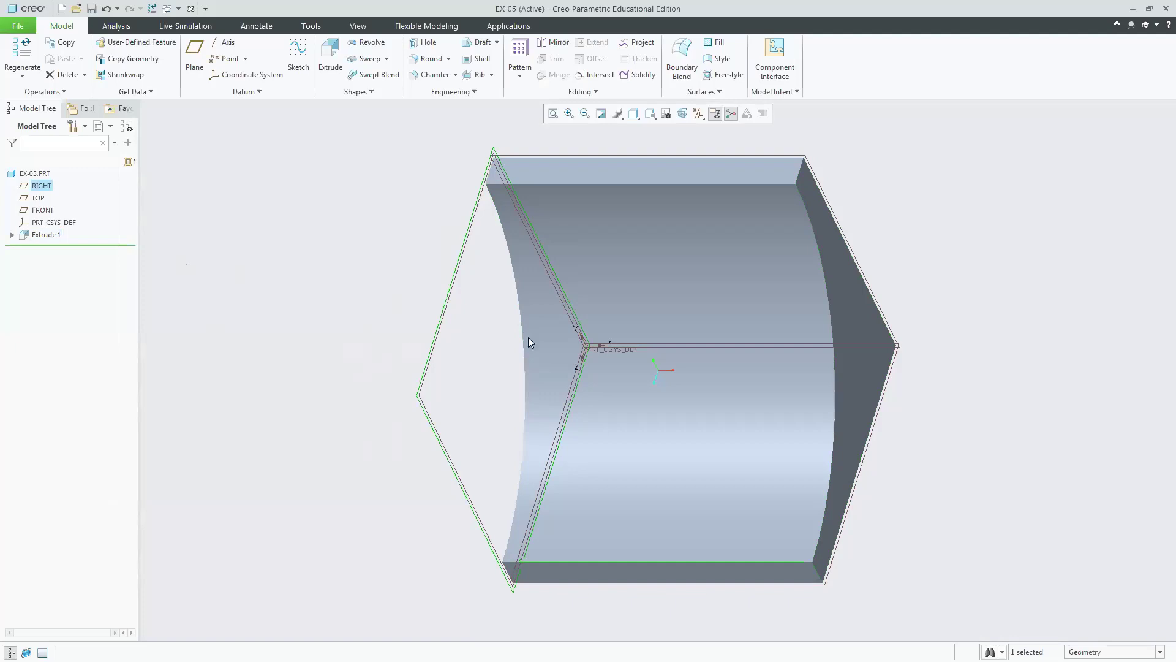
{"action": "left_click", "coordinate": [354, 188]}
{"action": "left_click", "coordinate": [329, 68]}
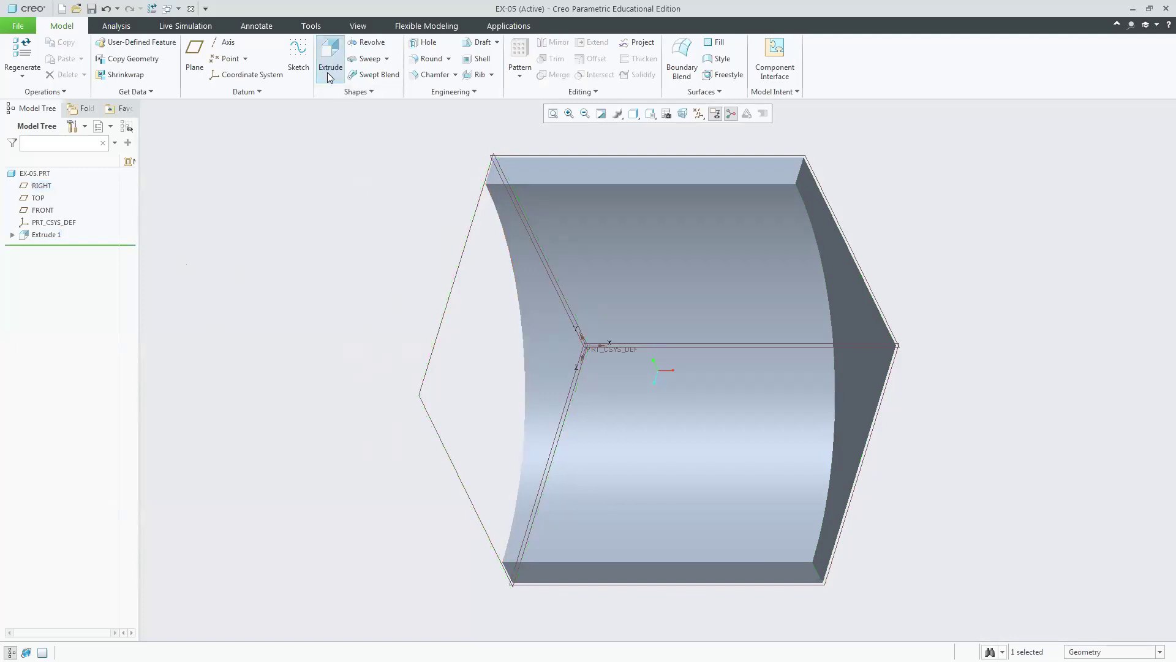
{"action": "left_click", "coordinate": [436, 337]}
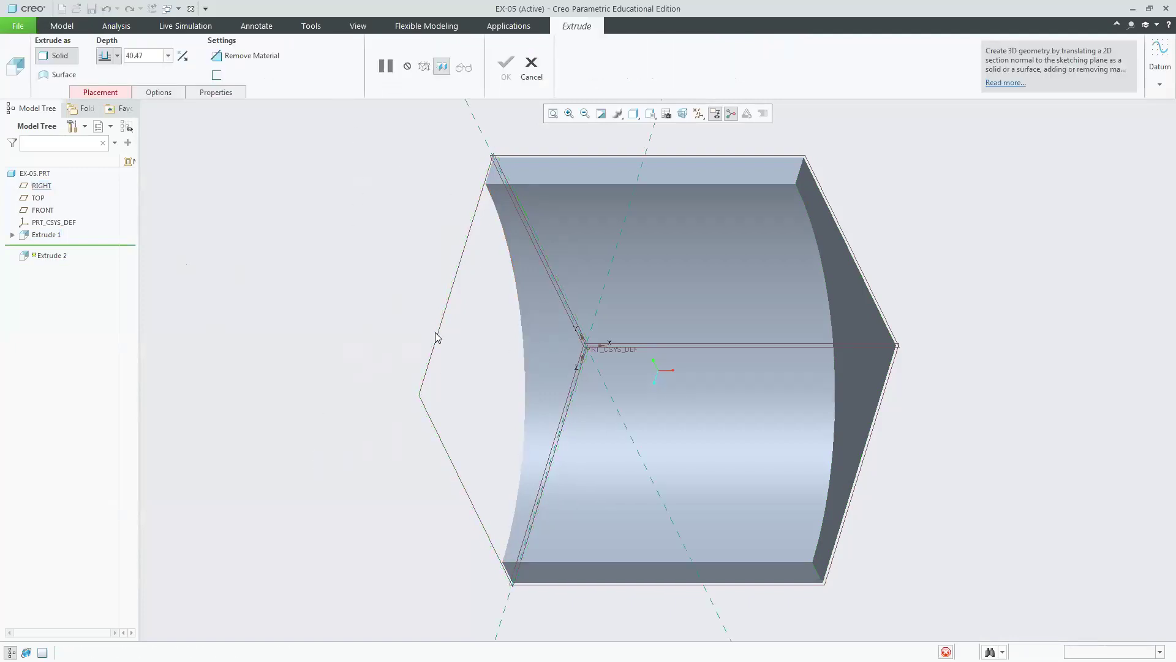
{"action": "left_click", "coordinate": [32, 46]}
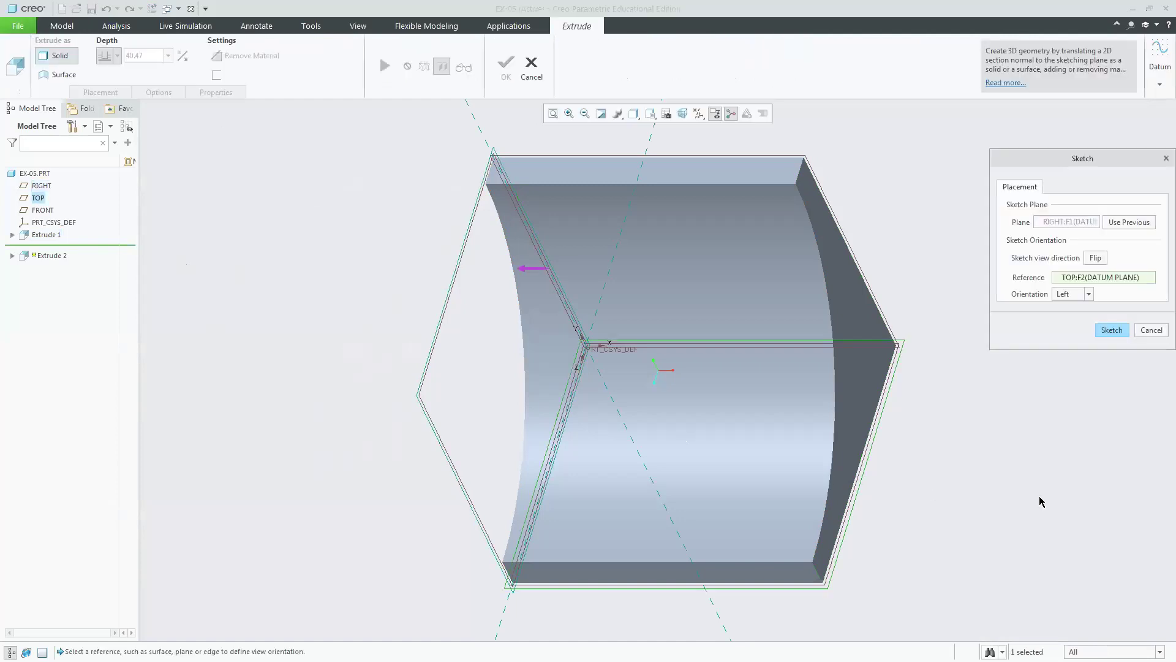
{"action": "left_click", "coordinate": [1088, 295]}
{"action": "left_click", "coordinate": [1080, 305]}
{"action": "left_click", "coordinate": [1114, 331]}
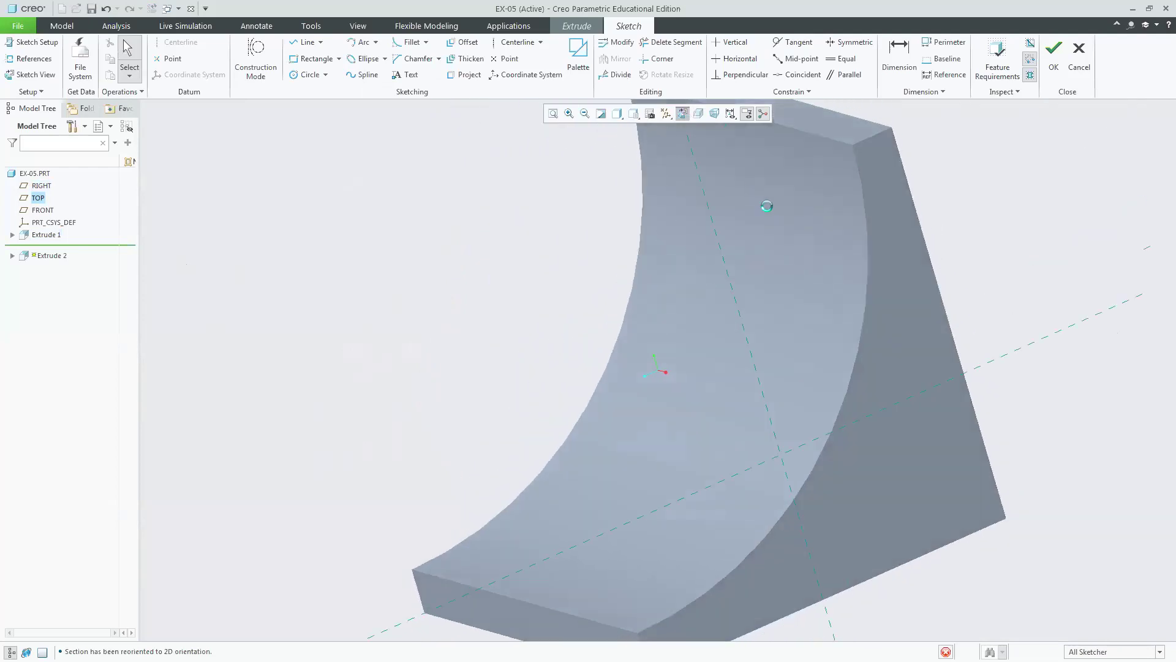
- Sketch a closed rectangle of lines from the origin, about 102 mm wide and 100 mm high, enclosing the curved profile
{"action": "left_click", "coordinate": [31, 59]}
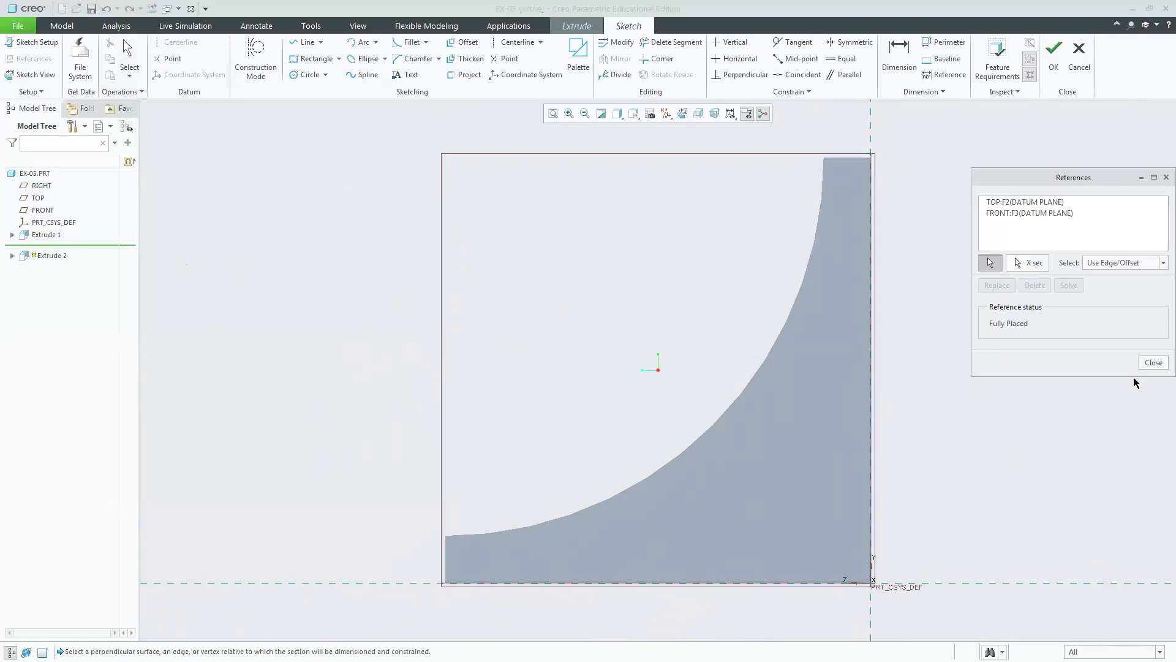
{"action": "left_click", "coordinate": [1155, 363]}
{"action": "left_click", "coordinate": [305, 41]}
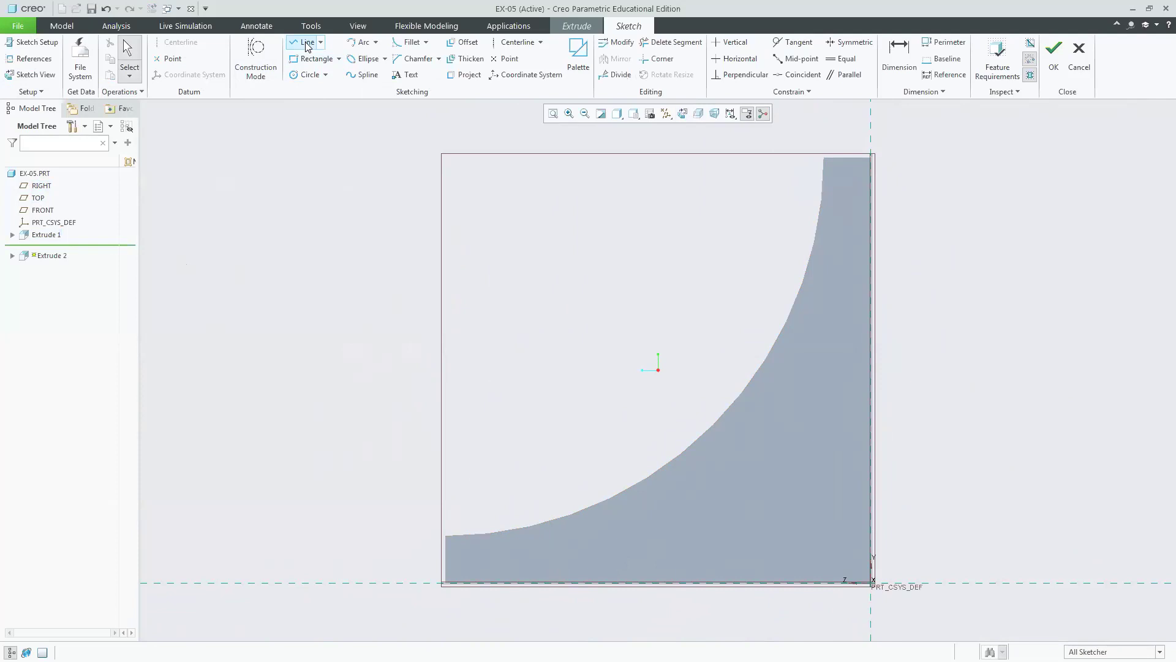
{"action": "left_click", "coordinate": [872, 583]}
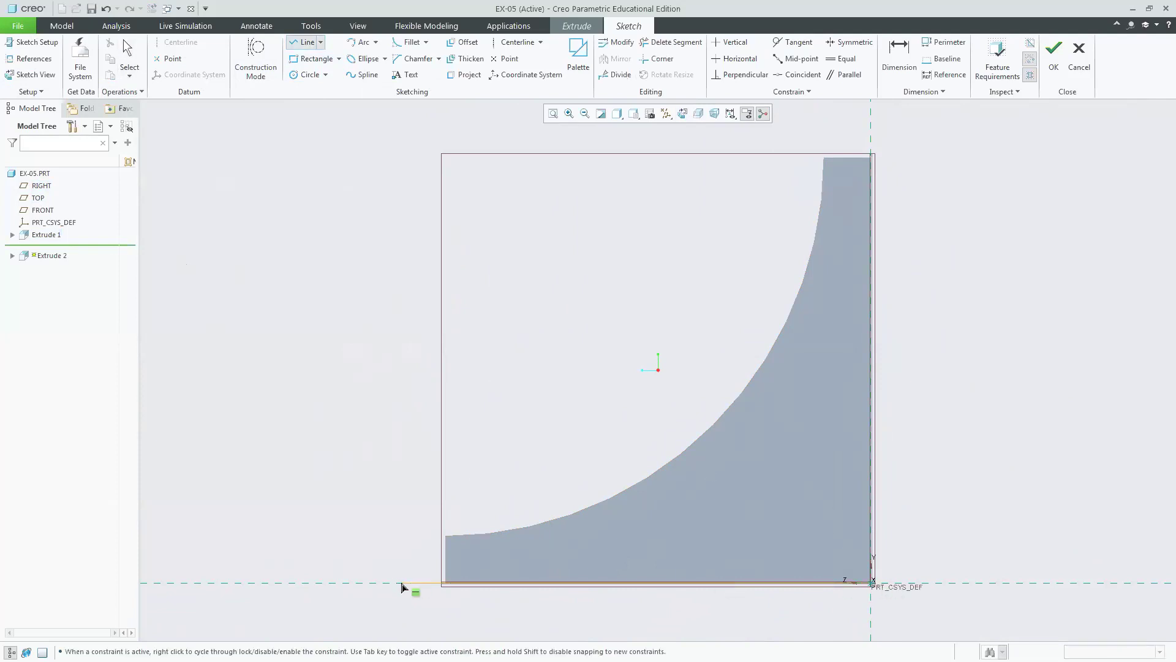
{"action": "left_click", "coordinate": [388, 582]}
{"action": "left_click", "coordinate": [387, 112]}
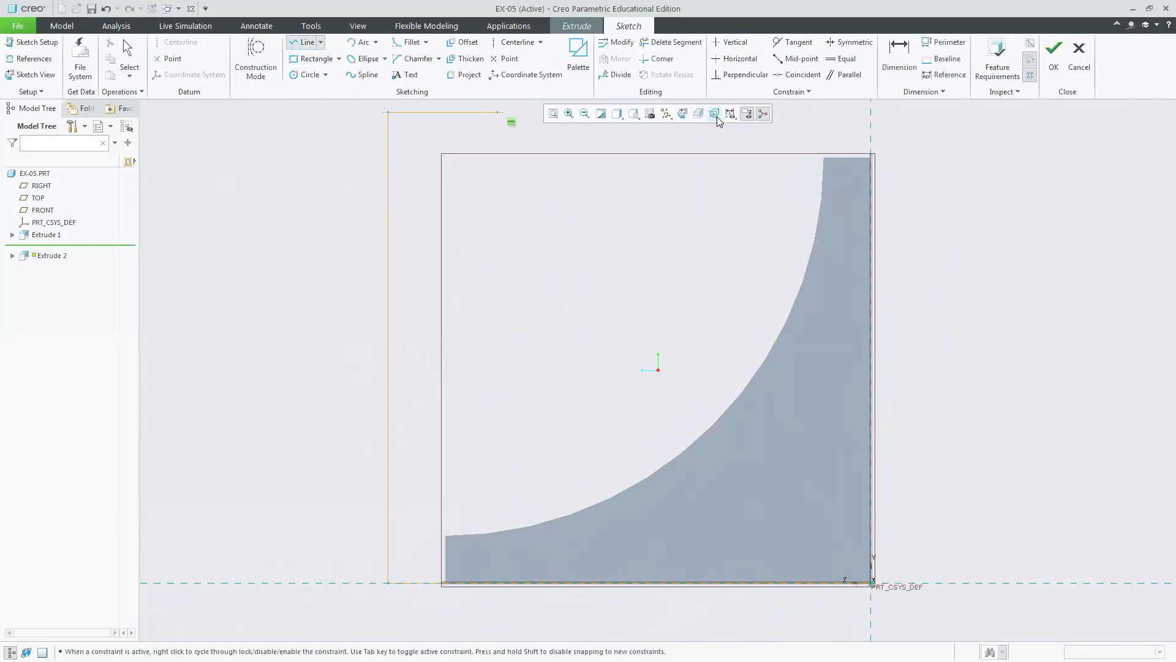
{"action": "left_click", "coordinate": [871, 112]}
{"action": "left_click", "coordinate": [872, 583]}
{"action": "middle_click", "coordinate": [962, 459]}
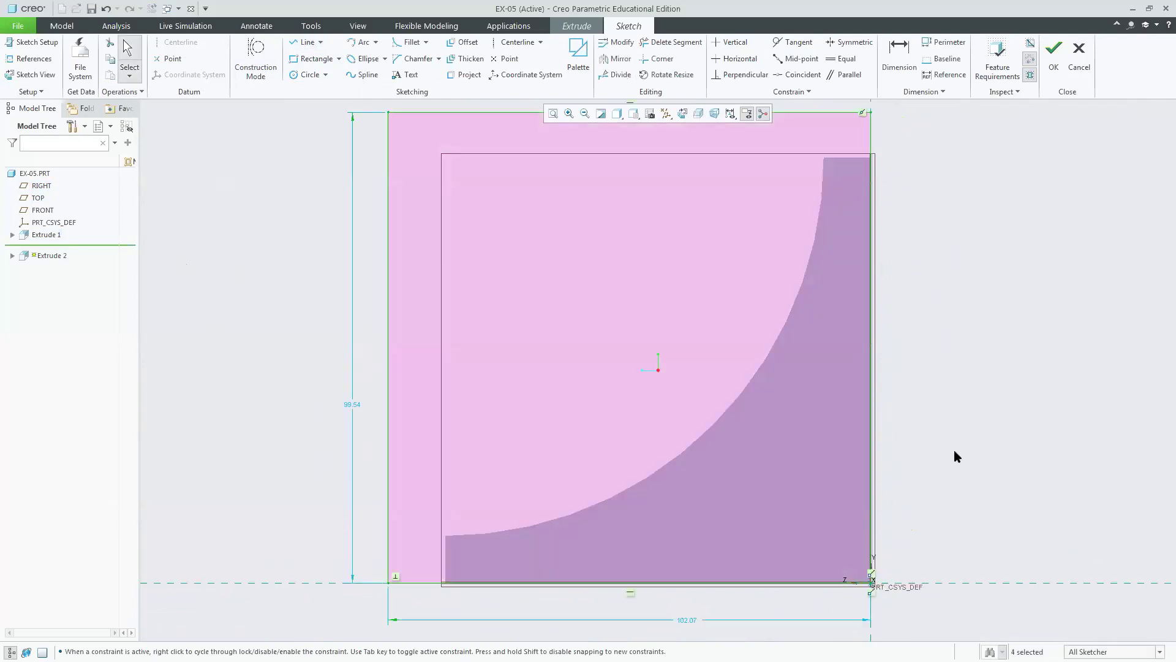
- Dimension the rectangle's upper and outer vertical edges from the existing body's matching edges and set both offsets to 20 mm
{"action": "left_click", "coordinate": [553, 114]}
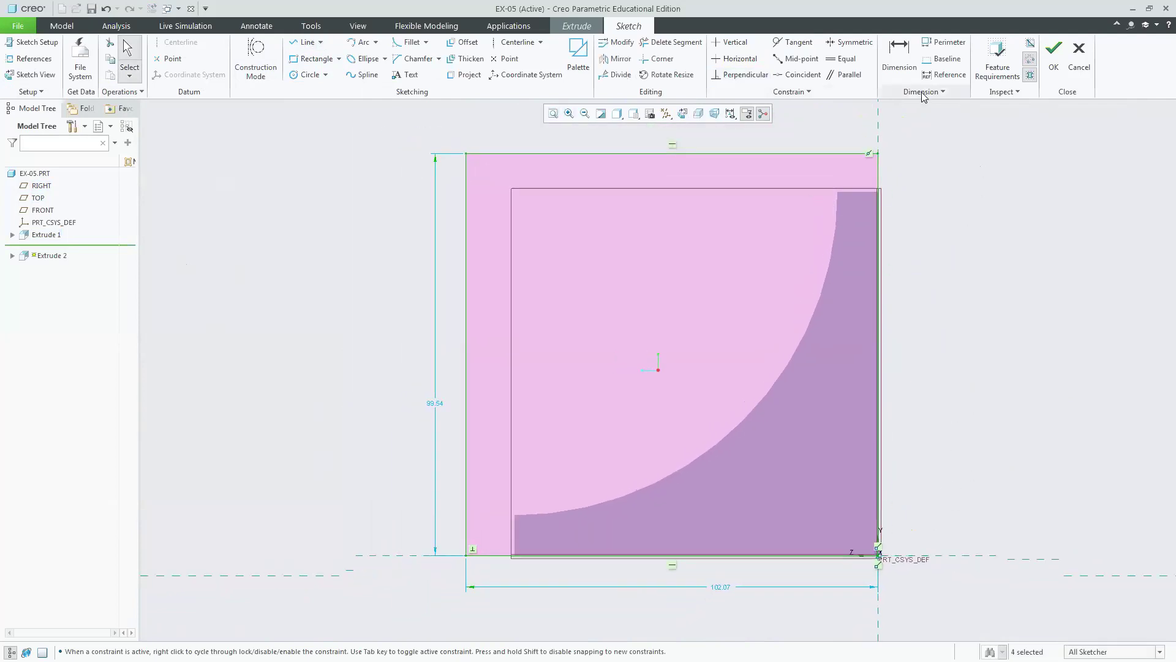
{"action": "left_click", "coordinate": [898, 55]}
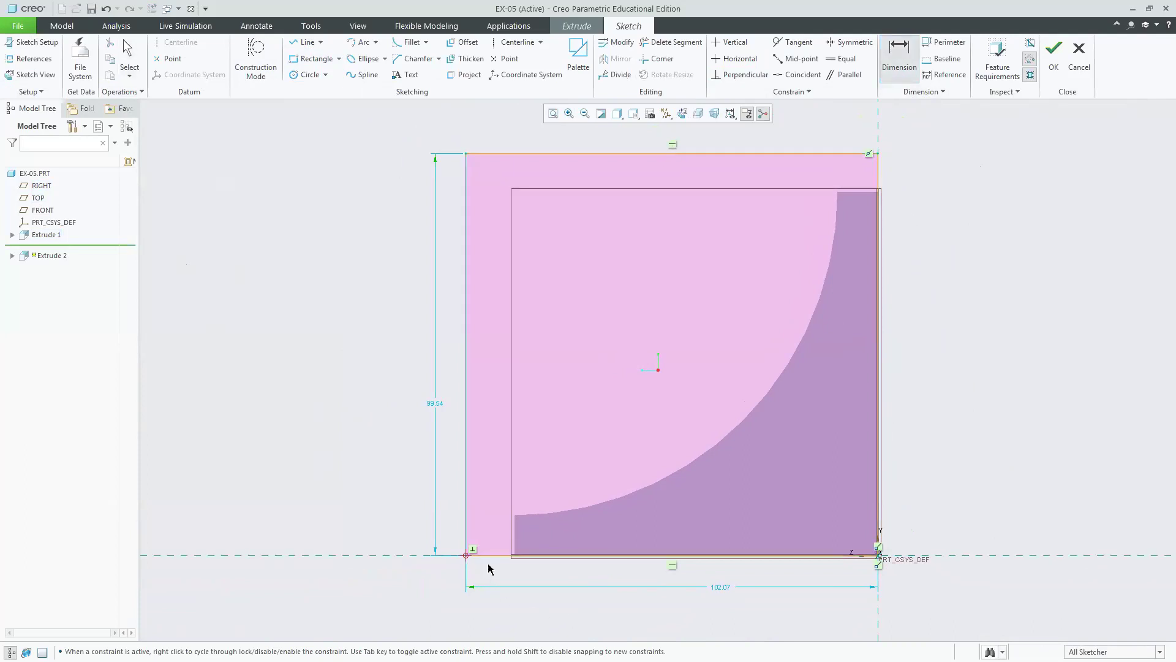
{"action": "middle_click", "coordinate": [488, 580]}
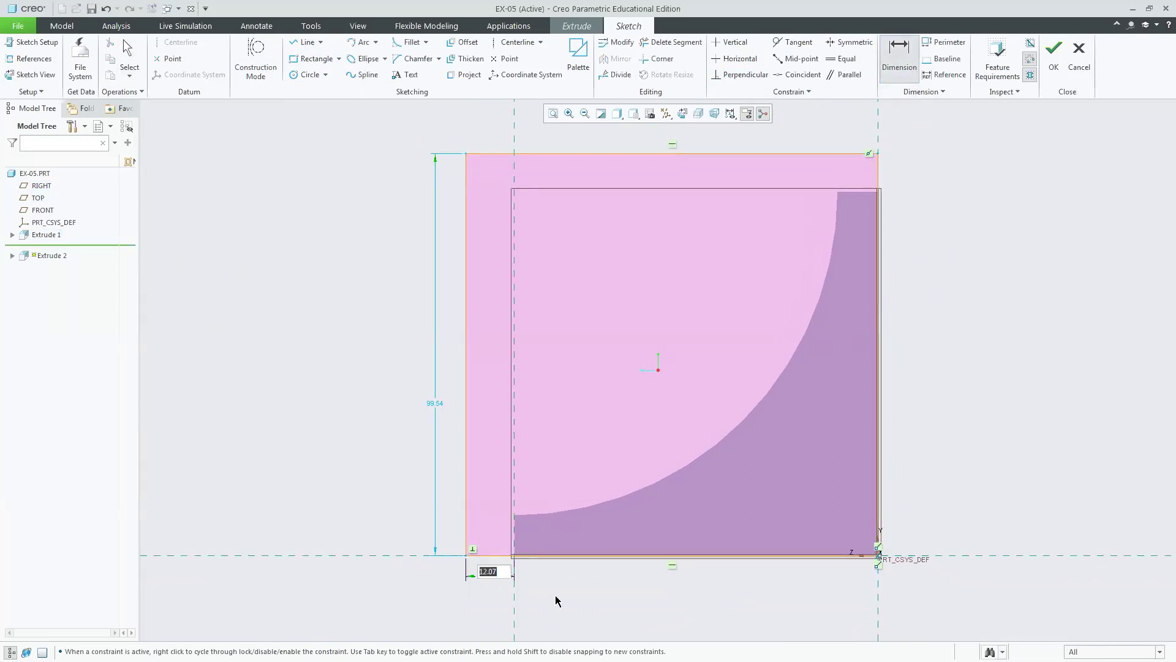
{"action": "left_click", "coordinate": [864, 192]}
{"action": "left_click", "coordinate": [874, 156]}
{"action": "middle_click", "coordinate": [912, 178]}
{"action": "type", "text": "20"}
{"action": "key", "text": "Return"}
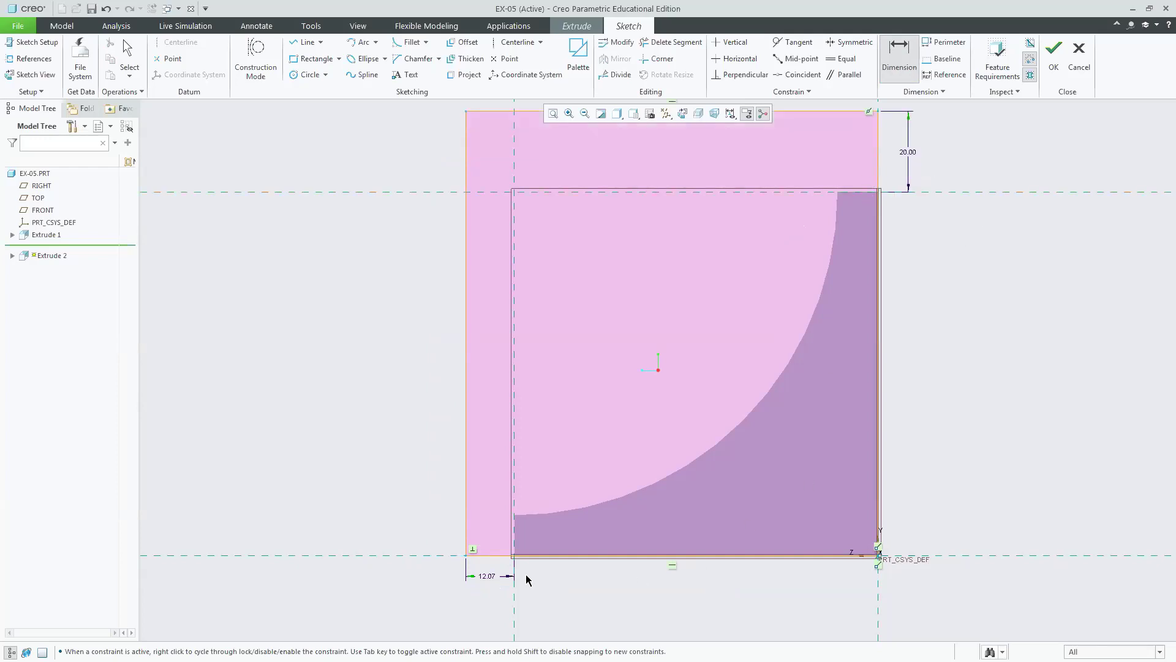
{"action": "double_click", "coordinate": [489, 576]}
{"action": "type", "text": "20"}
{"action": "key", "text": "Return"}
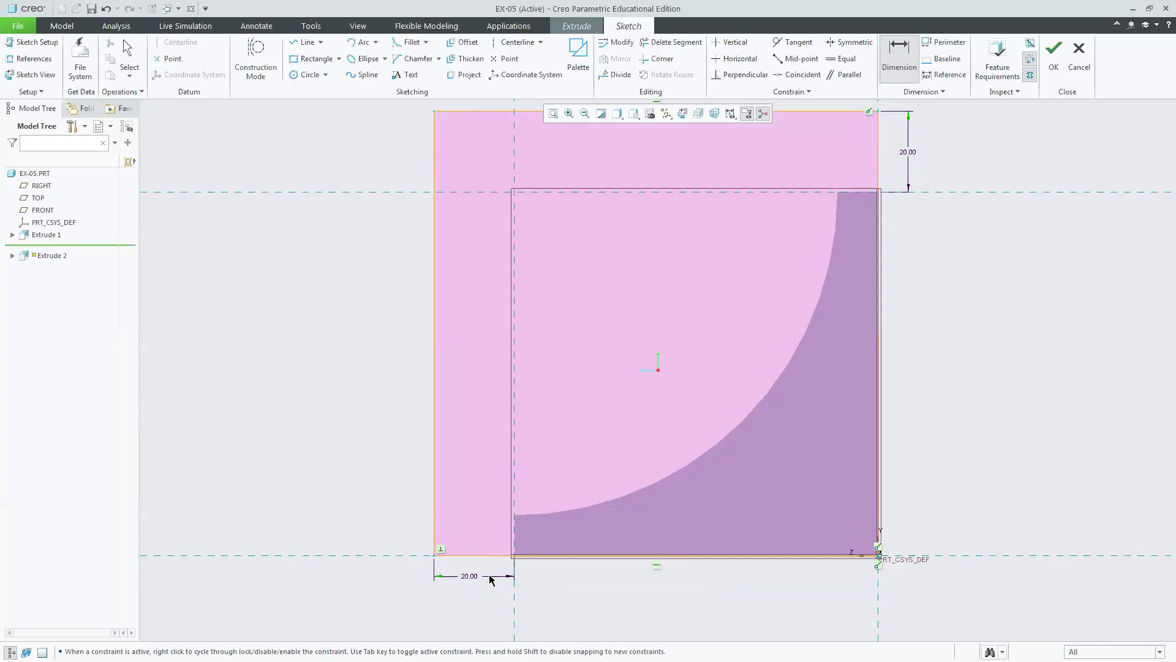
- Finish the rectangle sketch and set the extrusion depth to 20 mm, checking the plate thickness on the EX5 drawing in Chrome
{"action": "left_click", "coordinate": [1054, 59]}
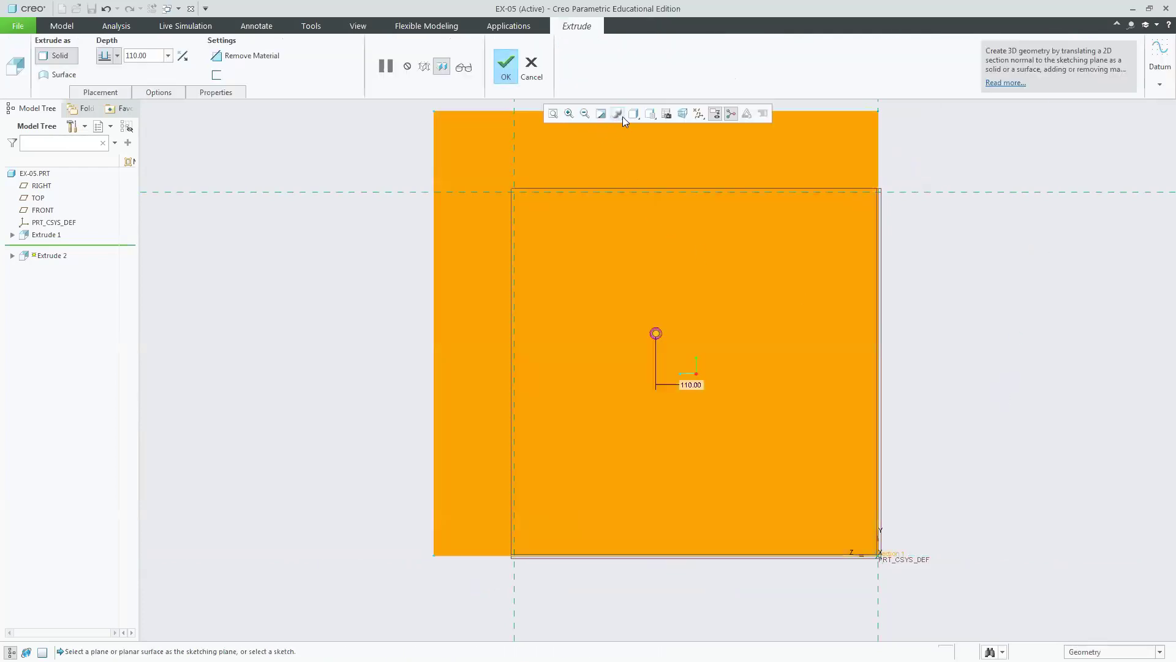
{"action": "left_click", "coordinate": [662, 114]}
{"action": "left_click", "coordinate": [655, 125]}
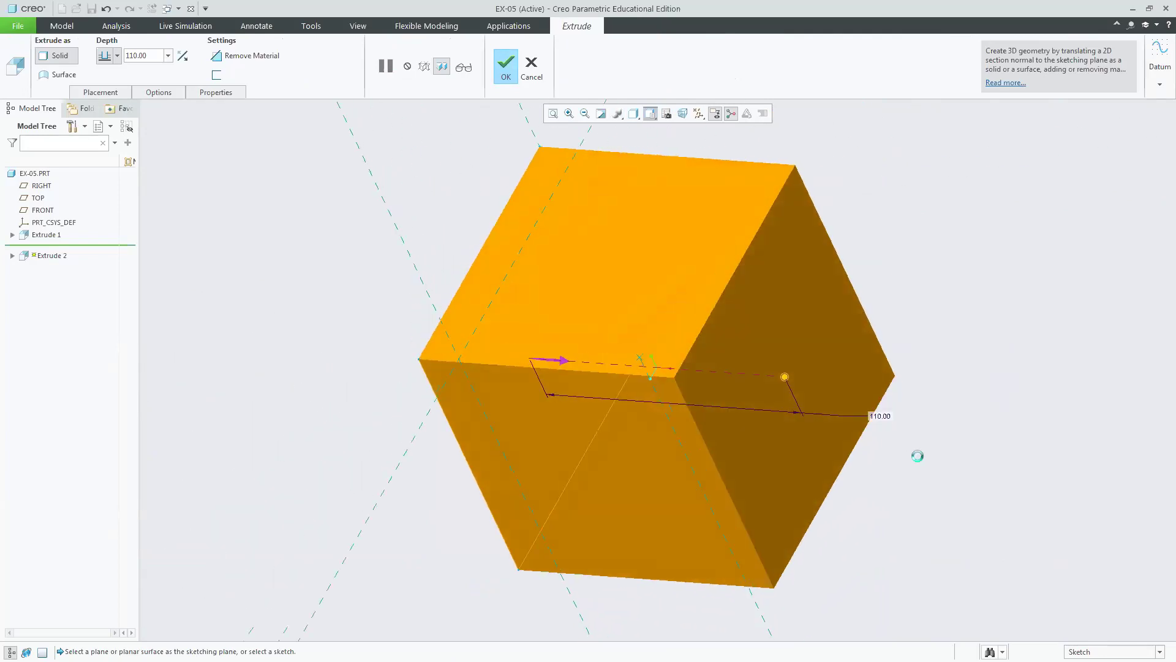
{"action": "double_click", "coordinate": [151, 55]}
{"action": "type", "text": "20"}
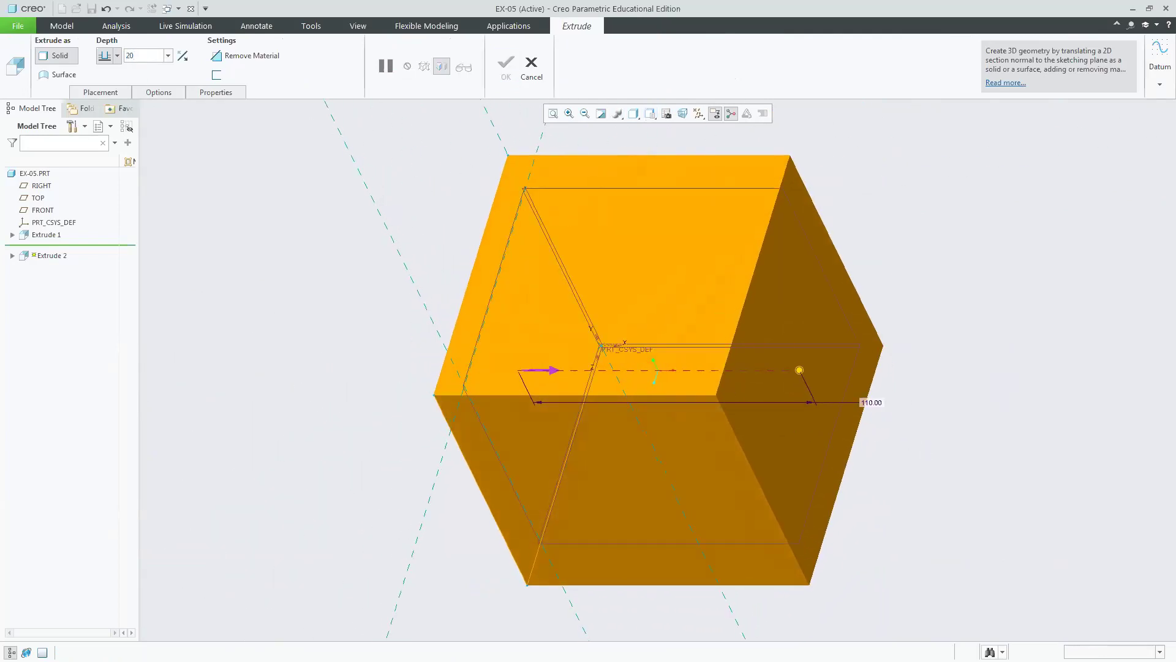
{"action": "key", "text": "alt+Tab"}
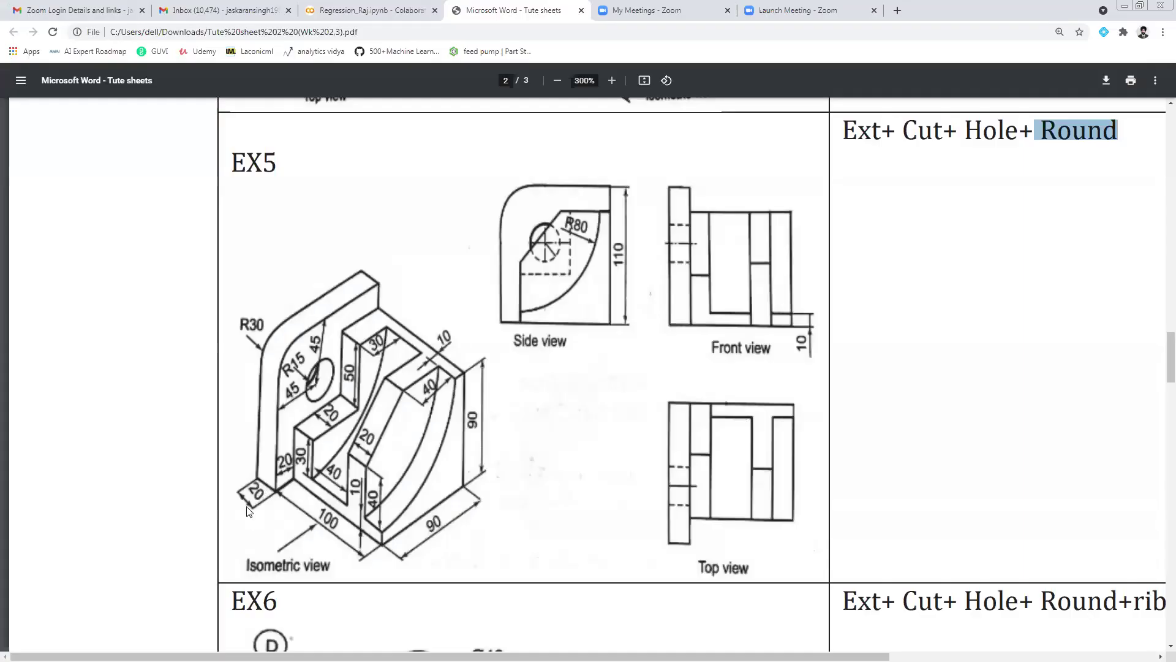
{"action": "key", "text": "alt+Tab"}
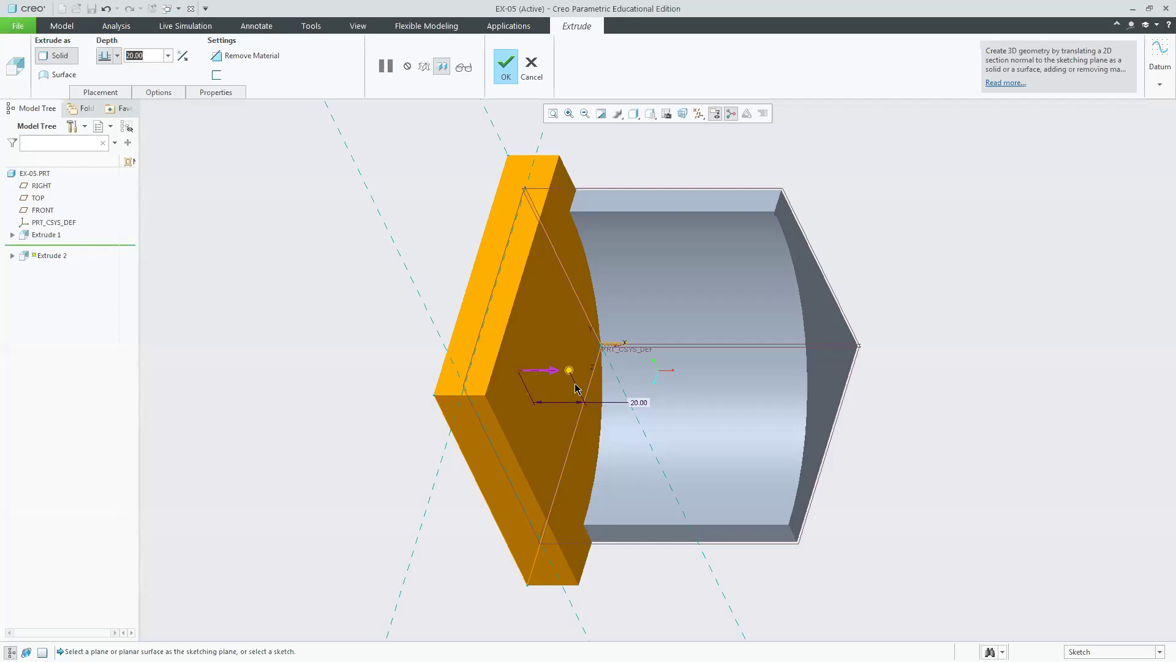
- Flip the plate's extrusion away from the curved body, complete the feature and check the EX5 drawing in Chrome
{"action": "left_click", "coordinate": [547, 369]}
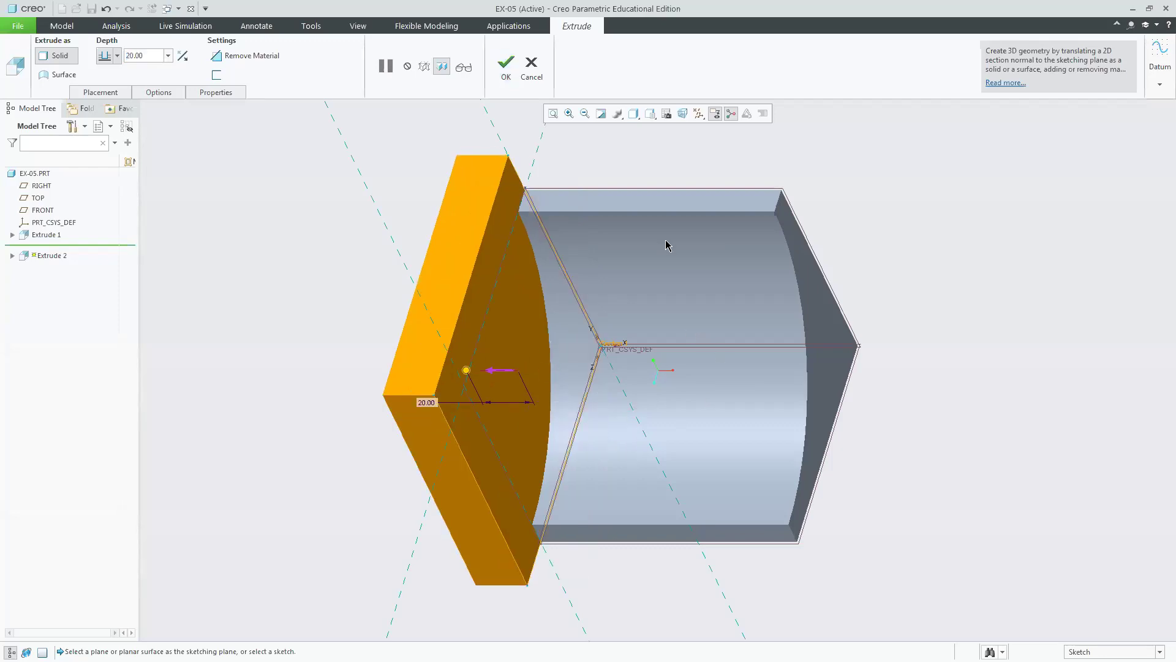
{"action": "left_click", "coordinate": [488, 374]}
{"action": "left_click", "coordinate": [542, 374]}
{"action": "left_click", "coordinate": [504, 68]}
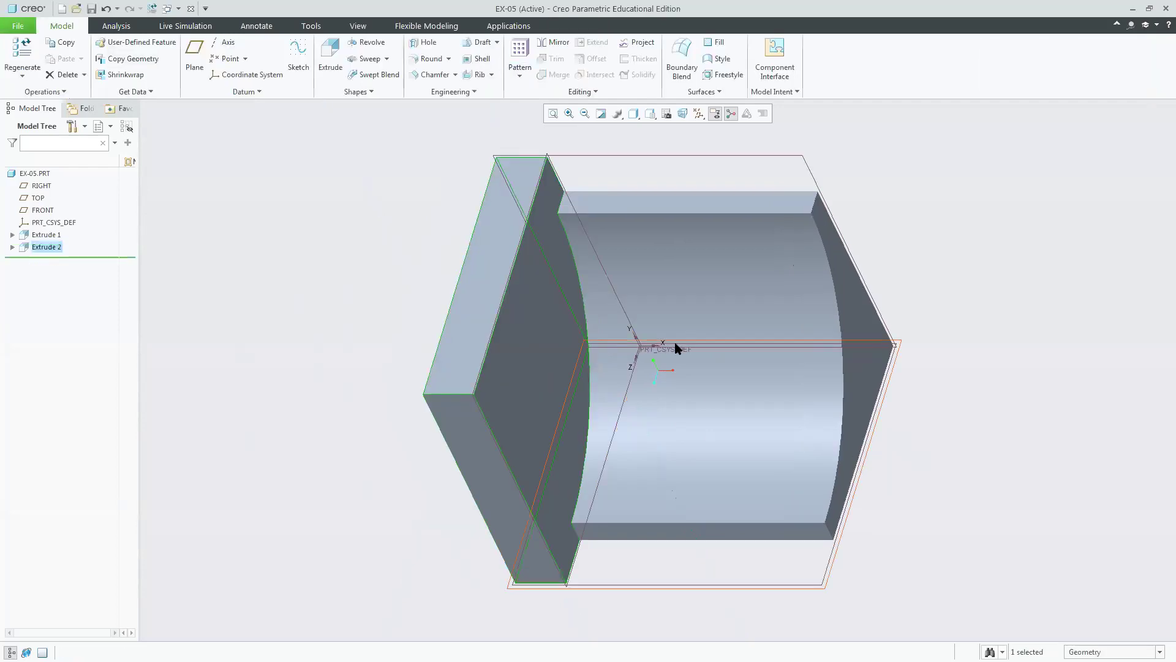
{"action": "left_click", "coordinate": [996, 385]}
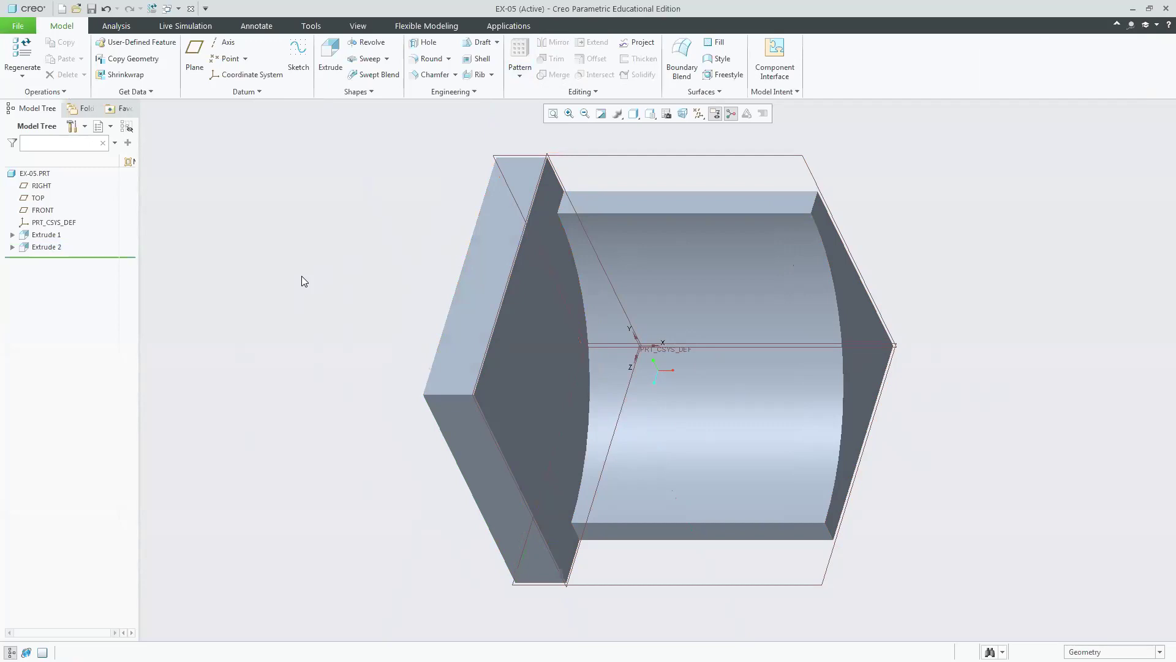
{"action": "key", "text": "alt+Tab"}
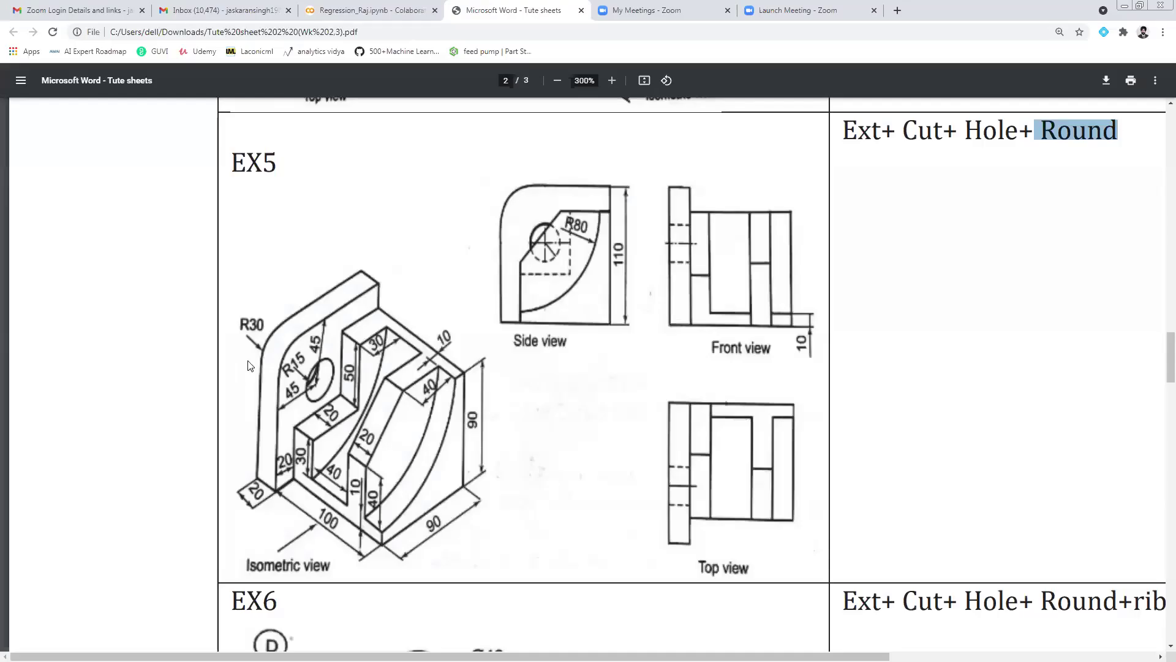
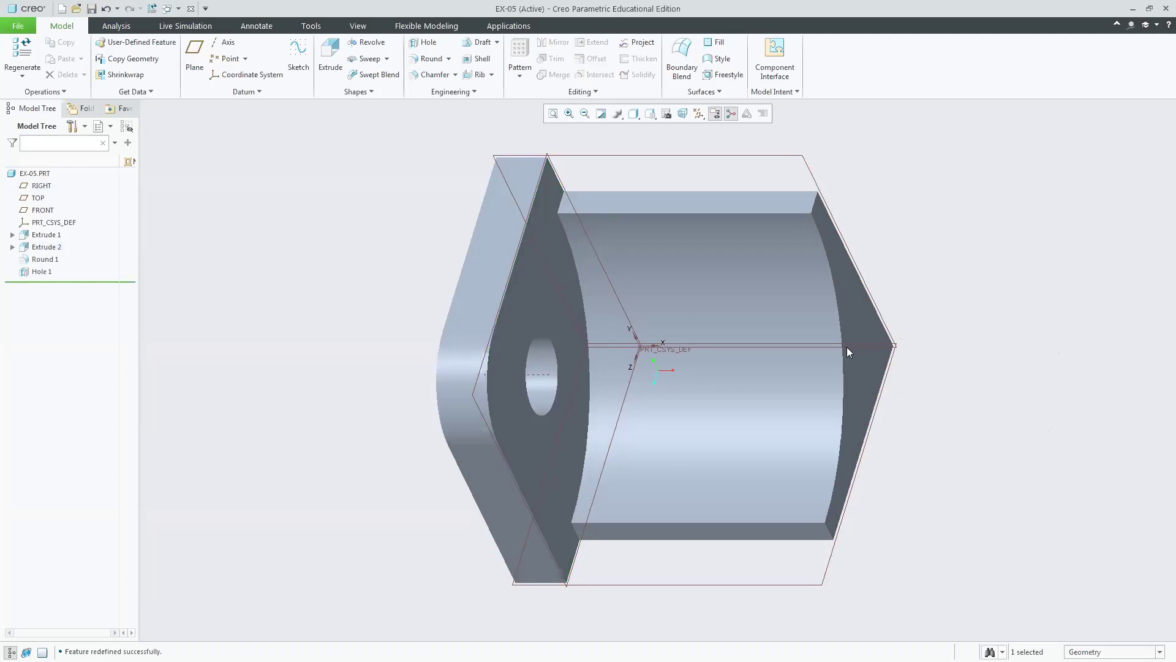
- Start an extrude sketch on the plate's inner face beside the curved body, with the TOP plane as reference facing Top
{"action": "left_click", "coordinate": [329, 58]}
{"action": "left_click", "coordinate": [522, 311]}
{"action": "left_click", "coordinate": [38, 73]}
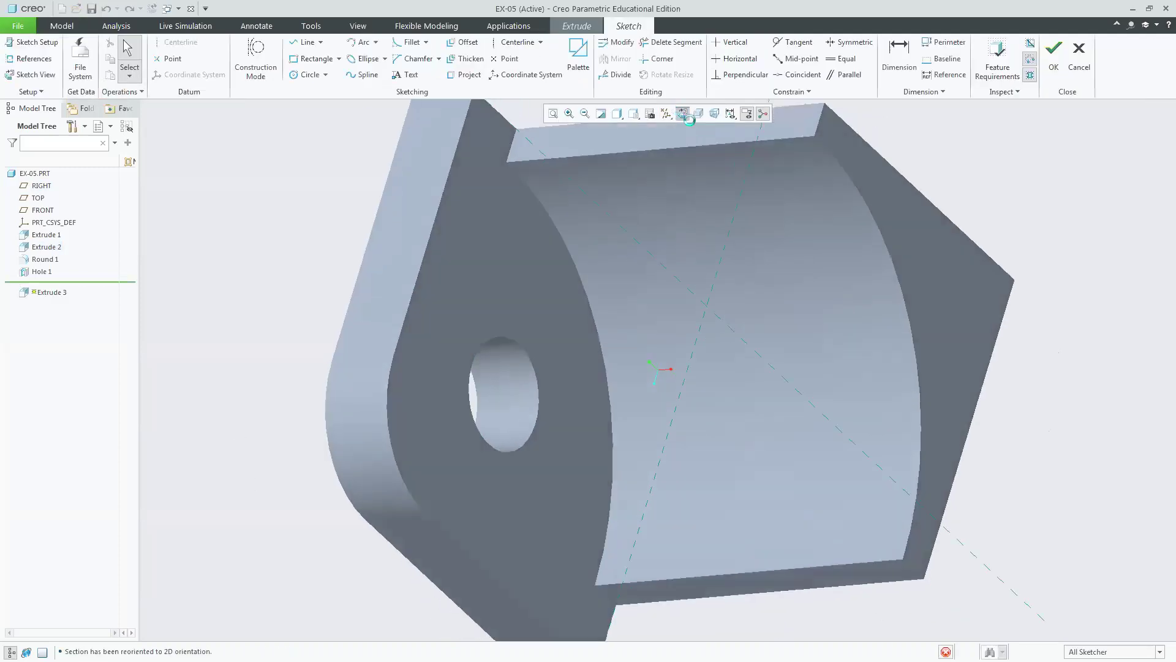
{"action": "left_click", "coordinate": [32, 41]}
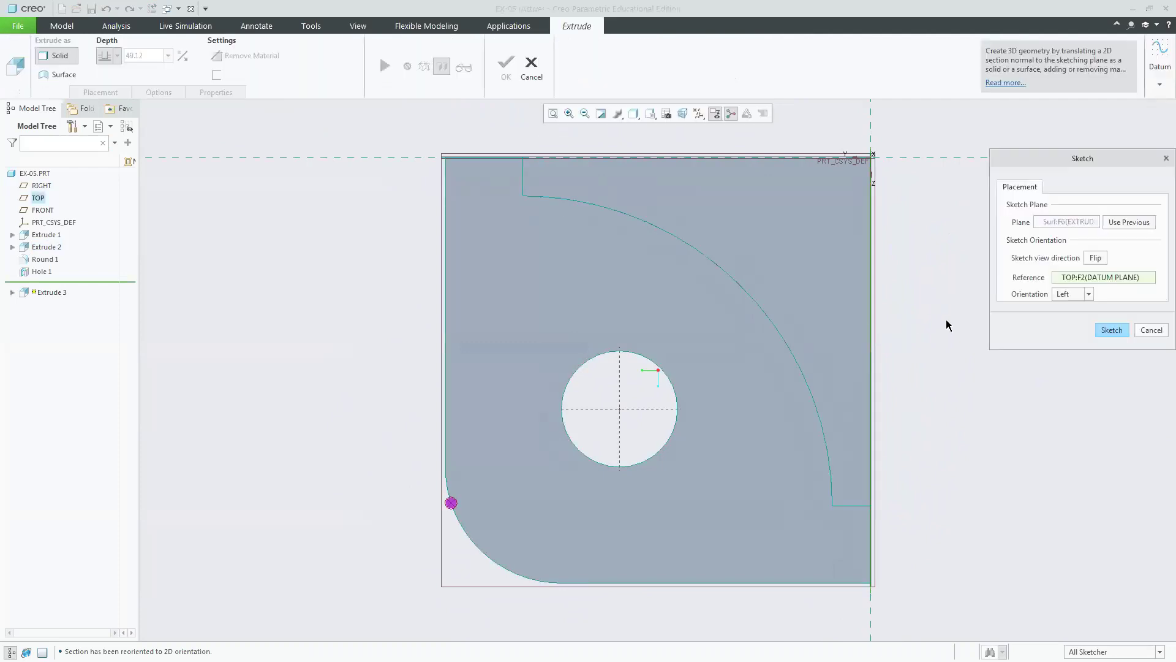
{"action": "left_click", "coordinate": [1084, 294]}
{"action": "left_click", "coordinate": [1062, 307]}
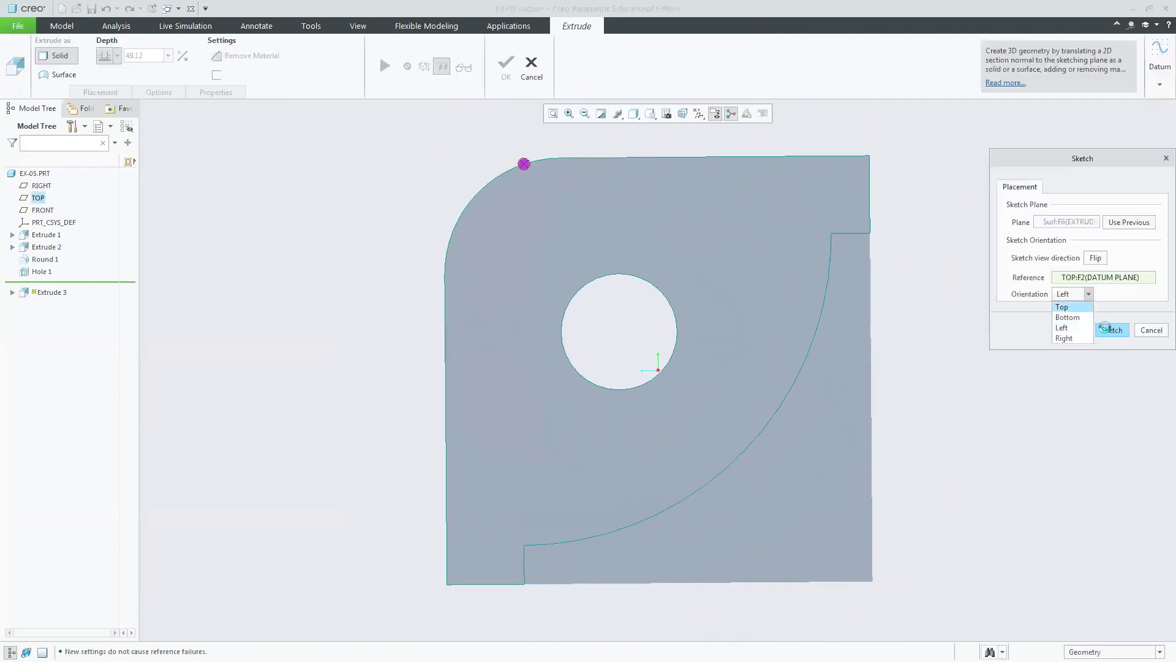
{"action": "left_click", "coordinate": [1106, 330]}
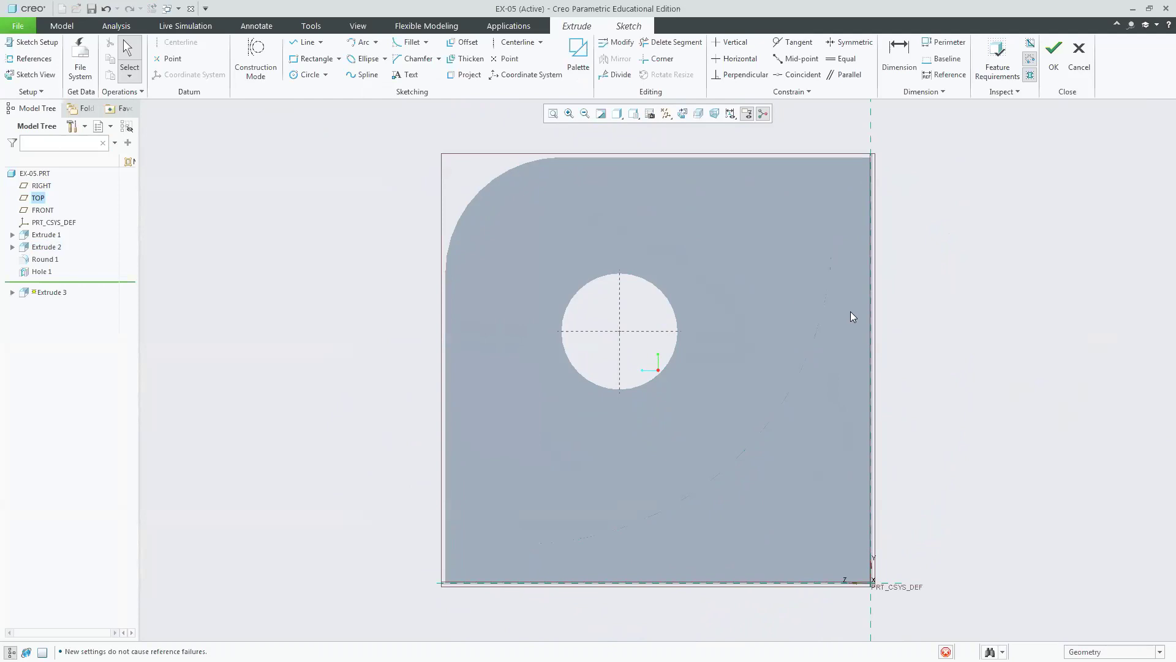
- Add the body's curved surface, upper face and short vertical face as sketch references, and check the EX5 drawing in Chrome
{"action": "left_click", "coordinate": [843, 252]}
{"action": "left_click", "coordinate": [848, 234]}
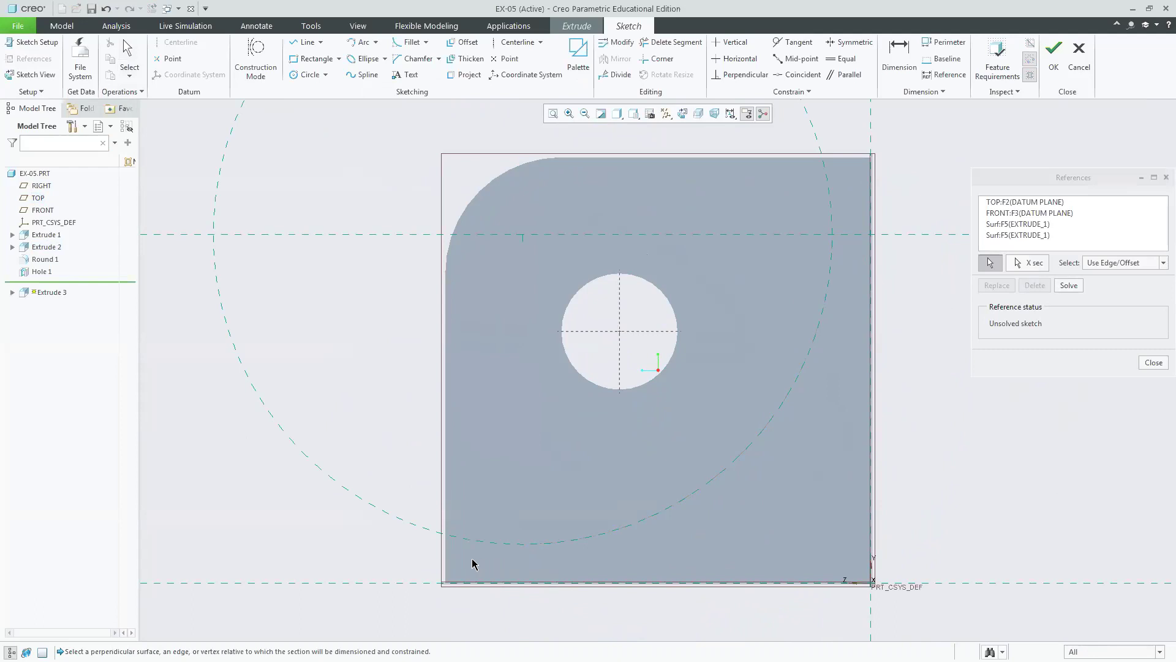
{"action": "left_click", "coordinate": [523, 559]}
{"action": "left_click", "coordinate": [692, 574]}
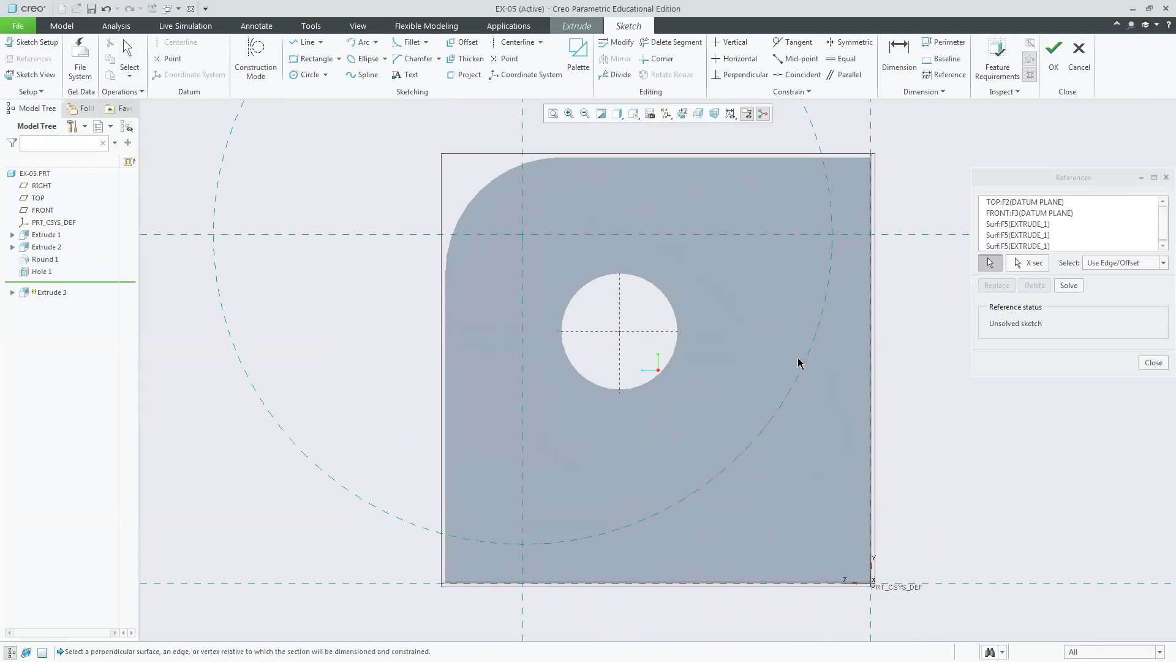
{"action": "left_click", "coordinate": [1151, 361]}
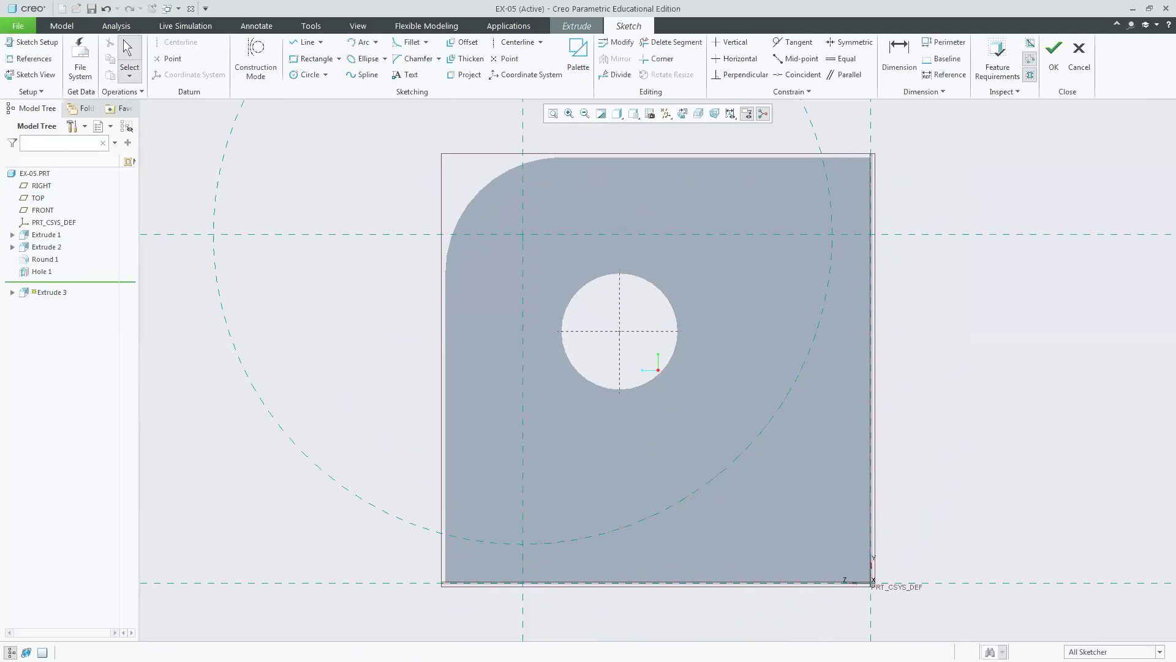
{"action": "key", "text": "alt+Tab"}
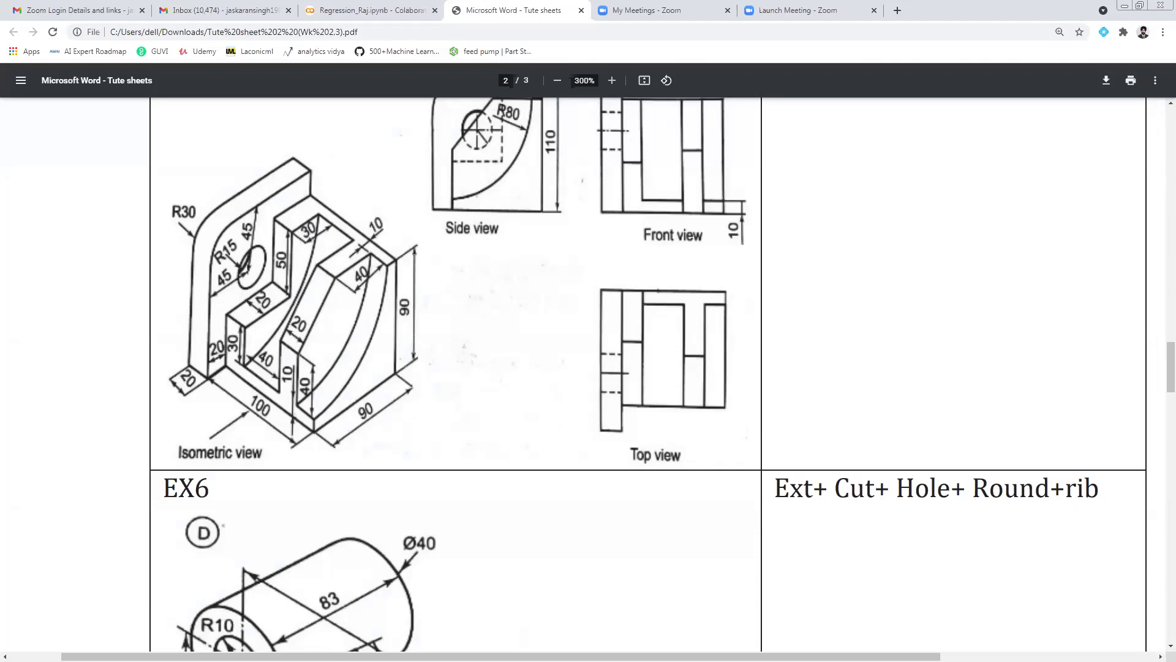
{"action": "key", "text": "alt+Tab"}
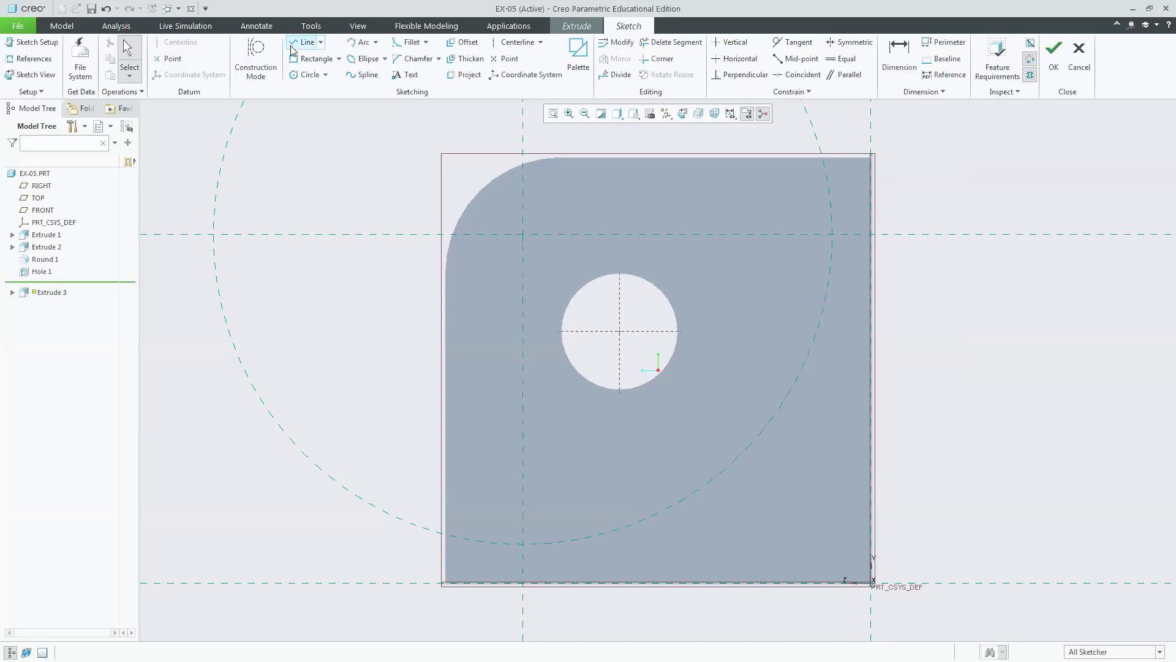
- Sketch a closed stepped rib profile on the references, with an upper ledge about 25 mm wide and step edges about 36 and 44 mm high
{"action": "left_click", "coordinate": [292, 49]}
{"action": "left_click", "coordinate": [831, 235]}
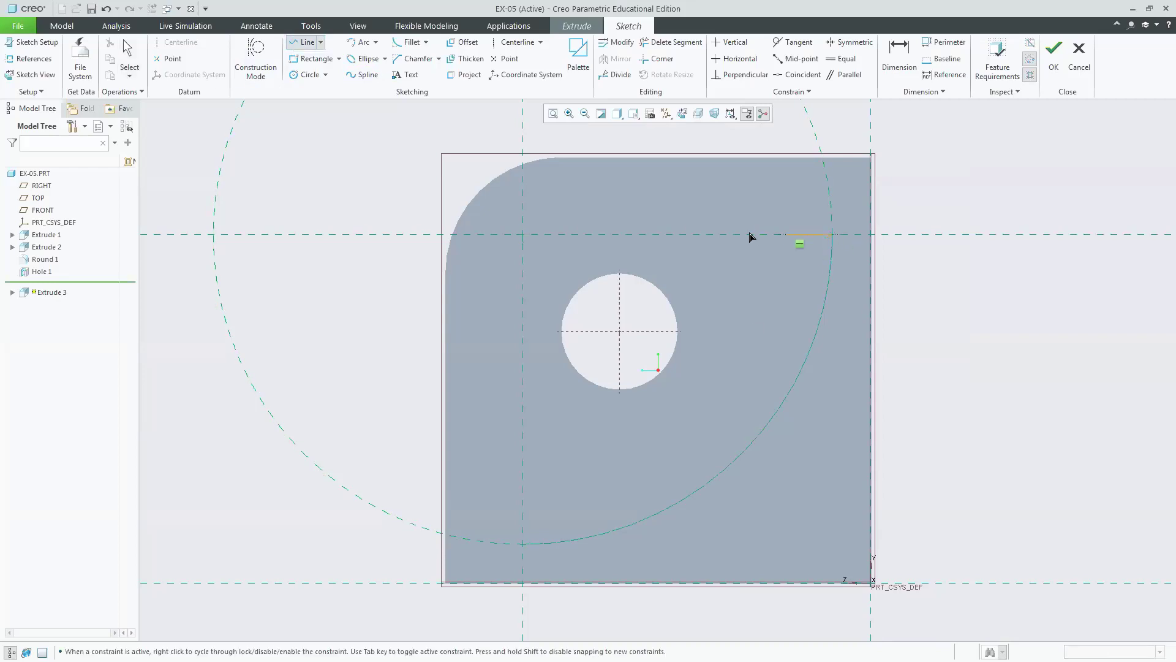
{"action": "left_click", "coordinate": [735, 235]}
{"action": "left_click", "coordinate": [735, 375]}
{"action": "left_click", "coordinate": [520, 383]}
{"action": "left_click", "coordinate": [521, 544]}
{"action": "left_click", "coordinate": [870, 543]}
{"action": "left_click", "coordinate": [871, 234]}
{"action": "left_click", "coordinate": [832, 234]}
{"action": "middle_click", "coordinate": [974, 192]}
{"action": "middle_click", "coordinate": [973, 193]}
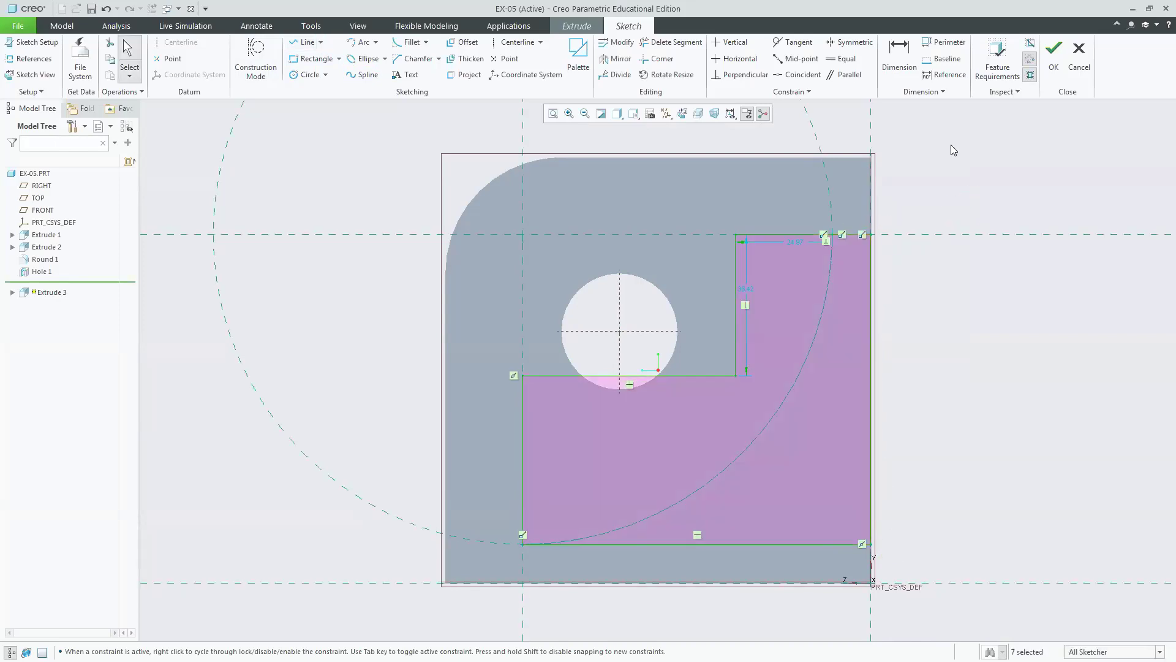
- Replace the profile's two-piece upper edge with a single horizontal line reaching the vertical reference
{"action": "left_click", "coordinate": [666, 42]}
{"action": "left_click", "coordinate": [838, 235]}
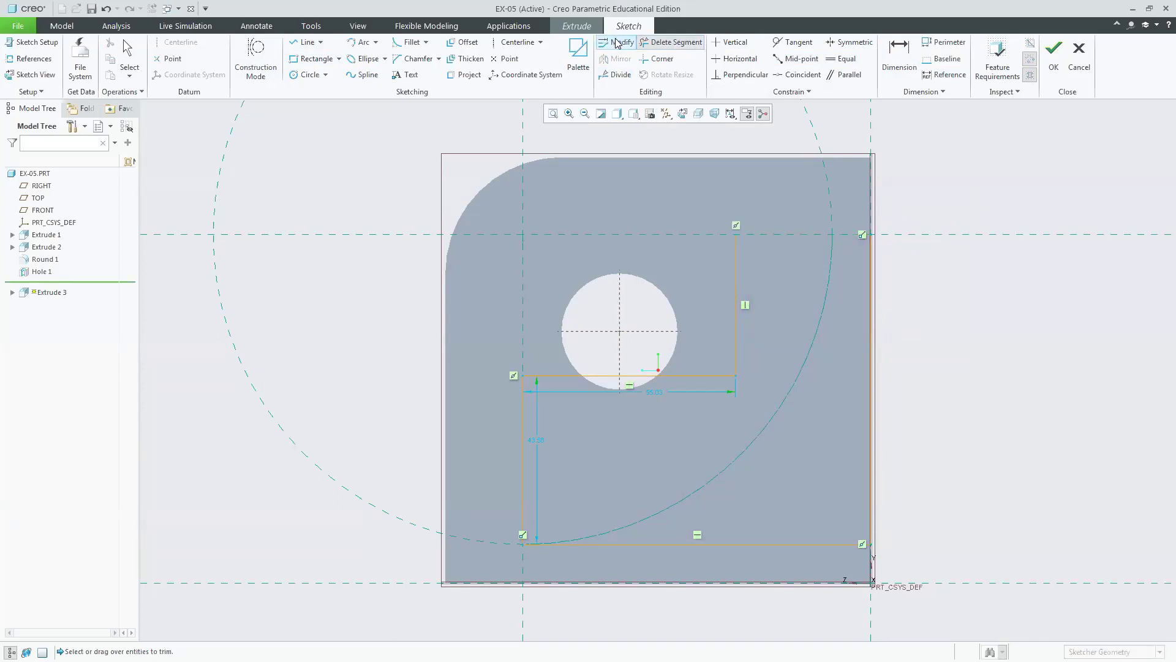
{"action": "left_click", "coordinate": [306, 41]}
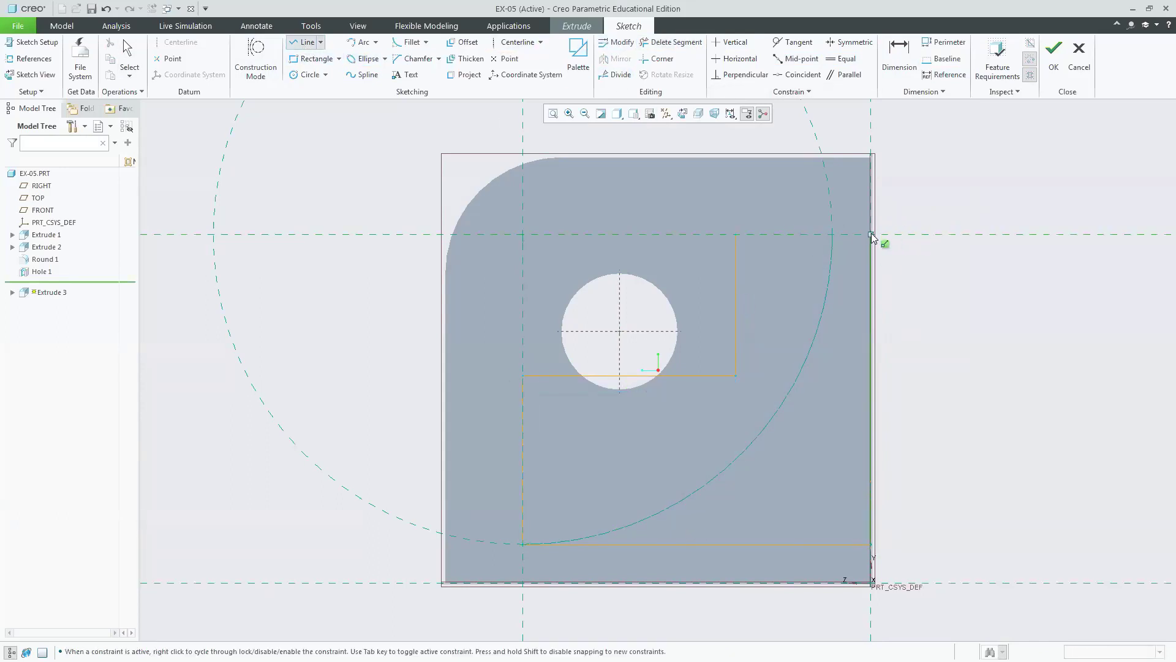
{"action": "left_click", "coordinate": [735, 234]}
{"action": "left_click", "coordinate": [871, 234]}
{"action": "scroll", "coordinate": [1045, 331], "scroll_direction": "up", "scroll_amount": 2}
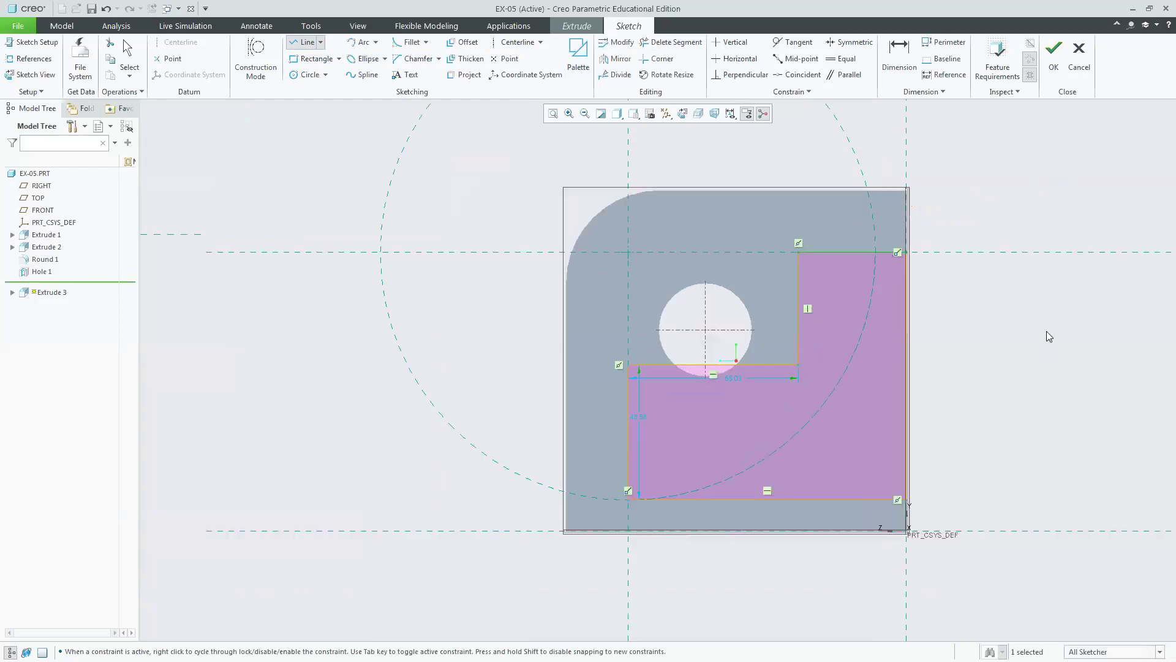
{"action": "middle_click", "coordinate": [1047, 331]}
- Dimension the upper ledge's width from the curved reference's end to the inner vertical edge, and dimension that edge's height
{"action": "key", "text": "d"}
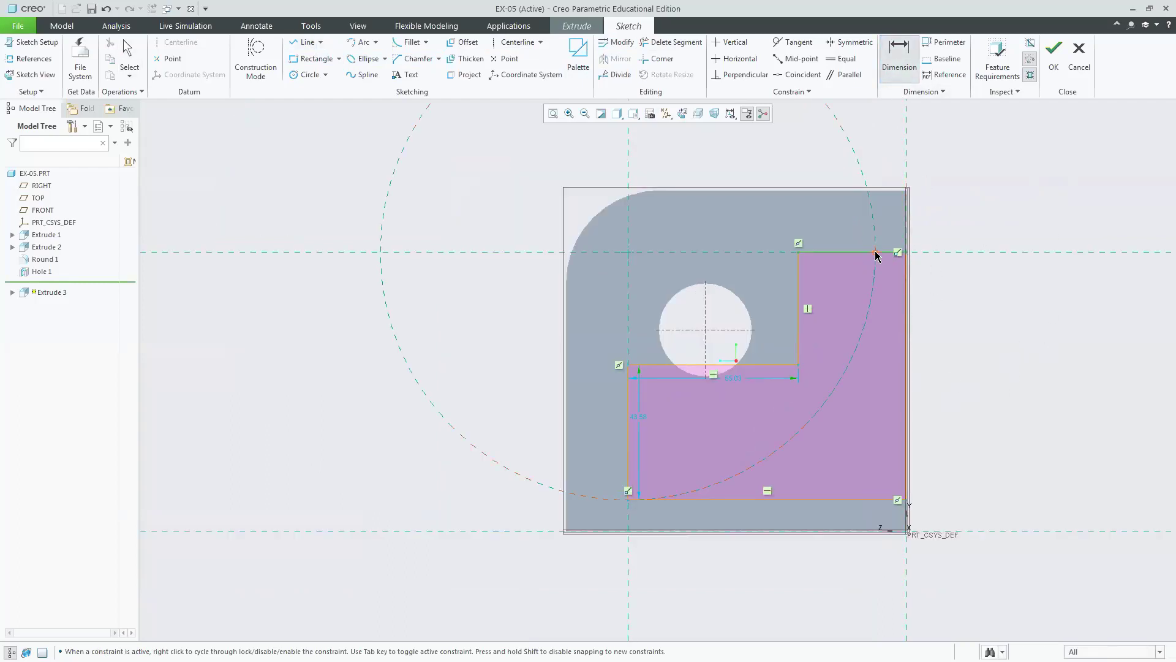
{"action": "left_click", "coordinate": [804, 257]}
{"action": "middle_click", "coordinate": [824, 232]}
{"action": "left_click", "coordinate": [876, 253]}
{"action": "left_click", "coordinate": [800, 264]}
{"action": "middle_click", "coordinate": [830, 228]}
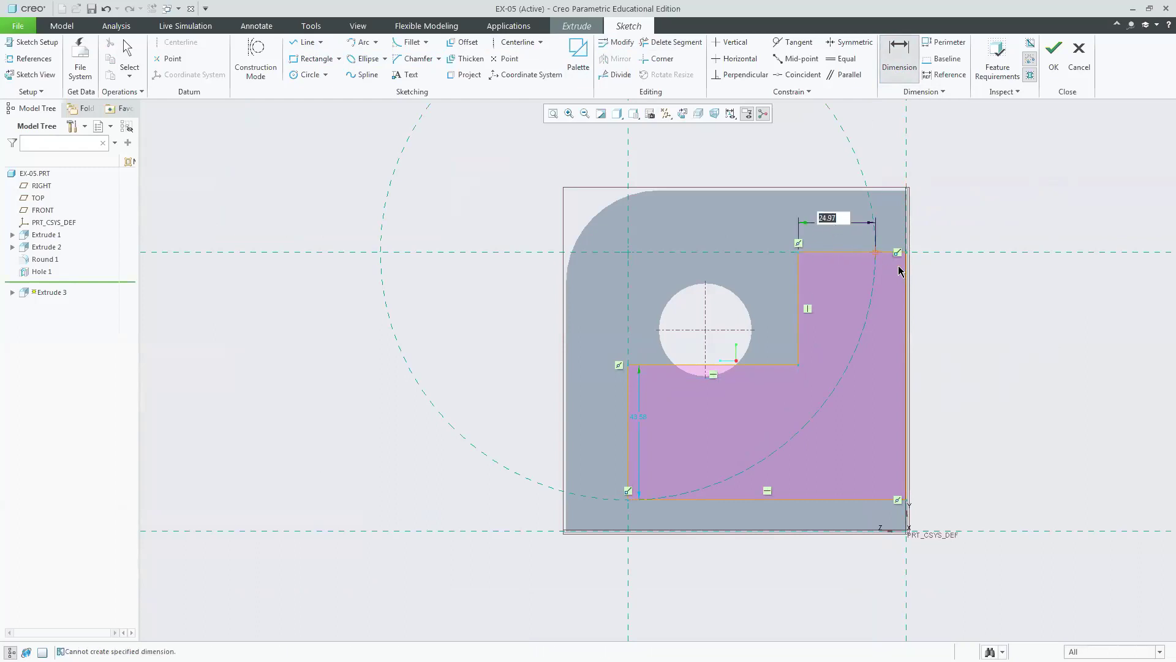
{"action": "left_click", "coordinate": [800, 341]}
{"action": "middle_click", "coordinate": [790, 323]}
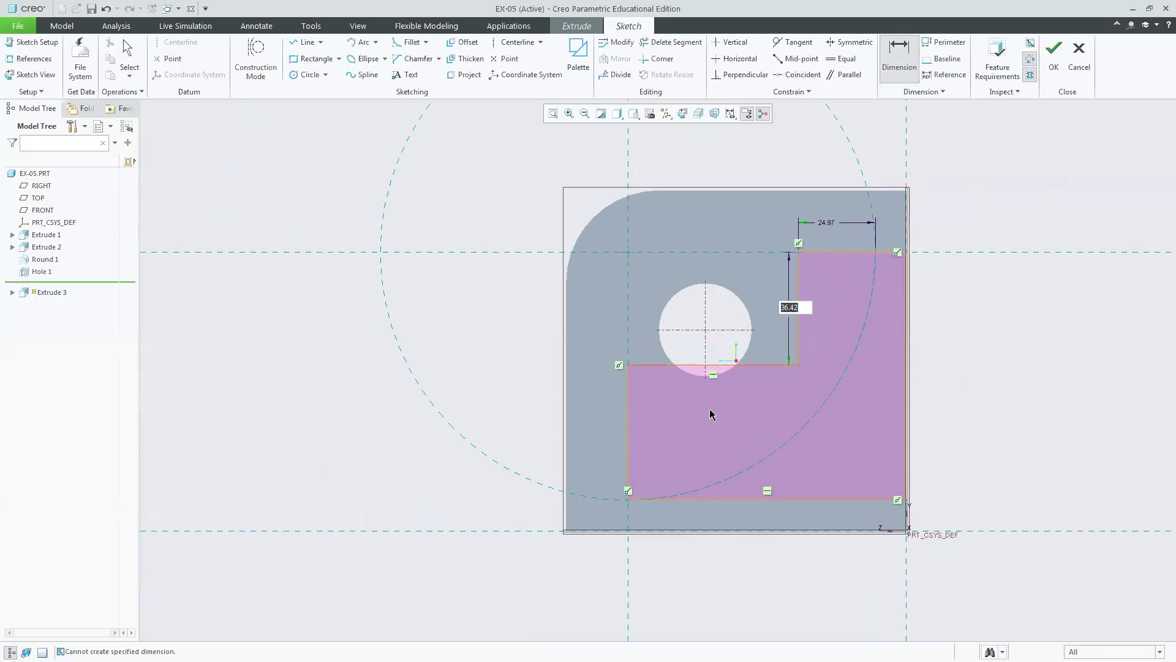
- Dimension the lower step's height and resolve the sketch conflict by deleting the Point On Entity constraint
{"action": "left_click", "coordinate": [629, 365]}
{"action": "left_click", "coordinate": [629, 499]}
{"action": "middle_click", "coordinate": [611, 434]}
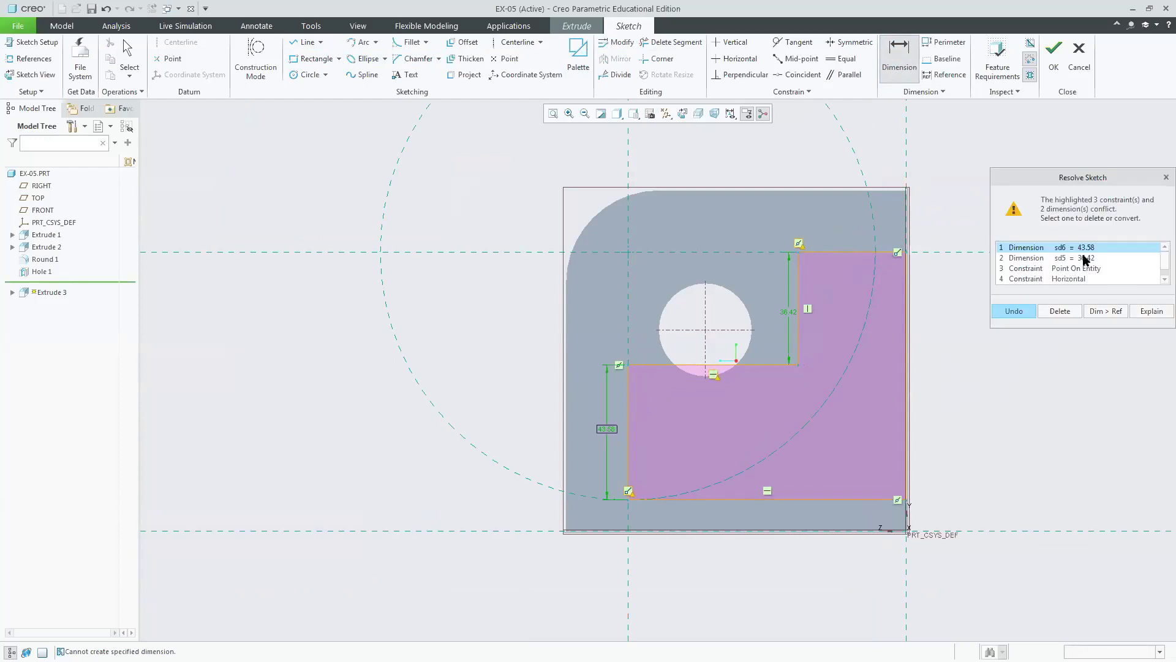
{"action": "scroll", "coordinate": [1157, 279], "scroll_direction": "down", "scroll_amount": 1}
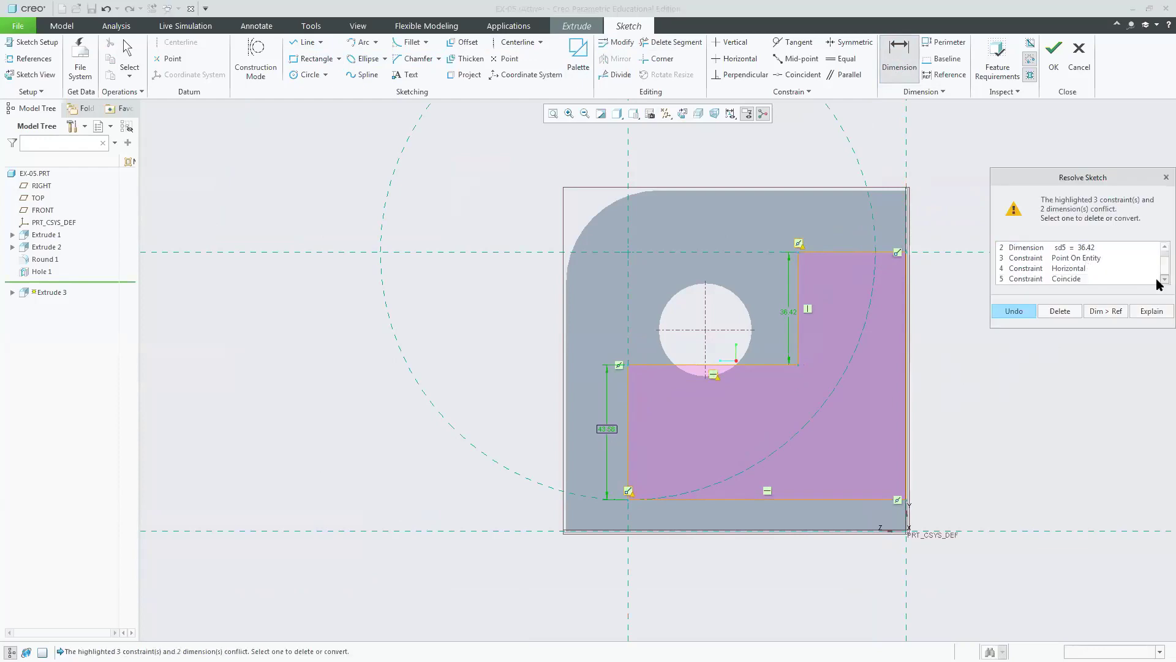
{"action": "left_click", "coordinate": [1079, 278]}
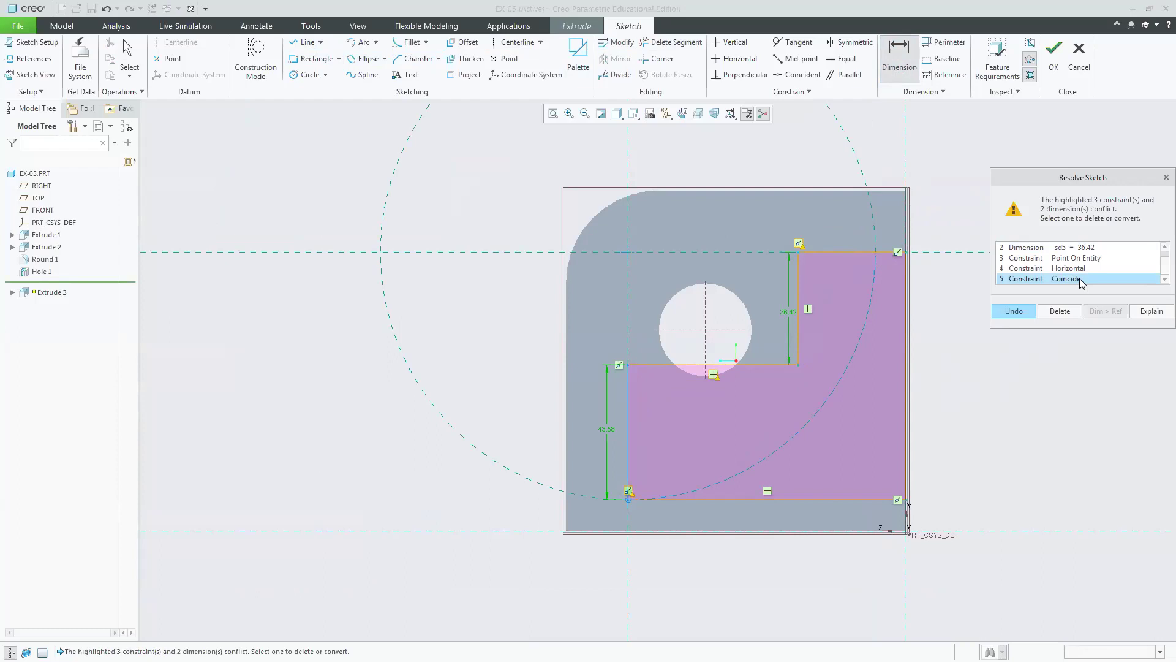
{"action": "left_click", "coordinate": [1081, 268]}
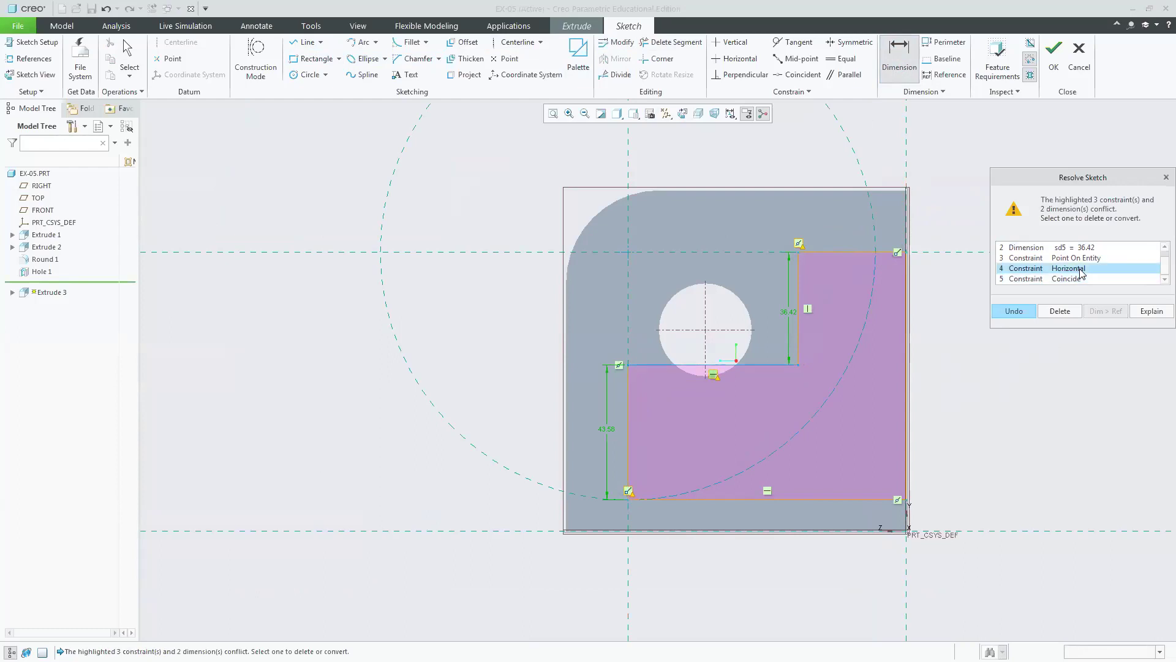
{"action": "left_click", "coordinate": [1082, 258]}
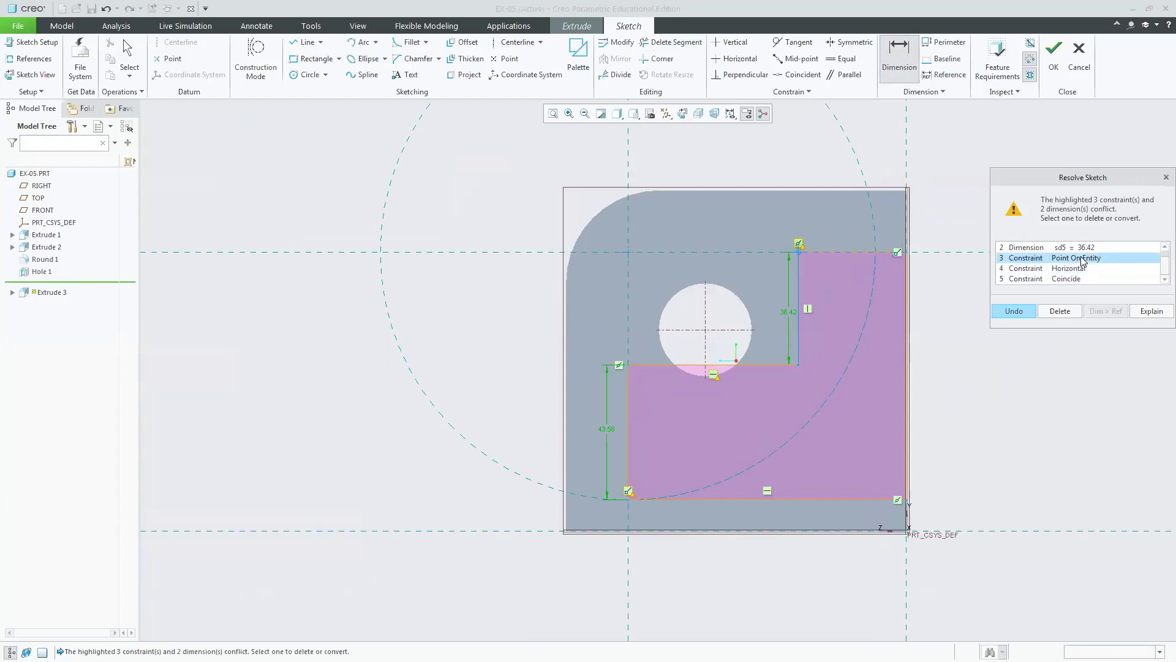
{"action": "left_click", "coordinate": [1060, 310]}
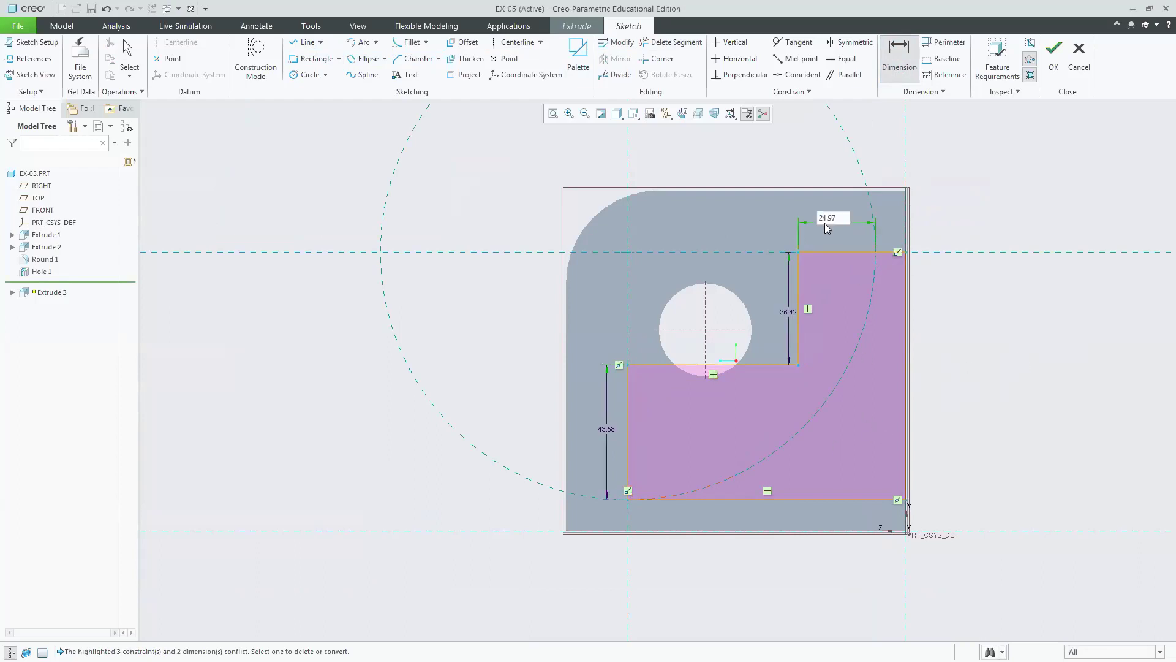
- Set the upper ledge's width to 30 mm, the inner vertical edge to 50 mm and the lower step's height to 30 mm
{"action": "type", "text": "30"}
{"action": "key", "text": "Return"}
{"action": "double_click", "coordinate": [772, 317]}
{"action": "type", "text": "50"}
{"action": "key", "text": "Return"}
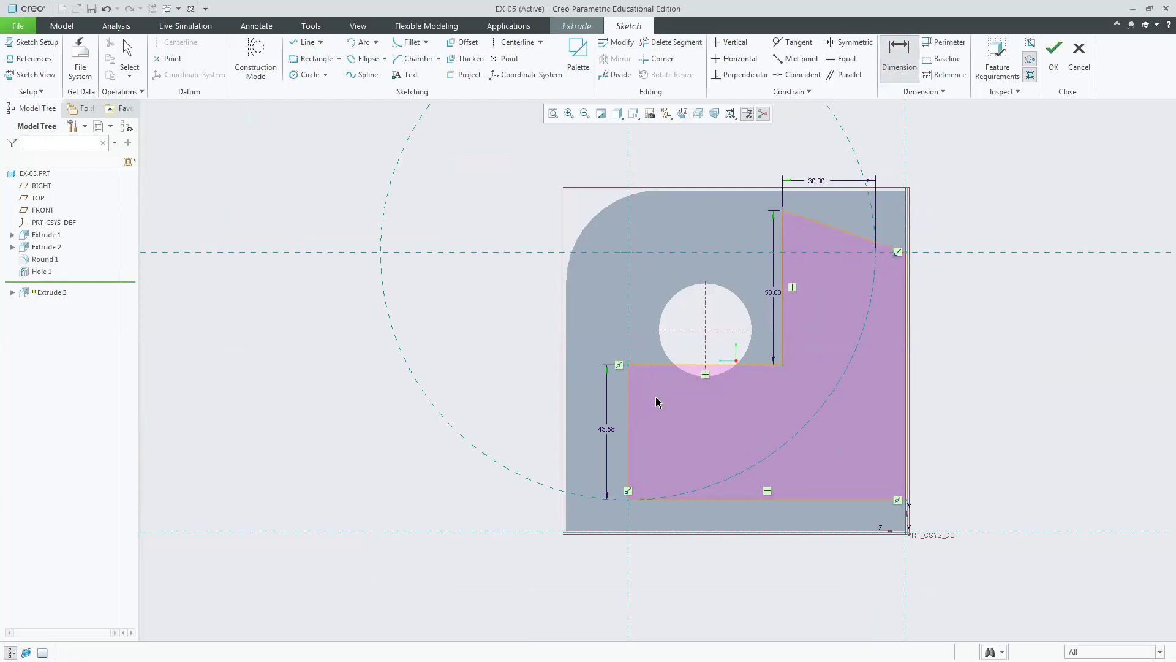
{"action": "double_click", "coordinate": [607, 430]}
{"action": "type", "text": "30"}
{"action": "key", "text": "Return"}
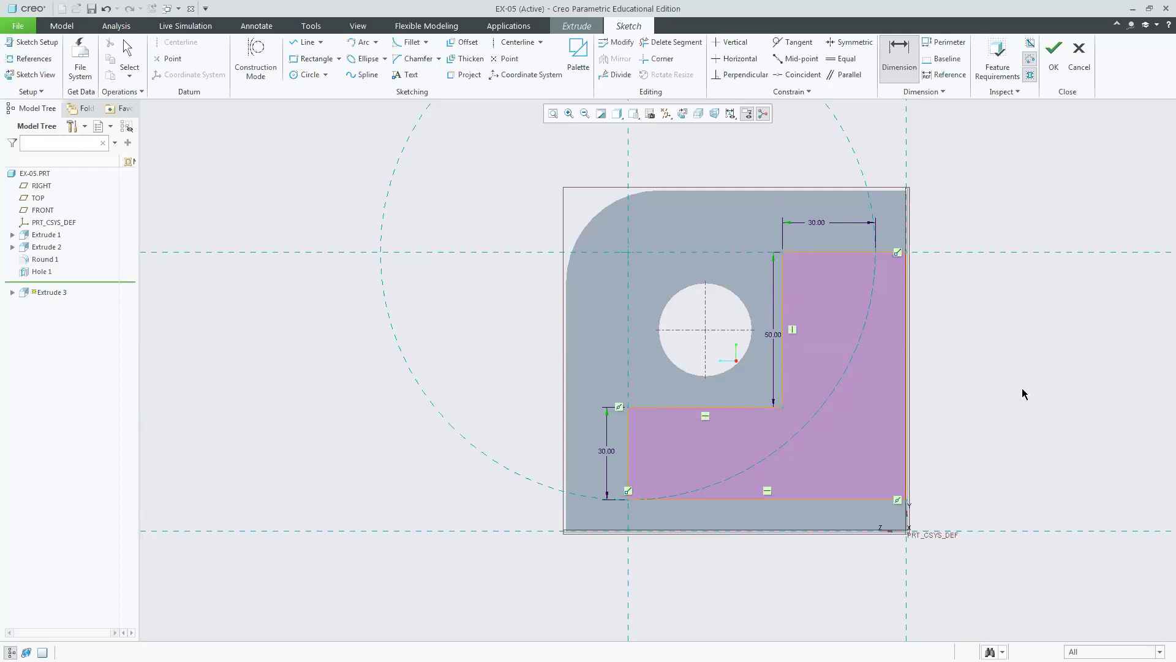
- Finish the rib sketch and extrude it 20 mm as a solid from the plate's inner face
{"action": "left_click", "coordinate": [553, 115]}
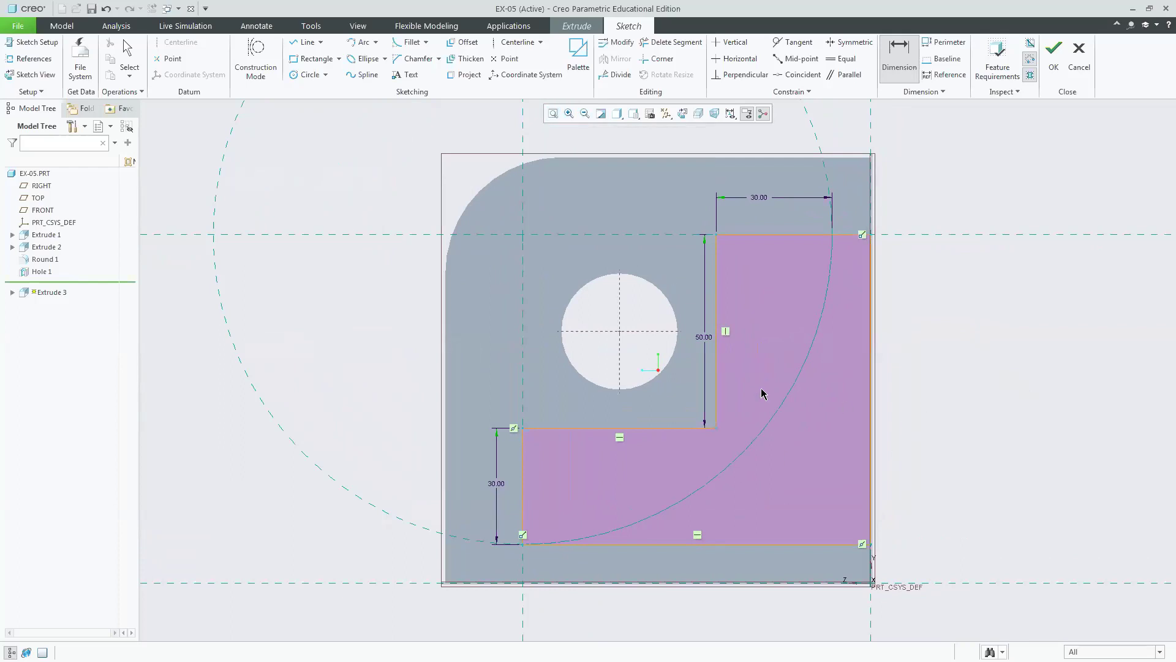
{"action": "scroll", "coordinate": [763, 390], "scroll_direction": "down", "scroll_amount": 4}
{"action": "mouse_move", "coordinate": [859, 435]}
{"action": "middle_mouse_down"}
{"action": "mouse_move", "coordinate": [953, 428]}
{"action": "mouse_move", "coordinate": [937, 453]}
{"action": "middle_mouse_up"}
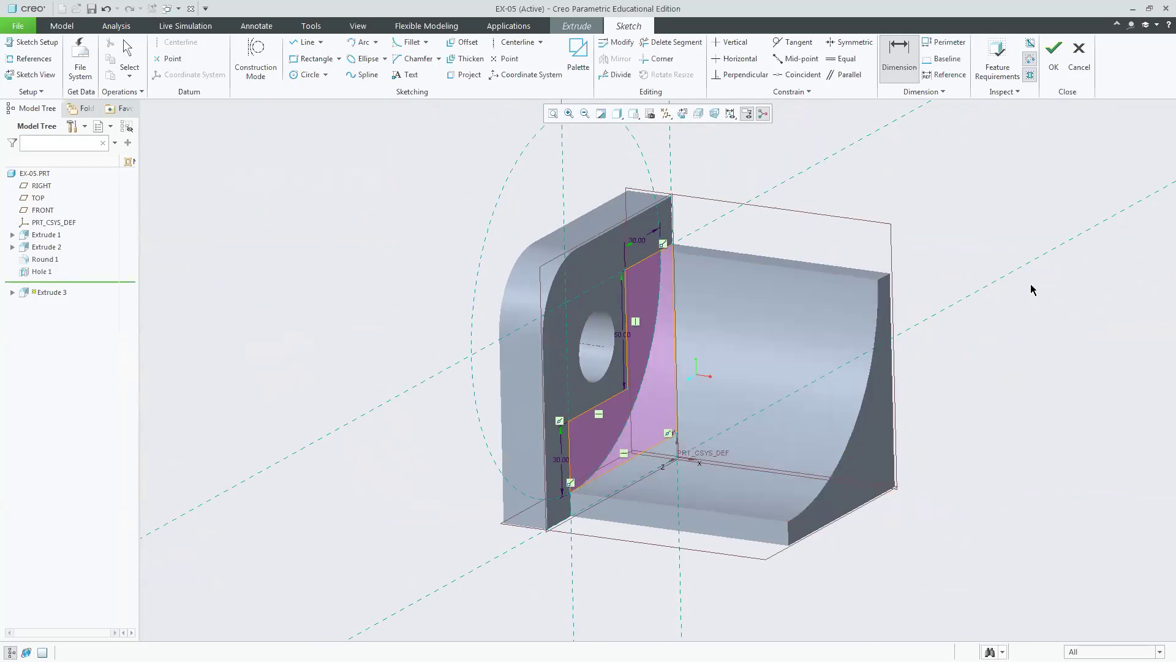
{"action": "middle_click_drag", "start_coordinate": [1016, 286], "coordinate": [997, 316]}
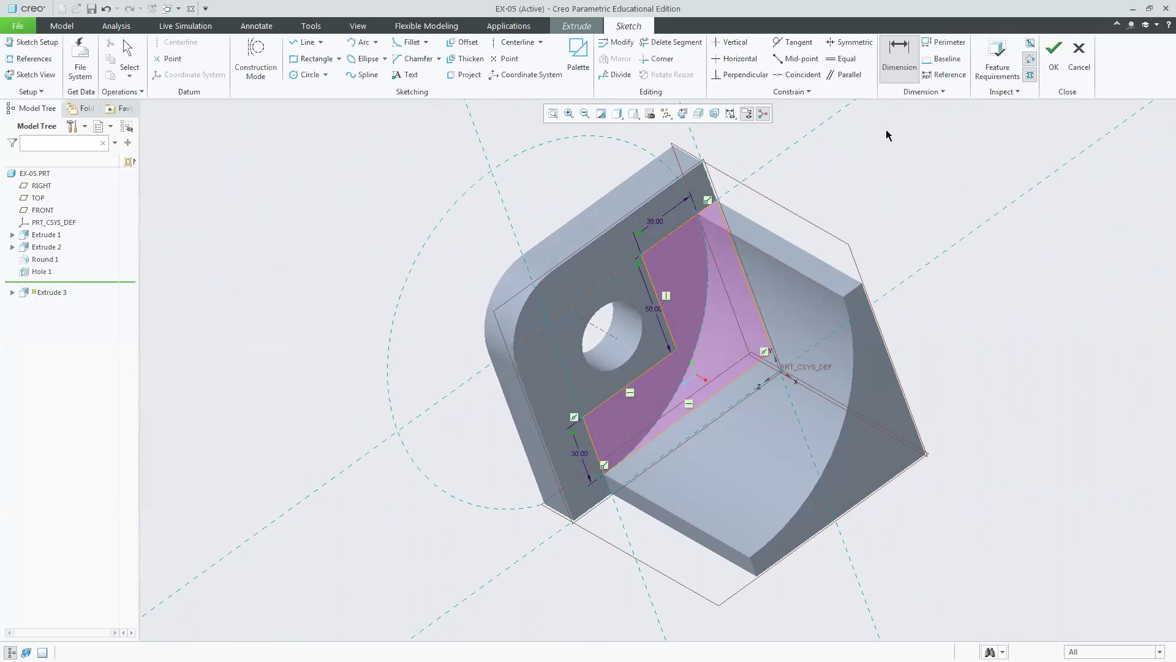
{"action": "left_click", "coordinate": [1054, 54]}
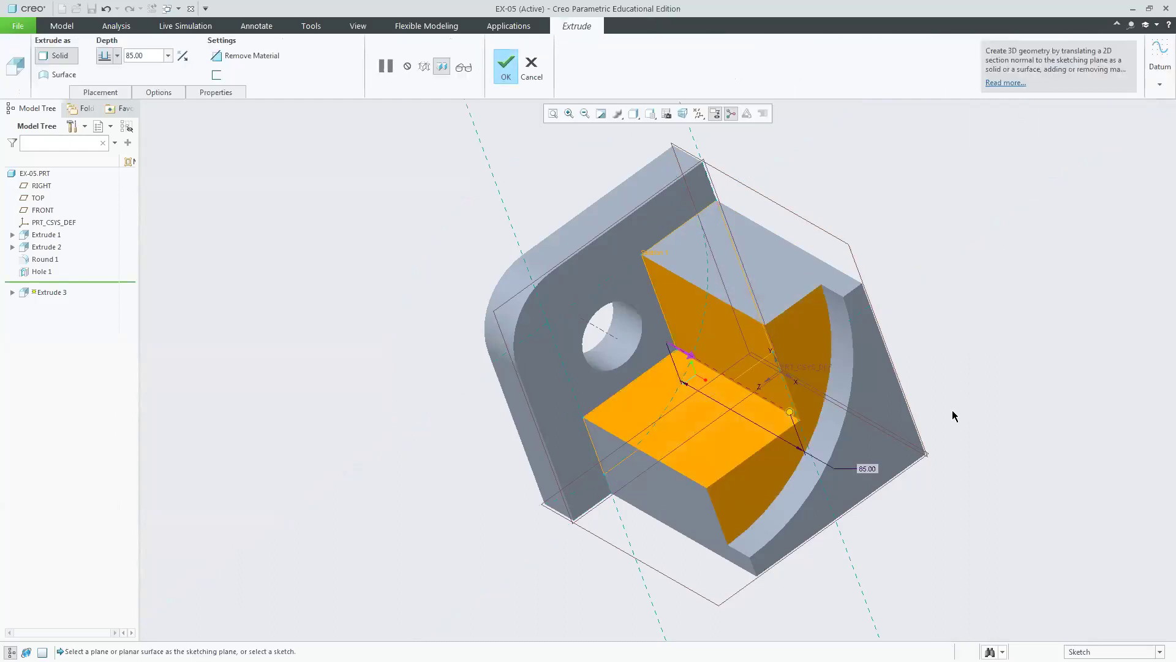
{"action": "double_click", "coordinate": [151, 55]}
{"action": "type", "text": "20"}
{"action": "key", "text": "Return"}
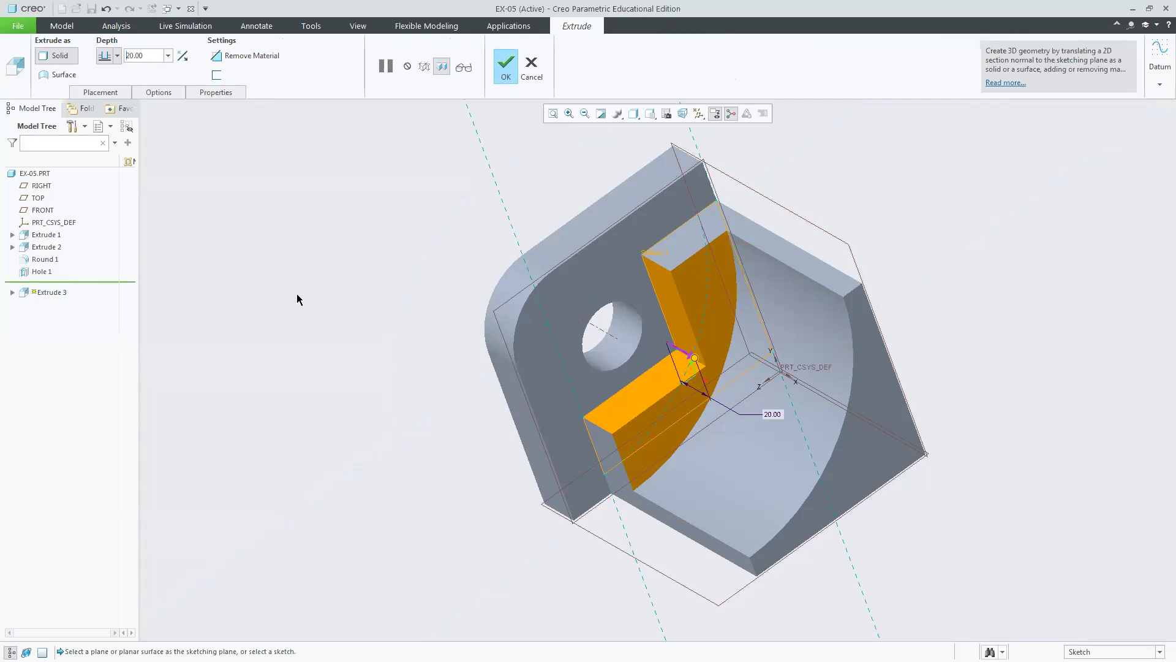
{"action": "left_click", "coordinate": [505, 68]}
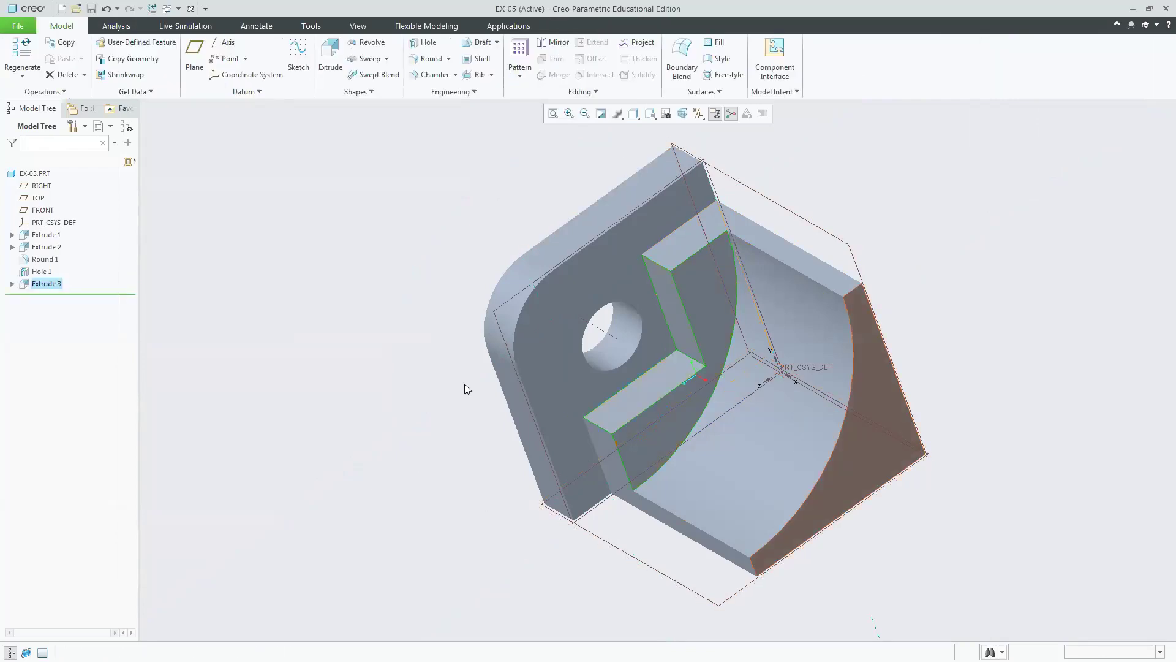
- Check the spacing between the two ribs on the EX5 drawing in Chrome and return to the model in its default orientation
{"action": "key", "text": "alt+Tab"}
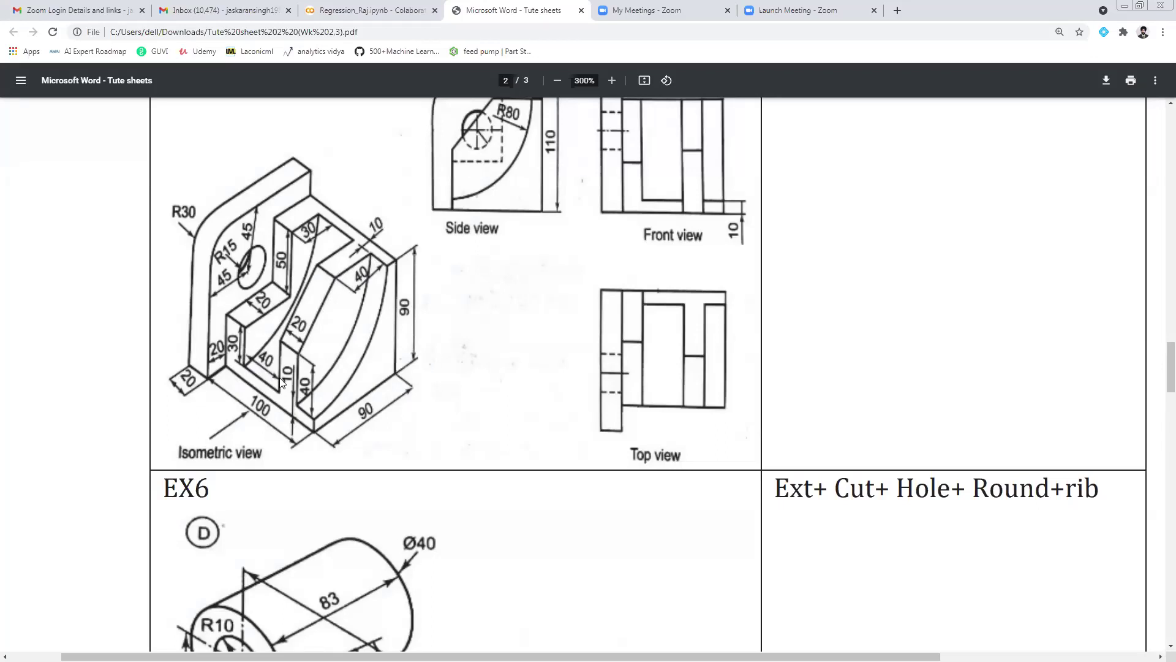
{"action": "key", "text": "alt+Tab"}
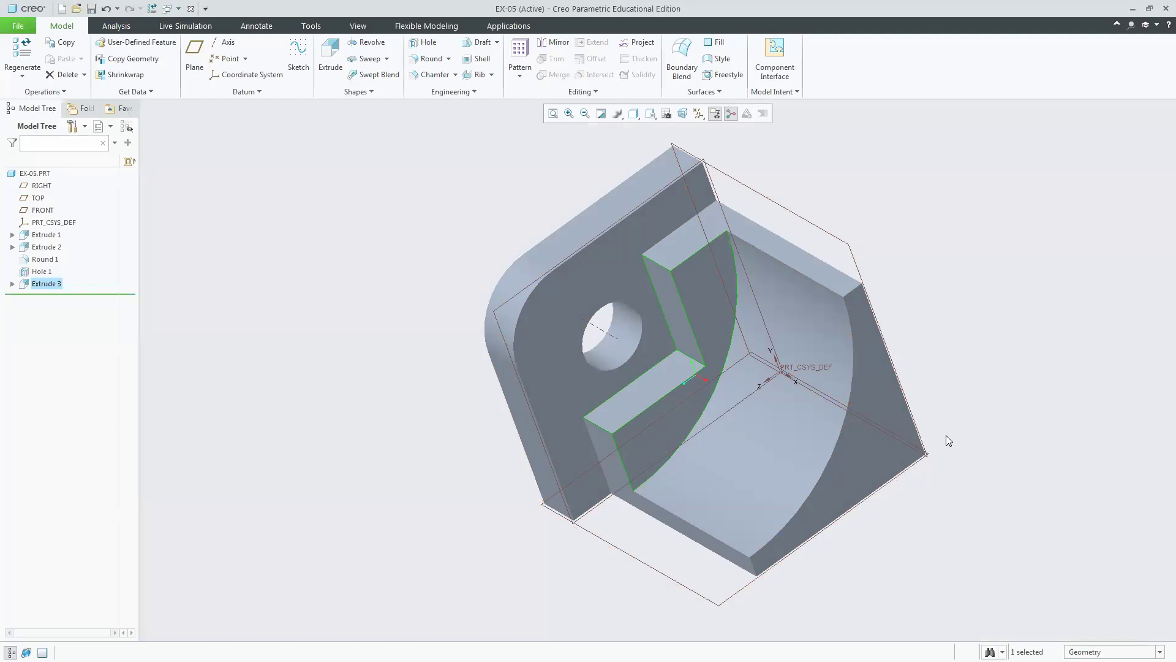
{"action": "key", "text": "ctrl+d"}
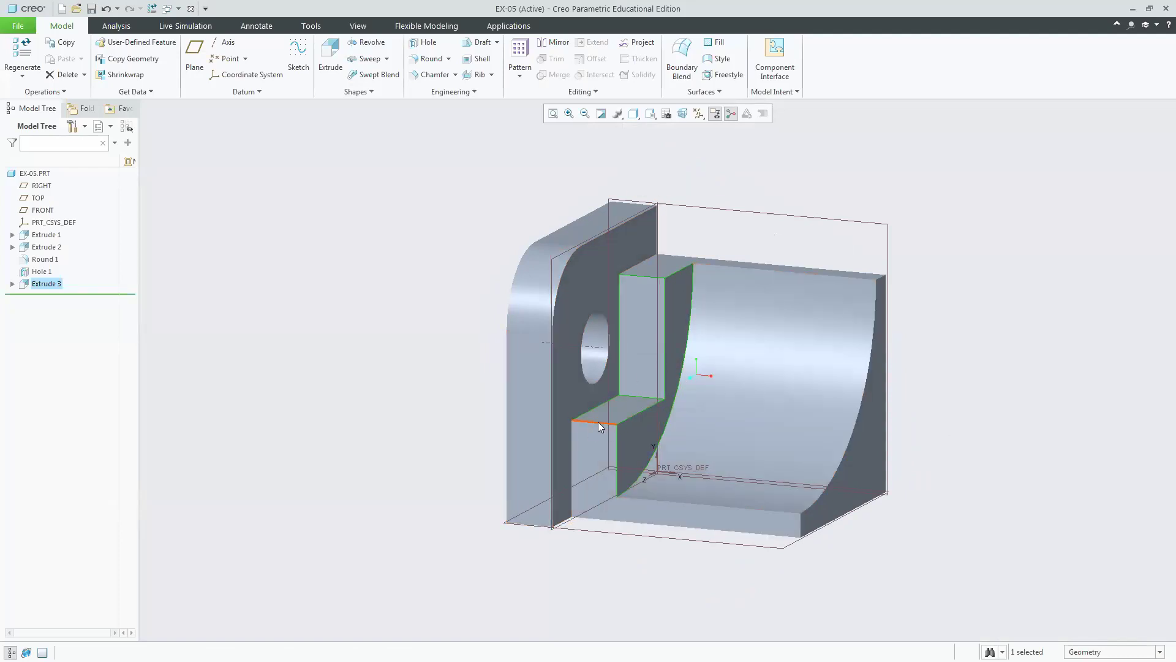
- Start a datum plane offset from the inner face of the stepped rib
{"action": "right_click", "coordinate": [812, 428]}
{"action": "left_click", "coordinate": [186, 59]}
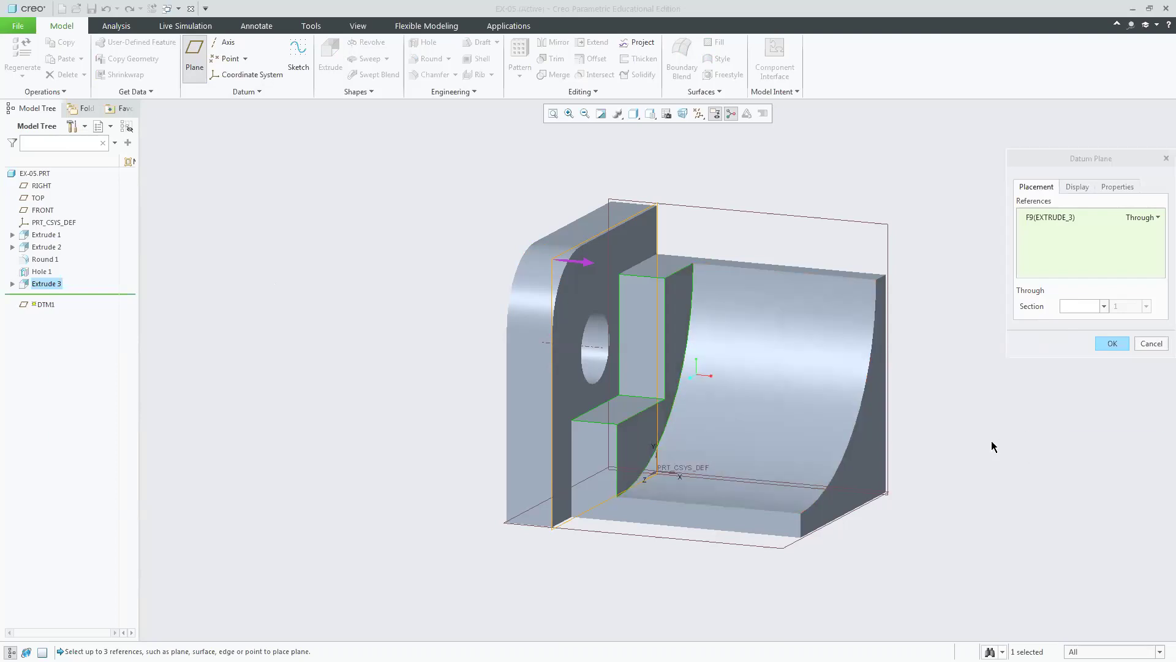
{"action": "middle_click_drag", "start_coordinate": [992, 447], "coordinate": [968, 447]}
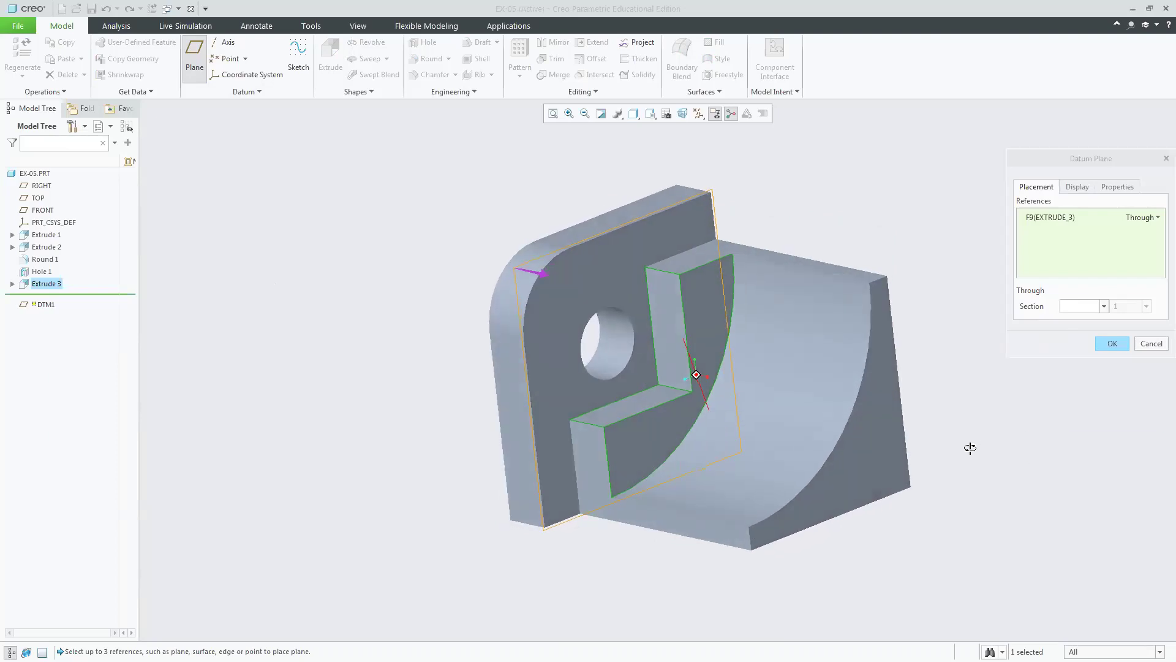
{"action": "left_click", "coordinate": [628, 440]}
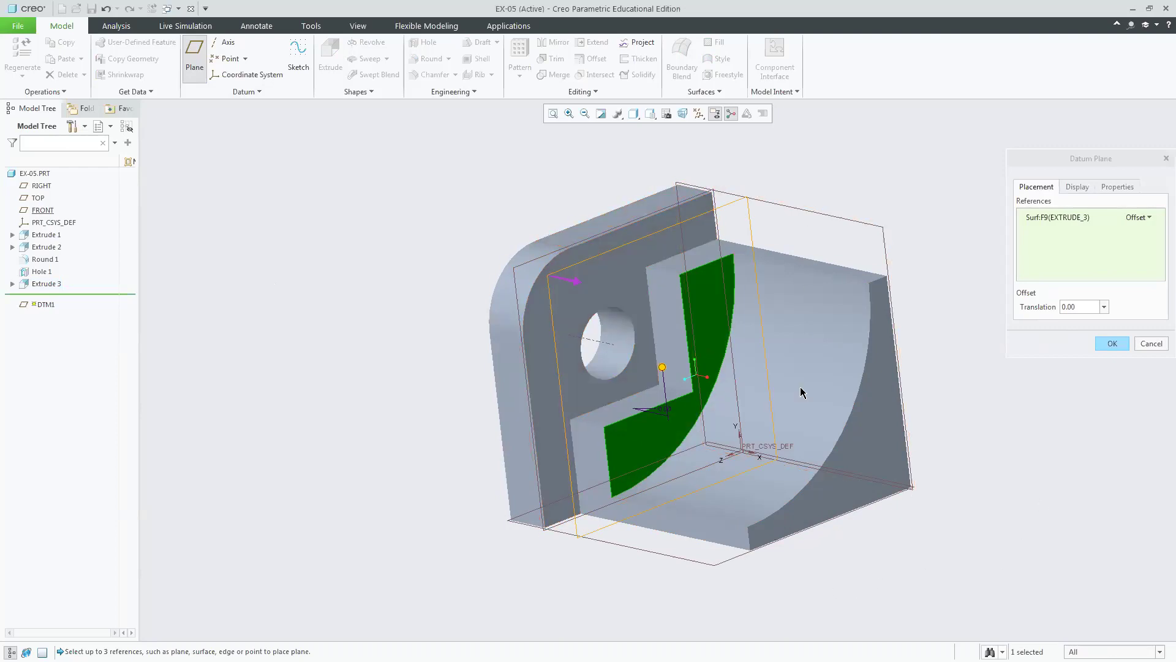
- Try datum plane offsets of 10, 20, 30 and 100 mm from the rib's inner face
{"action": "left_click", "coordinate": [1080, 305]}
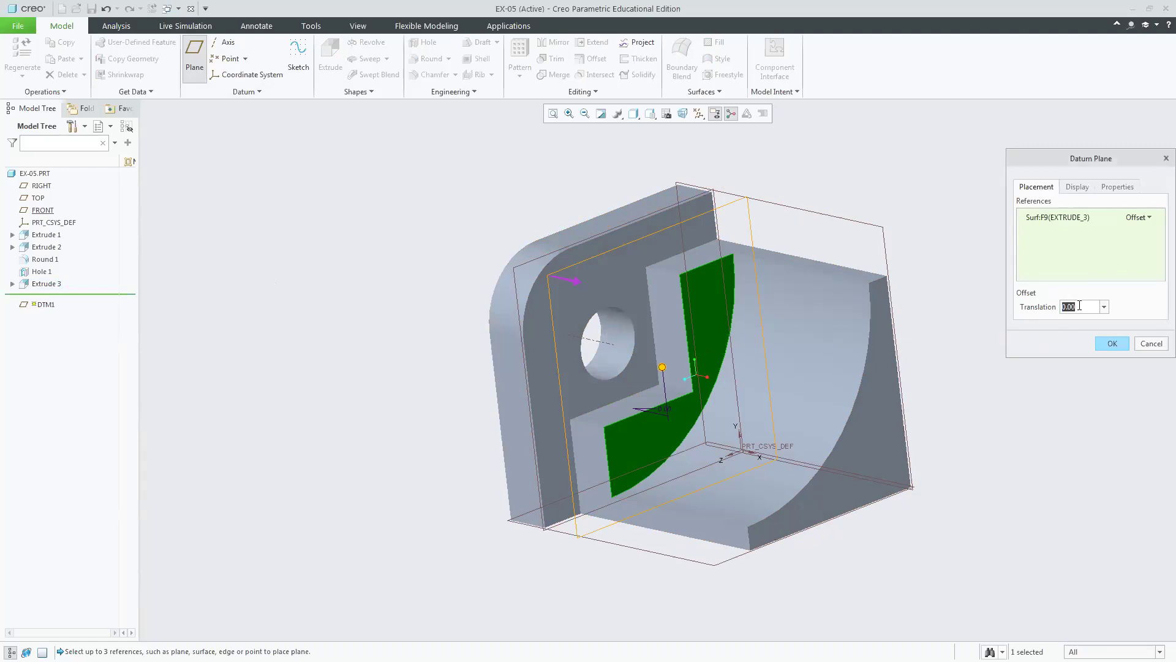
{"action": "type", "text": "10"}
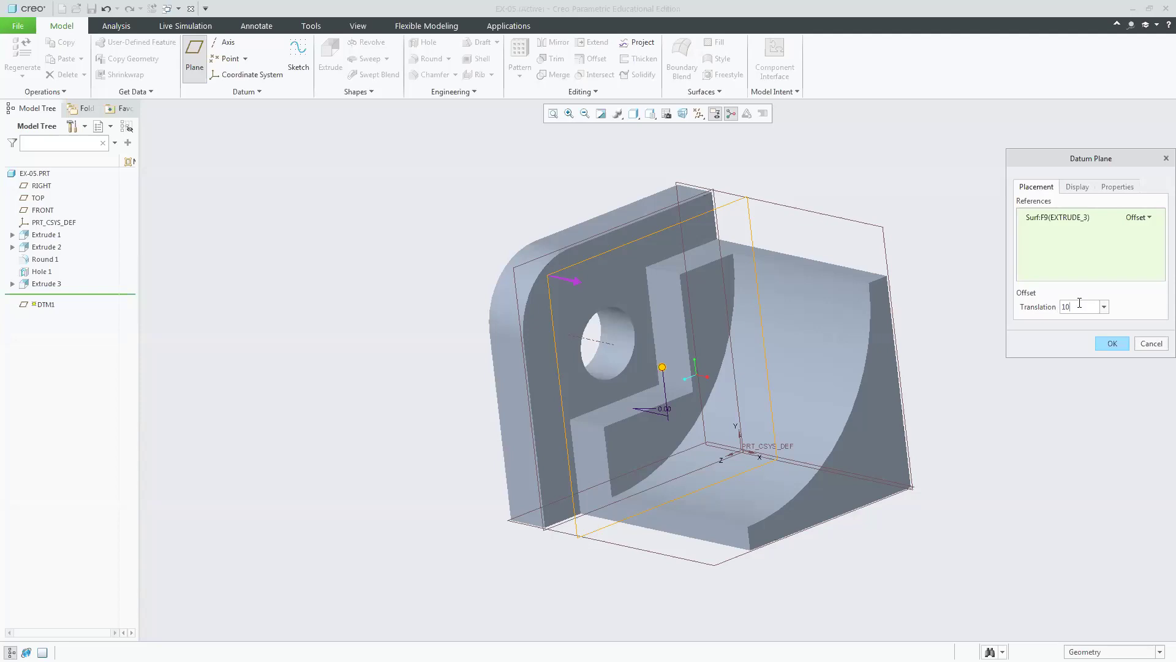
{"action": "key", "text": "Return"}
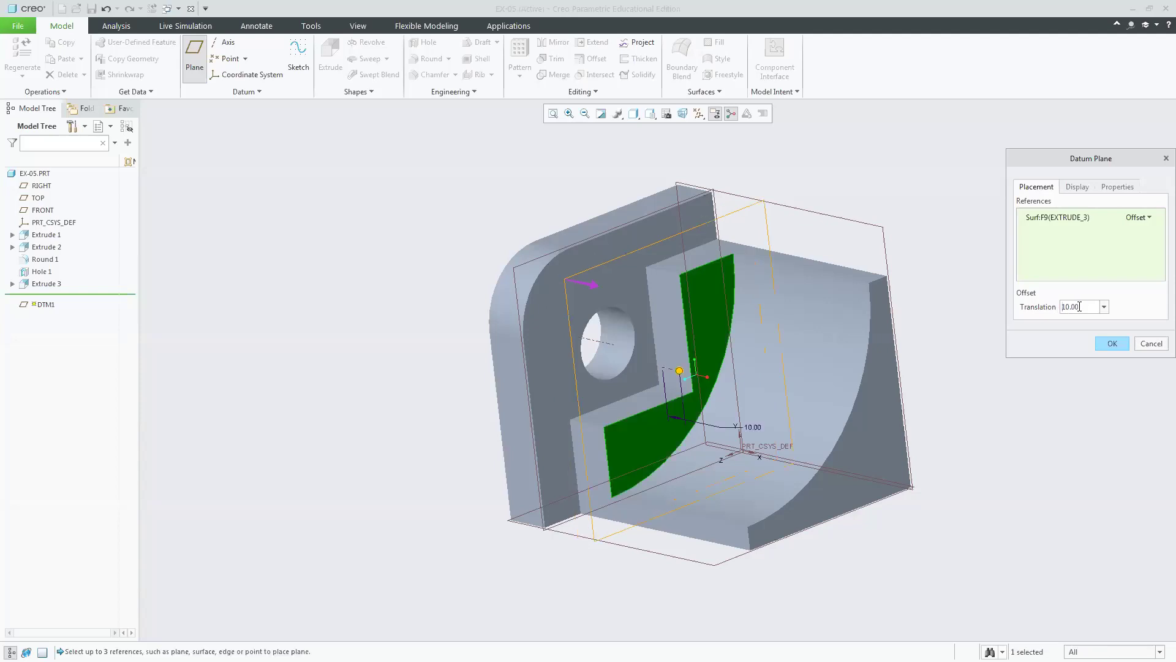
{"action": "type", "text": "20"}
{"action": "key", "text": "Return"}
{"action": "type", "text": "30"}
{"action": "key", "text": "Return"}
{"action": "type", "text": "100"}
{"action": "key", "text": "Return"}
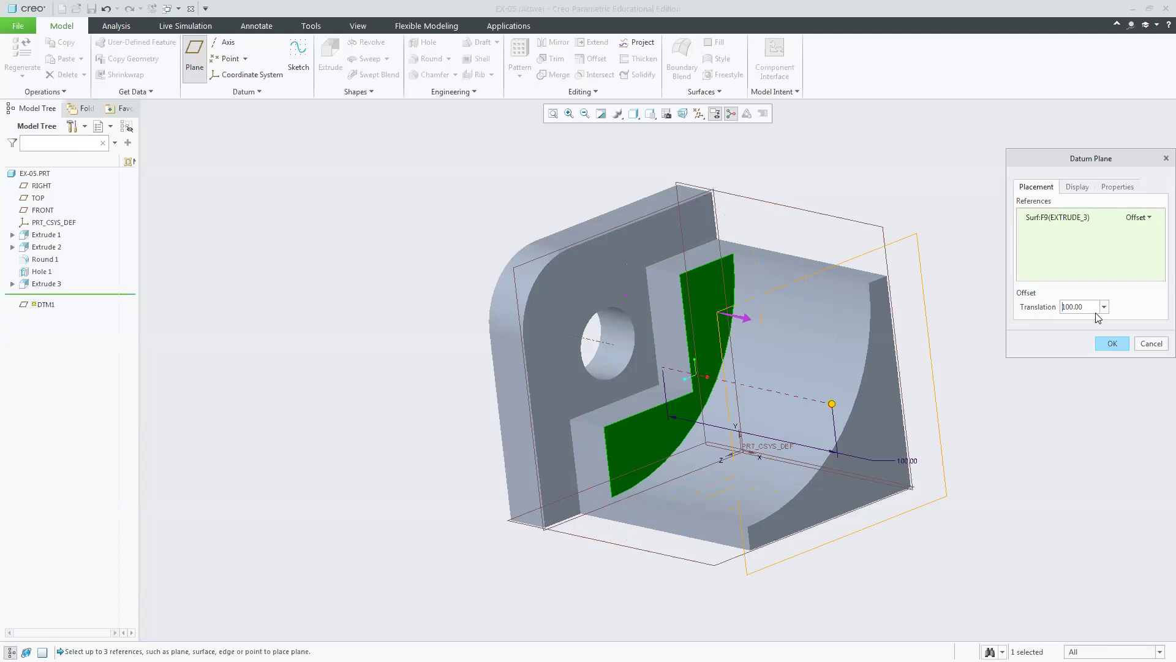
- Set the datum plane's offset to 40 mm and create the plane
{"action": "type", "text": "40"}
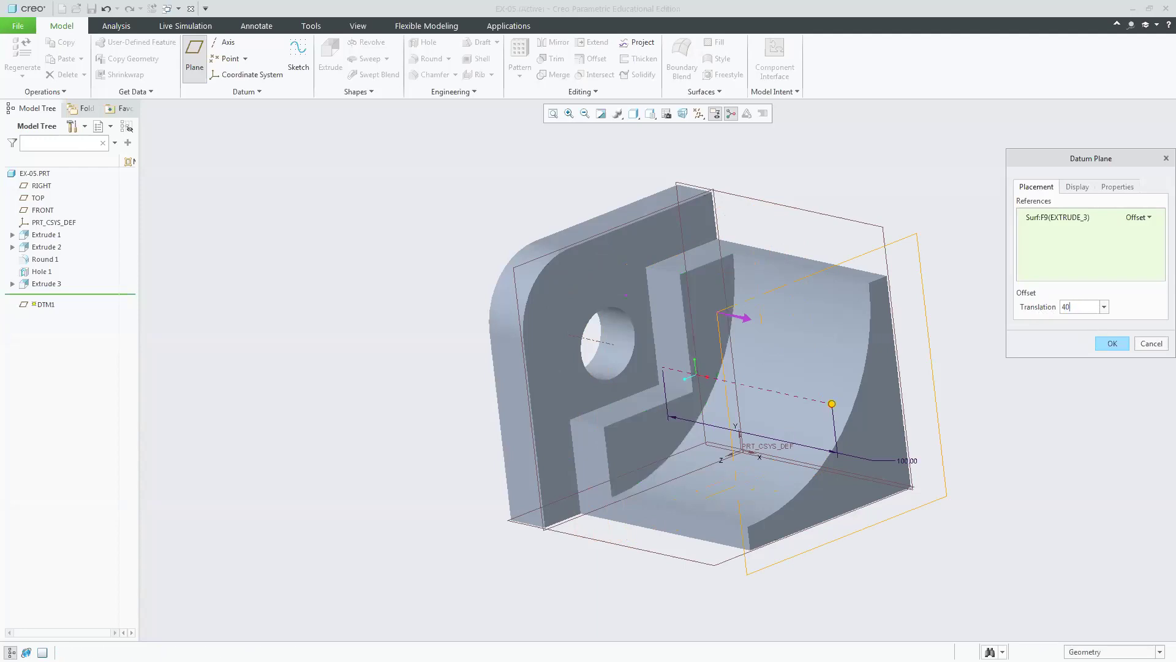
{"action": "key", "text": "Return"}
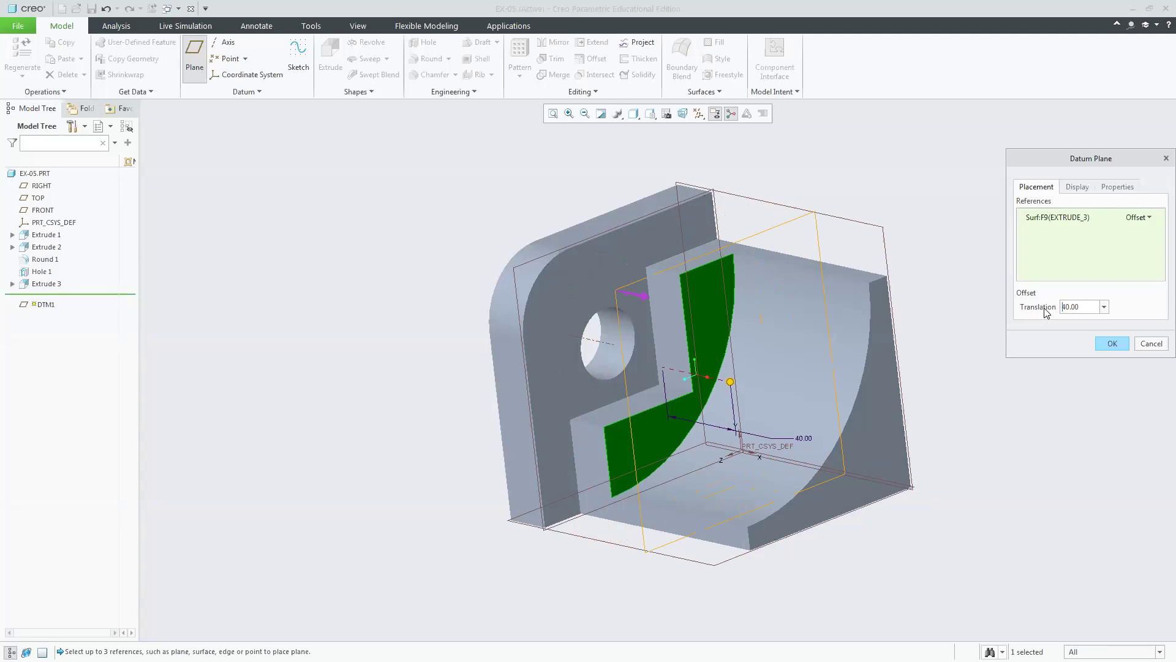
{"action": "left_click", "coordinate": [1111, 343]}
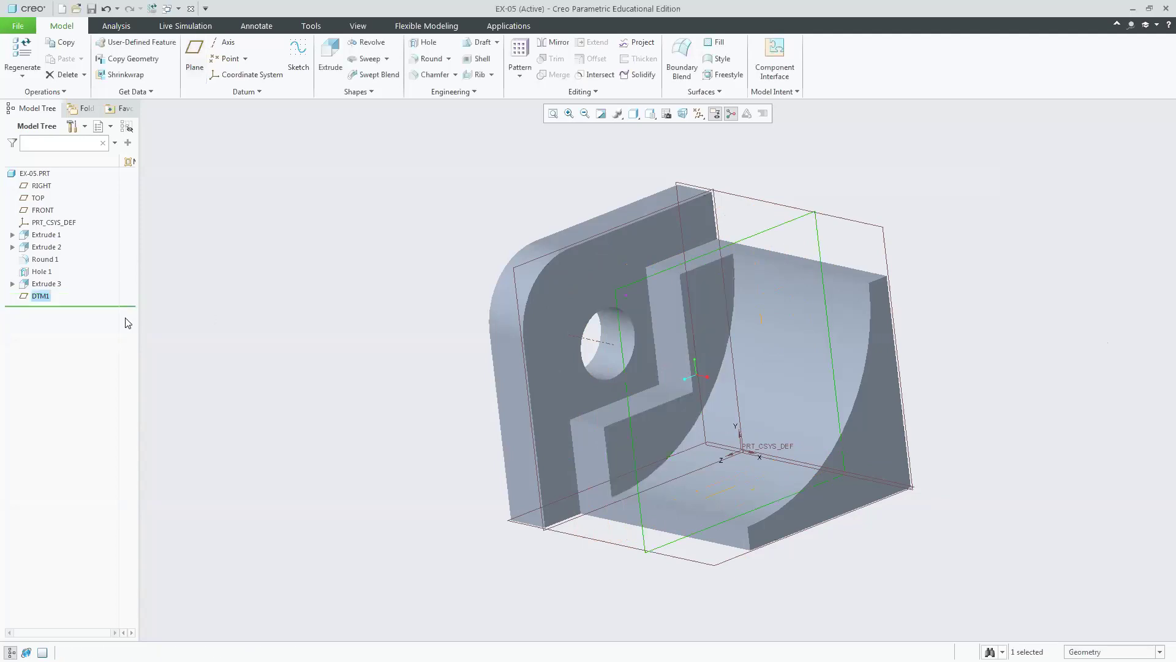
- Delete the offset datum plane DTM1 from the part
{"action": "left_click", "coordinate": [41, 299]}
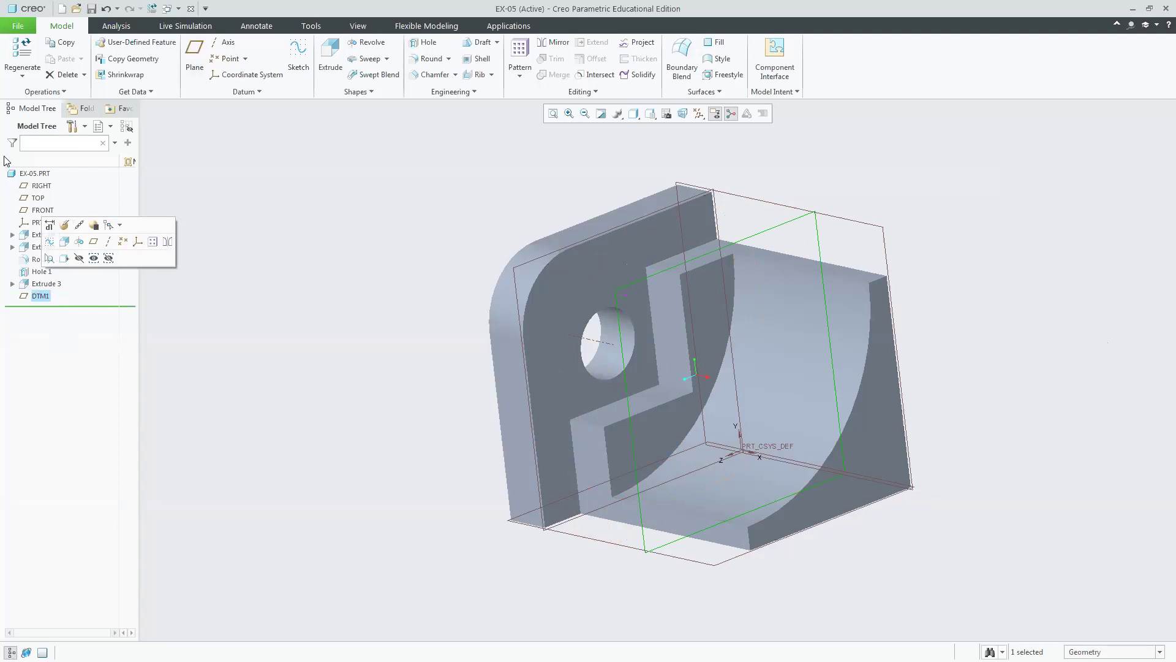
{"action": "left_click", "coordinate": [42, 198]}
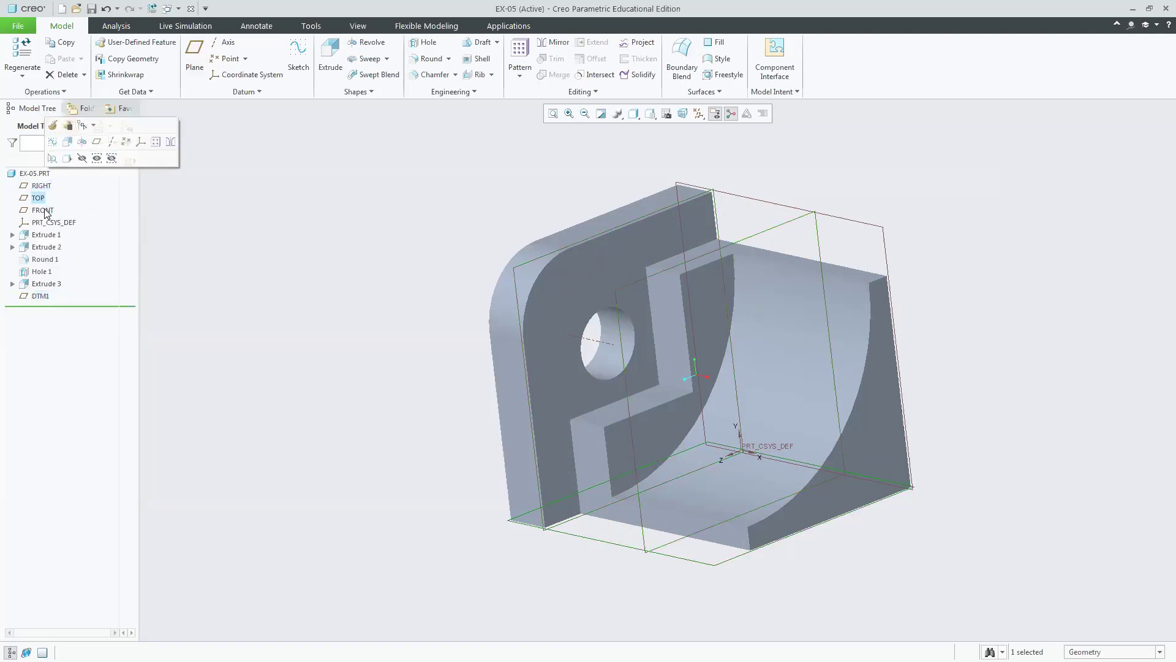
{"action": "left_click", "coordinate": [43, 295]}
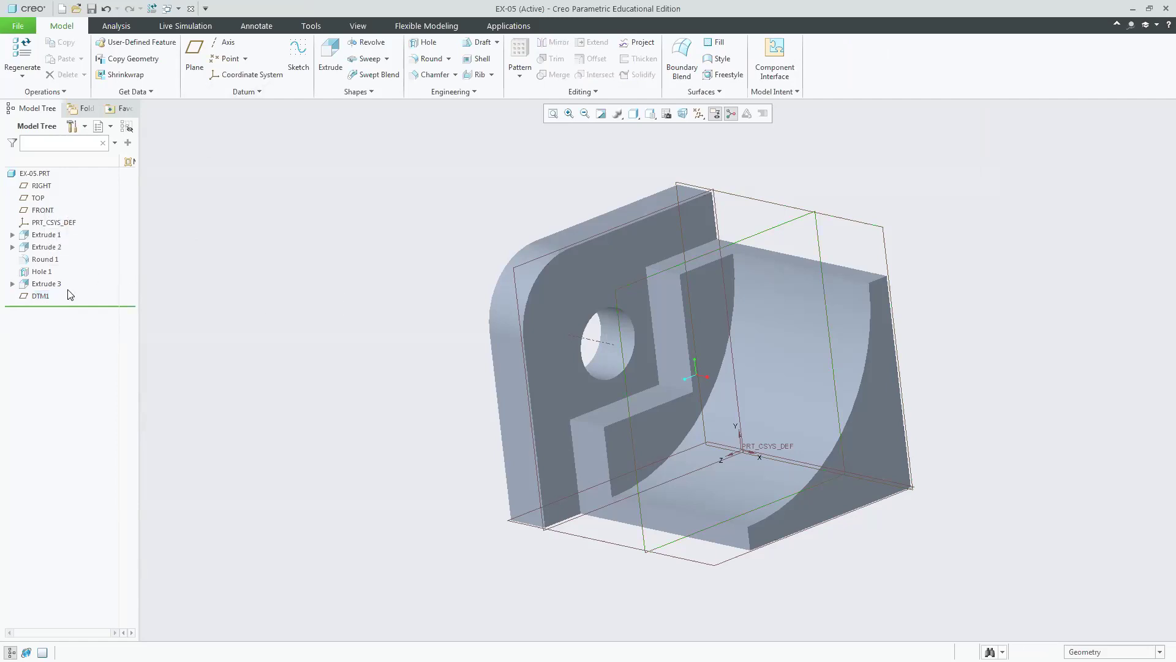
{"action": "left_click", "coordinate": [48, 297]}
{"action": "key", "text": "Delete"}
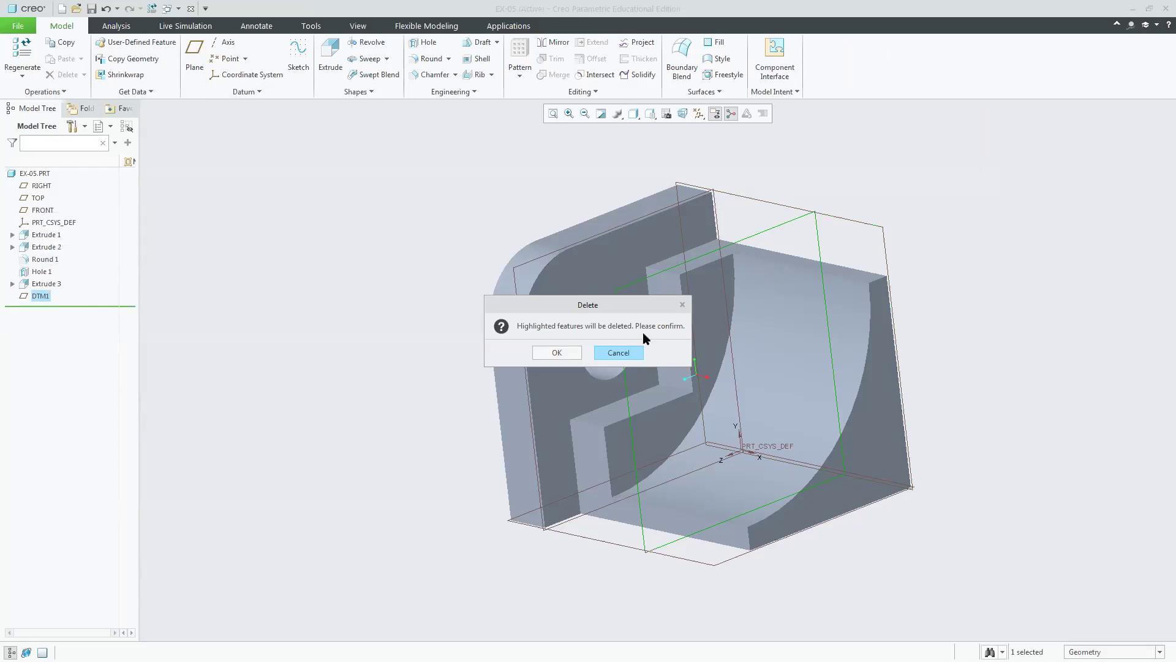
{"action": "left_click", "coordinate": [557, 354]}
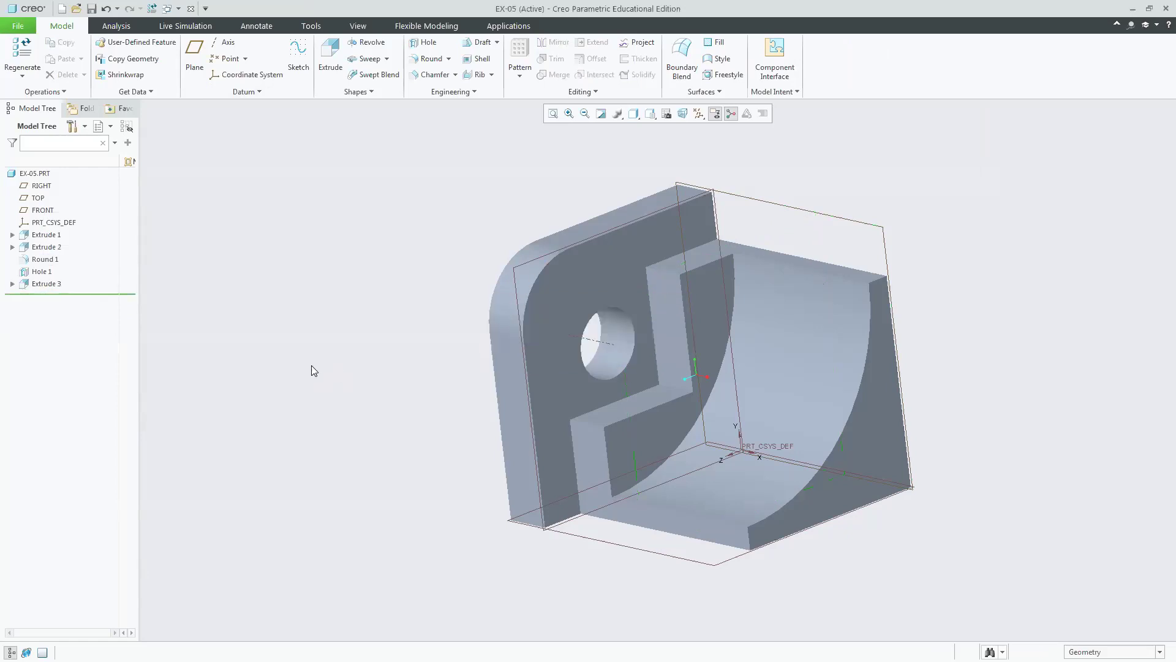
- Create a datum plane offset 40 mm from the inner face of the stepped rib
{"action": "left_click", "coordinate": [195, 75]}
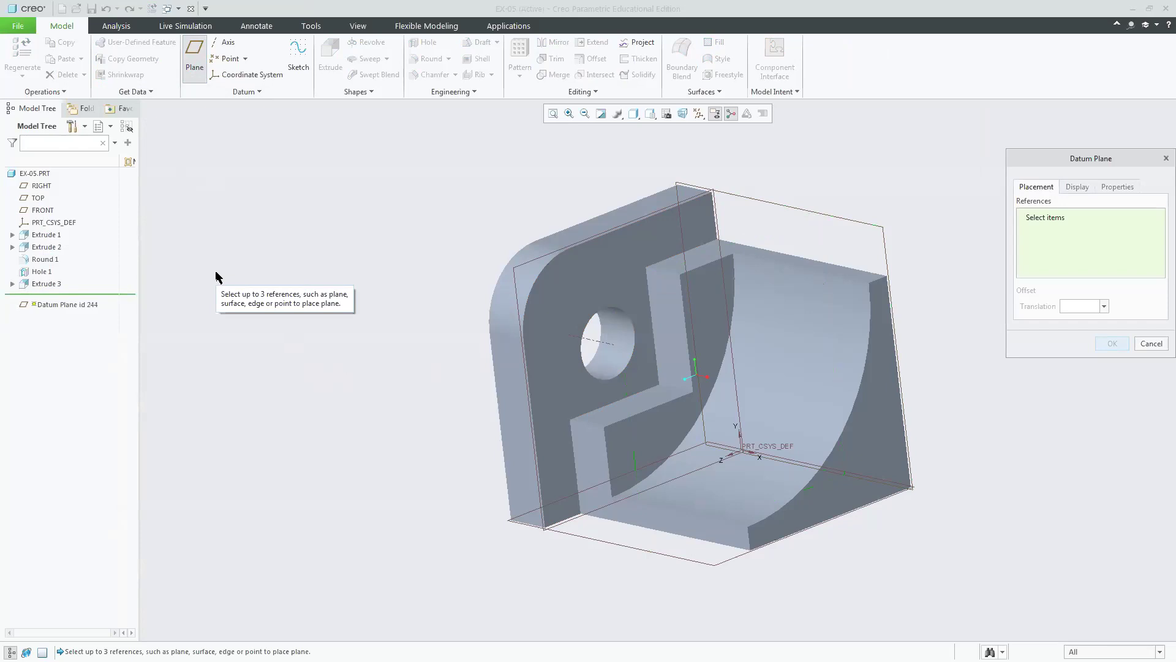
{"action": "left_click", "coordinate": [621, 442]}
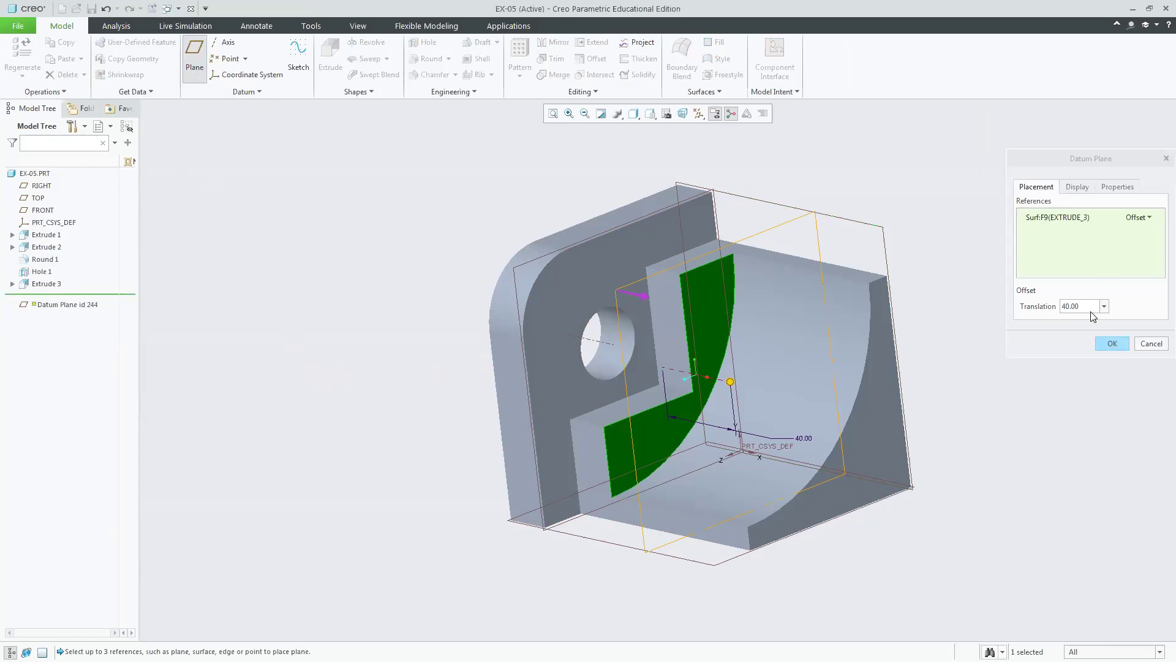
{"action": "left_click", "coordinate": [1111, 343]}
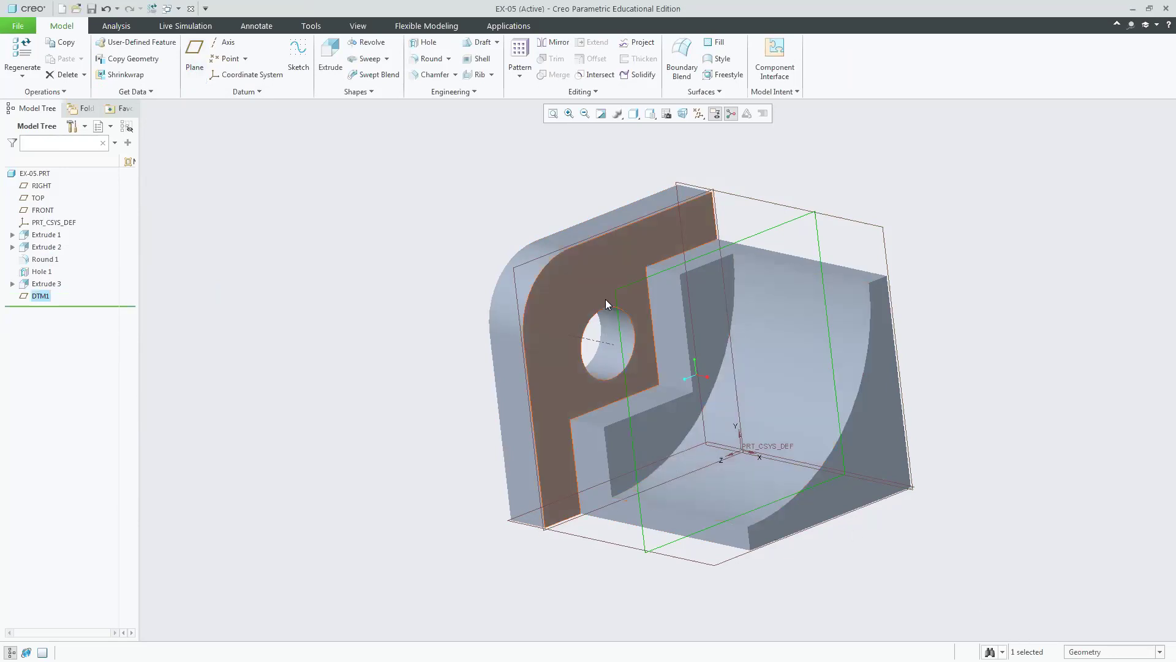
{"action": "left_click", "coordinate": [327, 294]}
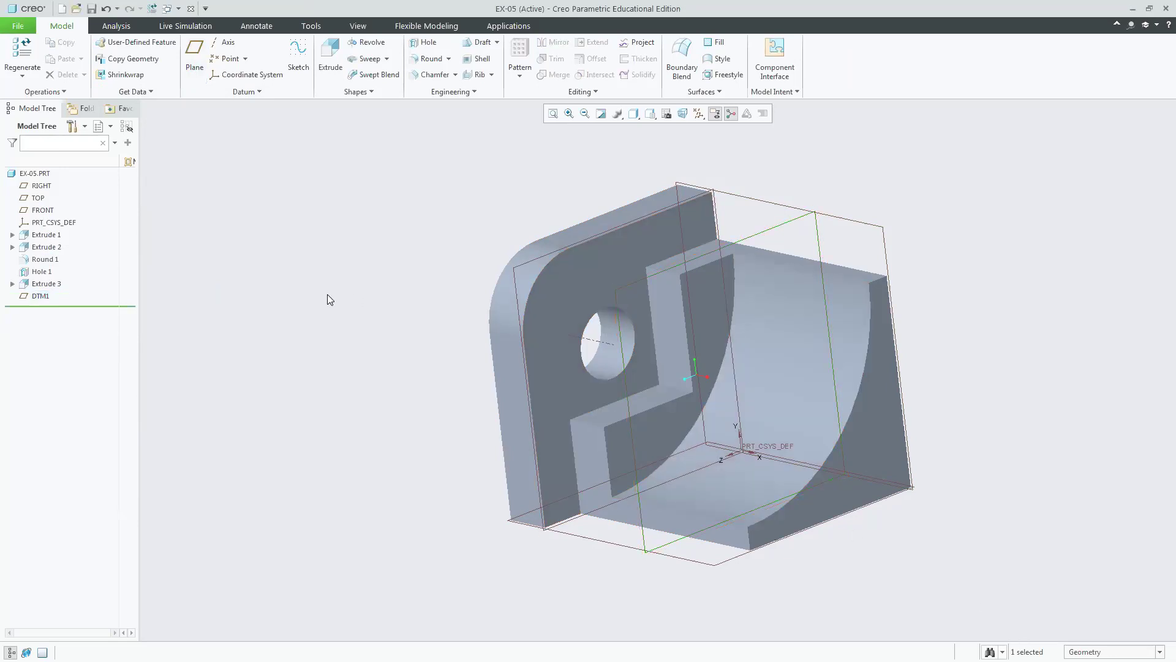
- Start an extrude with its sketch on the new offset datum plane and orient the view to the sketch
{"action": "left_click", "coordinate": [332, 71]}
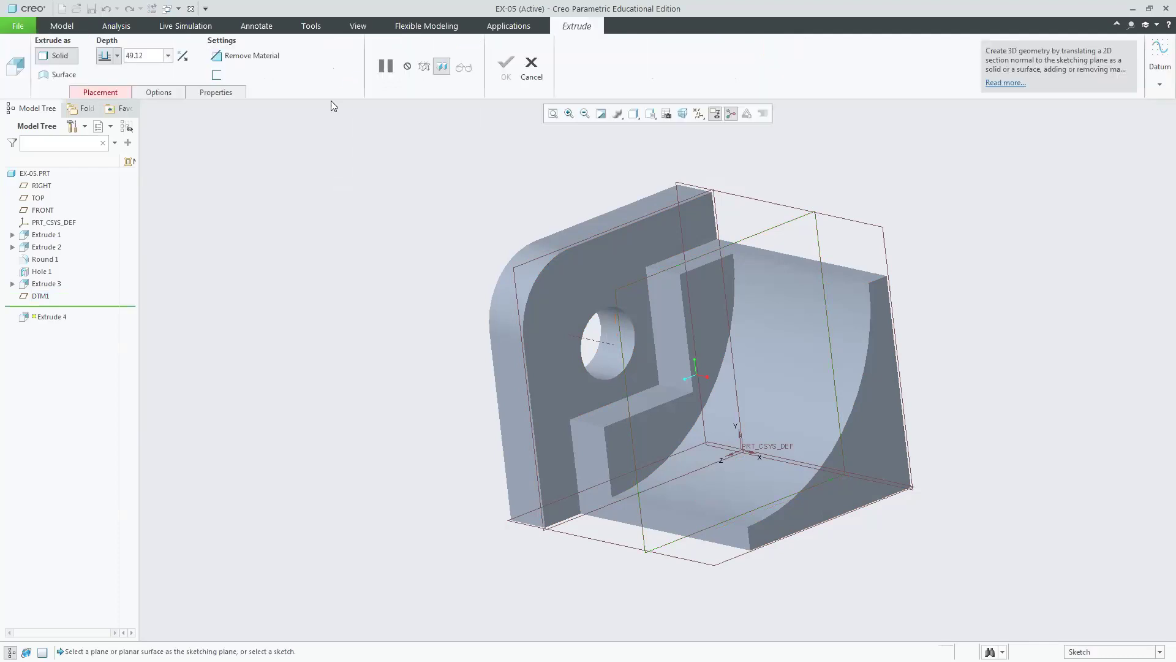
{"action": "left_click", "coordinate": [637, 286]}
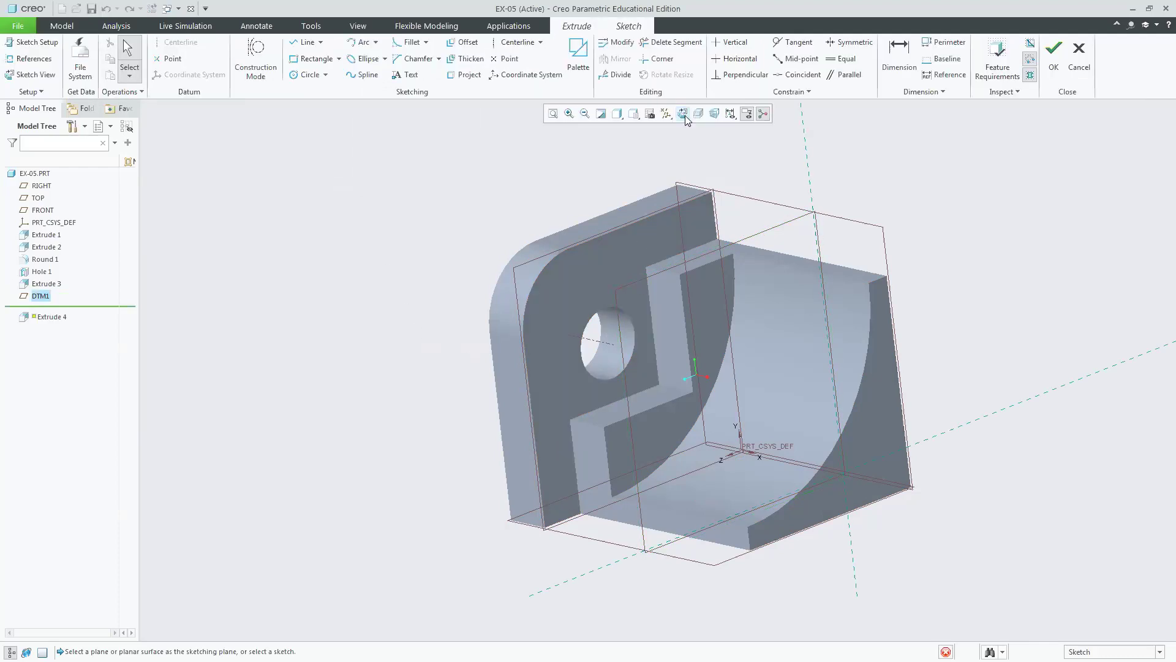
{"action": "left_click", "coordinate": [683, 114]}
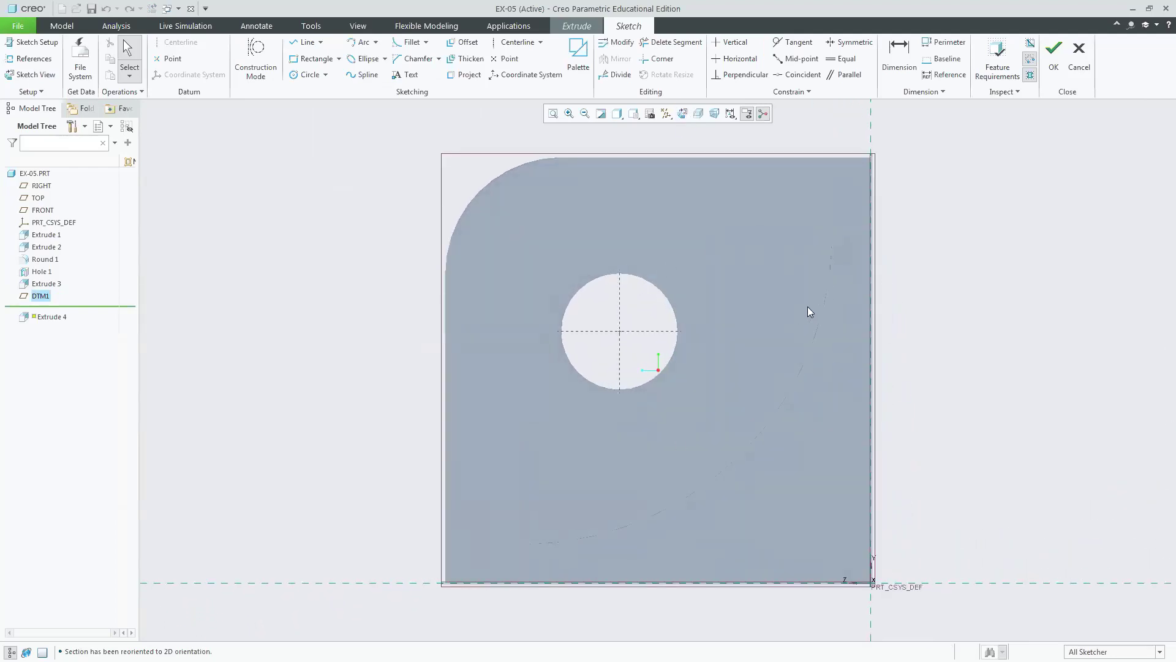
- Add the curved inner face, the flat surface above it and the vertical end surface of the base body as sketch references
{"action": "left_click", "coordinate": [29, 59]}
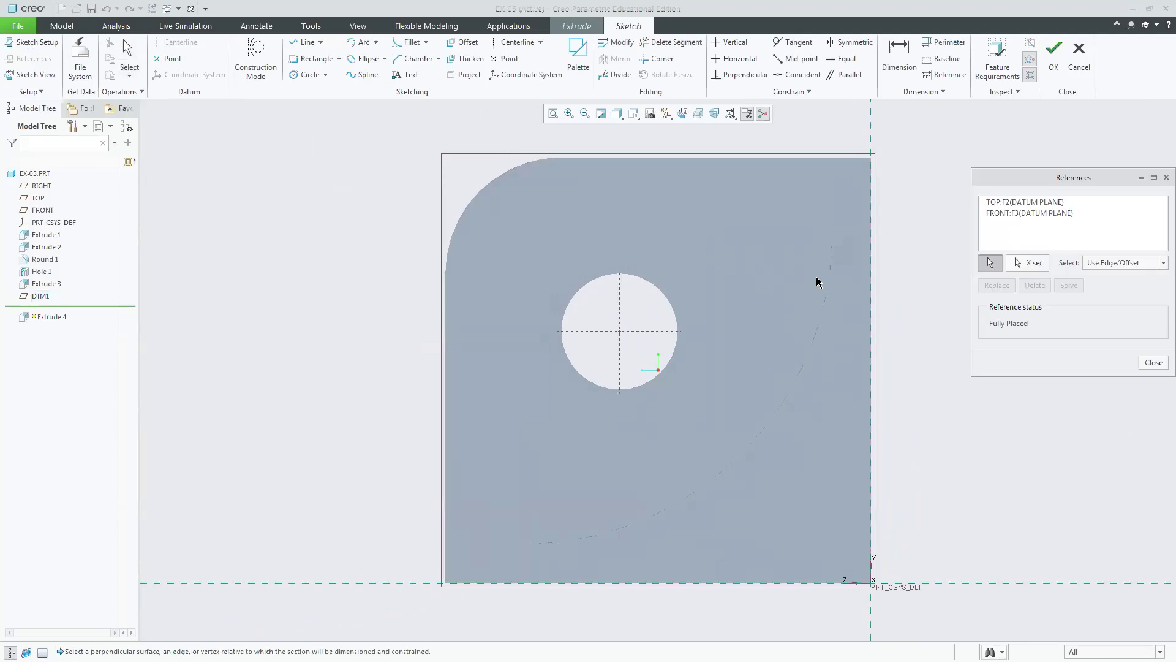
{"action": "left_click", "coordinate": [830, 295]}
{"action": "left_click", "coordinate": [822, 348]}
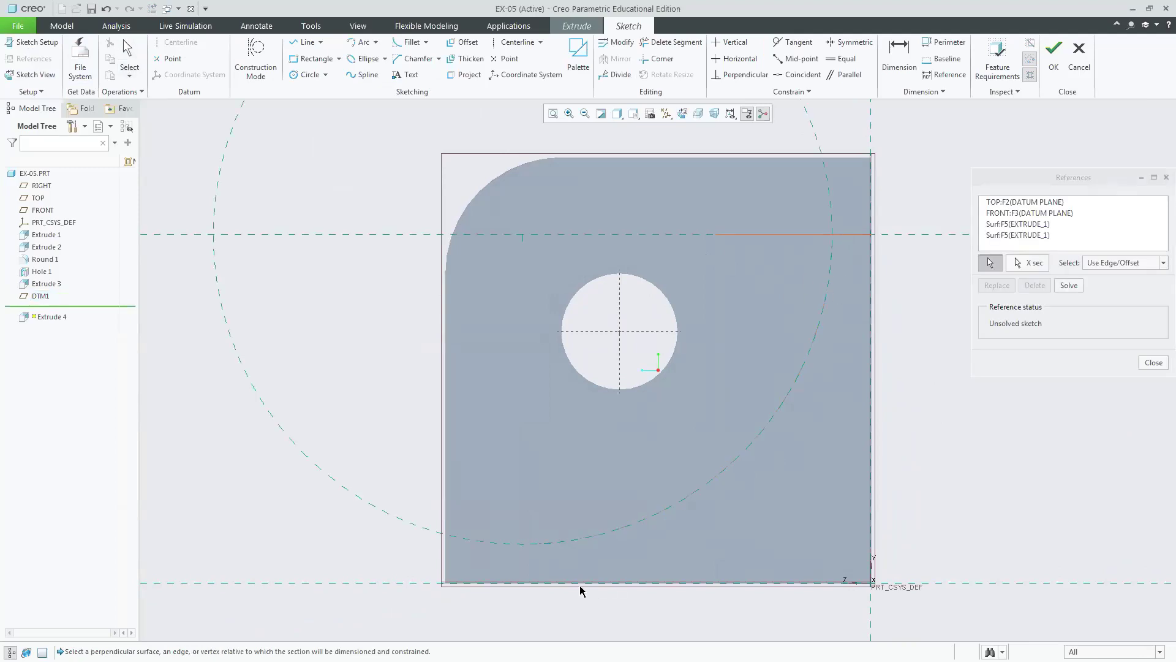
{"action": "left_click", "coordinate": [525, 560]}
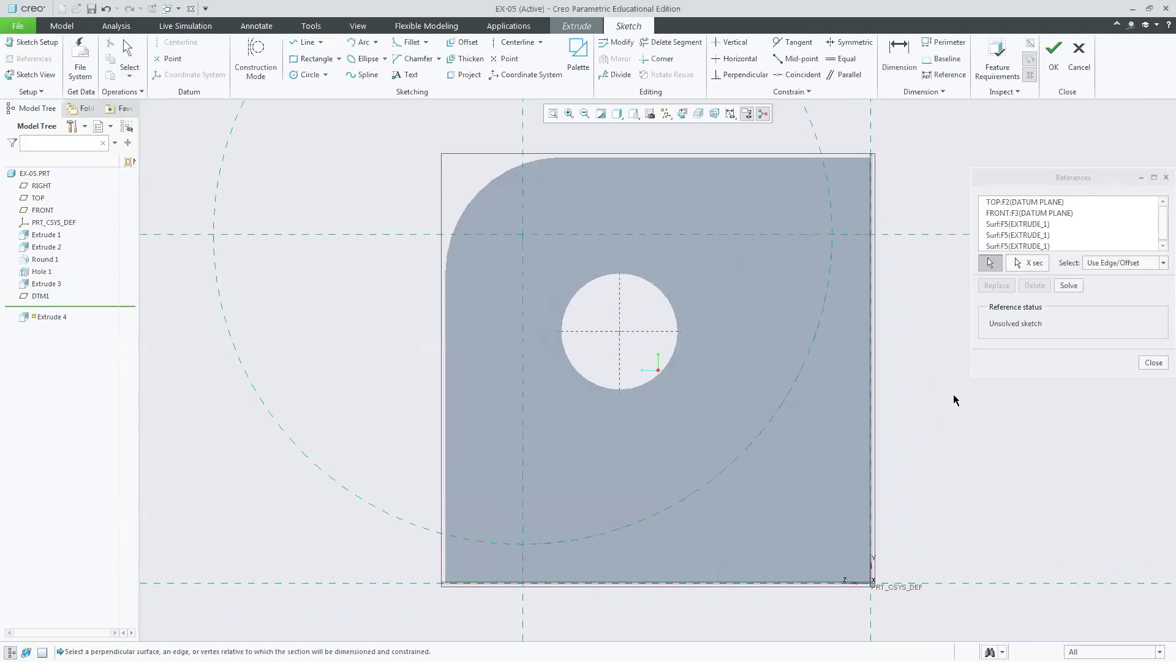
{"action": "left_click", "coordinate": [1154, 362]}
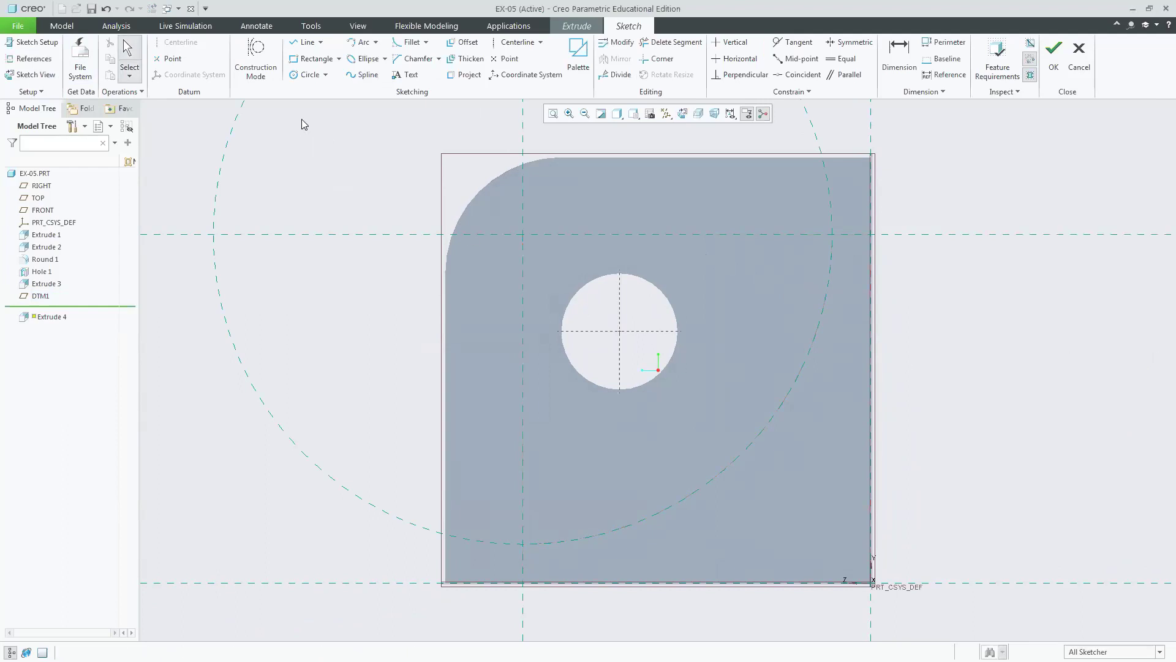
- Check the second rib in Chrome's EX5 drawing, then sketch its closed profile with a sloped line and an outer vertical edge about 37 mm high
{"action": "key", "text": "alt+Tab"}
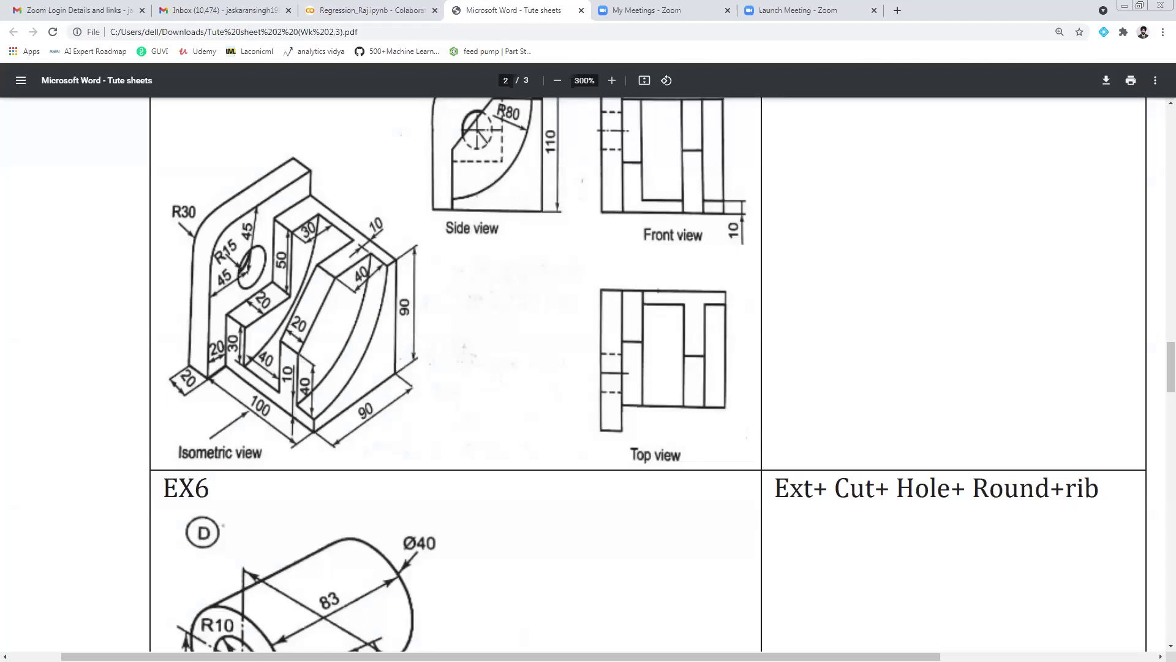
{"action": "key", "text": "alt+Tab"}
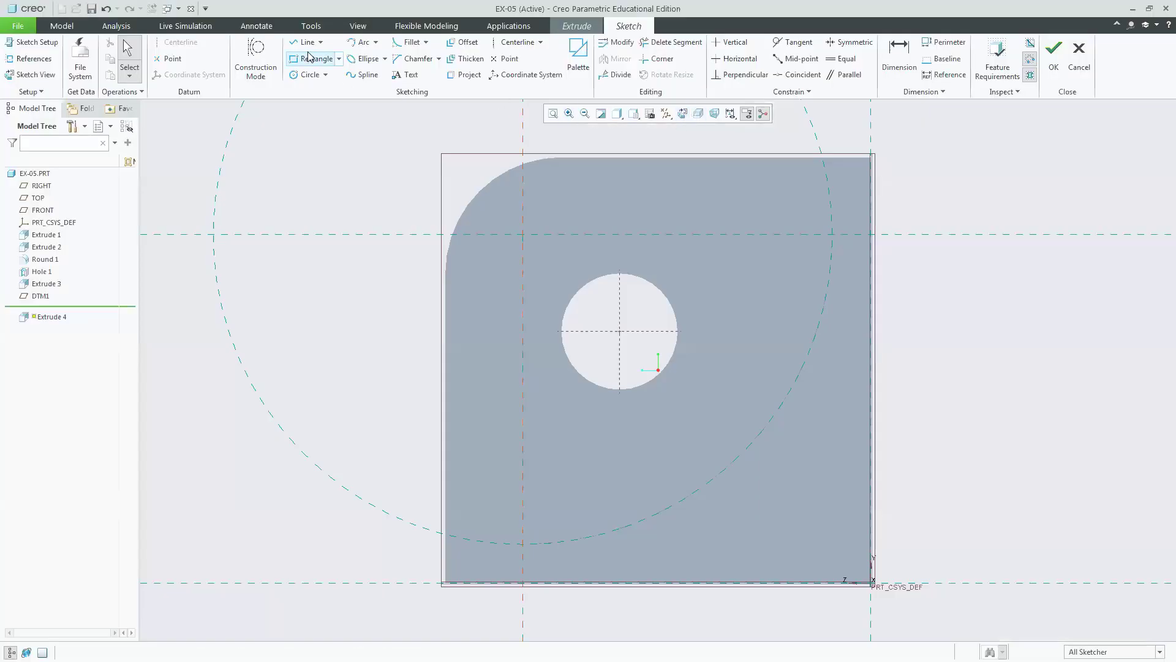
{"action": "left_click", "coordinate": [830, 234]}
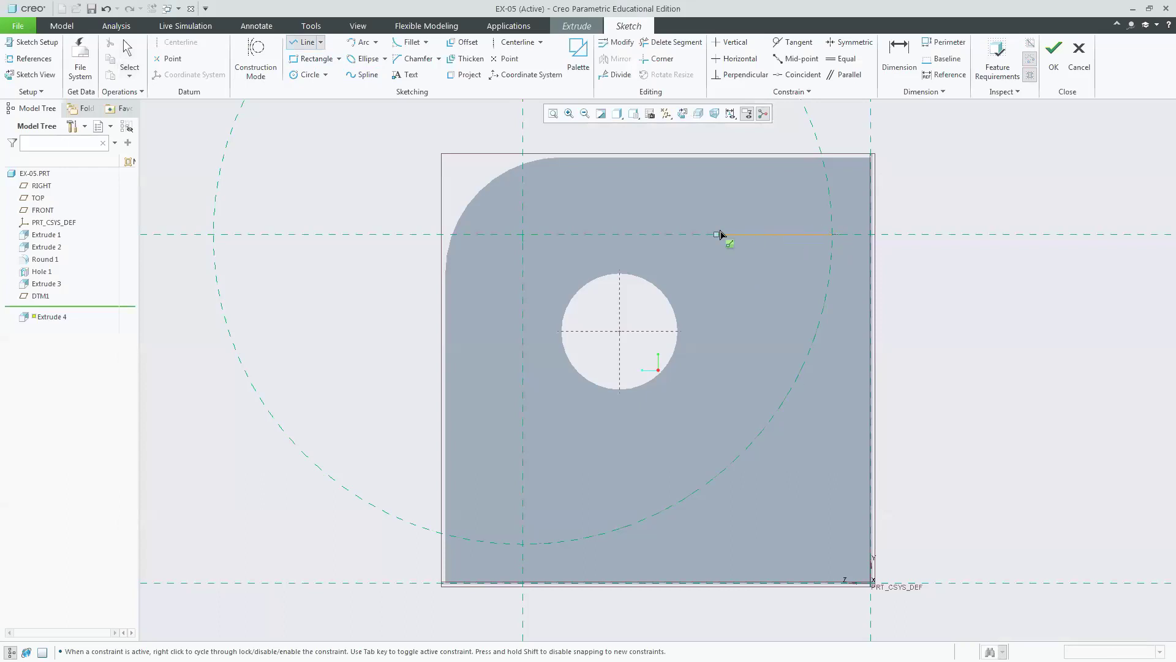
{"action": "left_click", "coordinate": [523, 398]}
{"action": "left_click", "coordinate": [522, 543]}
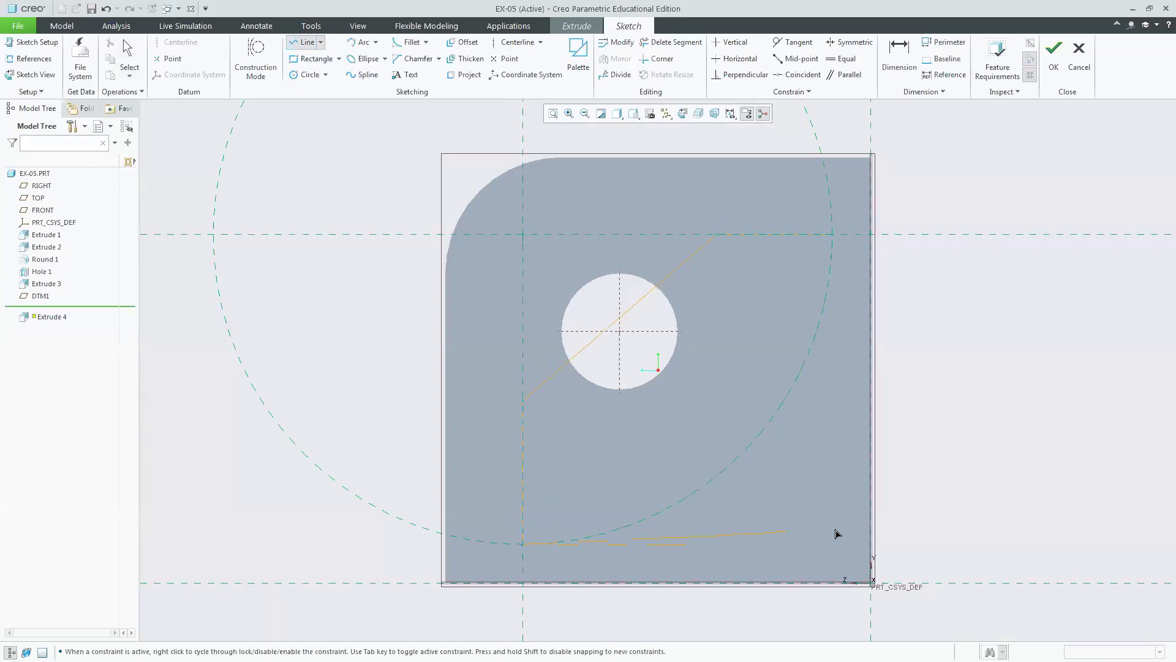
{"action": "left_click", "coordinate": [871, 543]}
{"action": "left_click", "coordinate": [870, 234]}
{"action": "left_click", "coordinate": [832, 234]}
{"action": "middle_click", "coordinate": [945, 206]}
{"action": "middle_click", "coordinate": [945, 206]}
- Delete the profile's upper horizontal segment and redraw it as one line from the sloped line's corner to the back edge
{"action": "left_click", "coordinate": [671, 41]}
{"action": "left_click", "coordinate": [778, 232]}
{"action": "left_click", "coordinate": [304, 42]}
{"action": "left_click", "coordinate": [716, 235]}
{"action": "left_click", "coordinate": [870, 235]}
{"action": "middle_click", "coordinate": [980, 212]}
{"action": "middle_click", "coordinate": [1011, 269]}
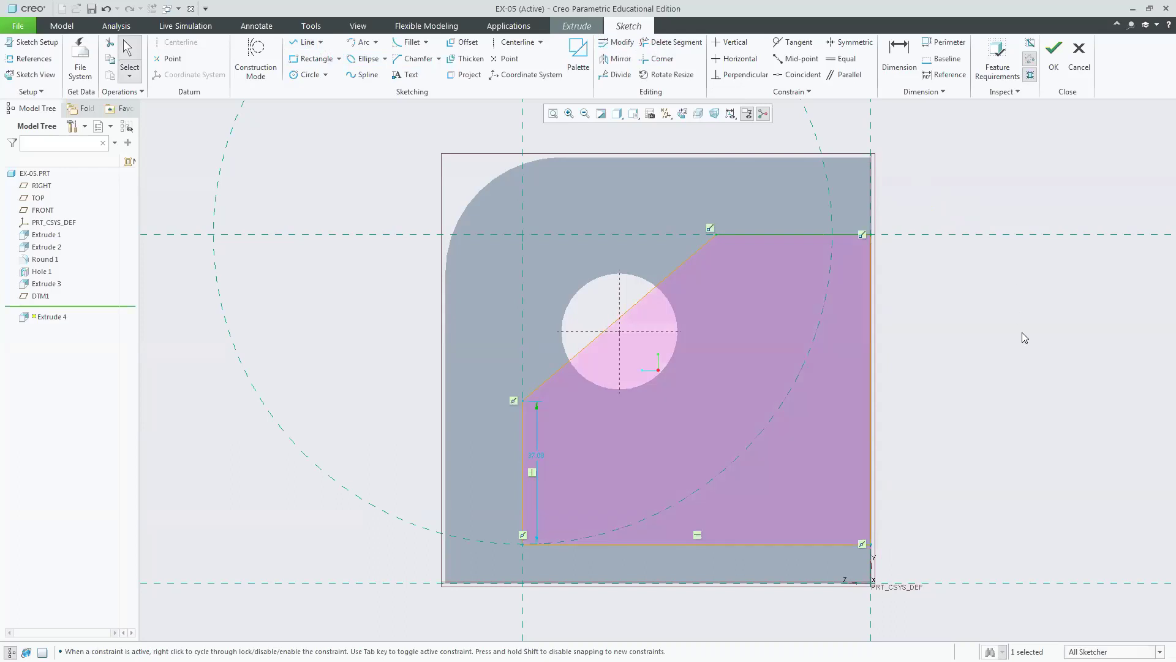
- Dimension 30 mm from the sloped line's upper corner to the arc's end, deleting the conflicting coincident constraint
{"action": "left_click", "coordinate": [905, 61]}
{"action": "left_click", "coordinate": [766, 235]}
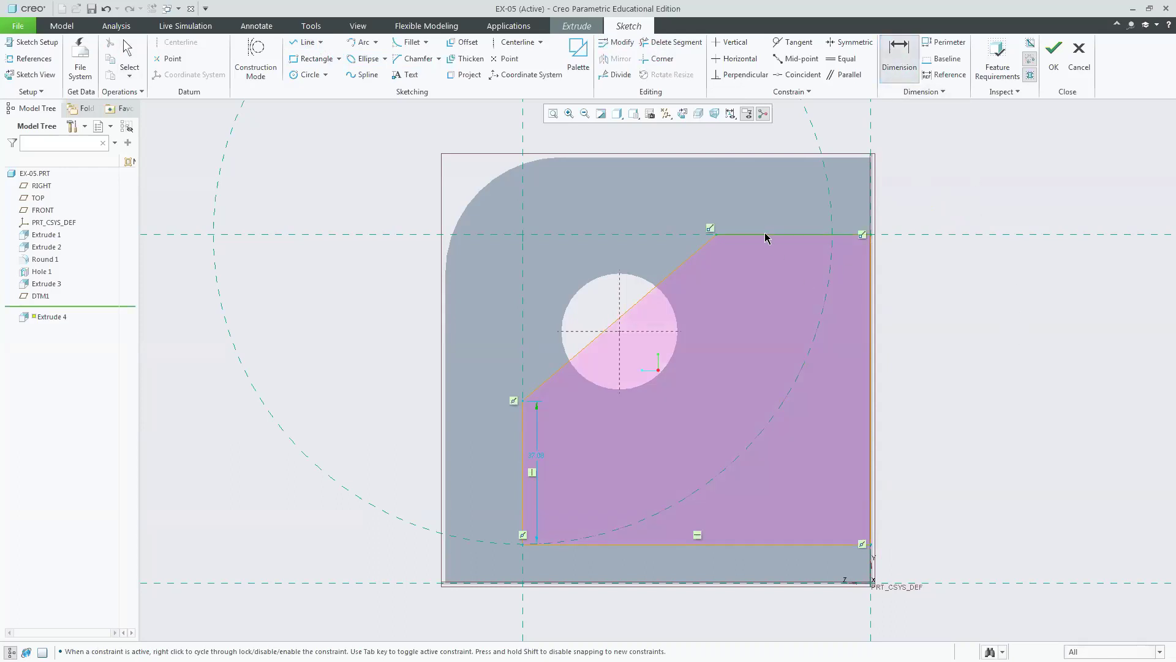
{"action": "left_click", "coordinate": [830, 234]}
{"action": "middle_click", "coordinate": [756, 210]}
{"action": "left_click", "coordinate": [1066, 258]}
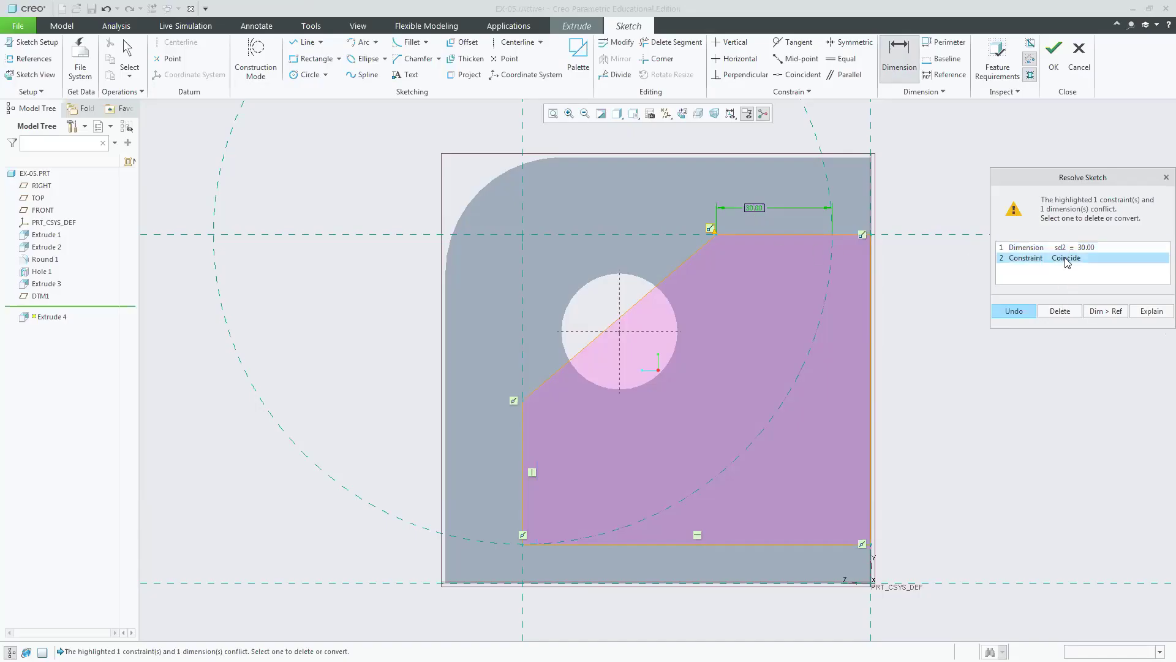
{"action": "left_click", "coordinate": [1059, 311]}
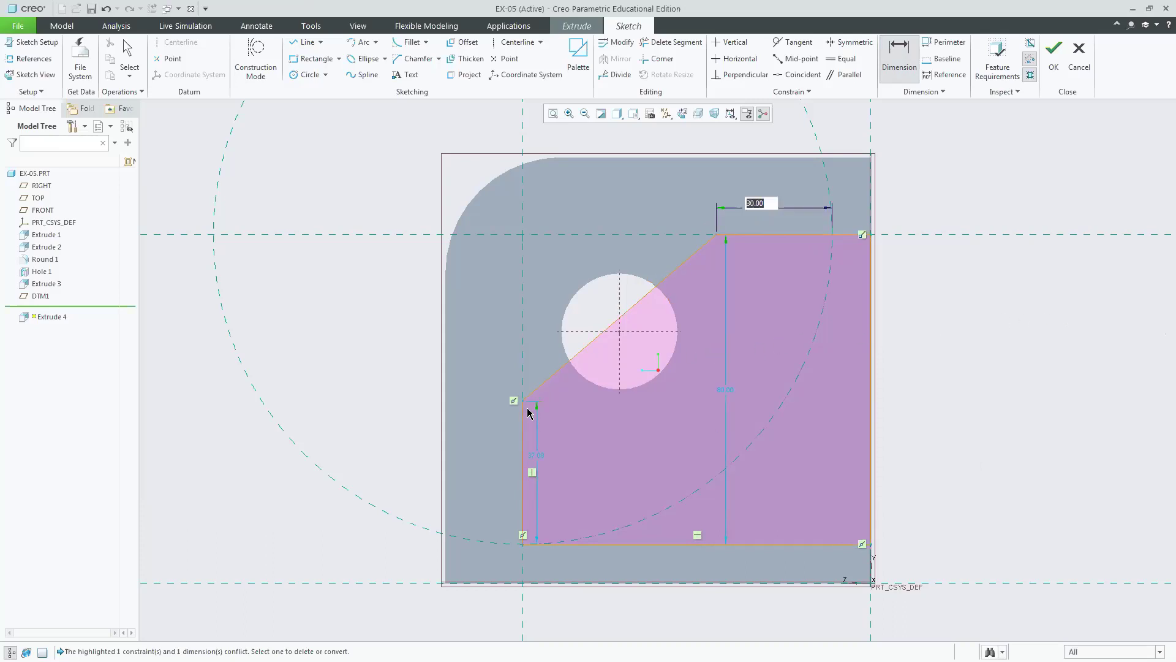
{"action": "key", "text": "Return"}
- Dimension the height of the profile's outer vertical edge and check the rib's sizes on the EX5 drawing in Chrome
{"action": "middle_click", "coordinate": [477, 460]}
{"action": "key", "text": "Return"}
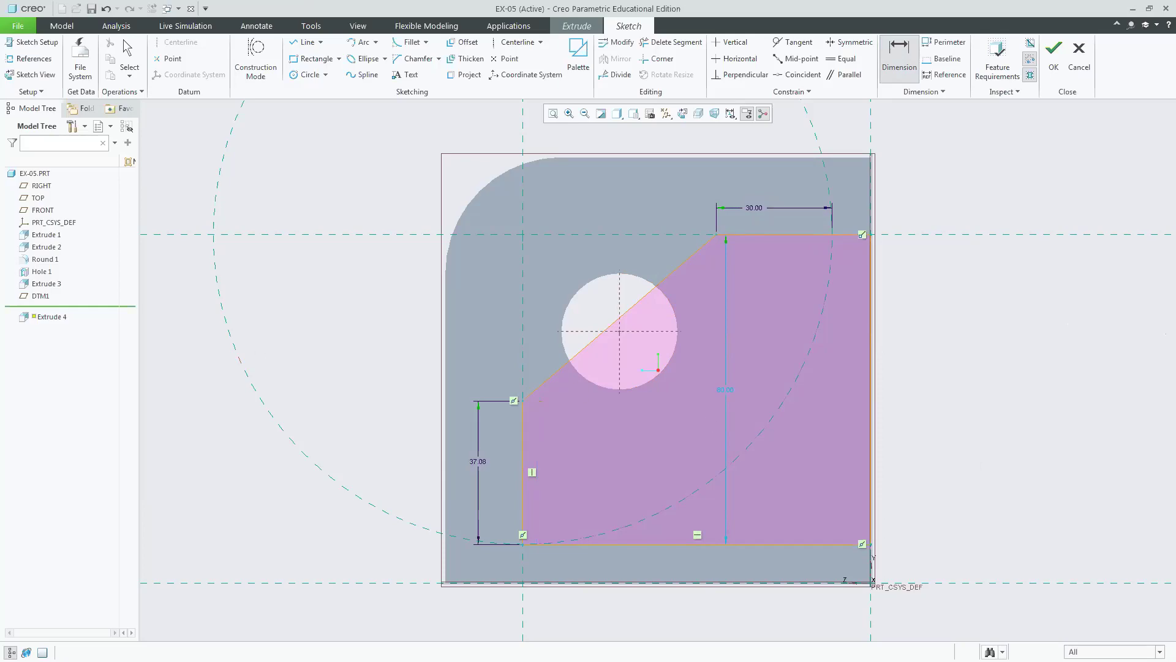
{"action": "key", "text": "alt+Tab"}
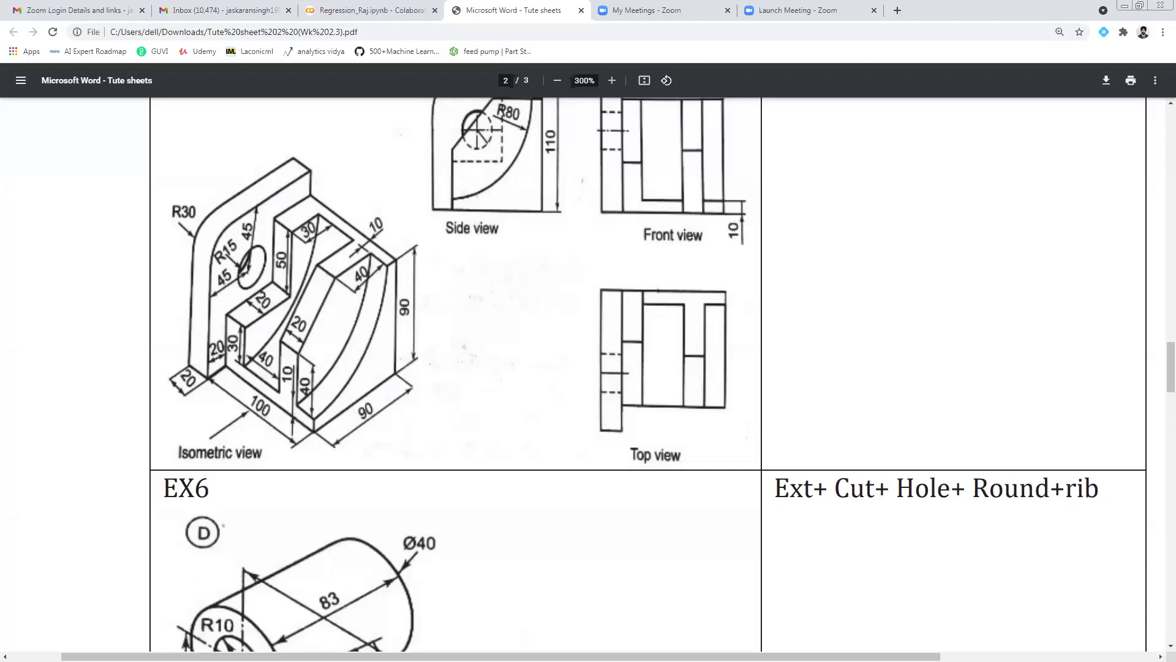
{"action": "key", "text": "alt+Tab"}
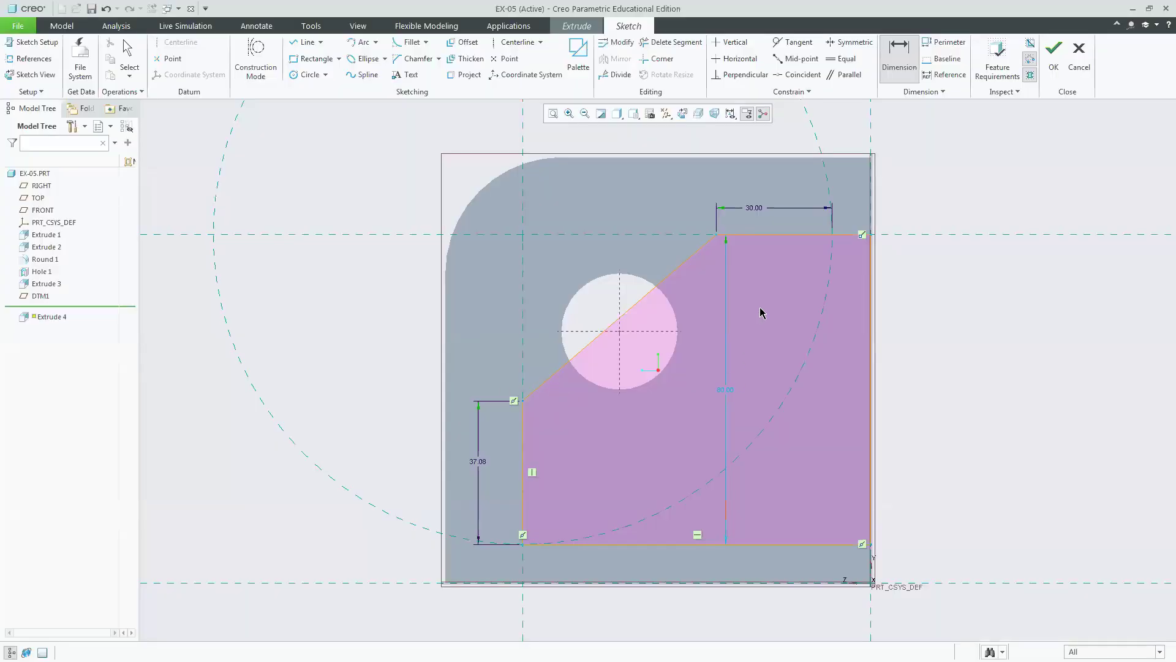
{"action": "left_click", "coordinate": [796, 74]}
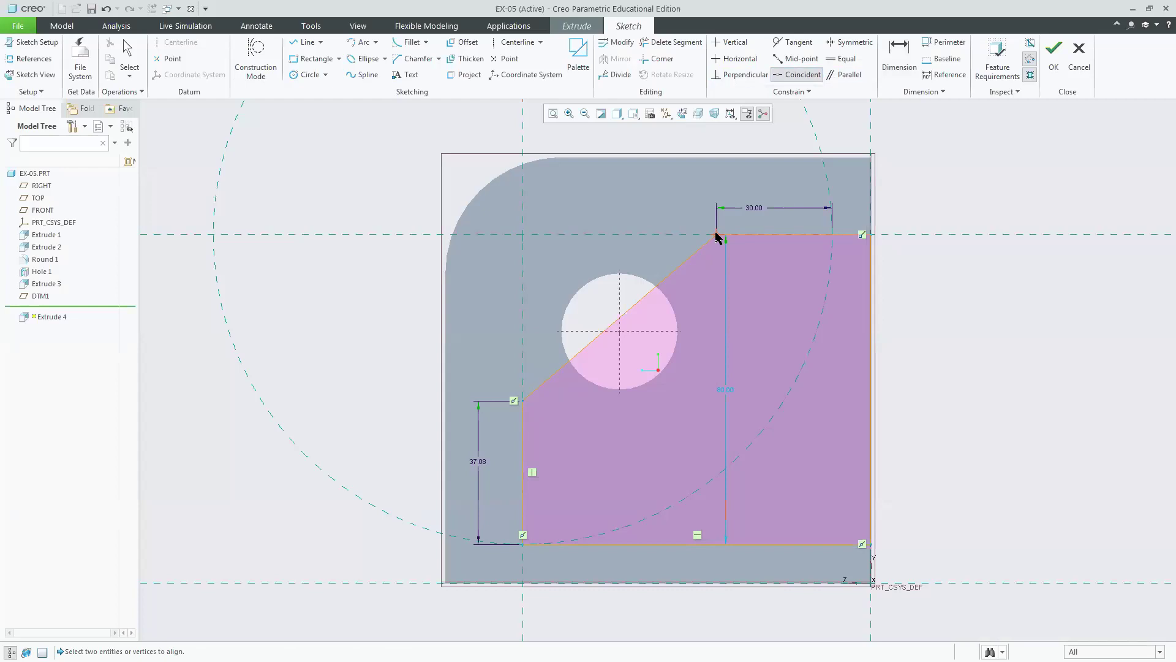
{"action": "left_click", "coordinate": [717, 236]}
{"action": "key", "text": "Escape"}
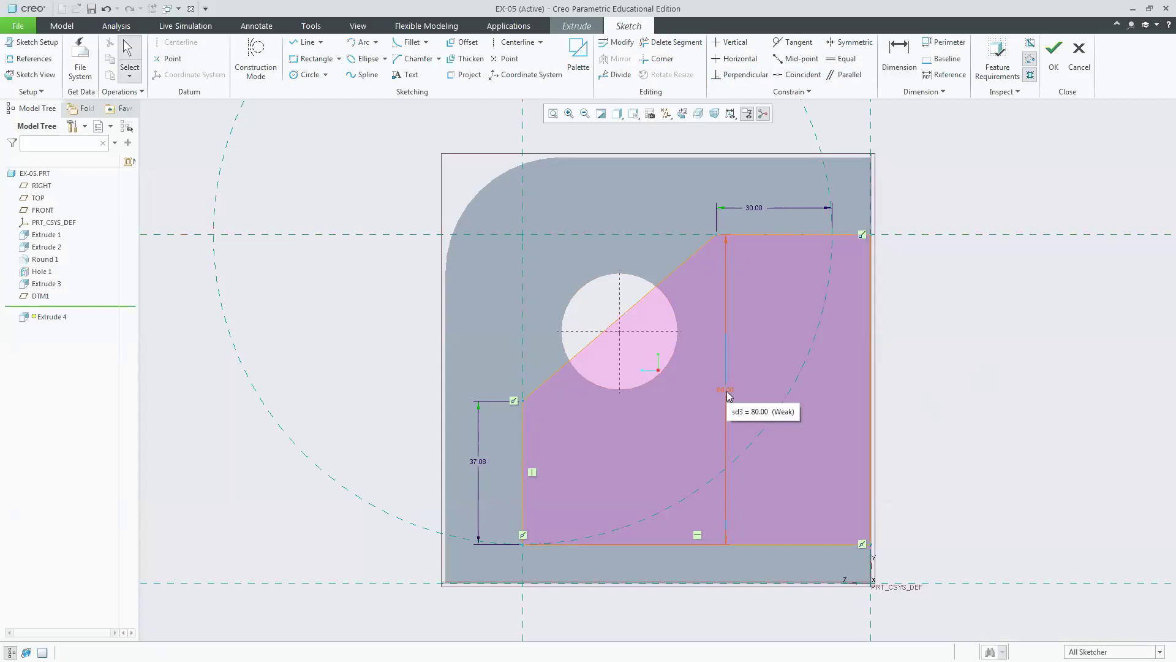
- Modify the weak 80 mm height dimension of the profile's upper corner to 103.96 mm
{"action": "left_click", "coordinate": [728, 392]}
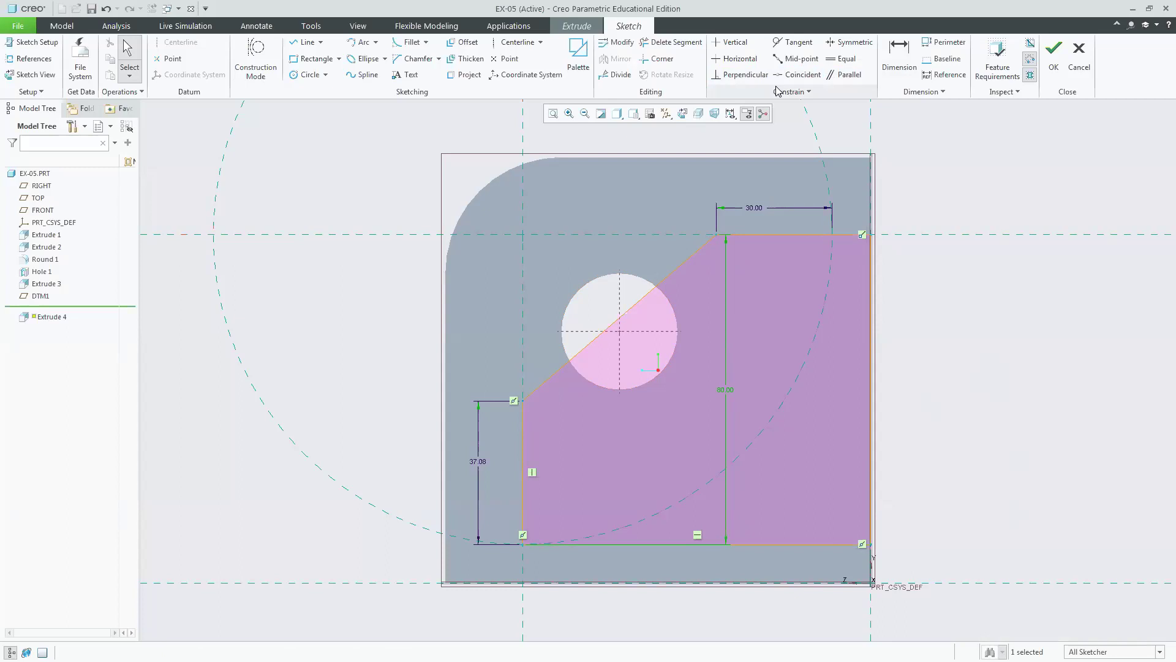
{"action": "left_click", "coordinate": [617, 42]}
{"action": "left_click_drag", "start_coordinate": [1105, 313], "coordinate": [1142, 308]}
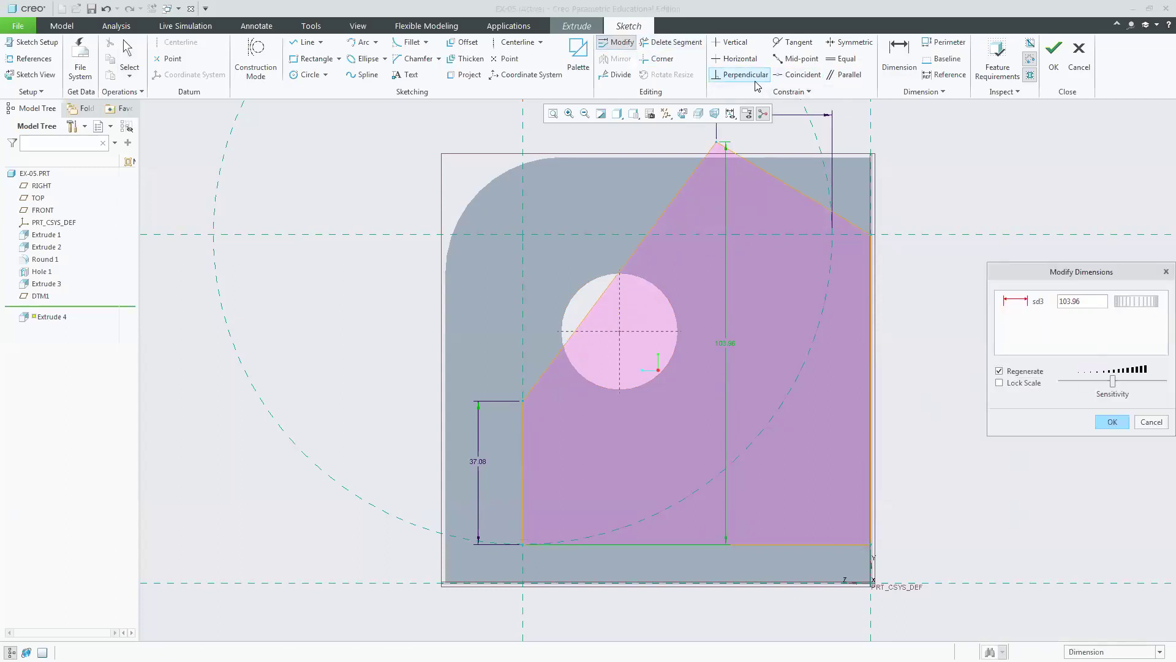
- Try to make the profile's upper corner coincident with the horizontal reference by deleting the conflicting 103.96 mm dimension, and undo it
{"action": "left_click", "coordinate": [798, 74]}
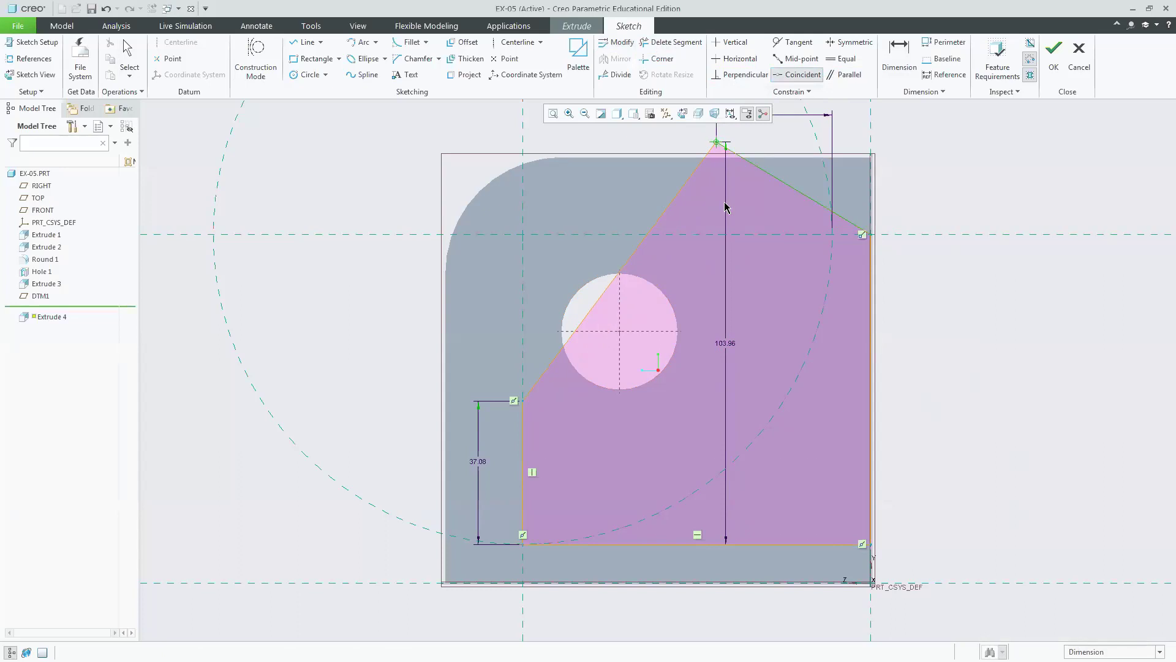
{"action": "left_click", "coordinate": [704, 236]}
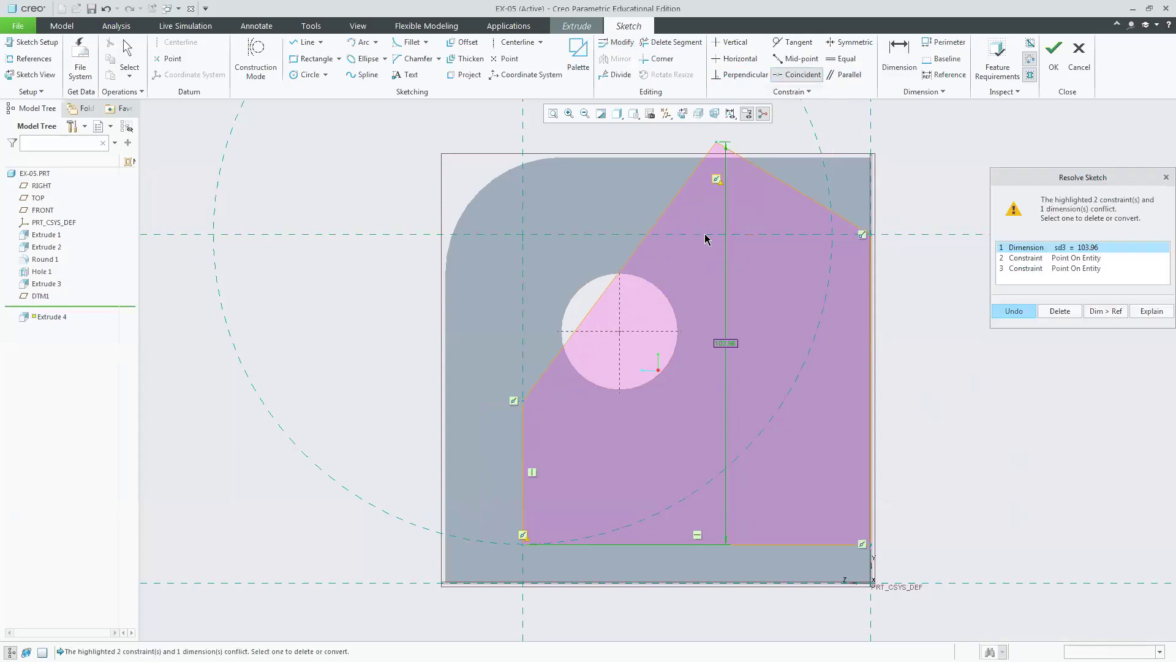
{"action": "left_click", "coordinate": [1076, 259]}
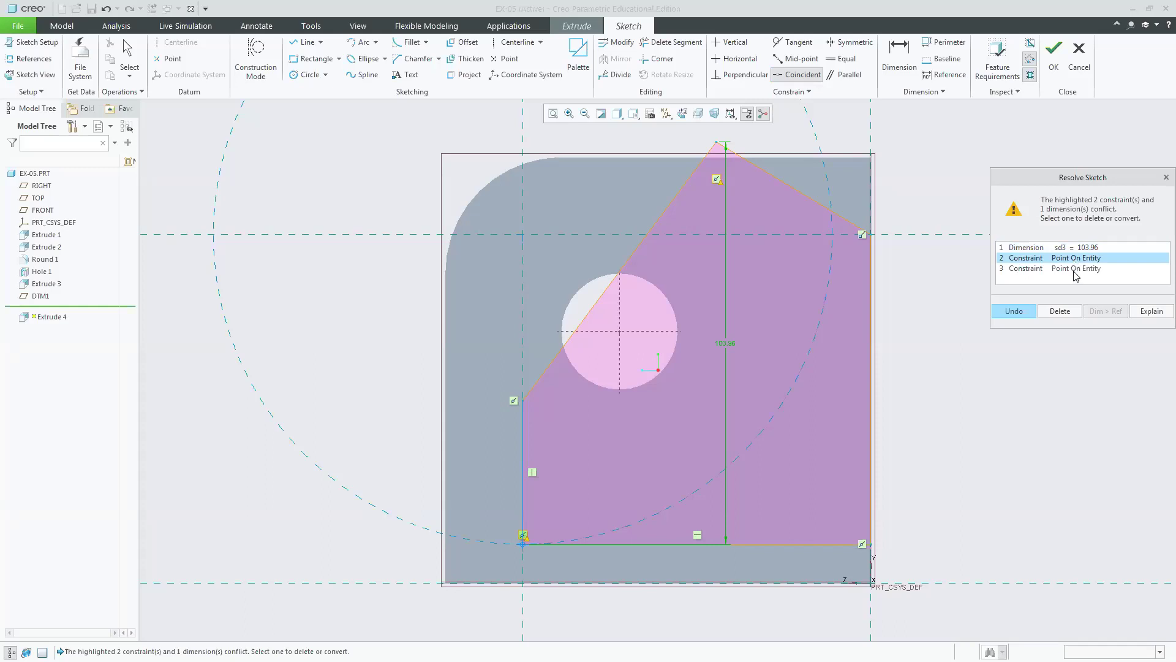
{"action": "left_click", "coordinate": [1077, 267]}
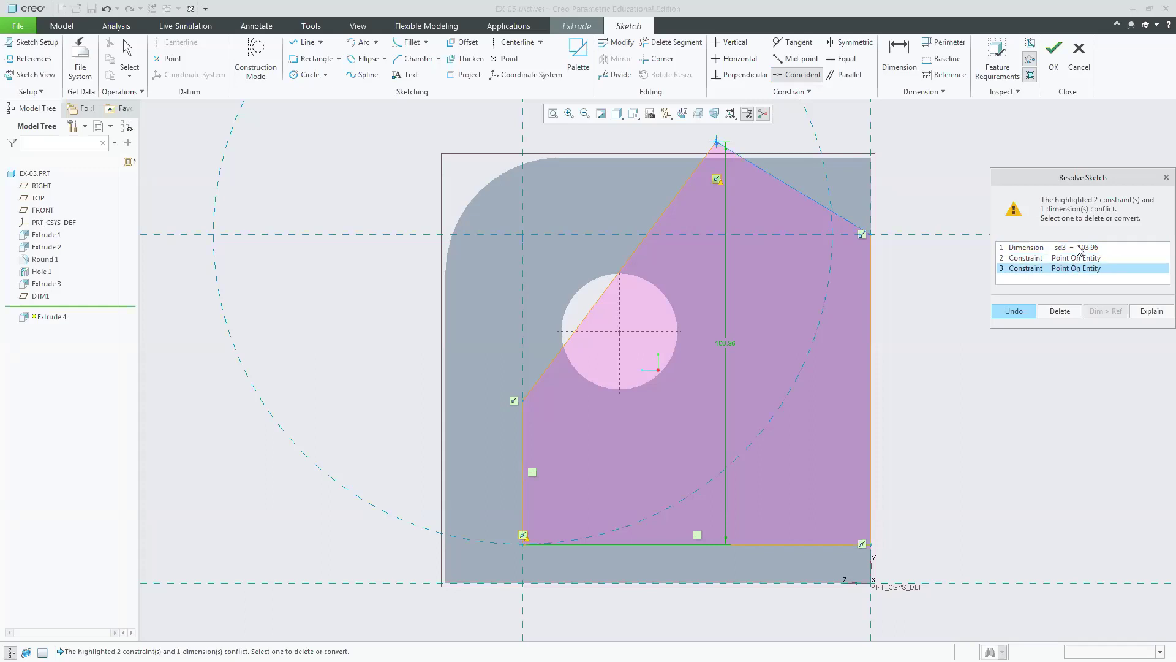
{"action": "left_click", "coordinate": [1079, 247]}
{"action": "left_click", "coordinate": [1072, 309]}
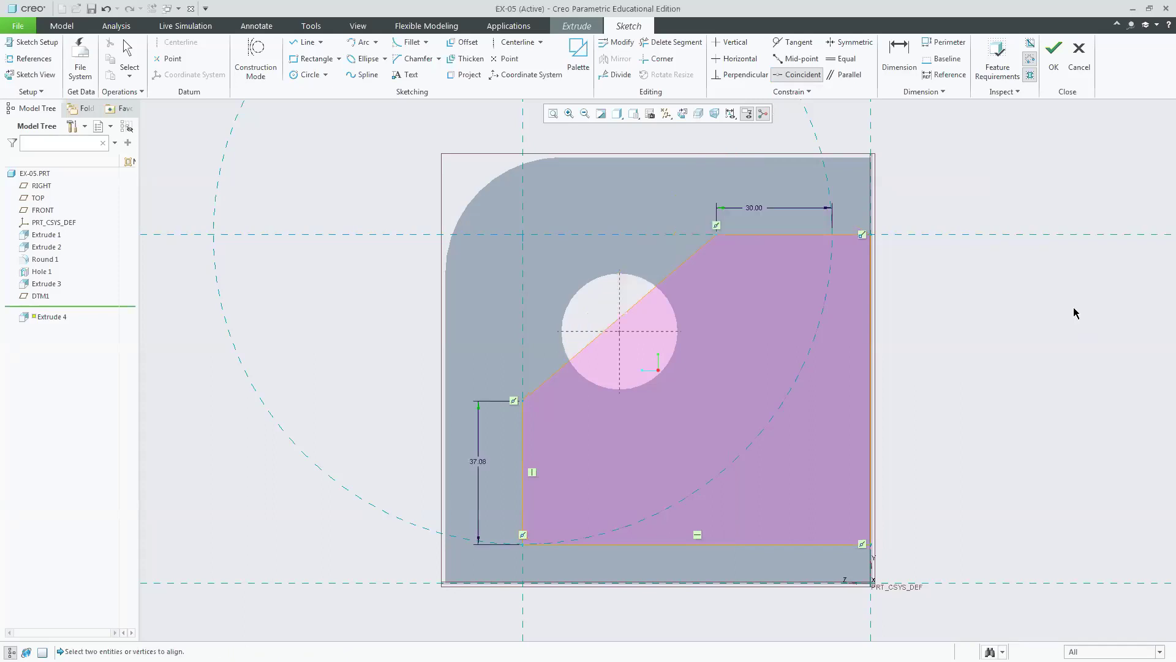
{"action": "key", "text": "ctrl+z"}
- Constrain the profile's upper edge to be horizontal, deleting the conflicting 103.96 mm height dimension
{"action": "left_click", "coordinate": [735, 58]}
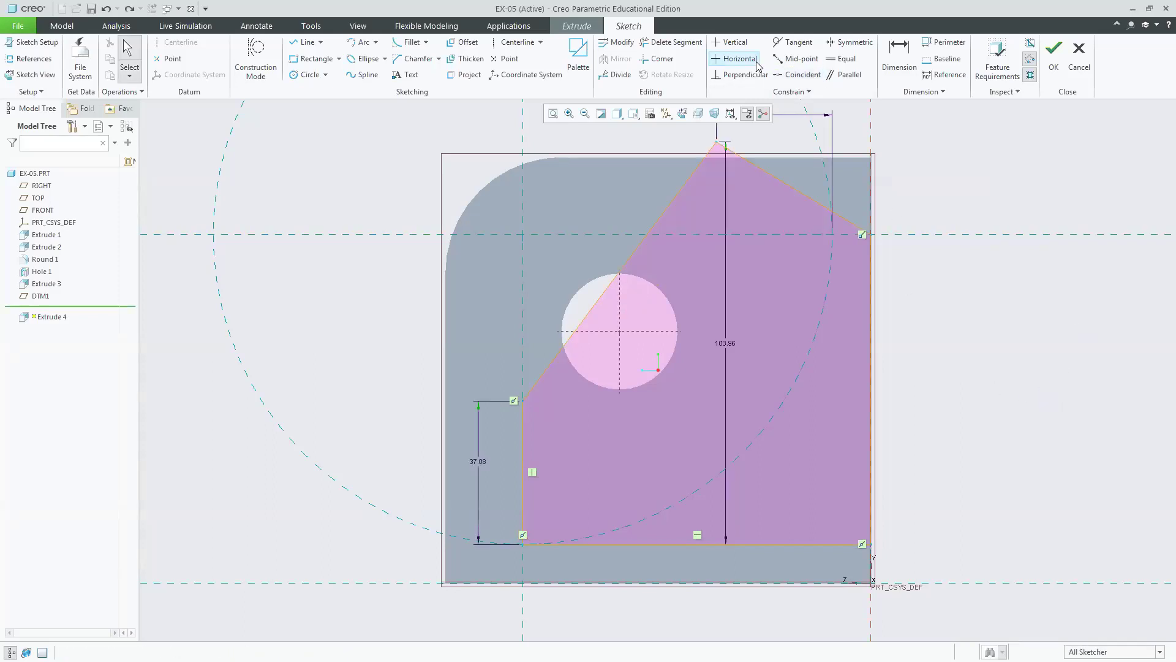
{"action": "left_click", "coordinate": [776, 179]}
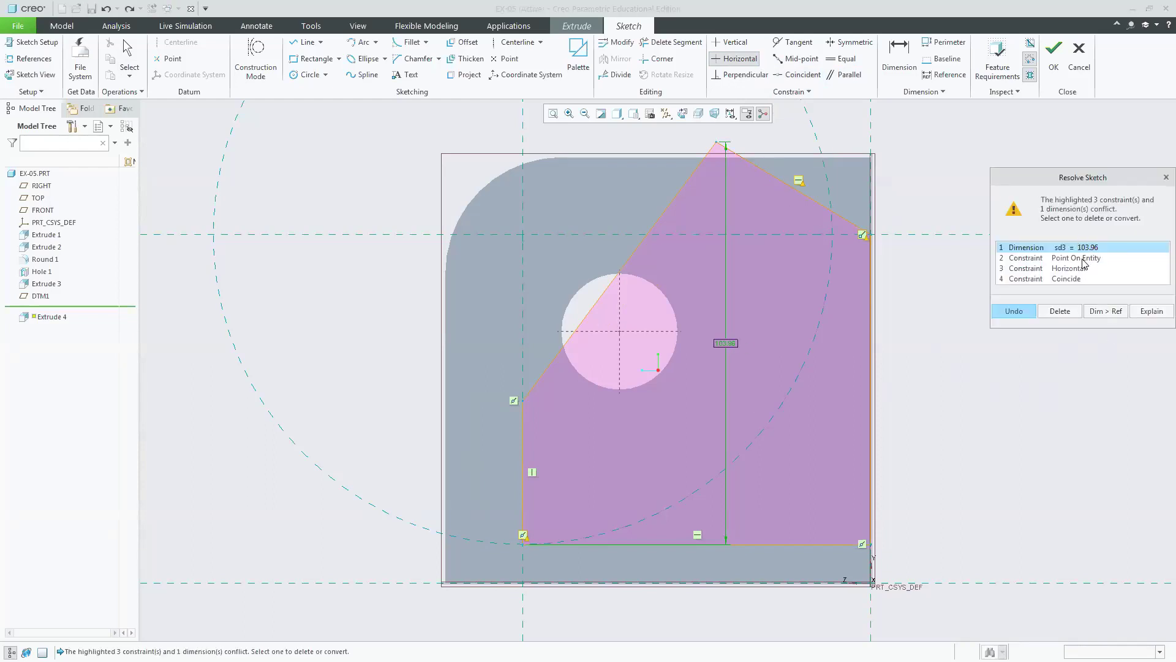
{"action": "left_click", "coordinate": [1059, 311]}
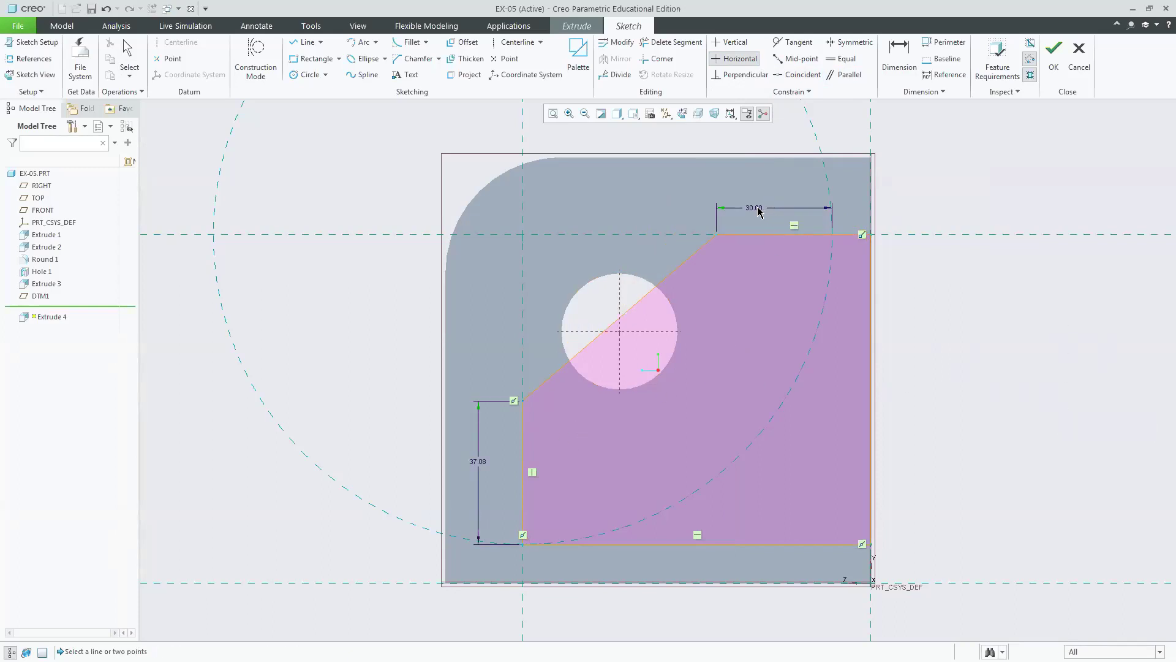
{"action": "middle_click", "coordinate": [782, 223]}
- Set the upper corner-to-arc dimension and the outer vertical edge's height to 40 mm each, checking them against the EX5 drawing in Chrome
{"action": "double_click", "coordinate": [753, 212]}
{"action": "type", "text": "40"}
{"action": "key", "text": "Return"}
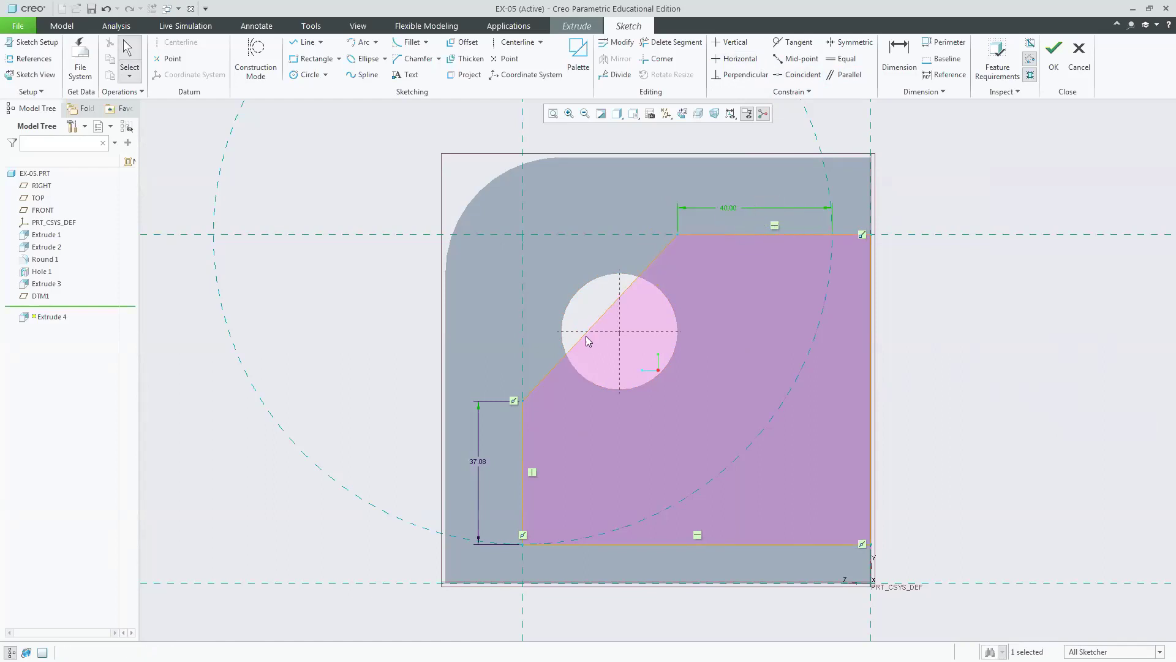
{"action": "double_click", "coordinate": [477, 460]}
{"action": "type", "text": "40"}
{"action": "key", "text": "Return"}
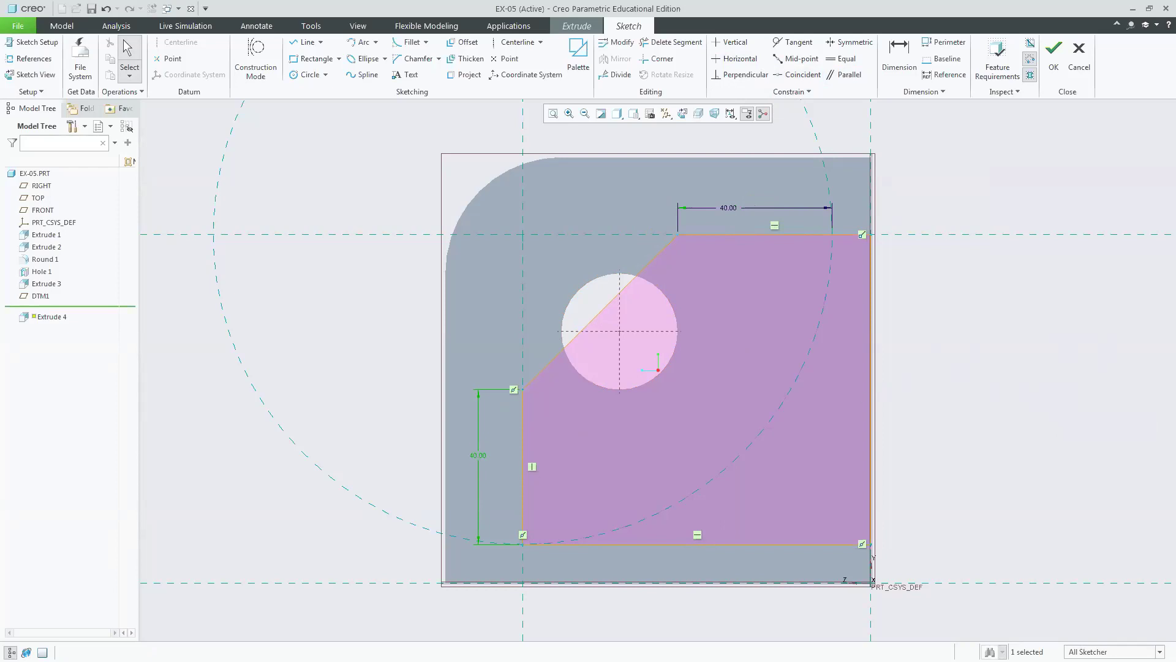
{"action": "key", "text": "alt+Tab"}
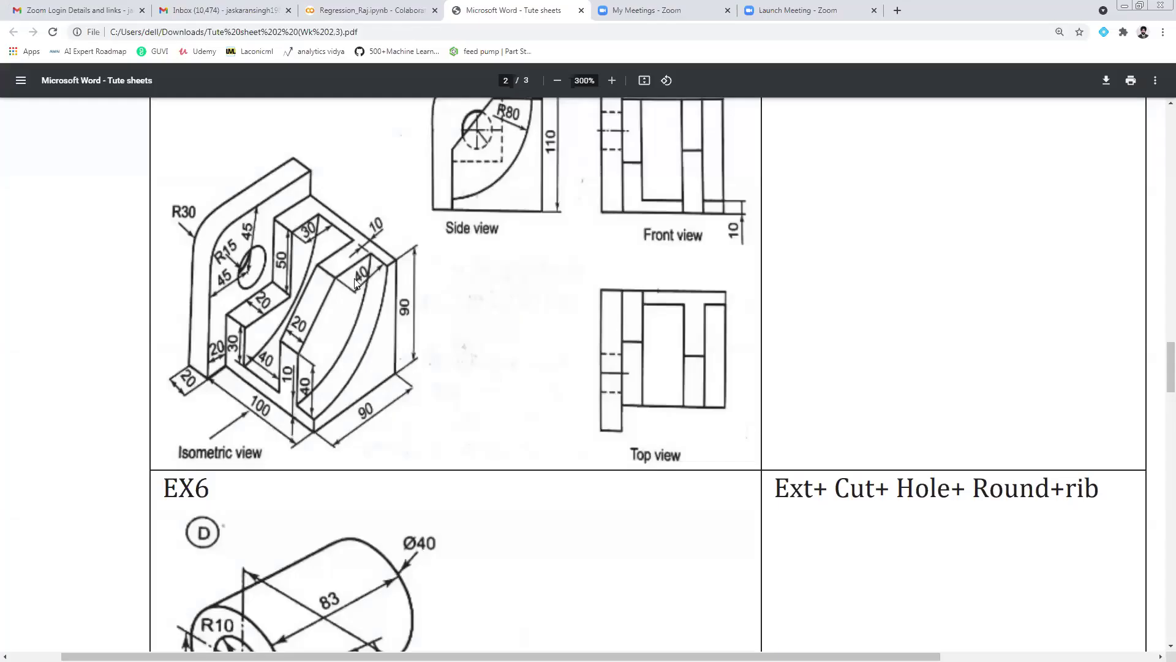
{"action": "key", "text": "alt+Tab"}
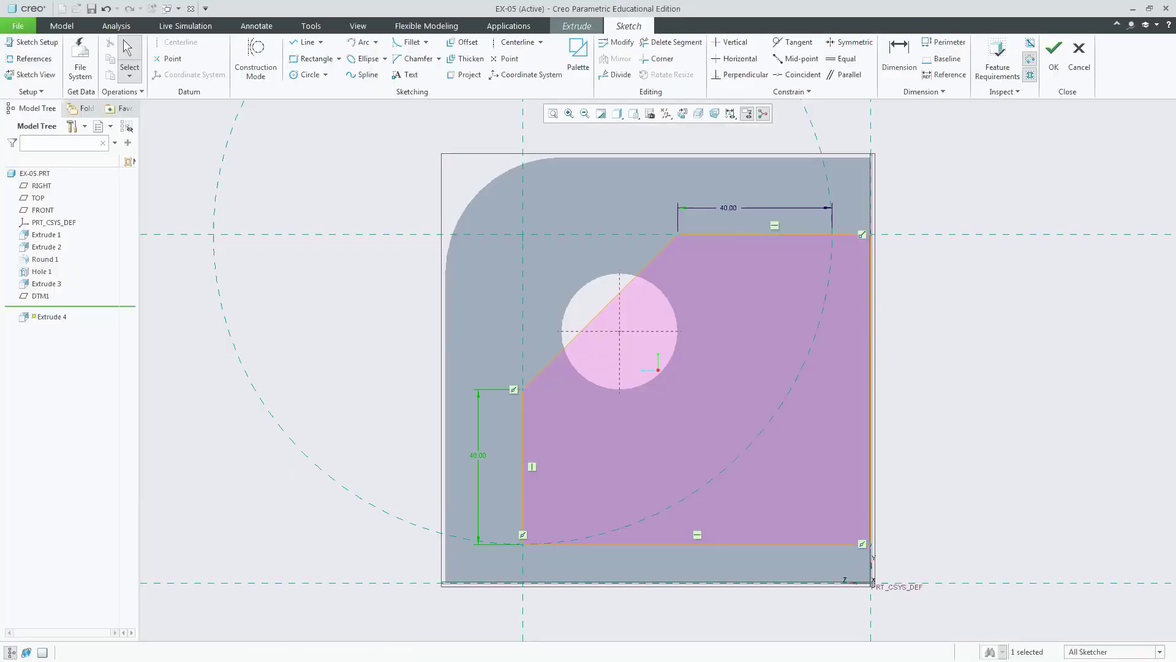
- Finish the sketch and extrude the sloped rib profile as a solid 20 mm deep
{"action": "scroll", "coordinate": [661, 367], "scroll_direction": "up", "scroll_amount": 2}
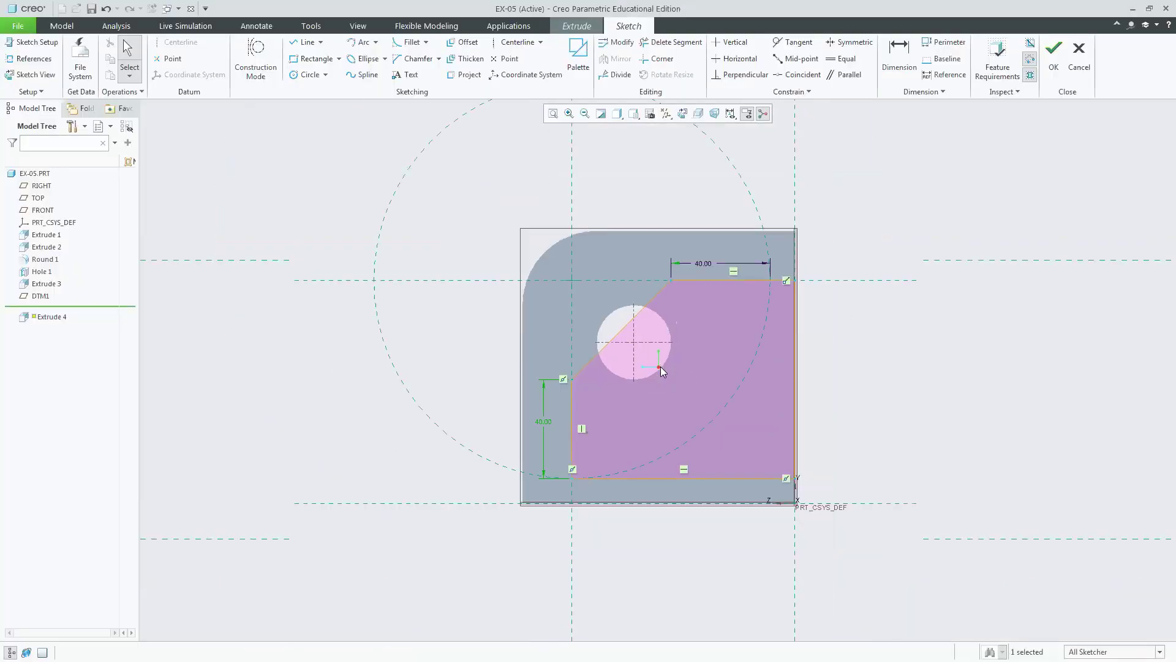
{"action": "mouse_move", "coordinate": [832, 394]}
{"action": "middle_mouse_down"}
{"action": "mouse_move", "coordinate": [874, 391]}
{"action": "mouse_move", "coordinate": [908, 402]}
{"action": "mouse_move", "coordinate": [914, 419]}
{"action": "middle_mouse_up"}
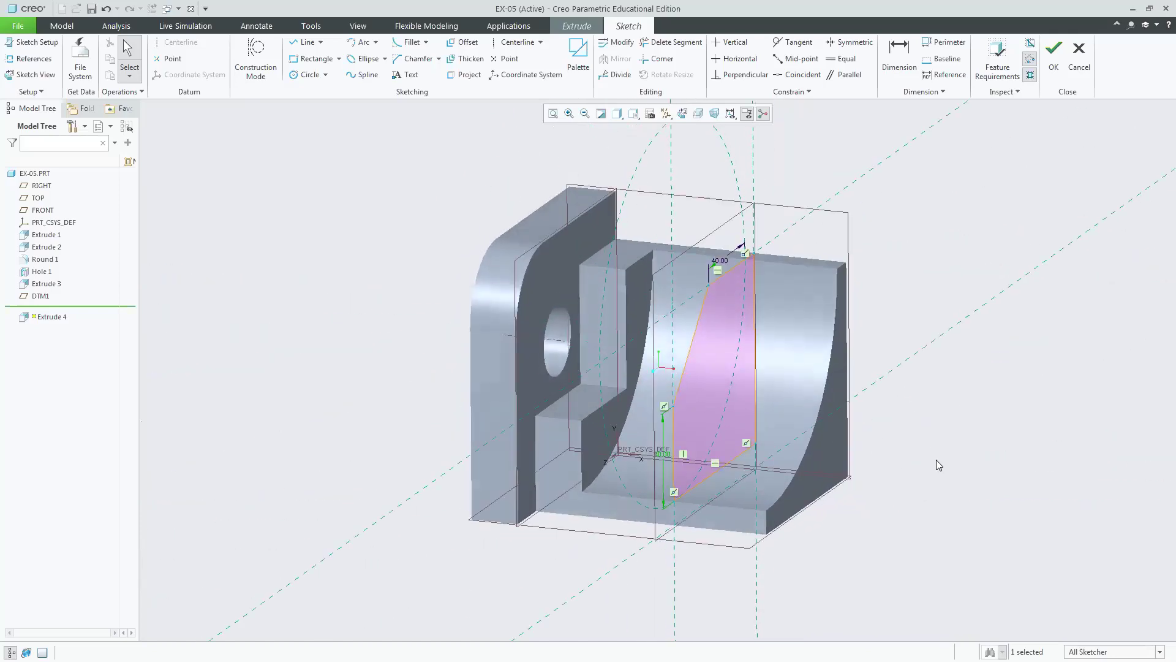
{"action": "middle_click_drag", "start_coordinate": [945, 459], "coordinate": [919, 464]}
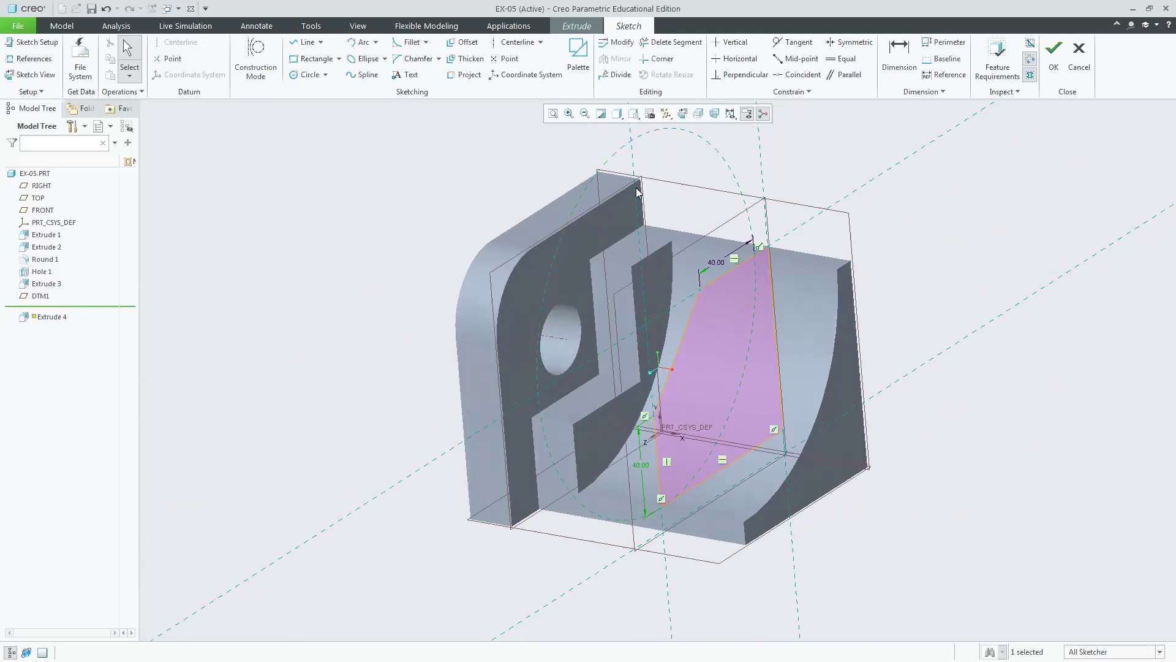
{"action": "left_click", "coordinate": [1052, 63]}
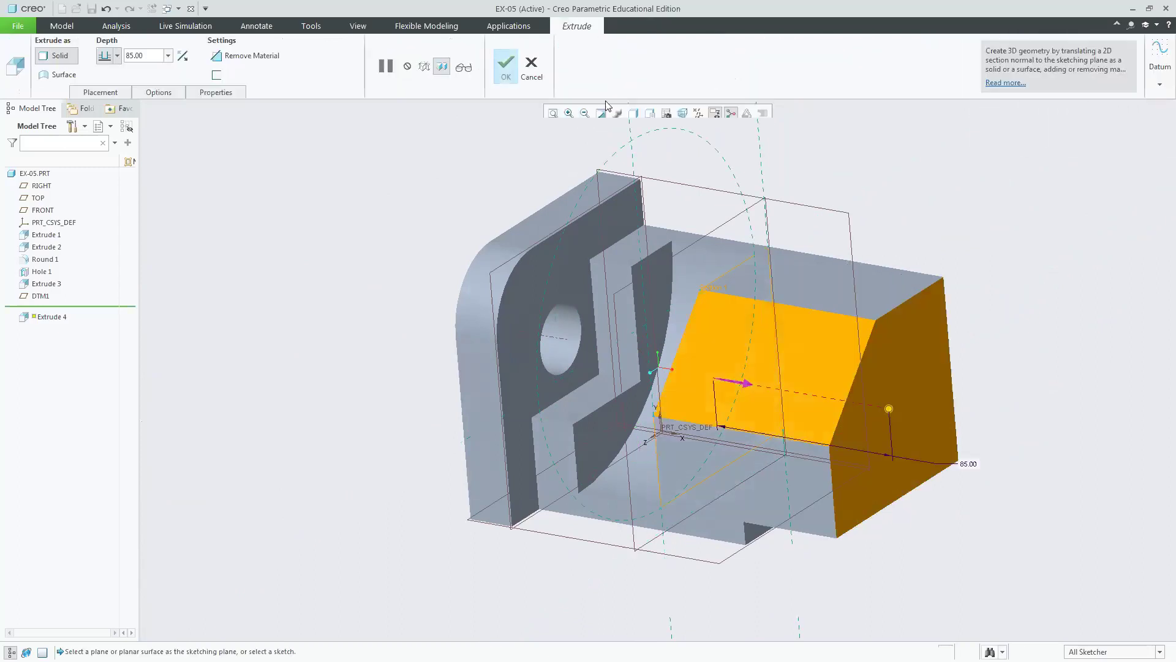
{"action": "type", "text": "20"}
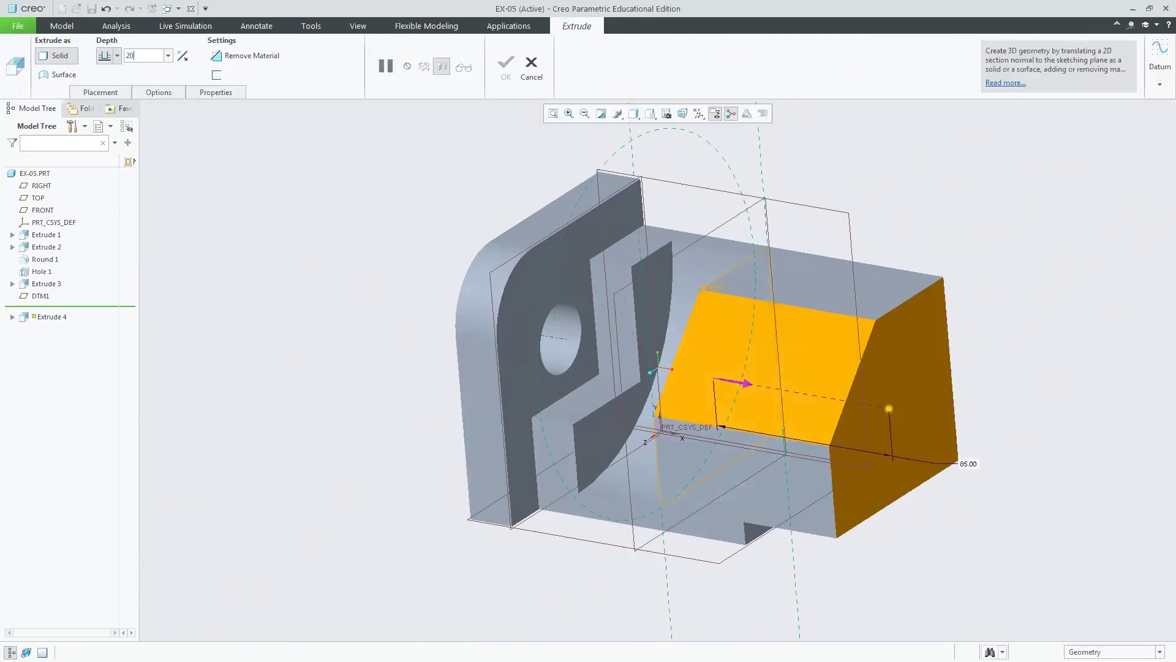
{"action": "key", "text": "Return"}
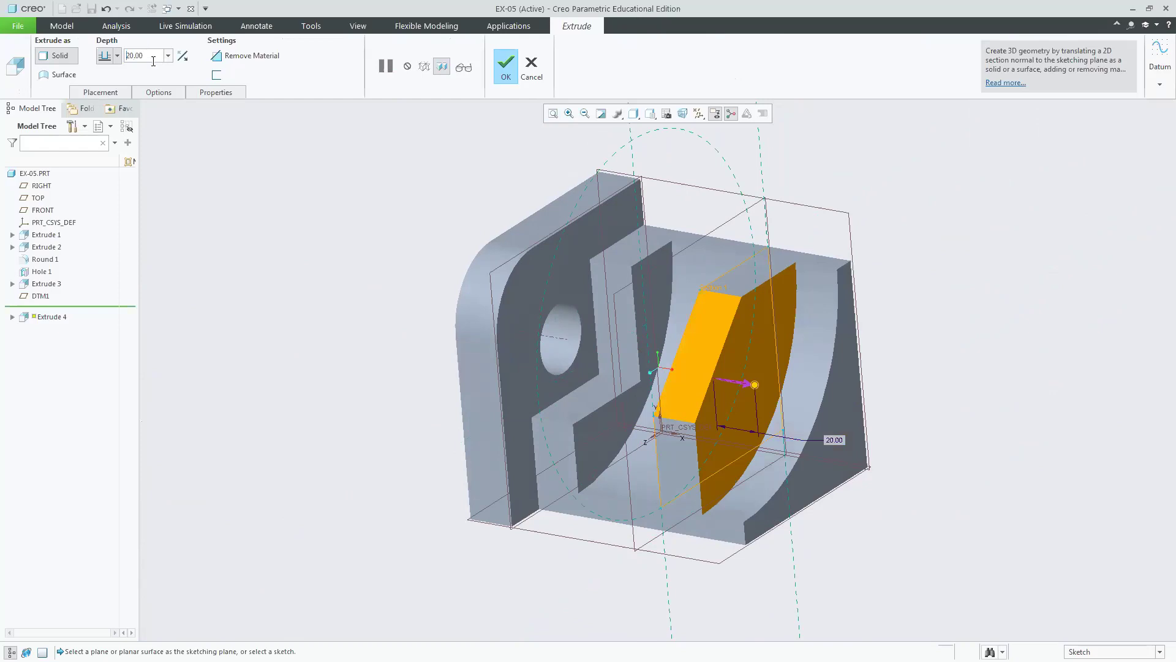
{"action": "left_click", "coordinate": [499, 76]}
{"action": "mouse_move", "coordinate": [959, 451]}
{"action": "middle_mouse_down"}
{"action": "mouse_move", "coordinate": [961, 420]}
{"action": "mouse_move", "coordinate": [898, 462]}
{"action": "mouse_move", "coordinate": [947, 418]}
{"action": "mouse_move", "coordinate": [965, 436]}
{"action": "middle_mouse_up"}
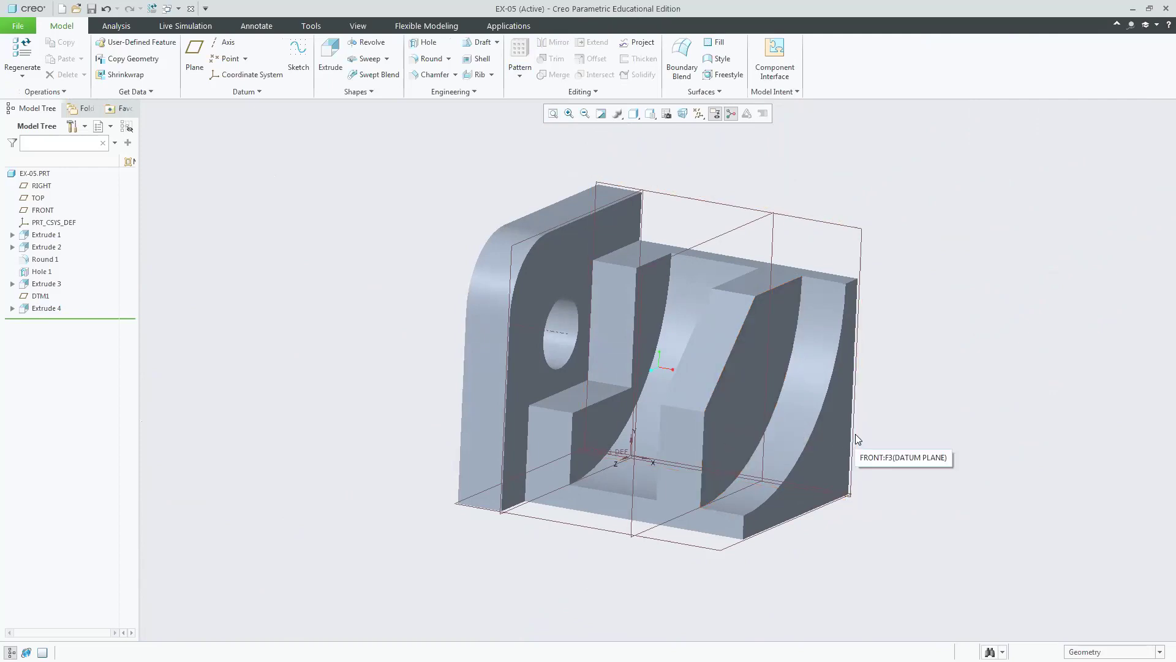
- Compare the bracket and its modeled features with the EX5 drawing and its "Ext+ Cut+ Hole+ Round" operation list in Chrome
{"action": "key", "text": "alt+Tab"}
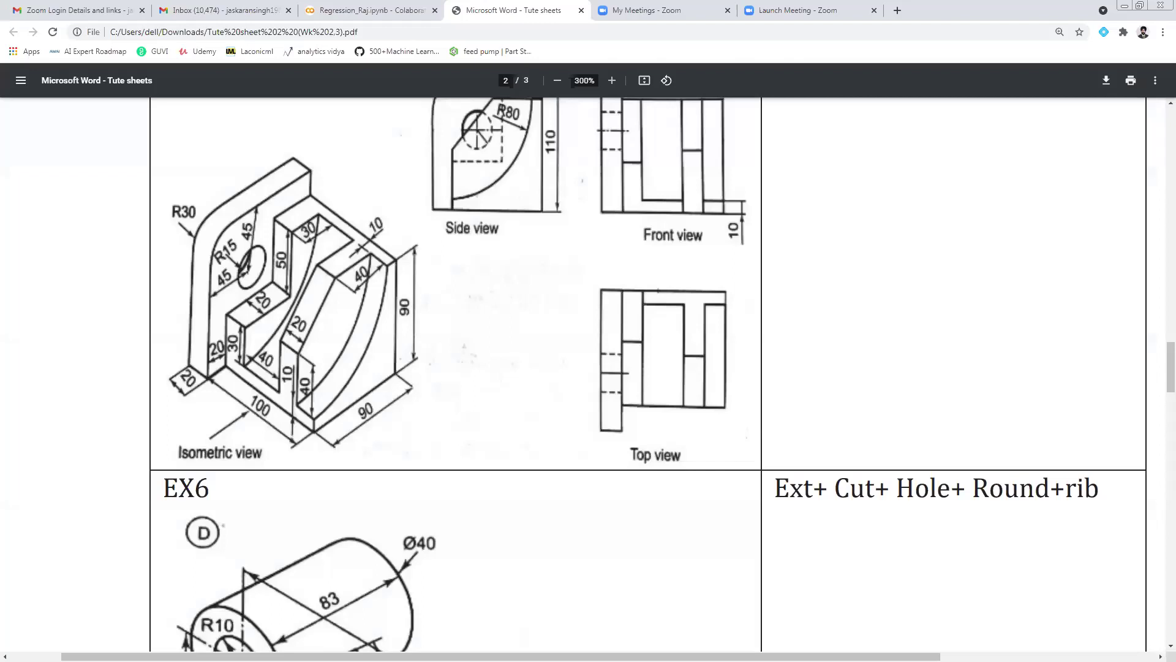
{"action": "scroll", "coordinate": [877, 364], "scroll_direction": "up", "scroll_amount": 2}
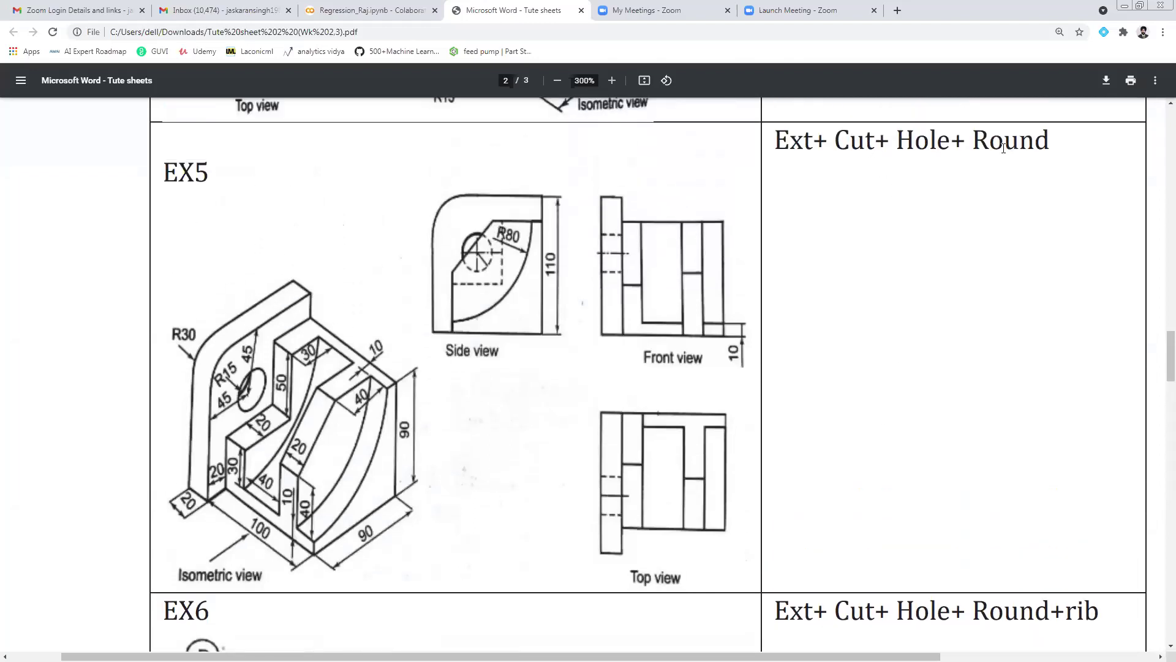
{"action": "left_click_drag", "start_coordinate": [775, 141], "coordinate": [1071, 149]}
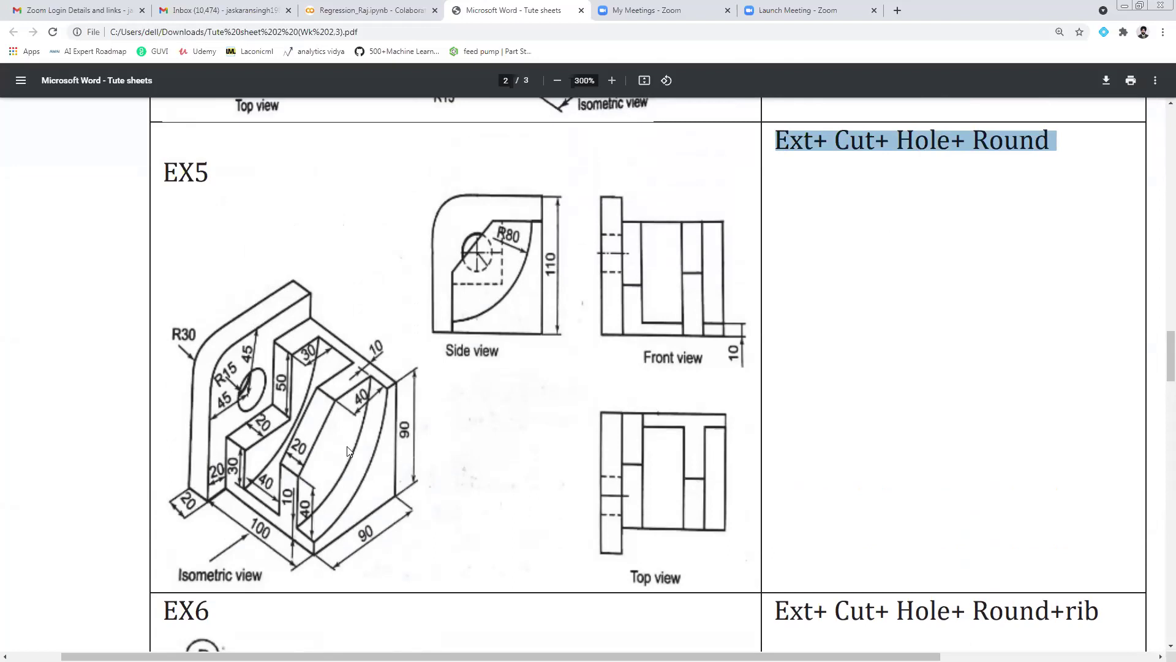
{"action": "key", "text": "alt+Tab"}
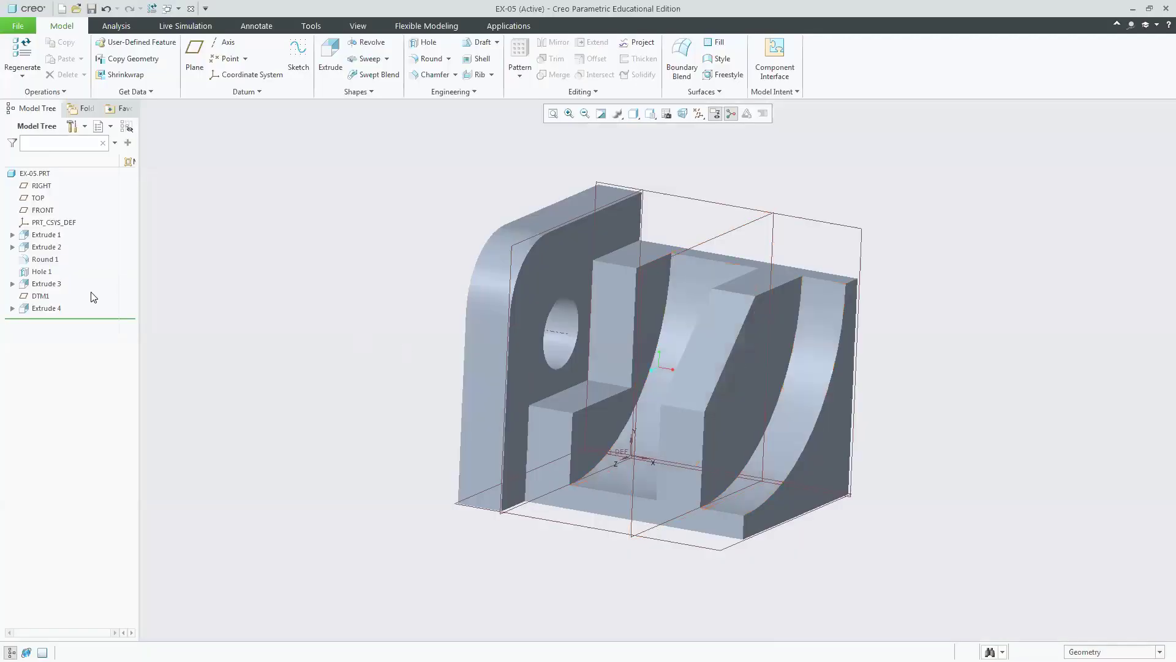
{"action": "left_click", "coordinate": [40, 236]}
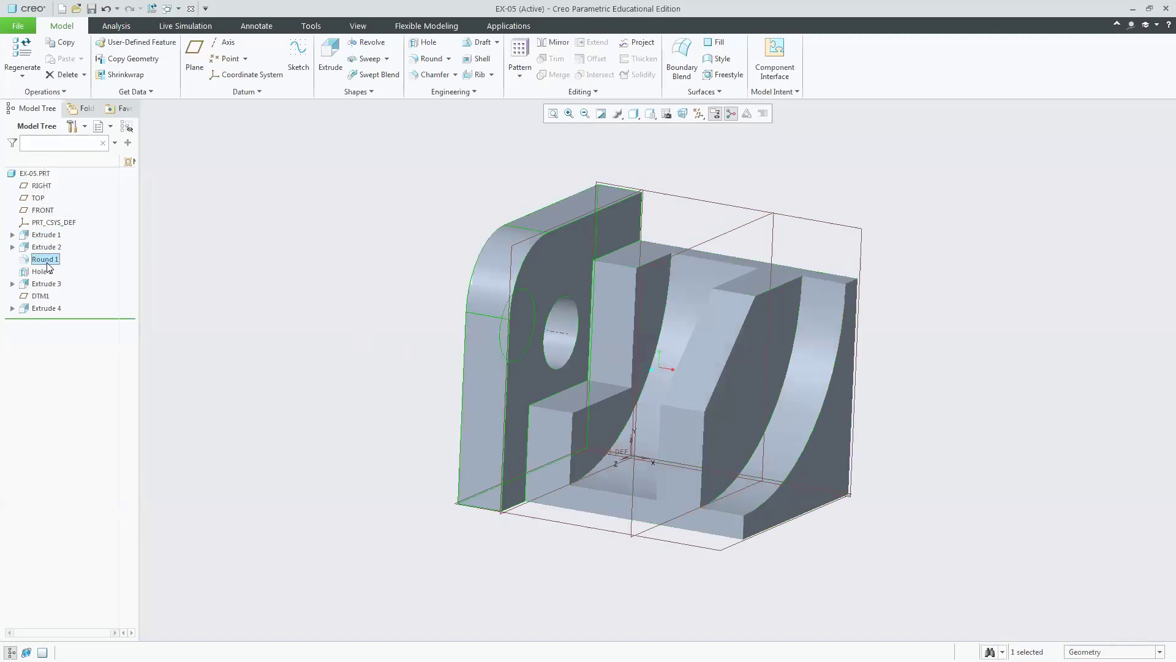
{"action": "left_click", "coordinate": [42, 271]}
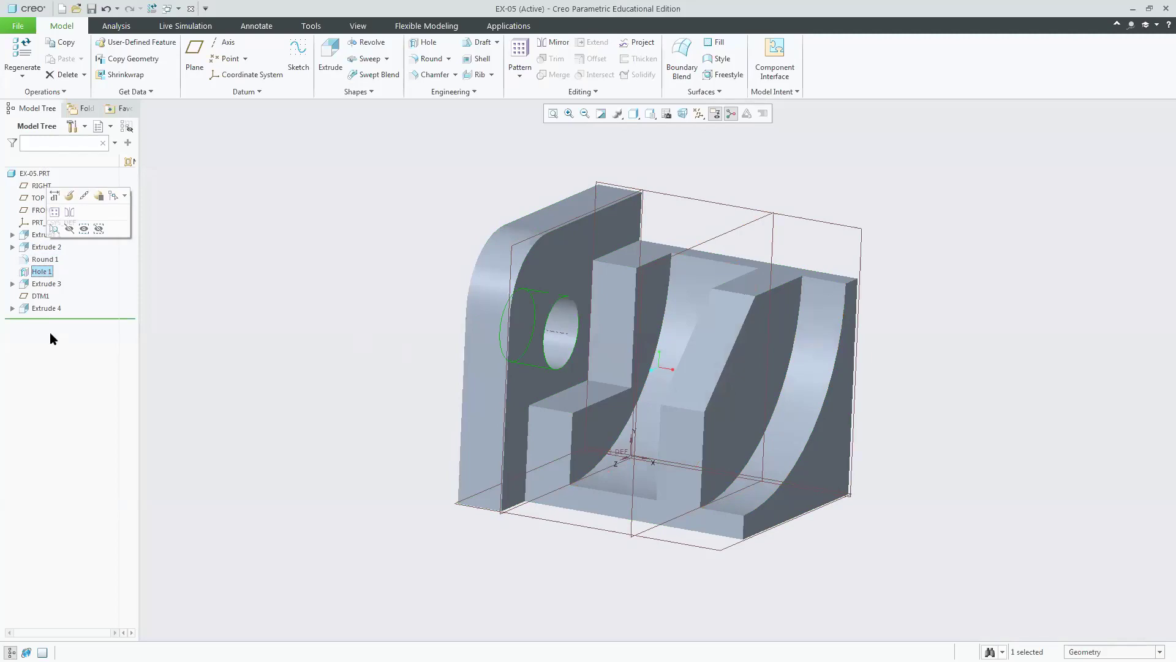
{"action": "key", "text": "alt+Tab"}
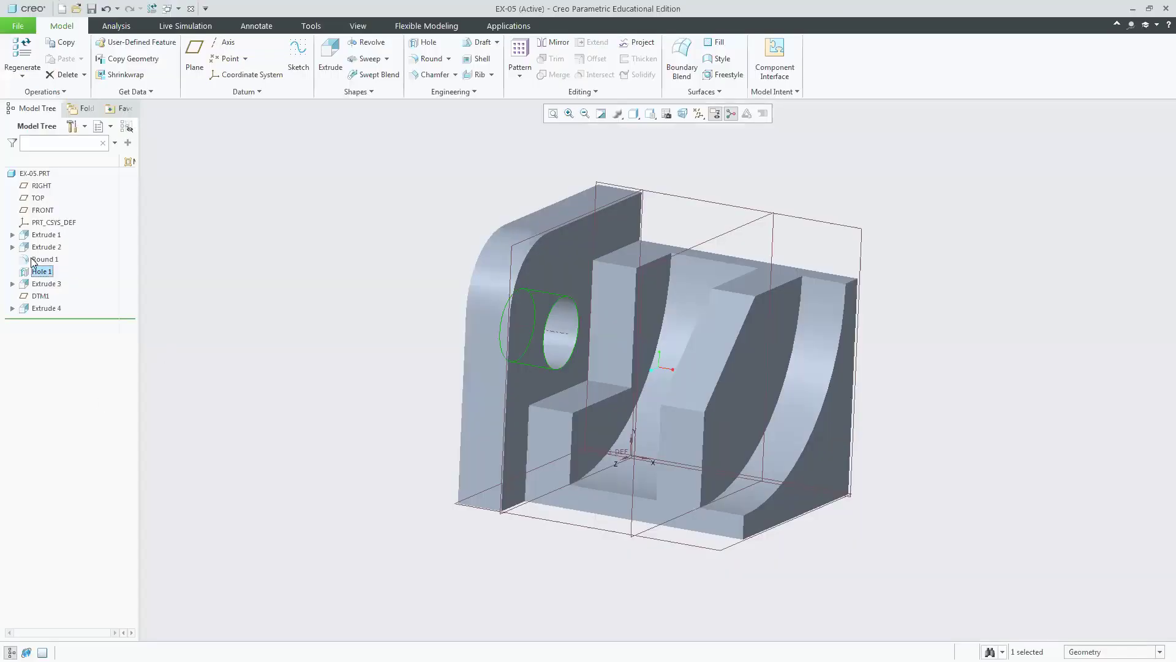
- Switch the plate's hole to the Standard type to examine its options, and cancel the redefinition
{"action": "left_click", "coordinate": [49, 202]}
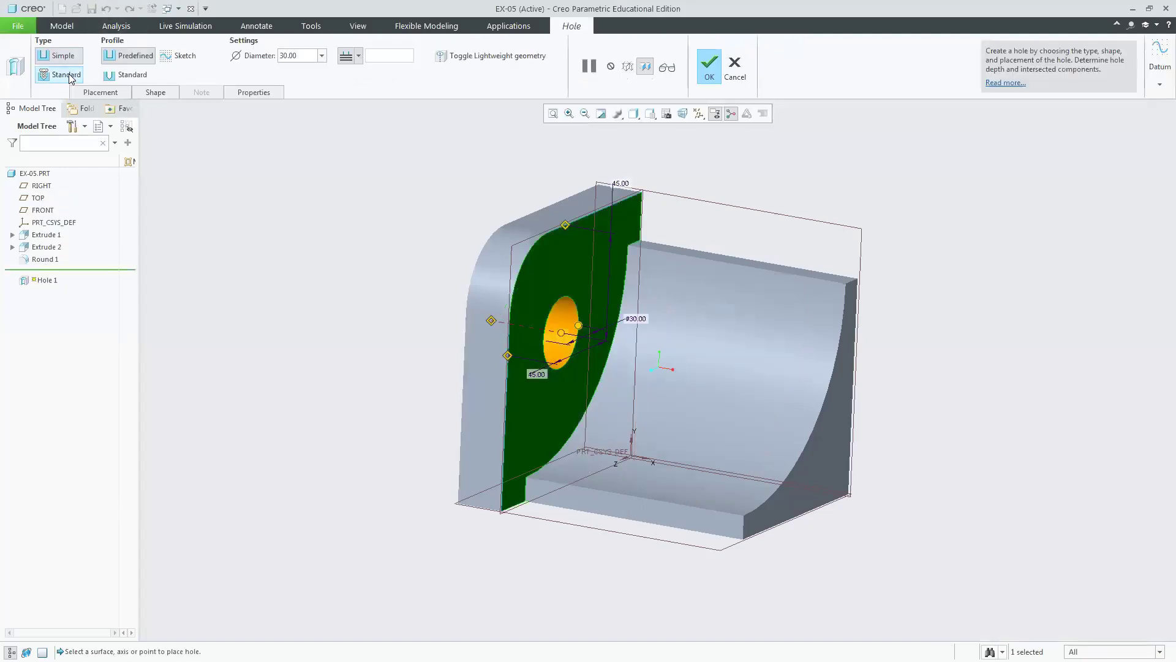
{"action": "left_click", "coordinate": [66, 75]}
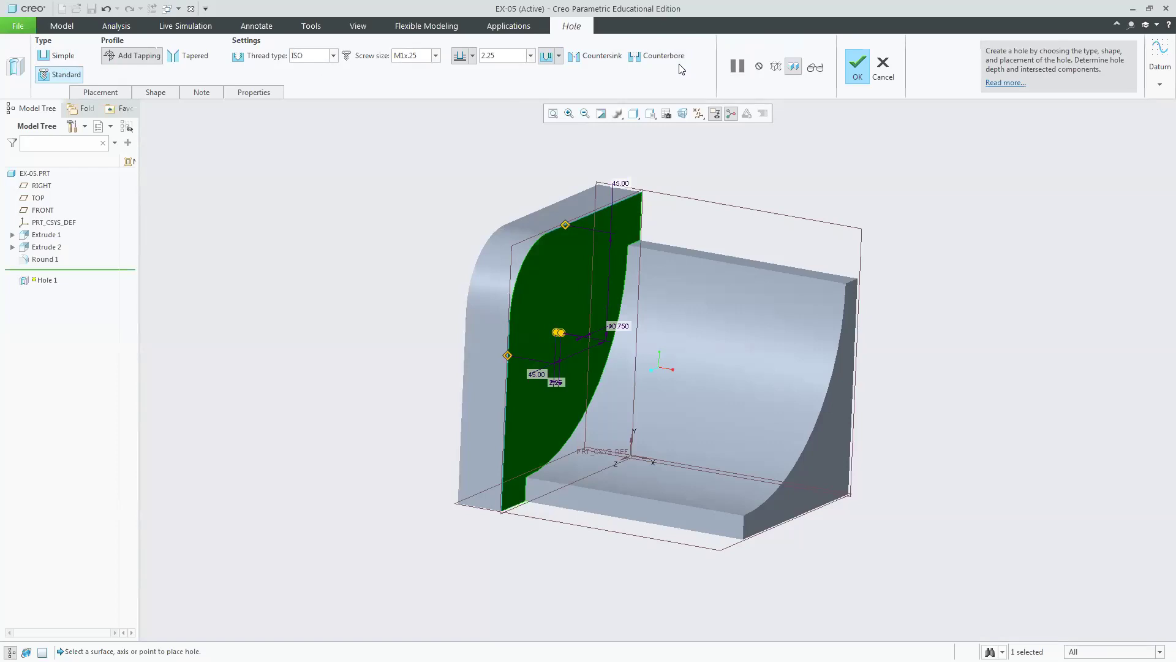
{"action": "left_click", "coordinate": [882, 66]}
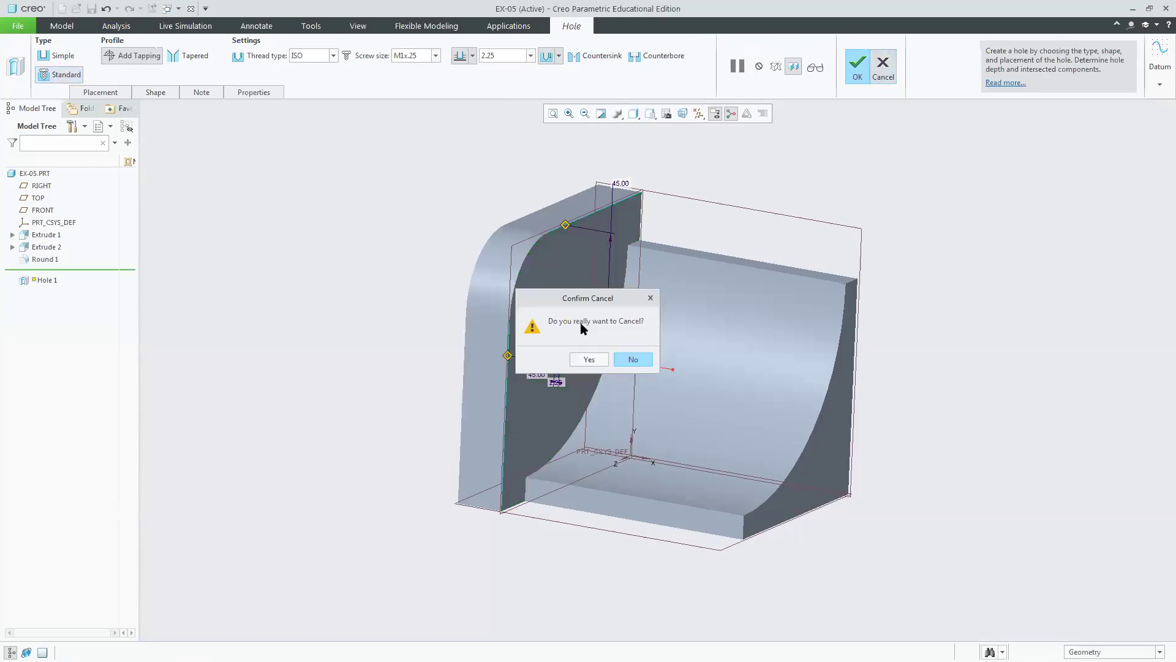
{"action": "left_click", "coordinate": [587, 359]}
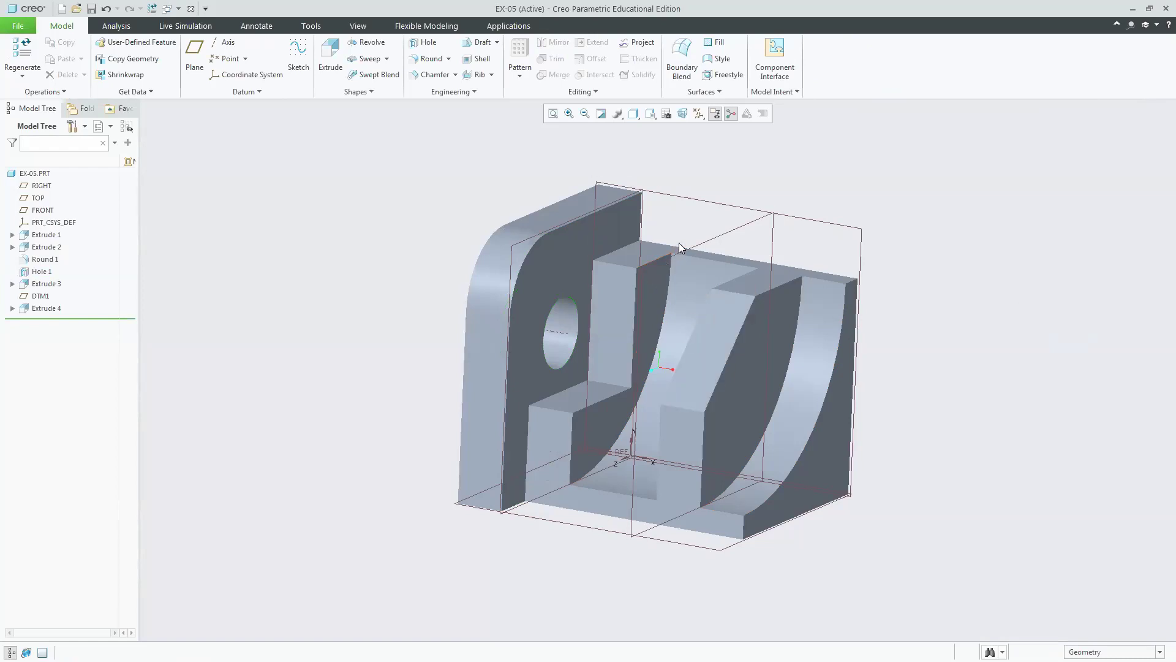
{"action": "left_click", "coordinate": [714, 238]}
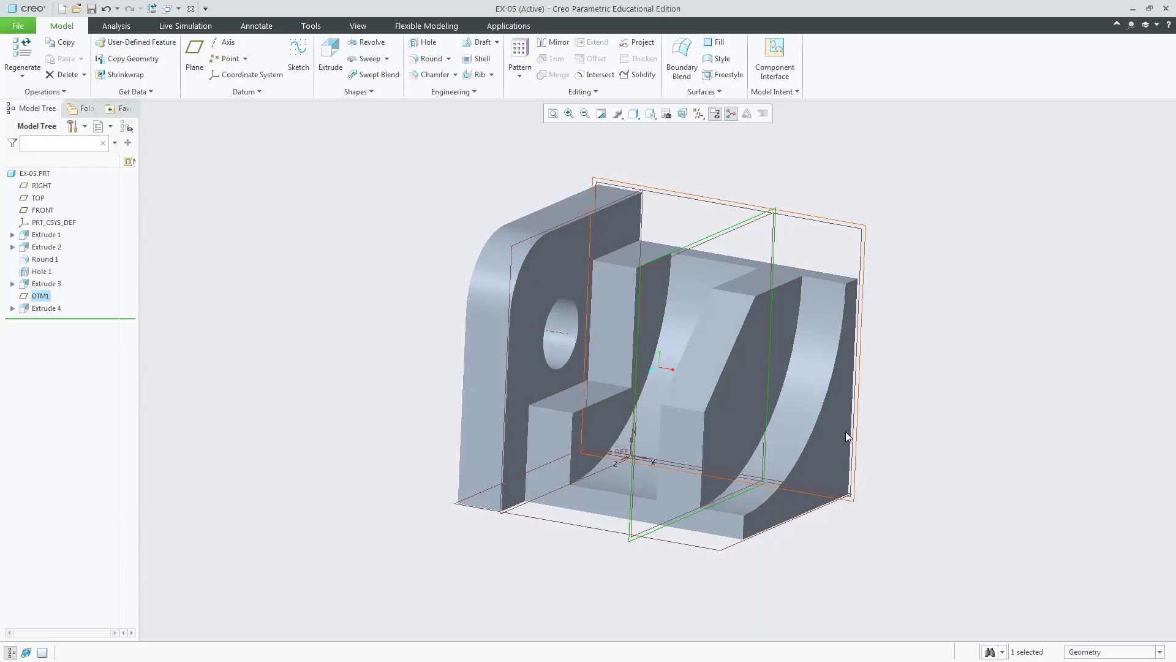
{"action": "left_click", "coordinate": [814, 468]}
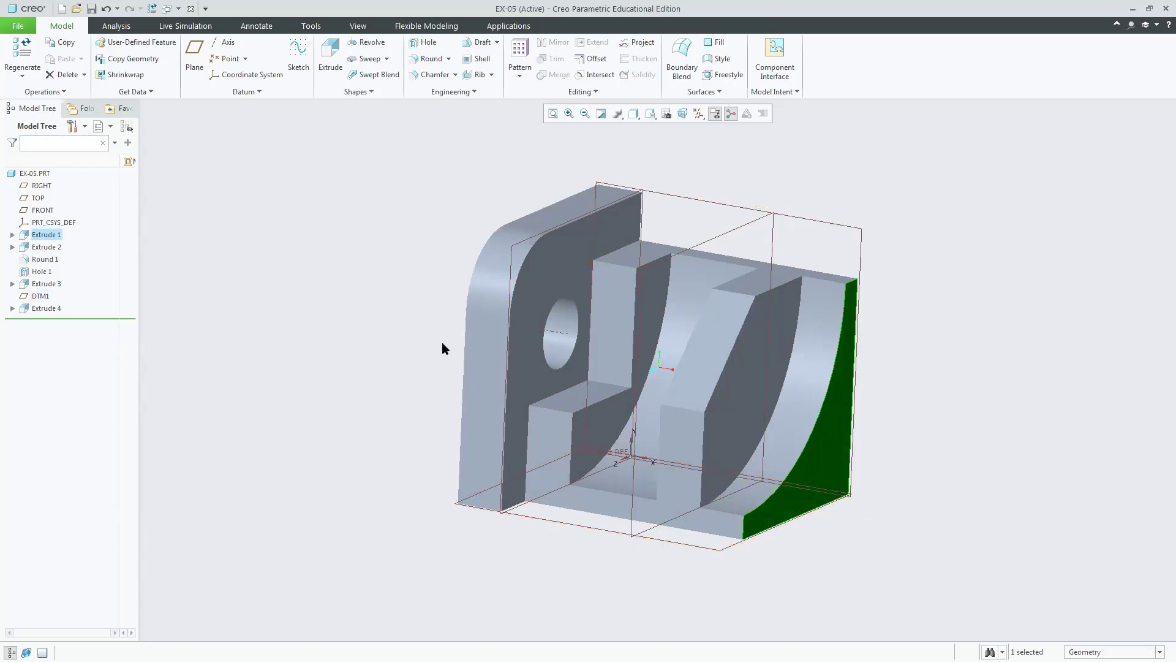
- Delete all modeled features from Extrude 1 through Extrude 4, including the round, the hole and DTM1
{"action": "left_click", "coordinate": [41, 235]}
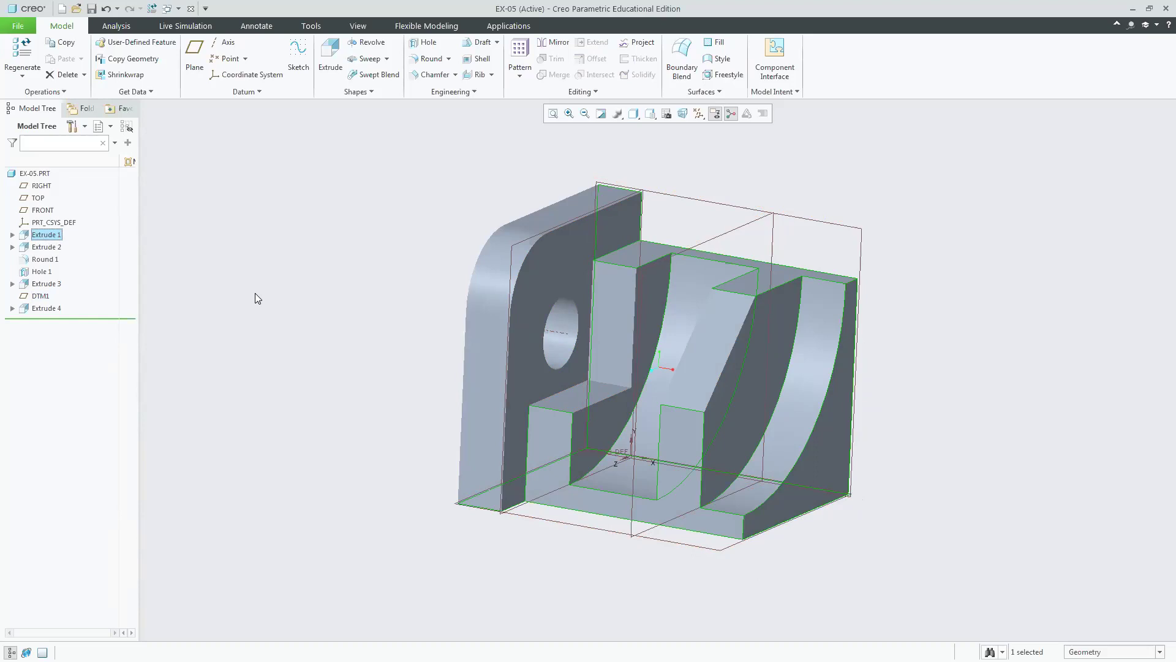
{"action": "key", "text": "shift+Down"}
{"action": "key", "text": "shift+Down"}
{"action": "key", "text": "shift+Down"}
{"action": "key", "text": "shift+Down"}
{"action": "key", "text": "shift+Down"}
{"action": "key", "text": "shift+Down"}
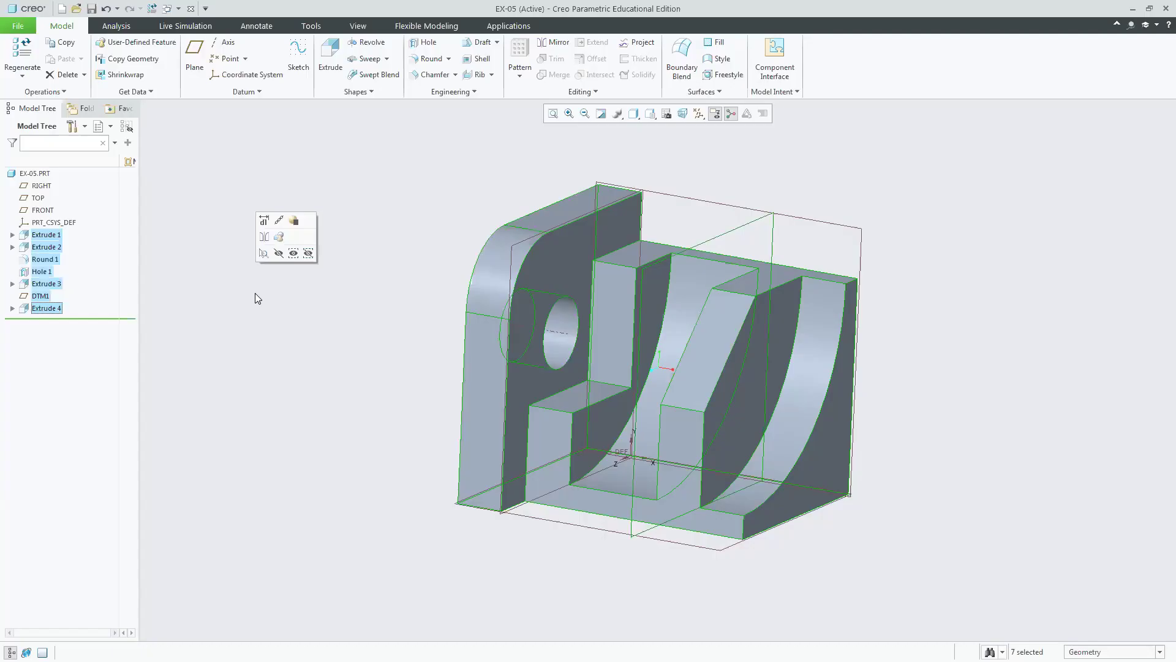
{"action": "key", "text": "Delete"}
{"action": "left_click", "coordinate": [554, 353]}
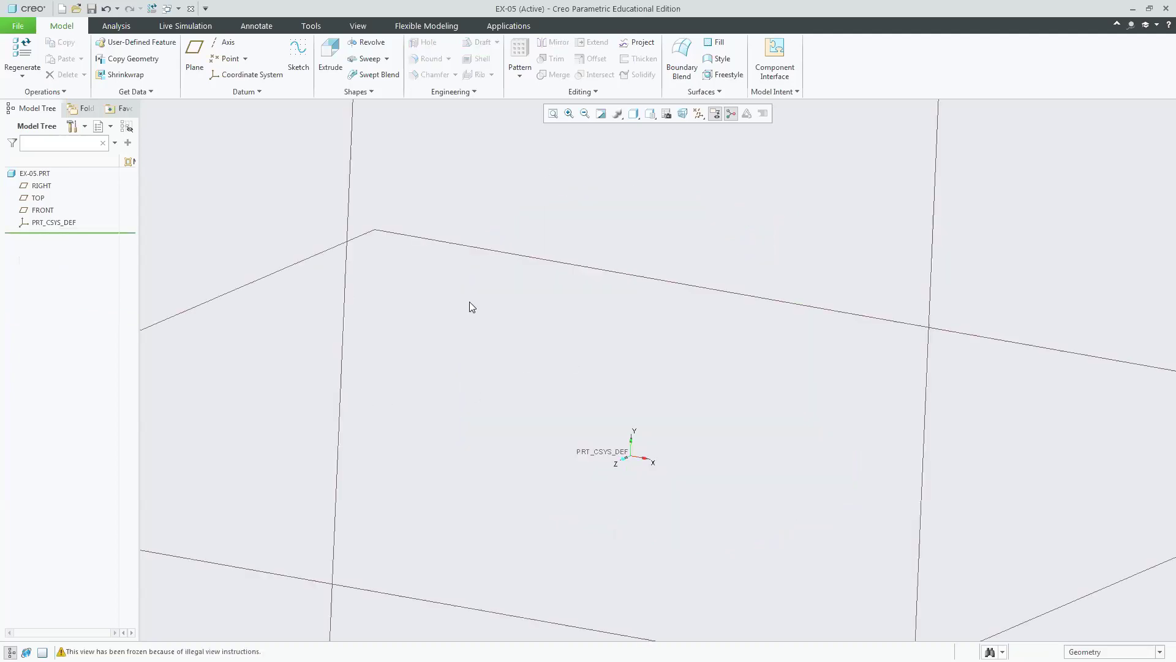
- Start an extrude sketch on the RIGHT plane, oriented with the TOP plane facing top and viewed square-on
{"action": "left_click", "coordinate": [555, 112]}
{"action": "left_click", "coordinate": [650, 115]}
{"action": "left_click", "coordinate": [660, 128]}
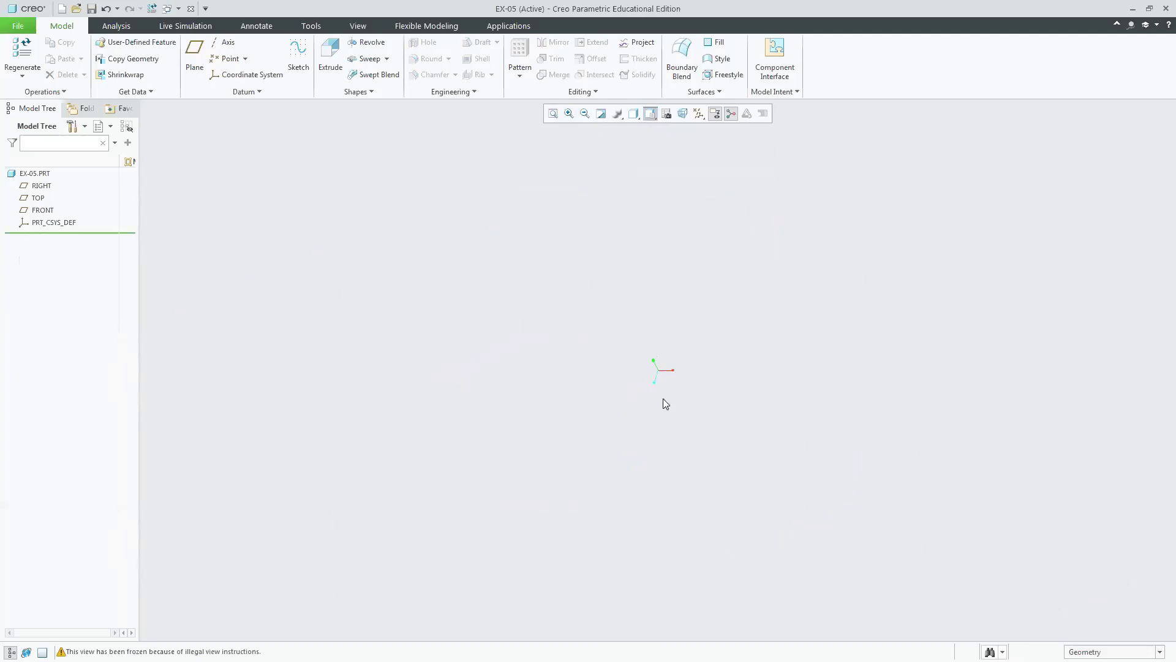
{"action": "left_click", "coordinate": [605, 299]}
{"action": "left_click", "coordinate": [331, 55]}
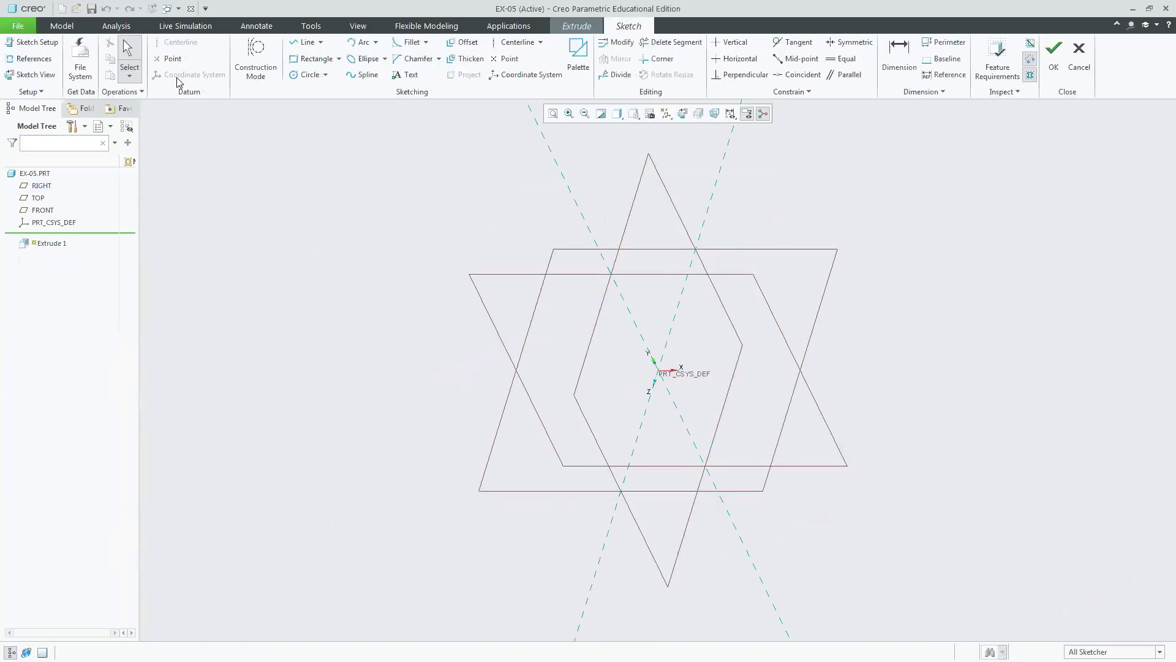
{"action": "left_click", "coordinate": [22, 42]}
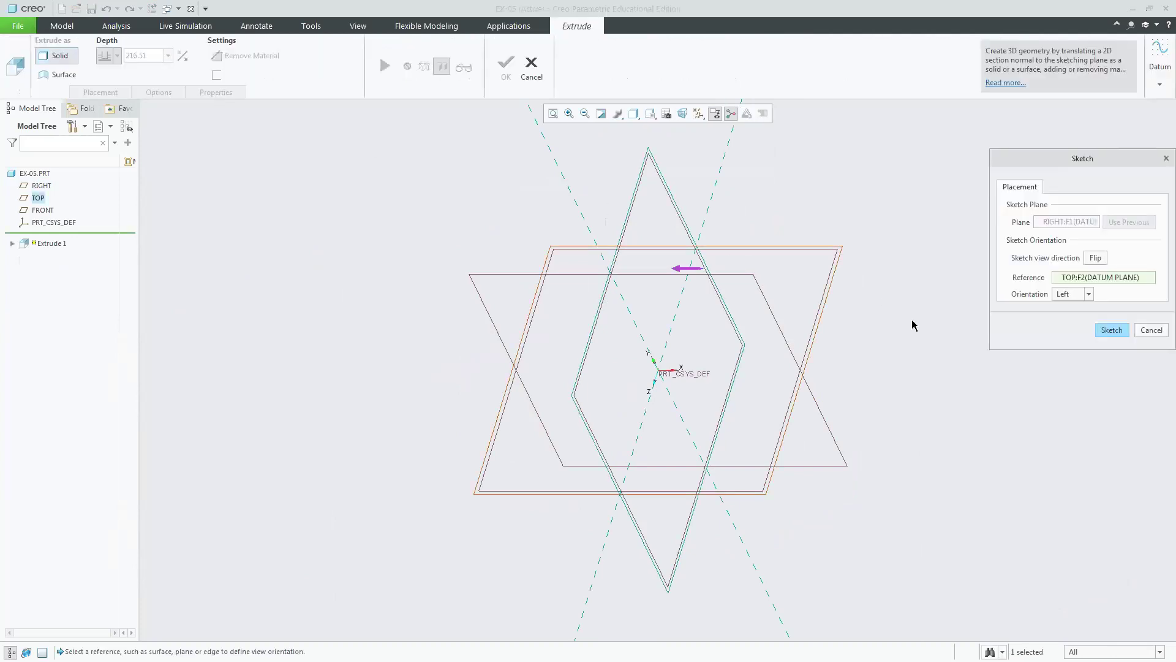
{"action": "left_click", "coordinate": [1082, 293]}
{"action": "left_click", "coordinate": [1068, 304]}
{"action": "left_click", "coordinate": [1109, 334]}
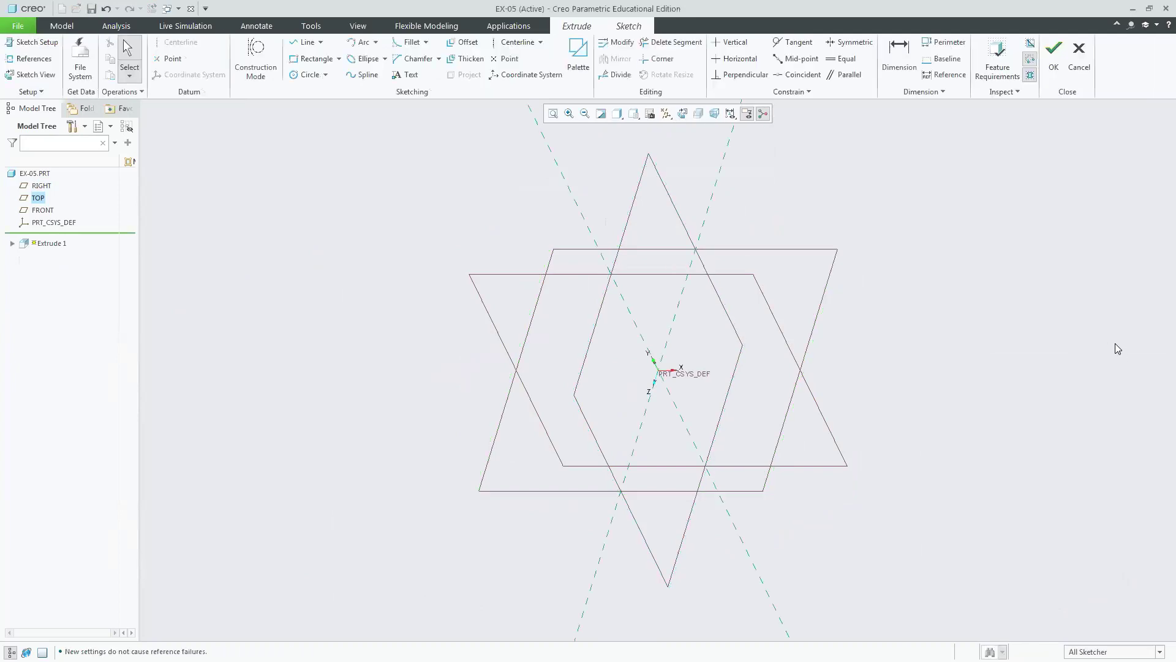
{"action": "left_click", "coordinate": [681, 114]}
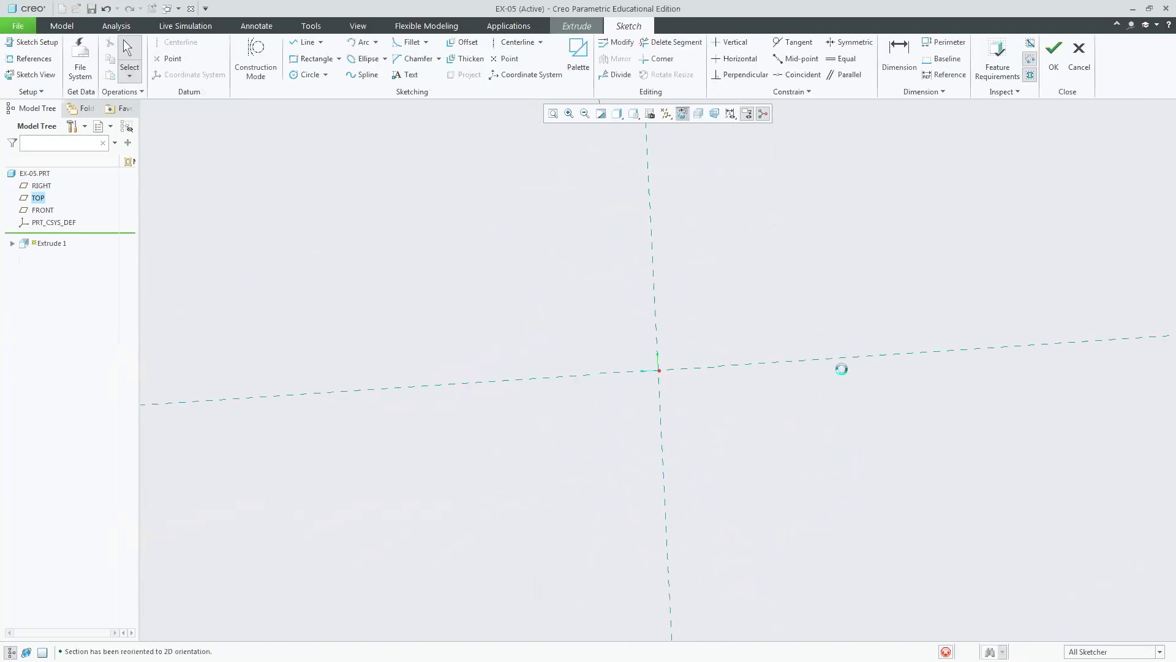
- Sketch a closed rectangle of lines with one corner at the origin, about 246 mm wide along the horizontal reference
{"action": "left_click", "coordinate": [306, 42]}
{"action": "left_click", "coordinate": [658, 369]}
{"action": "left_click", "coordinate": [658, 172]}
{"action": "left_click", "coordinate": [449, 172]}
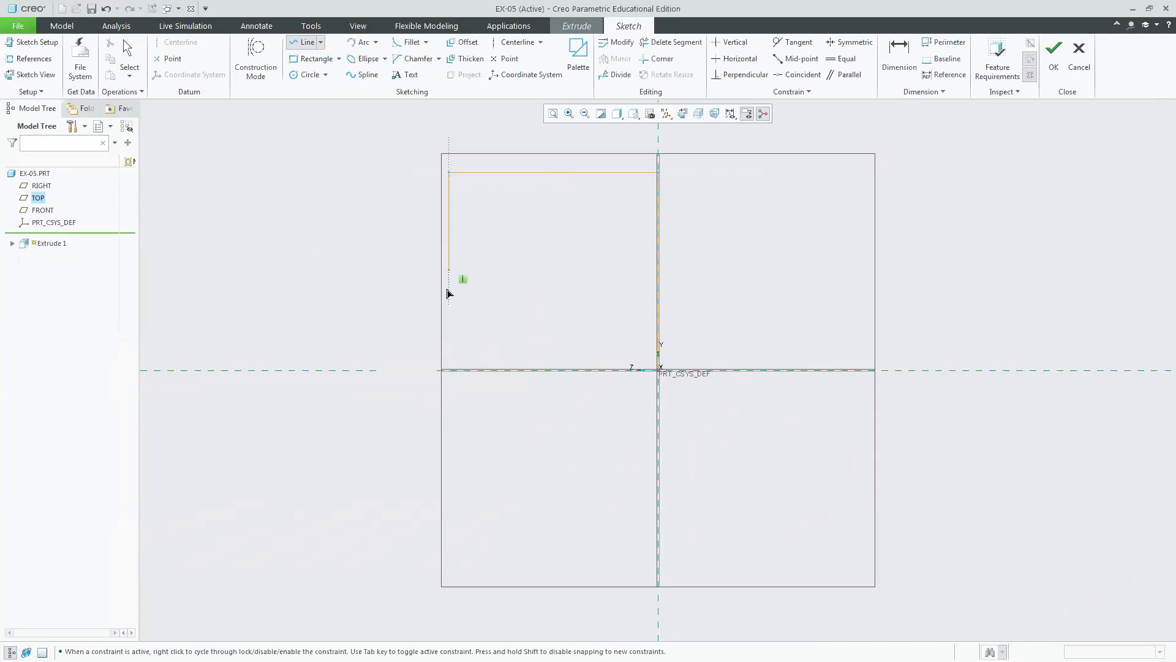
{"action": "left_click", "coordinate": [449, 358]}
{"action": "left_click", "coordinate": [665, 47]}
{"action": "left_click", "coordinate": [449, 265]}
{"action": "left_click", "coordinate": [304, 43]}
{"action": "left_click", "coordinate": [449, 172]}
{"action": "left_click", "coordinate": [449, 370]}
{"action": "left_click", "coordinate": [654, 371]}
{"action": "middle_click", "coordinate": [750, 319]}
- Set the rectangle's height and width to 90 mm each, and place the height dimension close to the profile
{"action": "left_click_drag", "start_coordinate": [642, 297], "coordinate": [730, 275]}
{"action": "double_click", "coordinate": [730, 275]}
{"action": "type", "text": "90"}
{"action": "key", "text": "Return"}
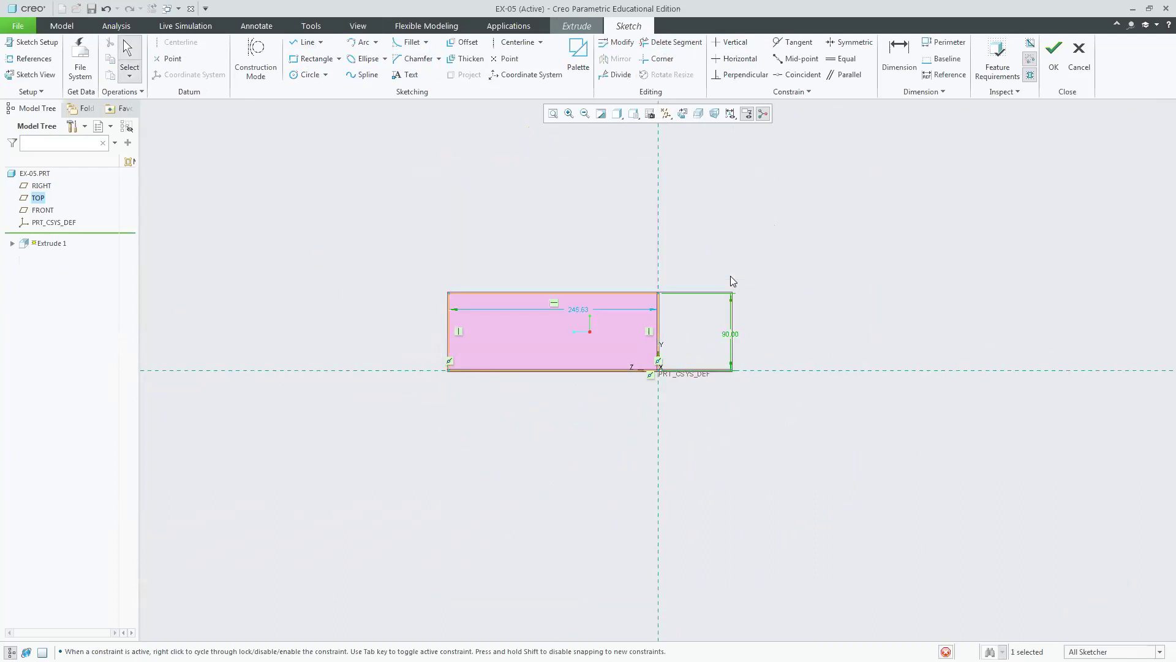
{"action": "double_click", "coordinate": [582, 310]}
{"action": "type", "text": "90"}
{"action": "key", "text": "Return"}
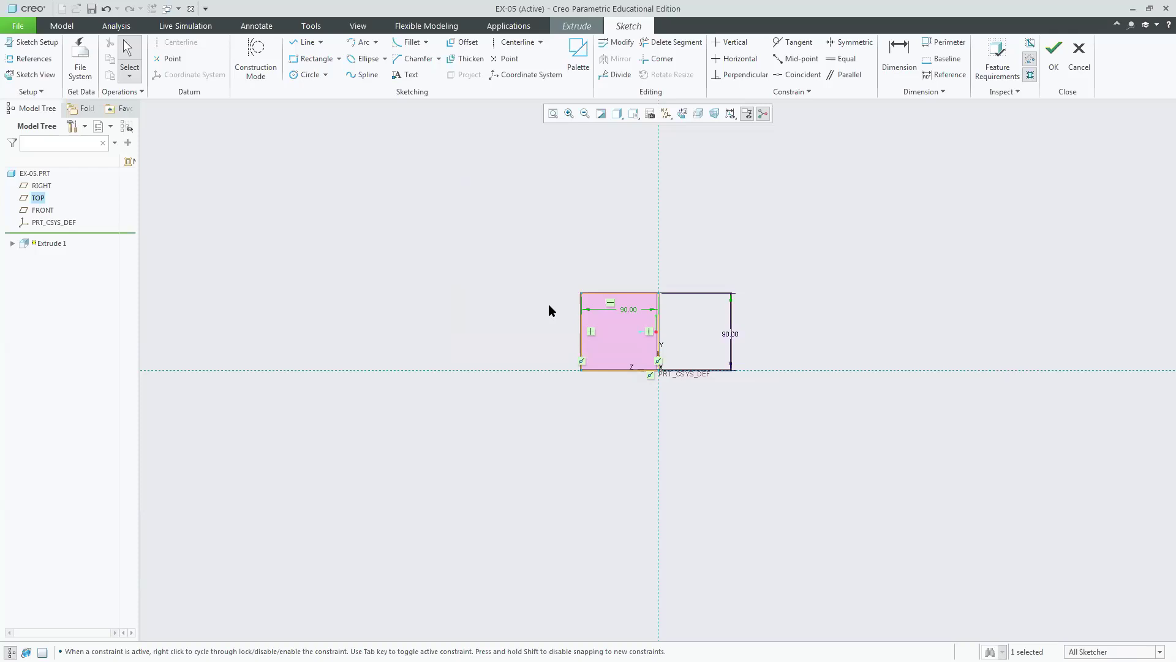
{"action": "left_click_drag", "start_coordinate": [731, 343], "coordinate": [666, 338]}
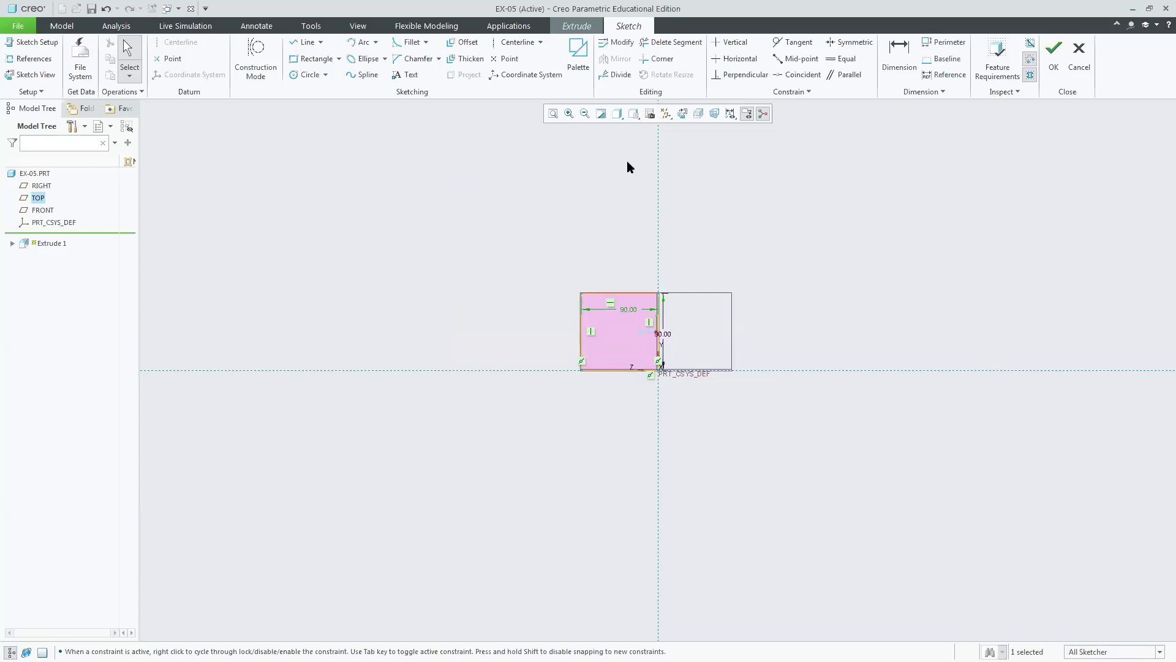
- Finish the sketch and extrude the square profile as a solid block 100 mm deep
{"action": "left_click", "coordinate": [1054, 57]}
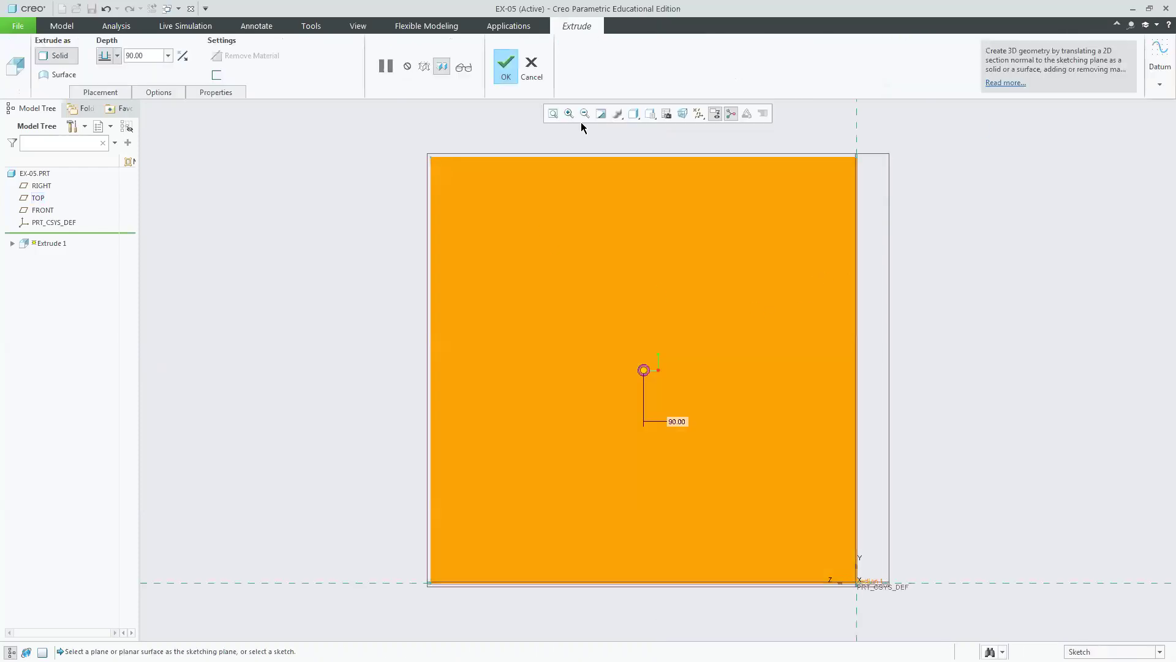
{"action": "left_click", "coordinate": [651, 114]}
{"action": "left_click", "coordinate": [654, 126]}
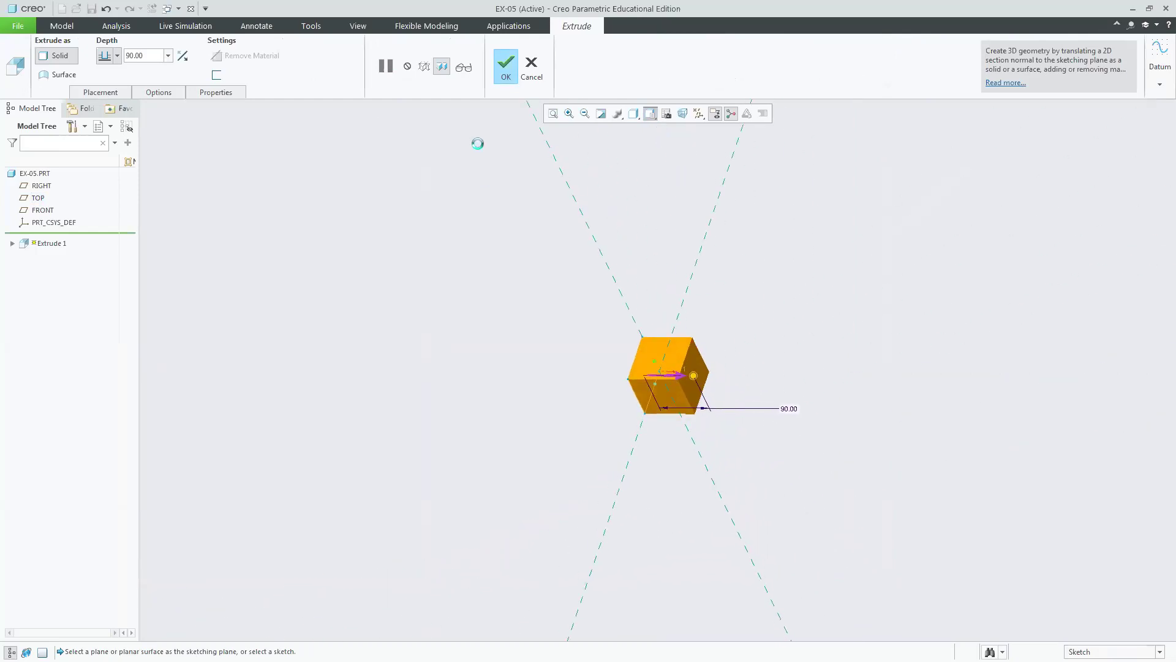
{"action": "double_click", "coordinate": [149, 59]}
{"action": "type", "text": "100"}
{"action": "key", "text": "Return"}
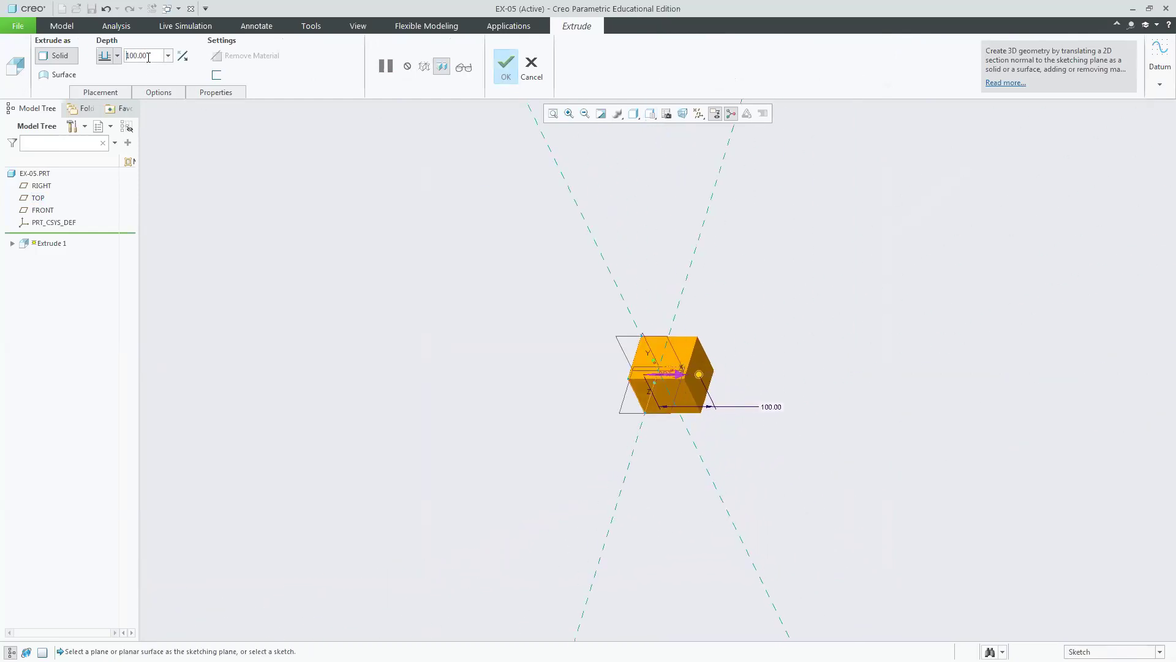
{"action": "left_click", "coordinate": [514, 72]}
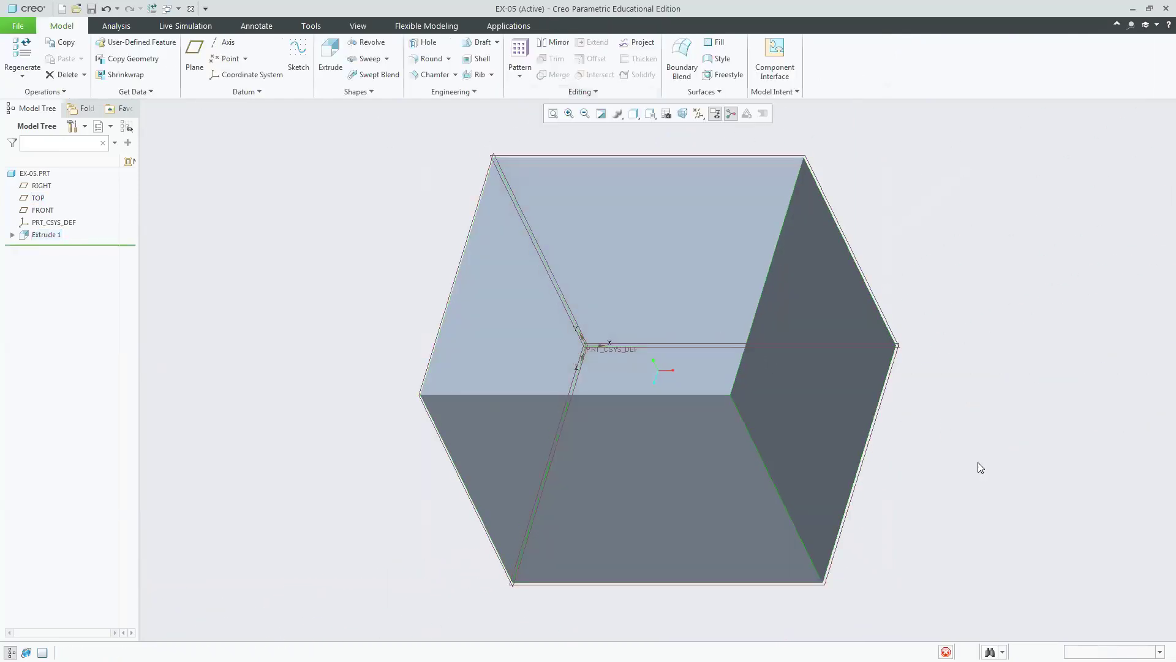
- Check the EX5 drawing in Chrome, and start an extrude sketch on the block's far end face with the TOP plane facing top
{"action": "left_click", "coordinate": [851, 421]}
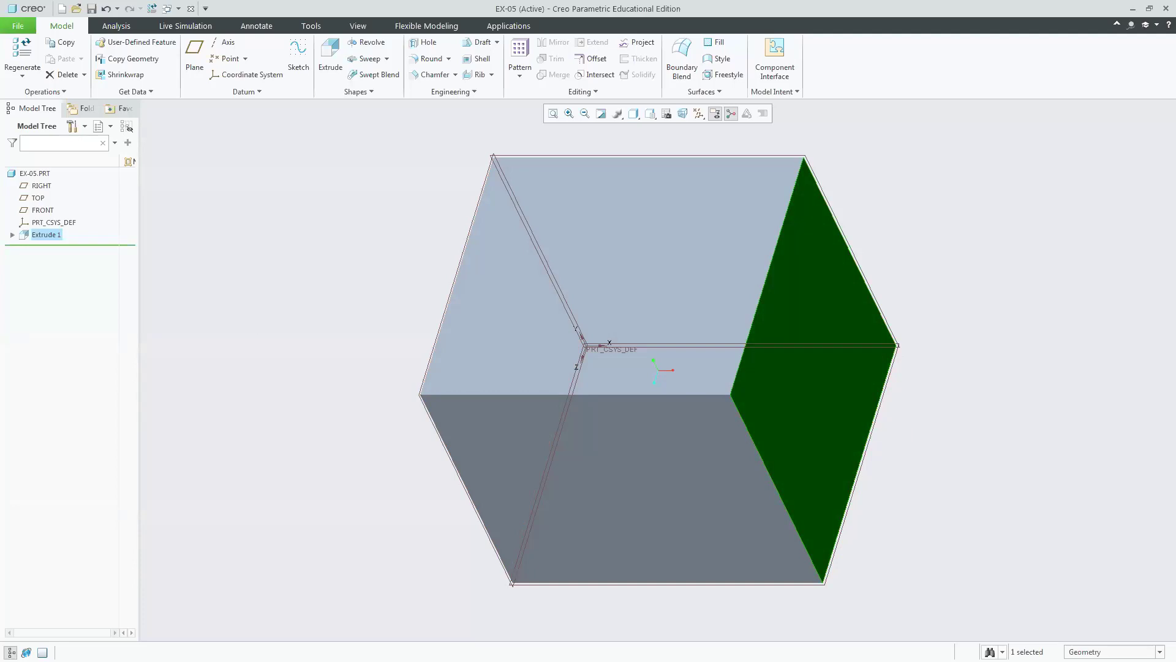
{"action": "key", "text": "alt+Tab"}
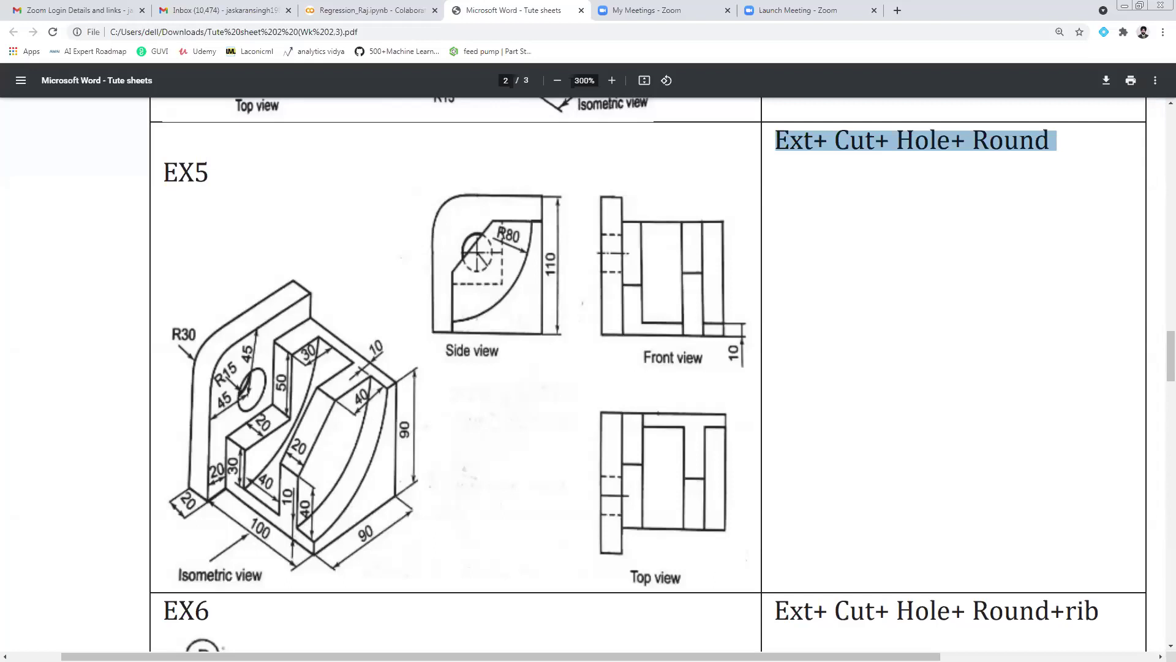
{"action": "key", "text": "alt+Tab"}
{"action": "left_click", "coordinate": [330, 55]}
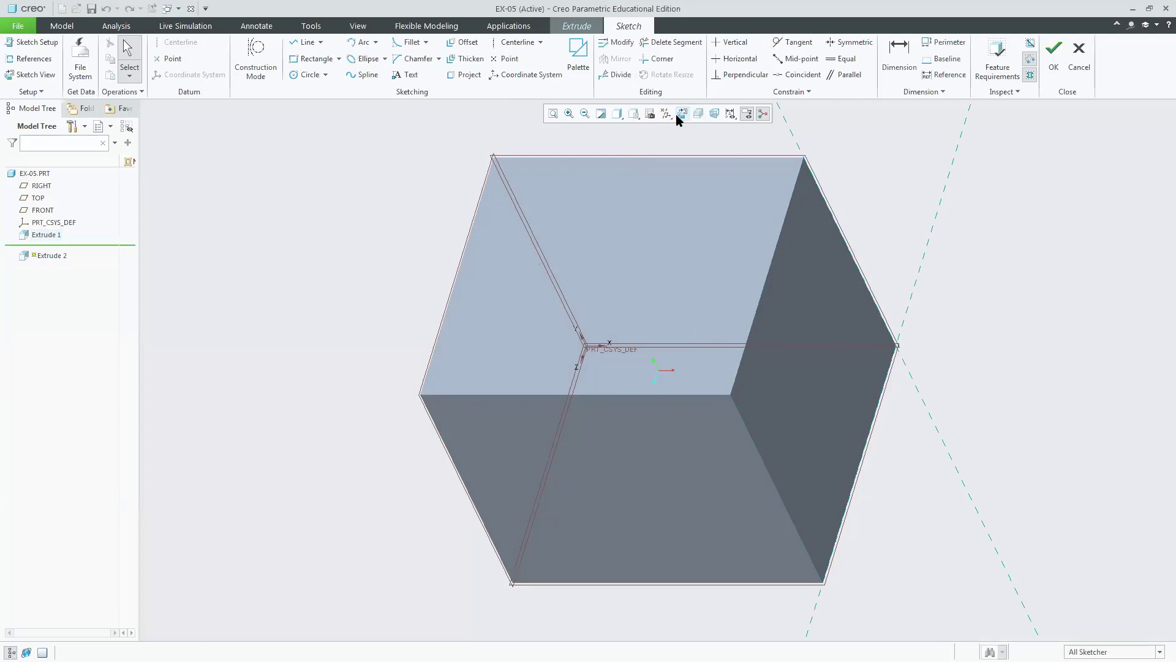
{"action": "left_click", "coordinate": [677, 116]}
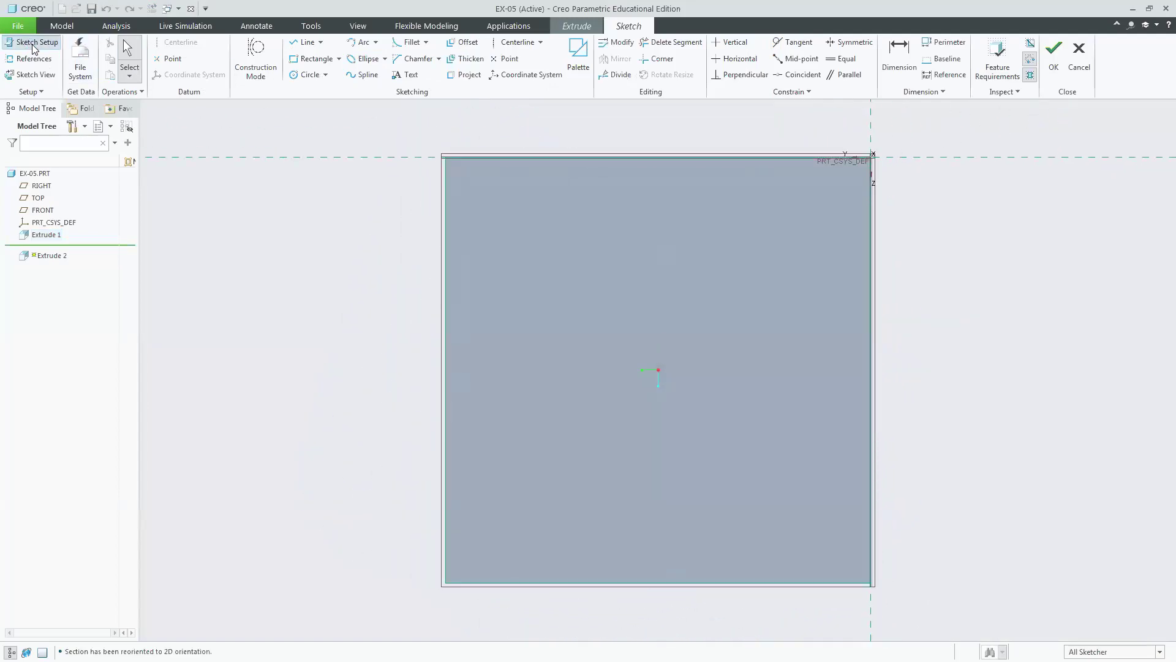
{"action": "left_click", "coordinate": [32, 43]}
{"action": "left_click", "coordinate": [1074, 296]}
{"action": "left_click", "coordinate": [1066, 305]}
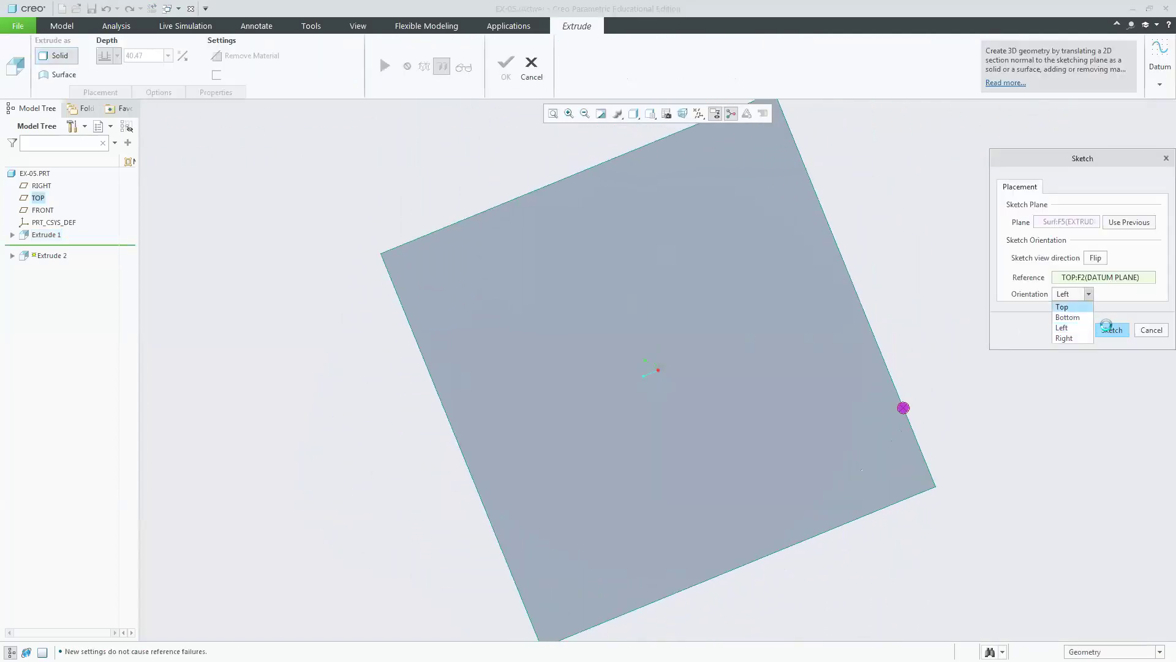
{"action": "left_click", "coordinate": [1111, 329]}
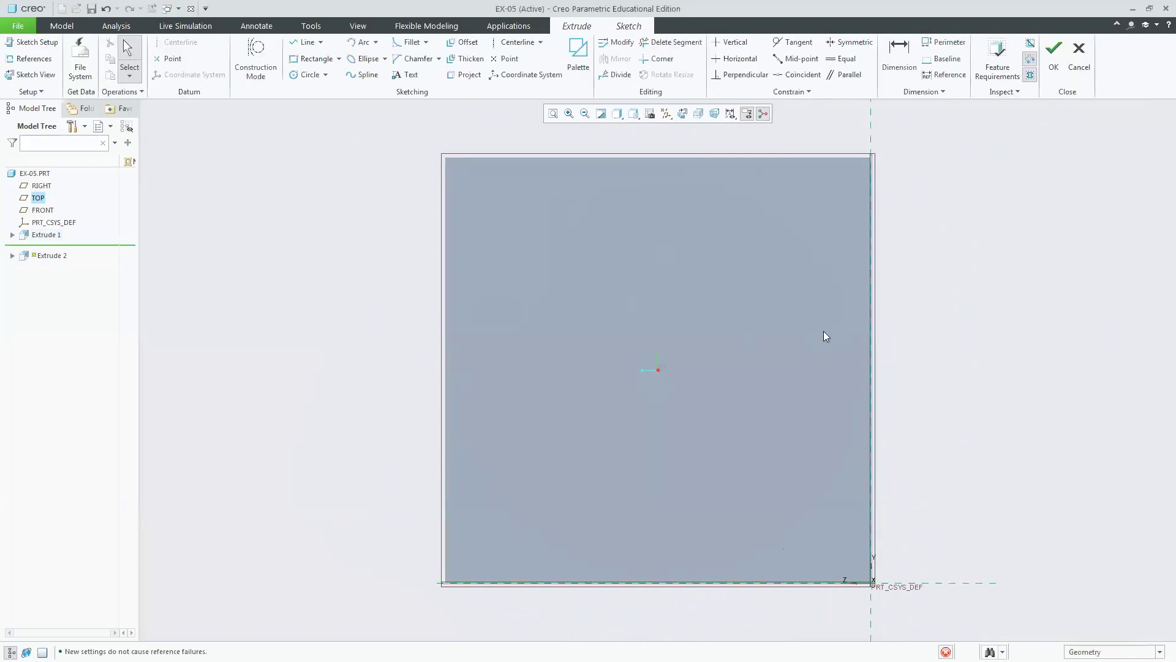
{"action": "left_click", "coordinate": [304, 41]}
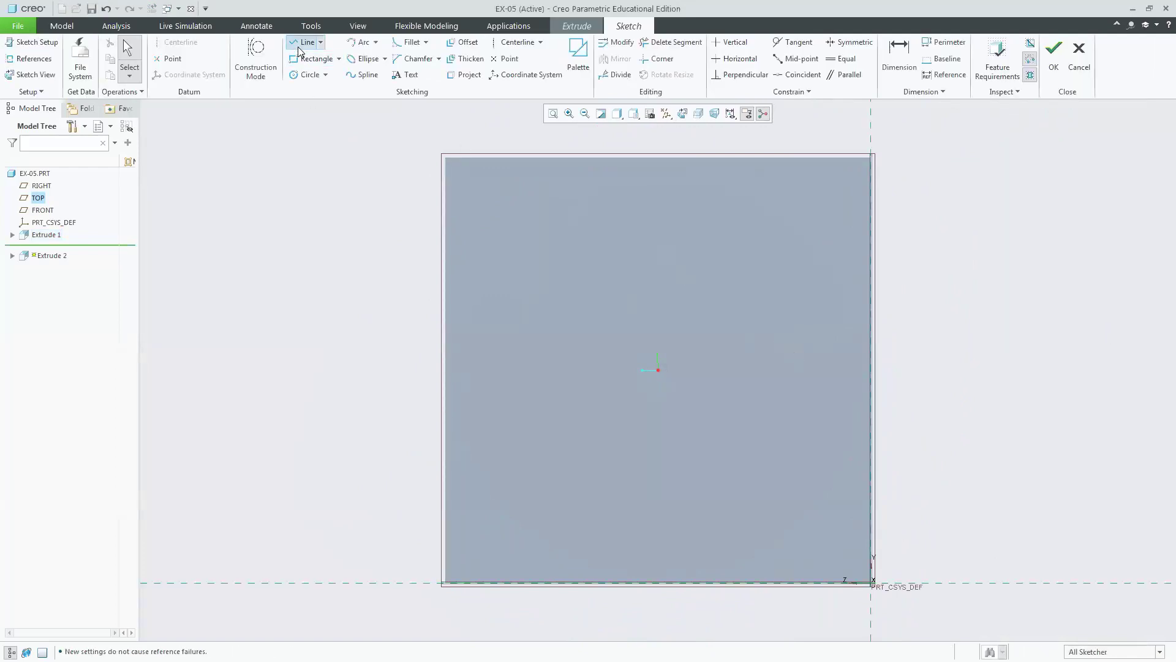
{"action": "left_click", "coordinate": [872, 158]}
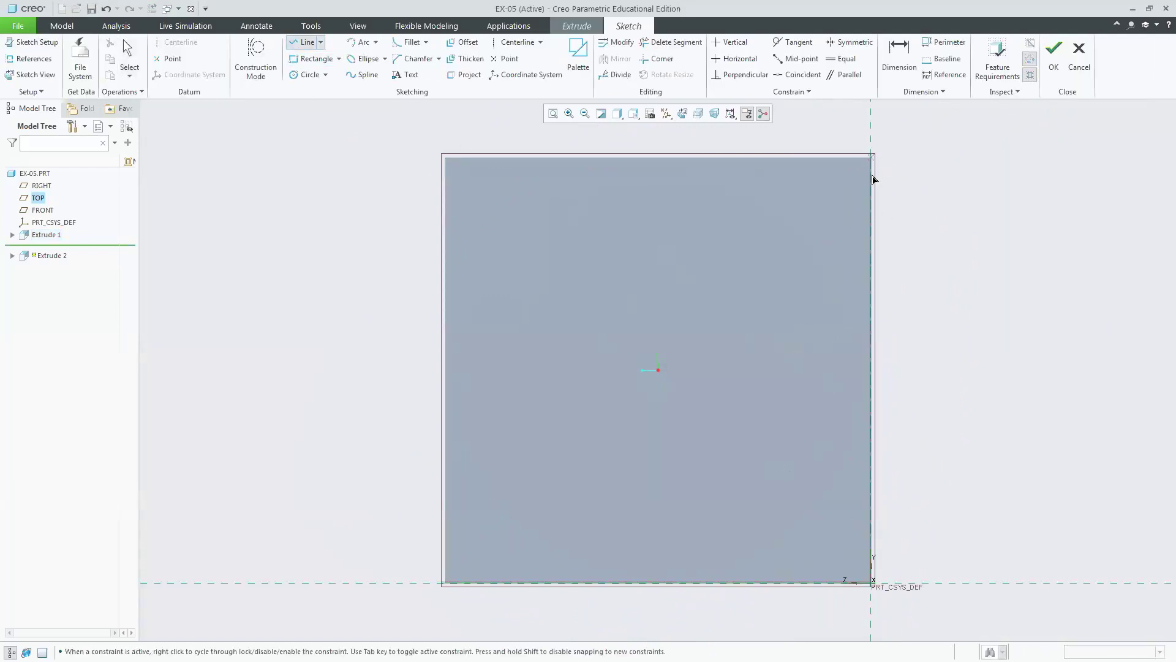
{"action": "left_click", "coordinate": [807, 158]}
{"action": "middle_click", "coordinate": [810, 213]}
{"action": "left_click", "coordinate": [670, 42]}
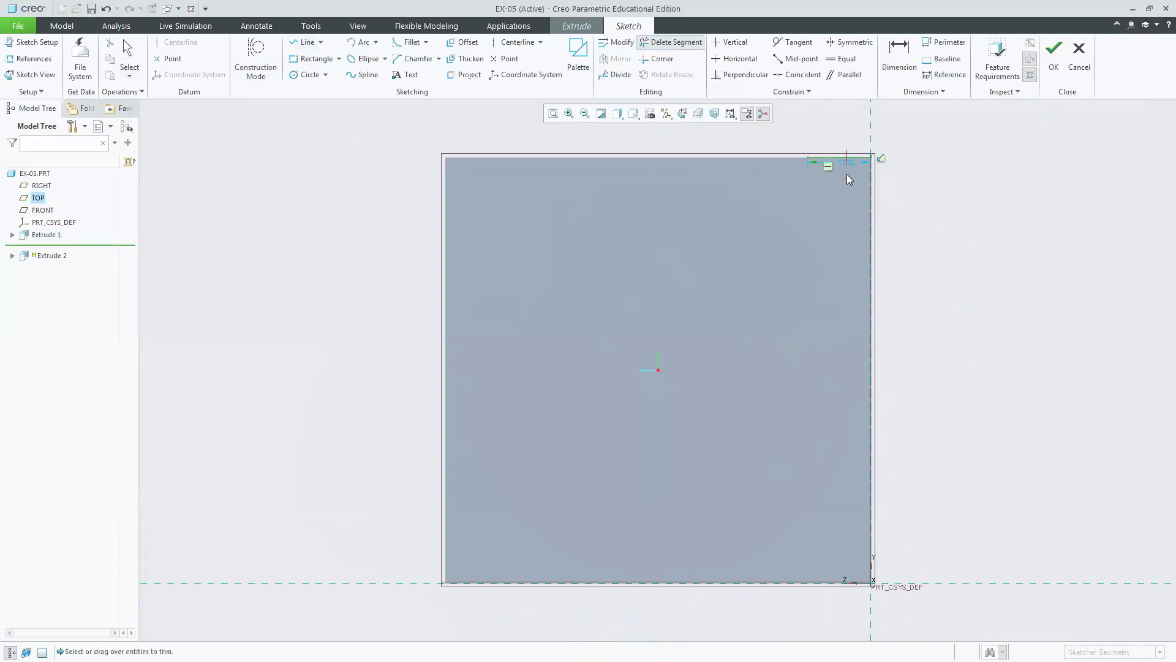
- Sketch an arc of about 72 mm radius from the face's top edge to its front vertical edge
{"action": "left_click", "coordinate": [362, 45]}
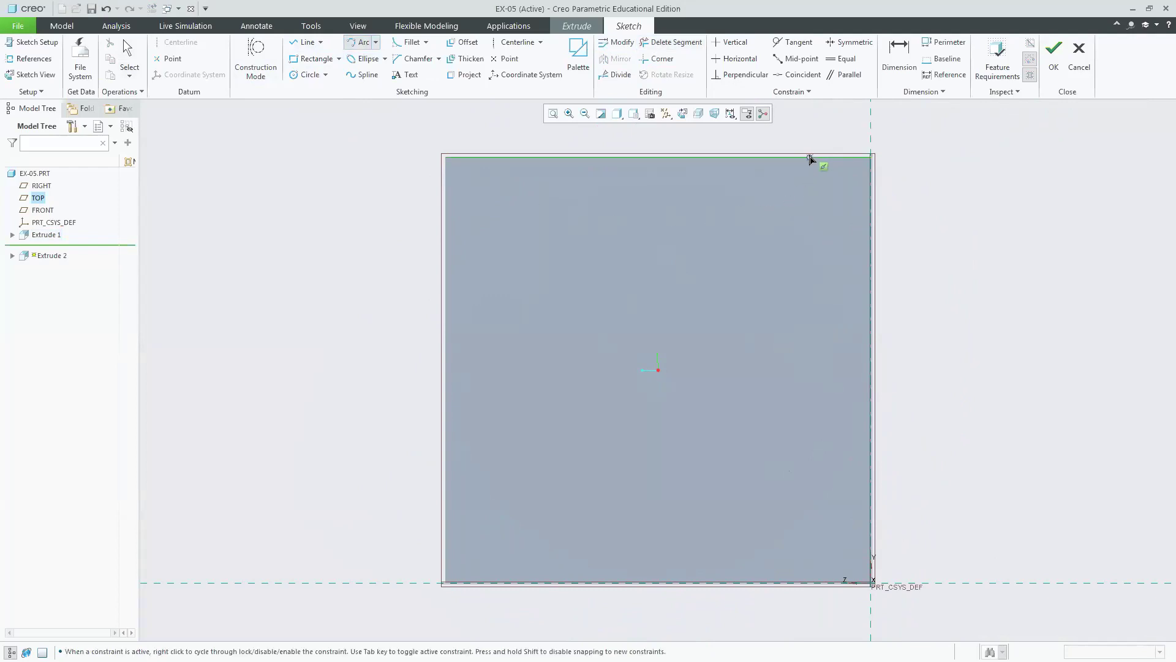
{"action": "left_click", "coordinate": [447, 530]}
{"action": "left_click", "coordinate": [697, 433]}
{"action": "middle_click", "coordinate": [1022, 353]}
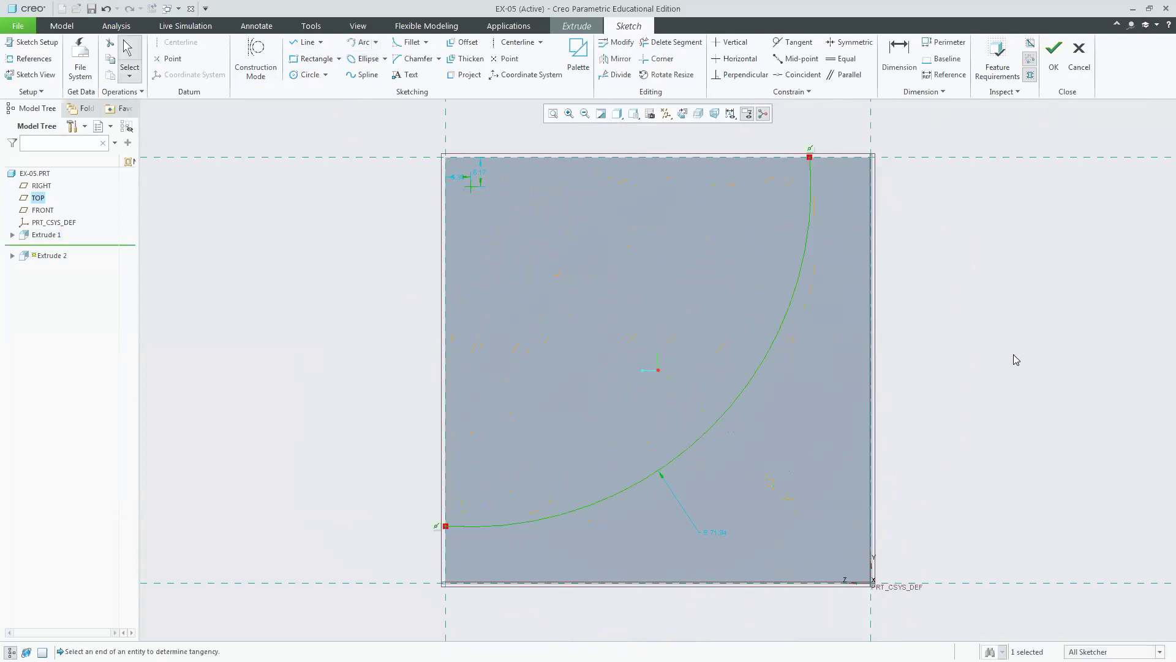
- Close the arc into a quarter-round profile with two lines along the face's top and front vertical edges
{"action": "left_click", "coordinate": [305, 42]}
{"action": "left_click", "coordinate": [810, 158]}
{"action": "left_click", "coordinate": [446, 157]}
{"action": "left_click", "coordinate": [445, 525]}
{"action": "middle_click", "coordinate": [557, 389]}
{"action": "middle_click", "coordinate": [554, 384]}
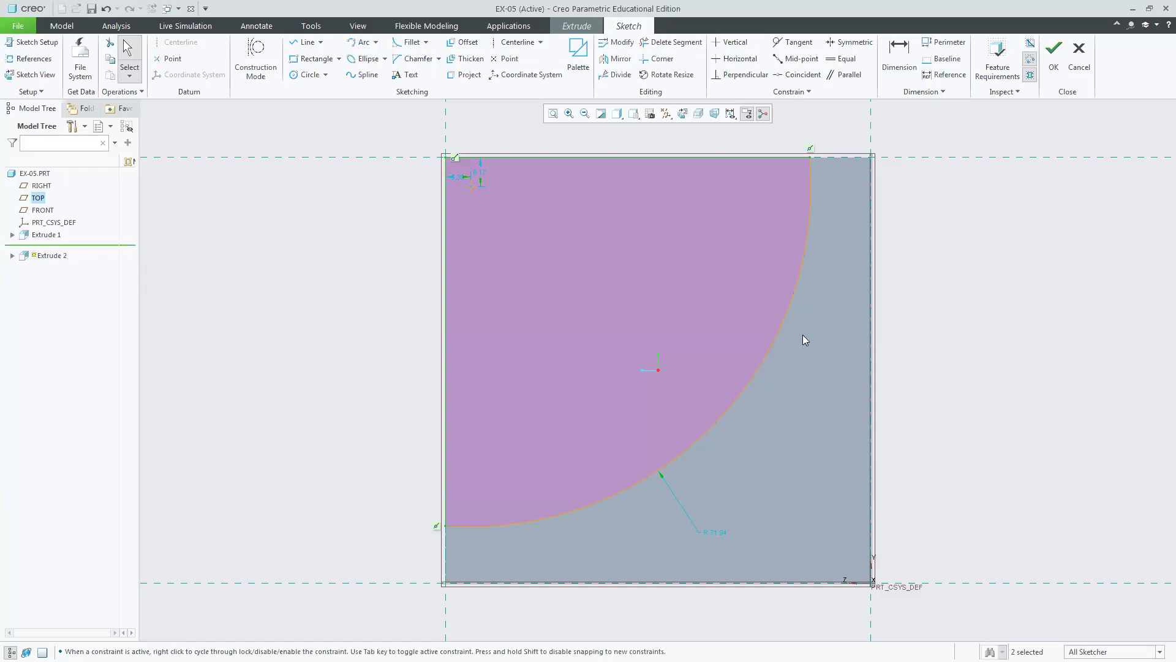
- Dimension the arc's upper endpoint from the face's rear edge and its lower endpoint from the face's bottom edge
{"action": "left_click", "coordinate": [899, 53]}
{"action": "left_click", "coordinate": [809, 157]}
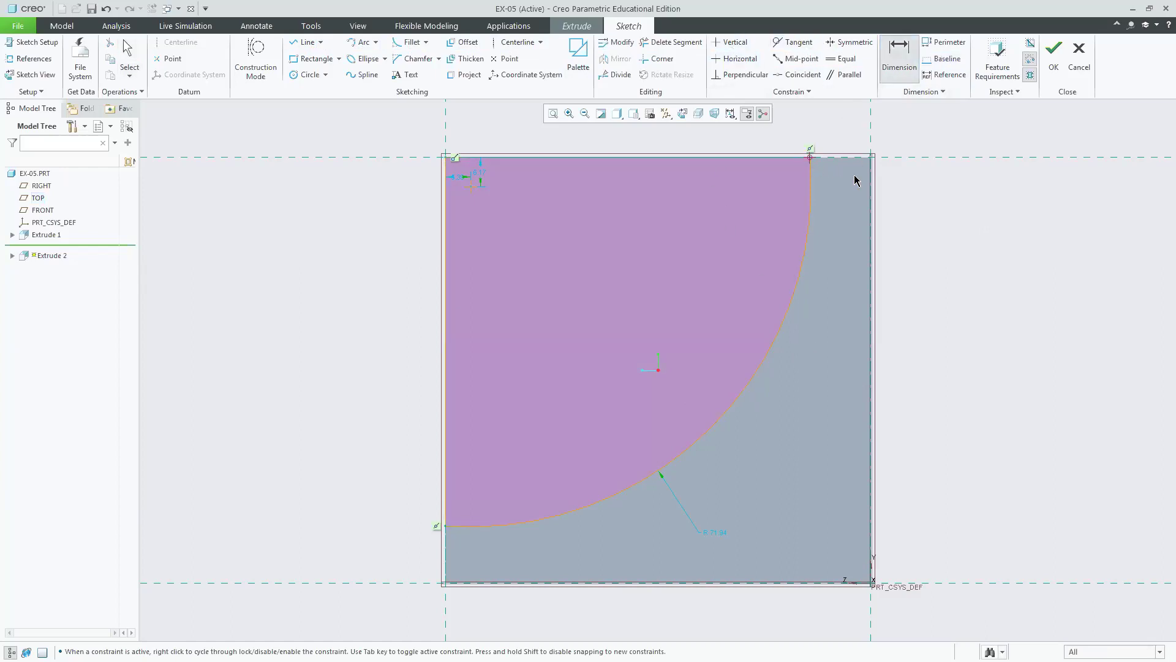
{"action": "left_click", "coordinate": [872, 158]}
{"action": "middle_click", "coordinate": [838, 134]}
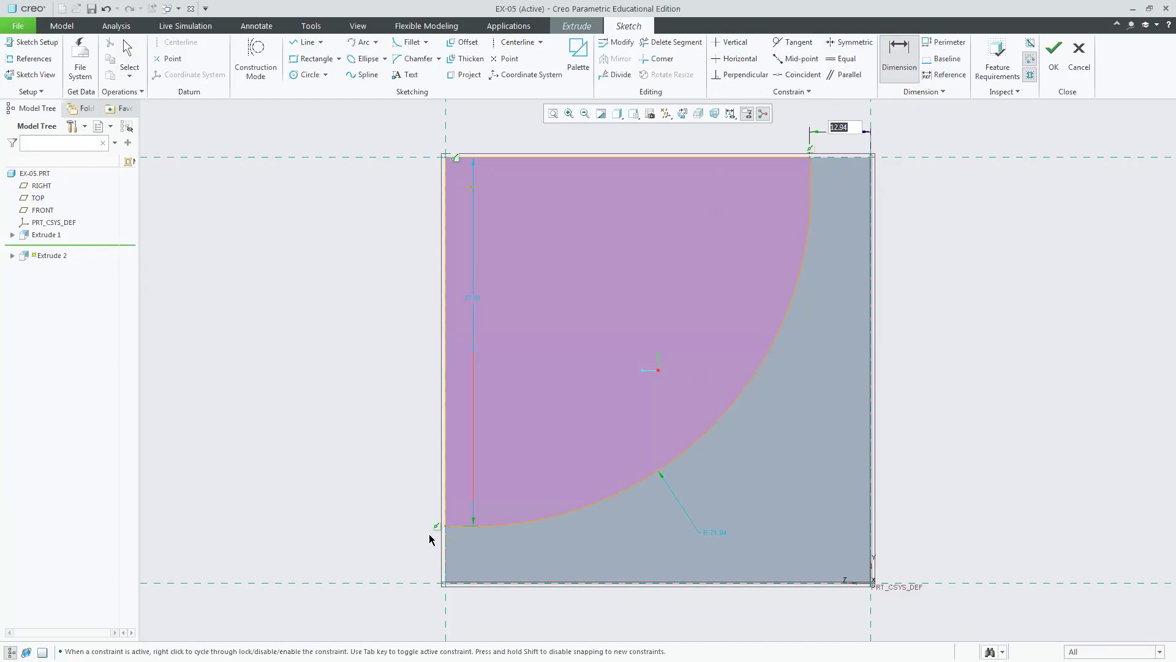
{"action": "left_click", "coordinate": [447, 527]}
{"action": "left_click", "coordinate": [442, 583]}
{"action": "middle_click", "coordinate": [406, 555]}
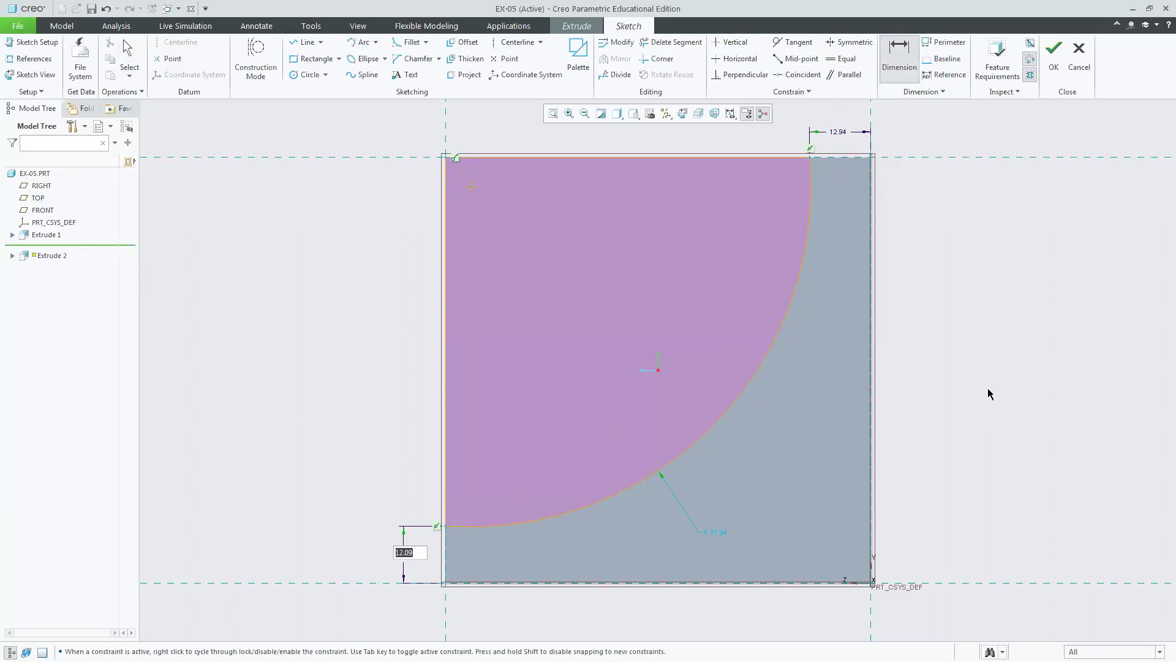
{"action": "key", "text": "Return"}
- Set both arc endpoint offsets, from the rear edge and from the bottom edge, to 10 mm
{"action": "double_click", "coordinate": [838, 132]}
{"action": "type", "text": "10"}
{"action": "key", "text": "Return"}
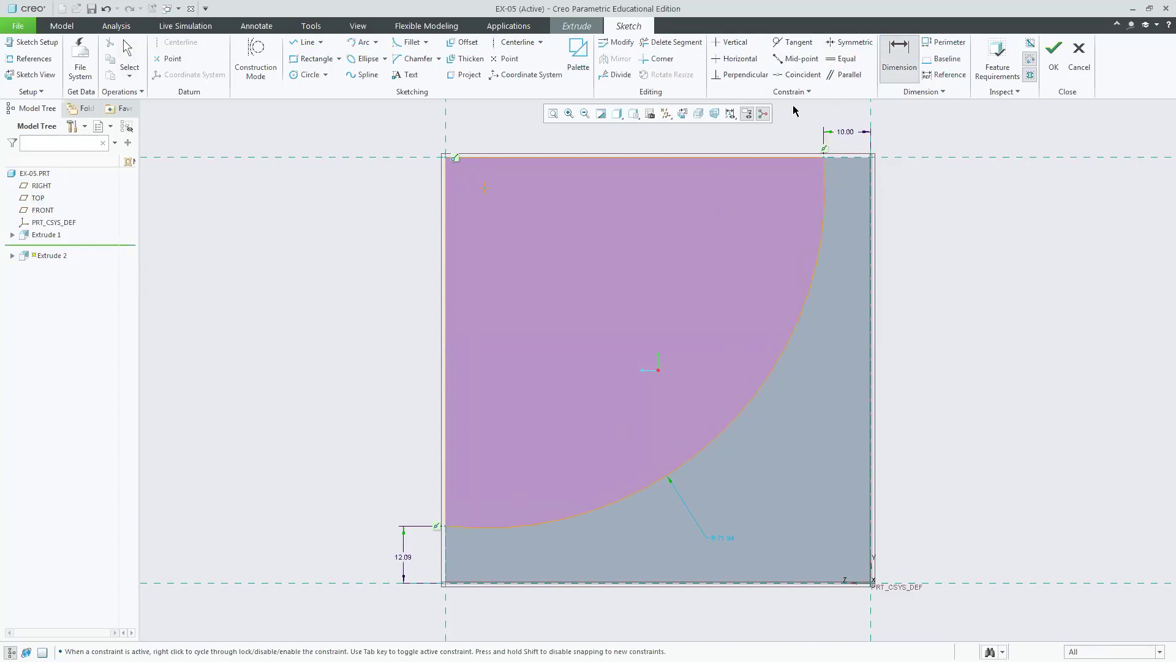
{"action": "double_click", "coordinate": [398, 557]}
{"action": "type", "text": "10"}
{"action": "key", "text": "Return"}
{"action": "middle_click", "coordinate": [691, 475]}
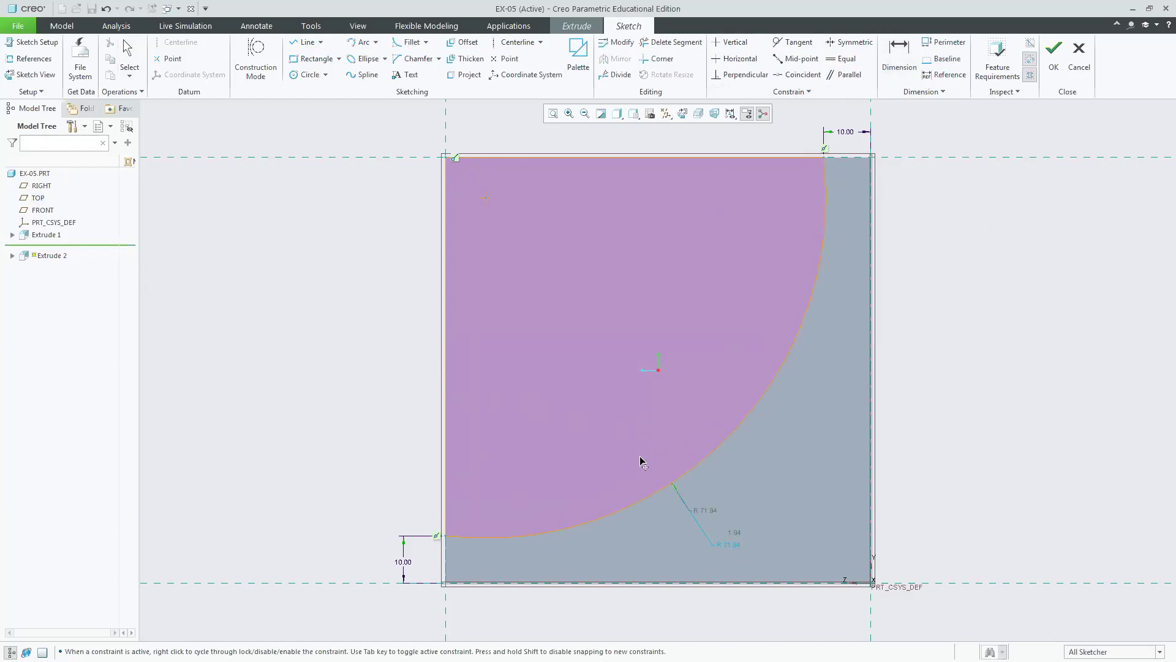
- Move the arc's radius dimension inside the profile and constrain the arc perpendicular to the vertical closing line
{"action": "left_click_drag", "start_coordinate": [619, 432], "coordinate": [619, 432]}
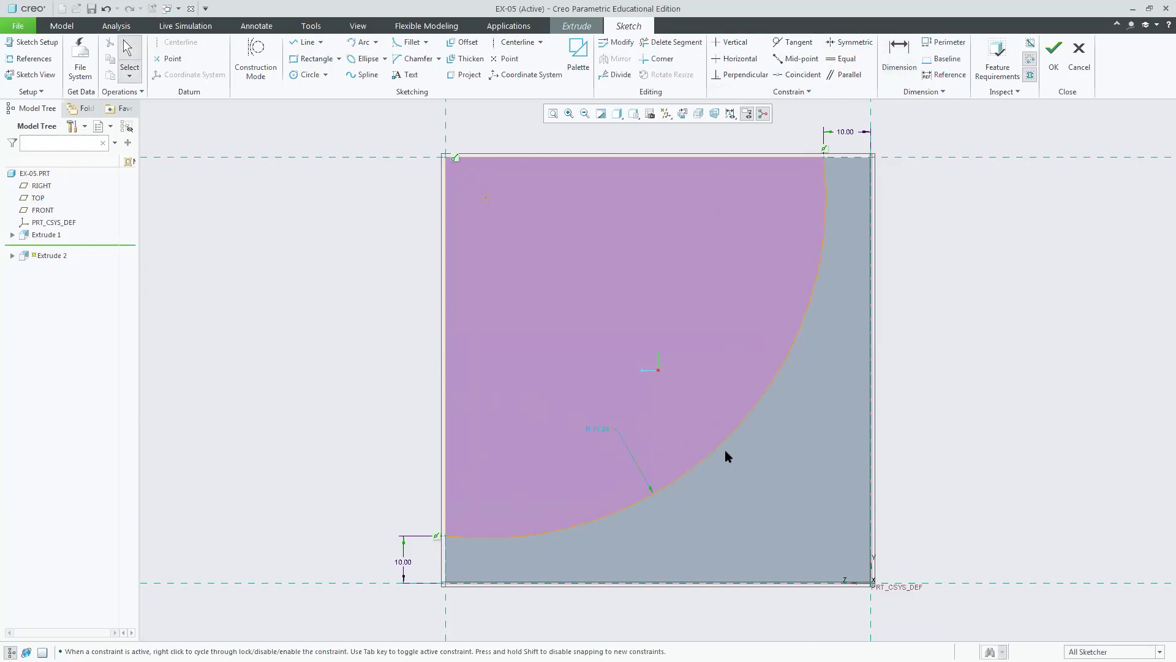
{"action": "left_click", "coordinate": [759, 76]}
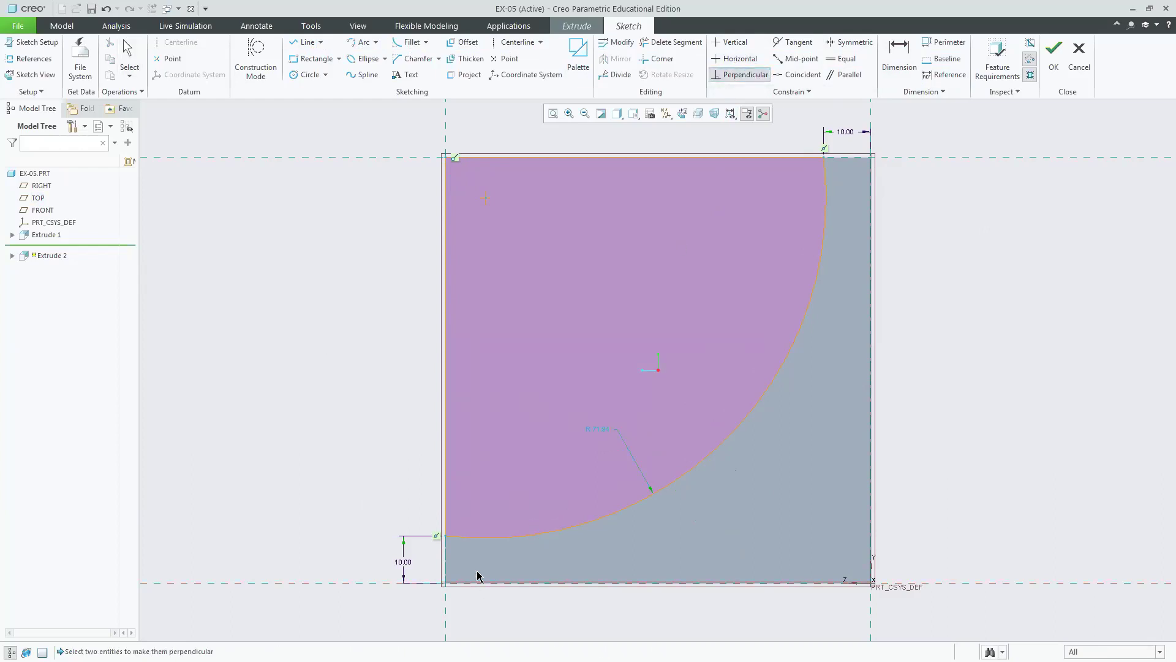
{"action": "left_click", "coordinate": [445, 558]}
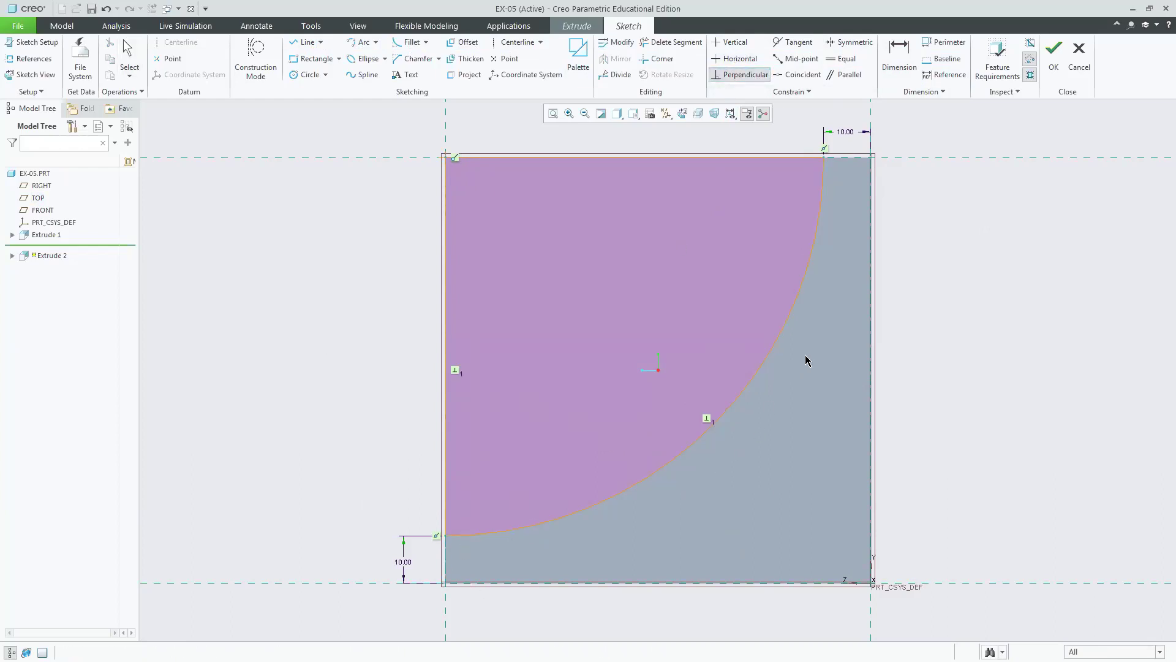
- Finish the sketch and cut the quarter-round profile 20 mm deep into the block, removing material
{"action": "left_click", "coordinate": [1053, 49]}
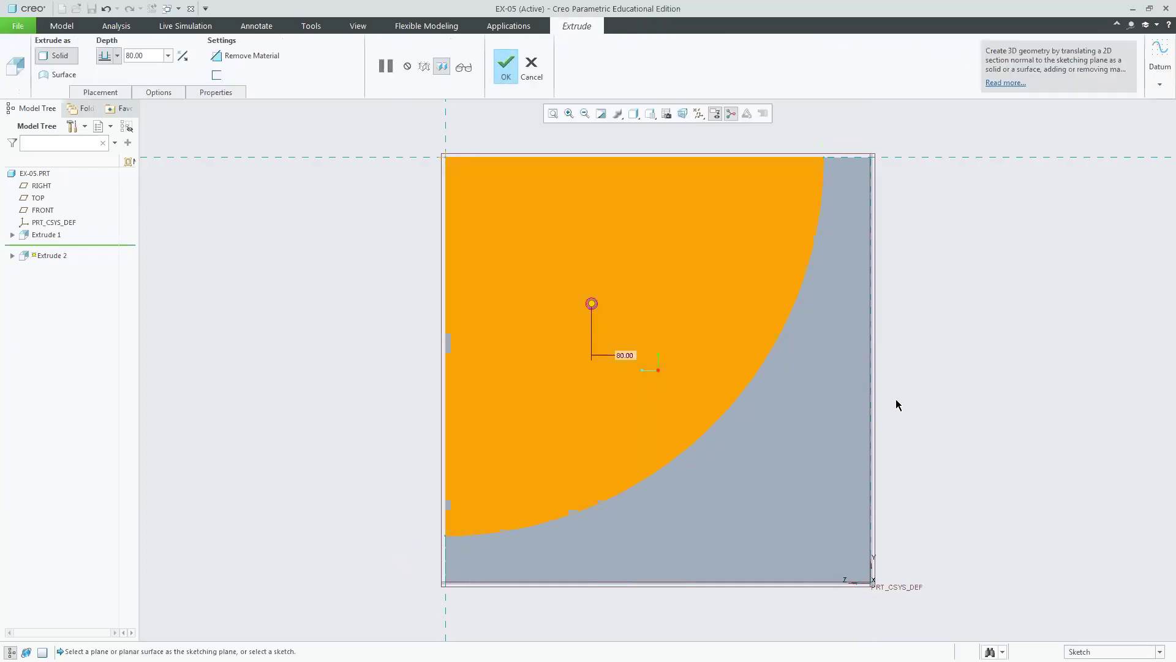
{"action": "scroll", "coordinate": [895, 399], "scroll_direction": "up", "scroll_amount": 3}
{"action": "left_click", "coordinate": [651, 113]}
{"action": "left_click", "coordinate": [665, 131]}
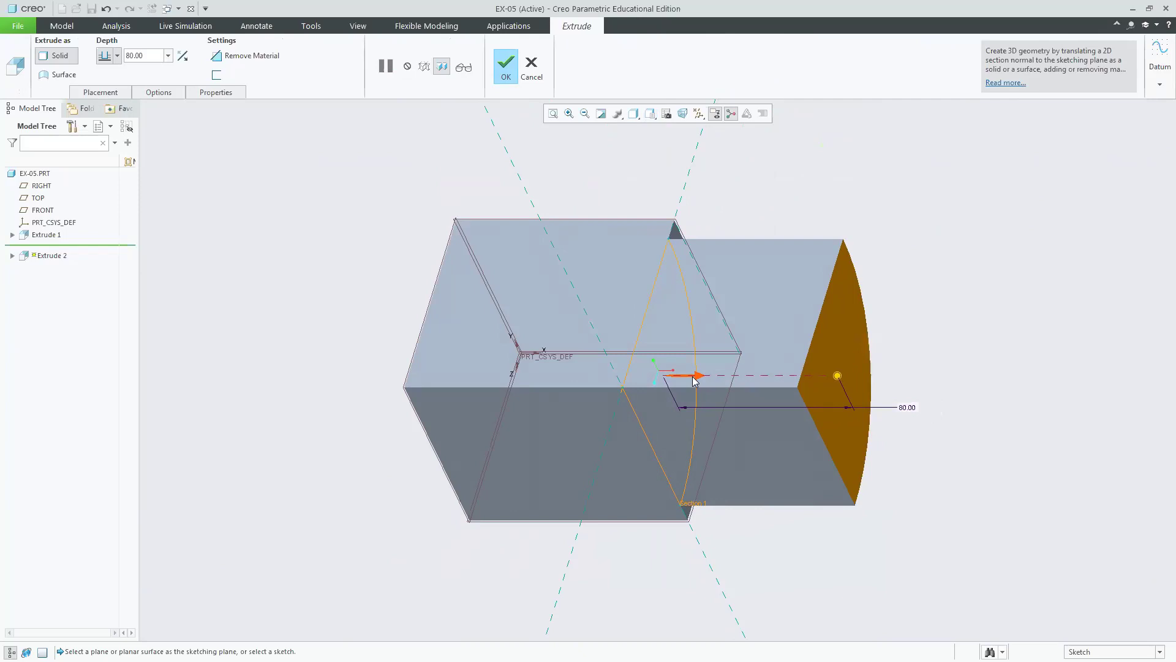
{"action": "left_click", "coordinate": [694, 380]}
{"action": "left_click_drag", "start_coordinate": [482, 375], "coordinate": [635, 375]}
{"action": "left_click", "coordinate": [482, 166]}
{"action": "left_click", "coordinate": [147, 53]}
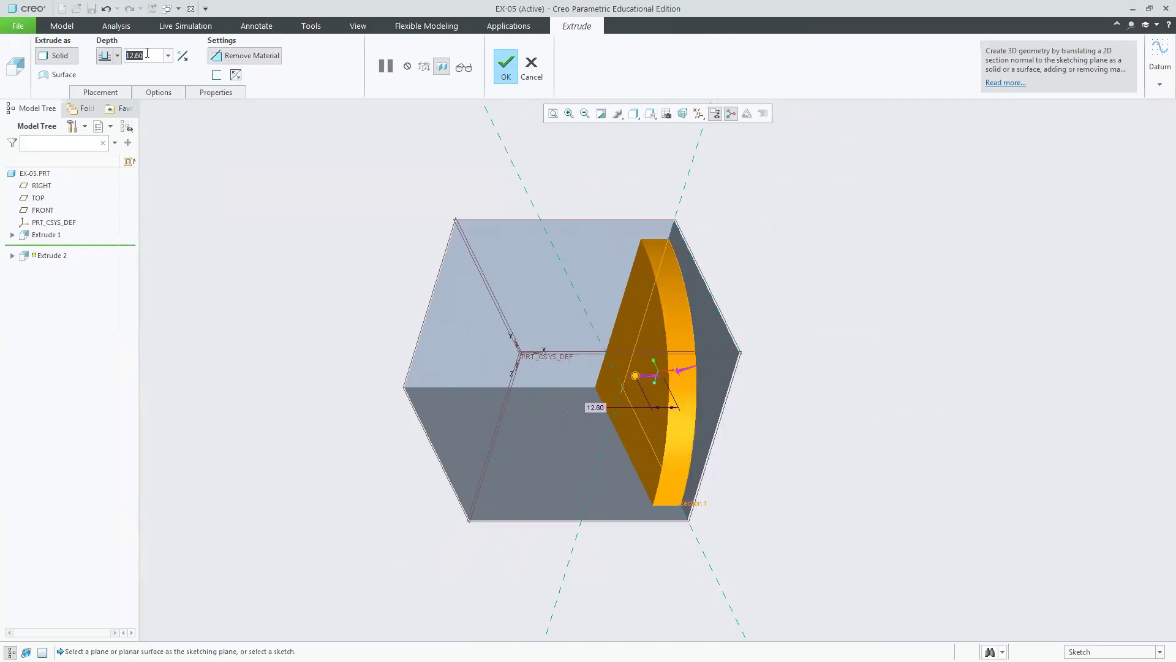
{"action": "type", "text": "20"}
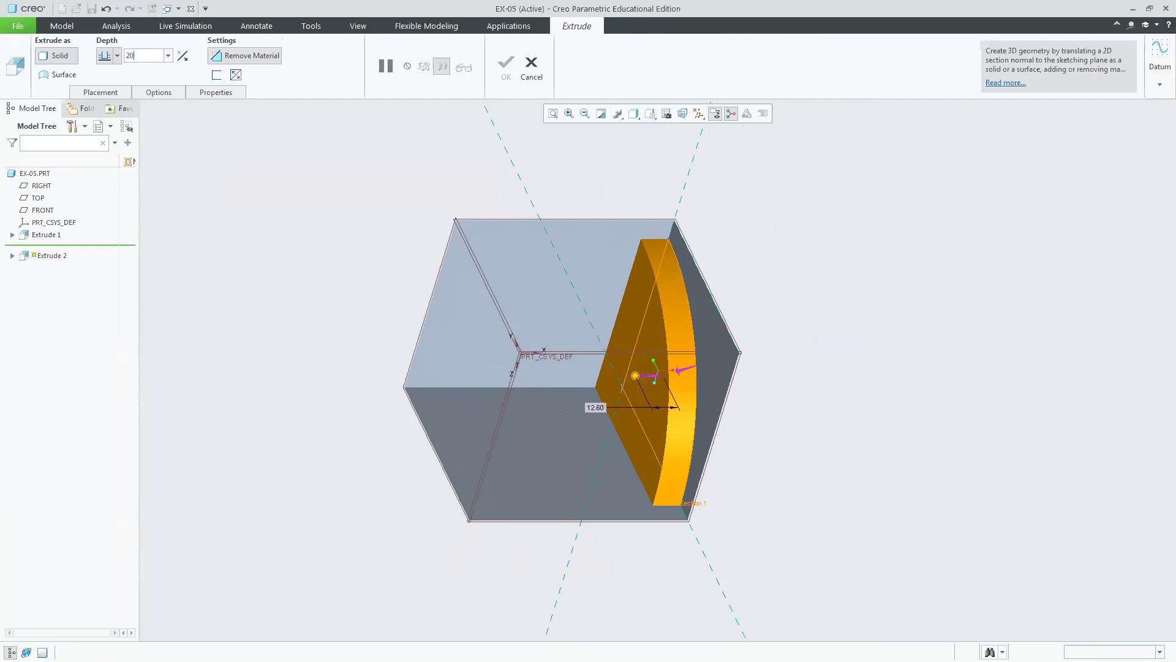
{"action": "key", "text": "Return"}
{"action": "left_click", "coordinate": [505, 64]}
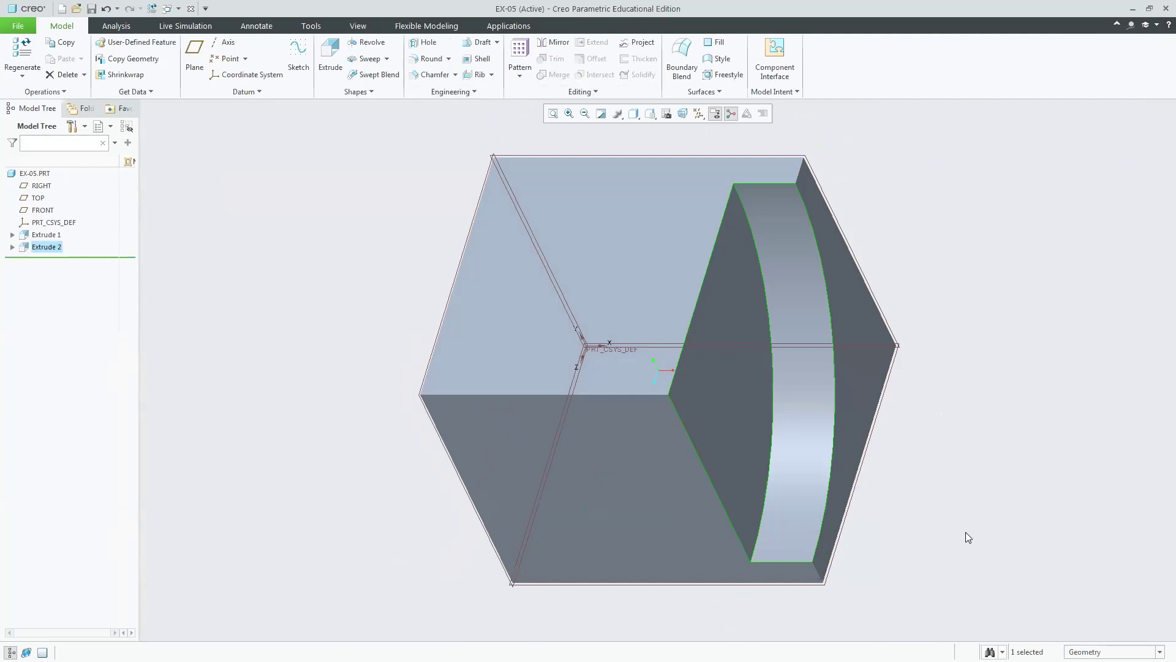
- Consult the EX5 drawing, start an extrusion sketch on the recessed quarter-round face, and orient it with the TOP datum plane facing Top
{"action": "key", "text": "alt+Tab"}
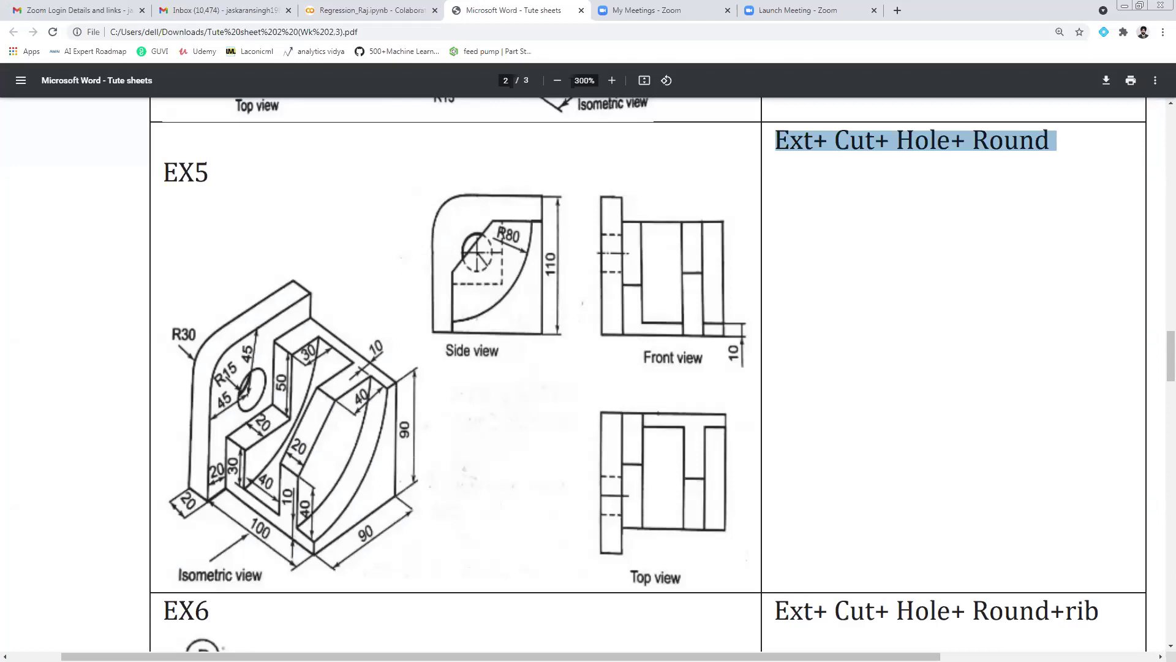
{"action": "key", "text": "alt+Tab"}
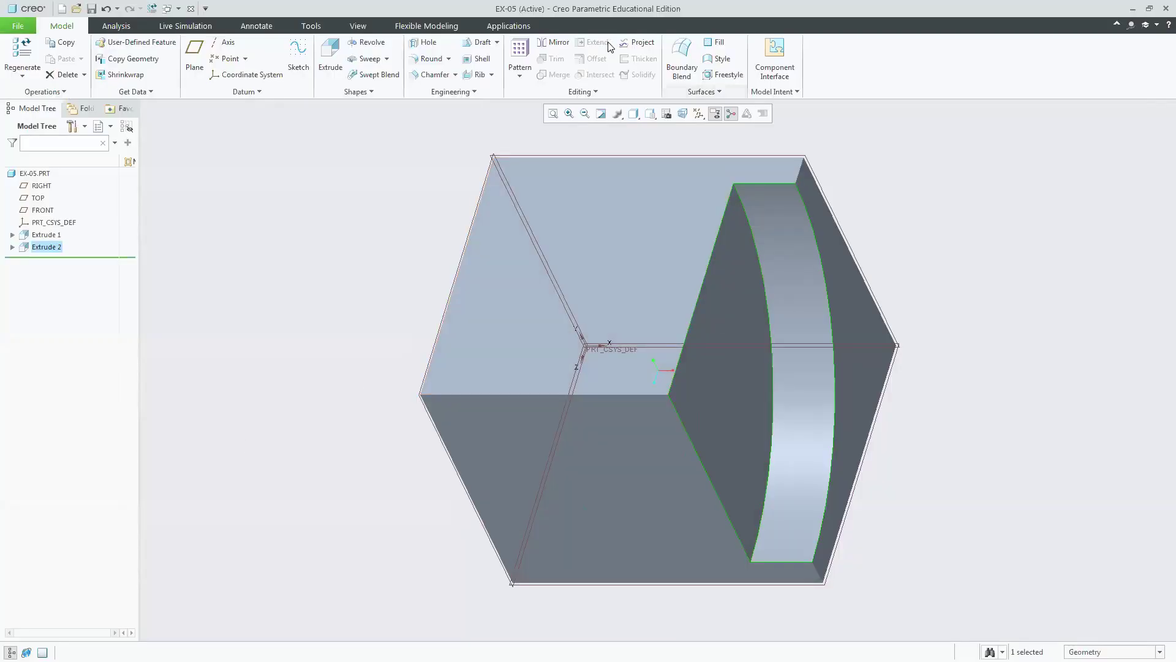
{"action": "left_click", "coordinate": [330, 61]}
{"action": "left_click", "coordinate": [723, 365]}
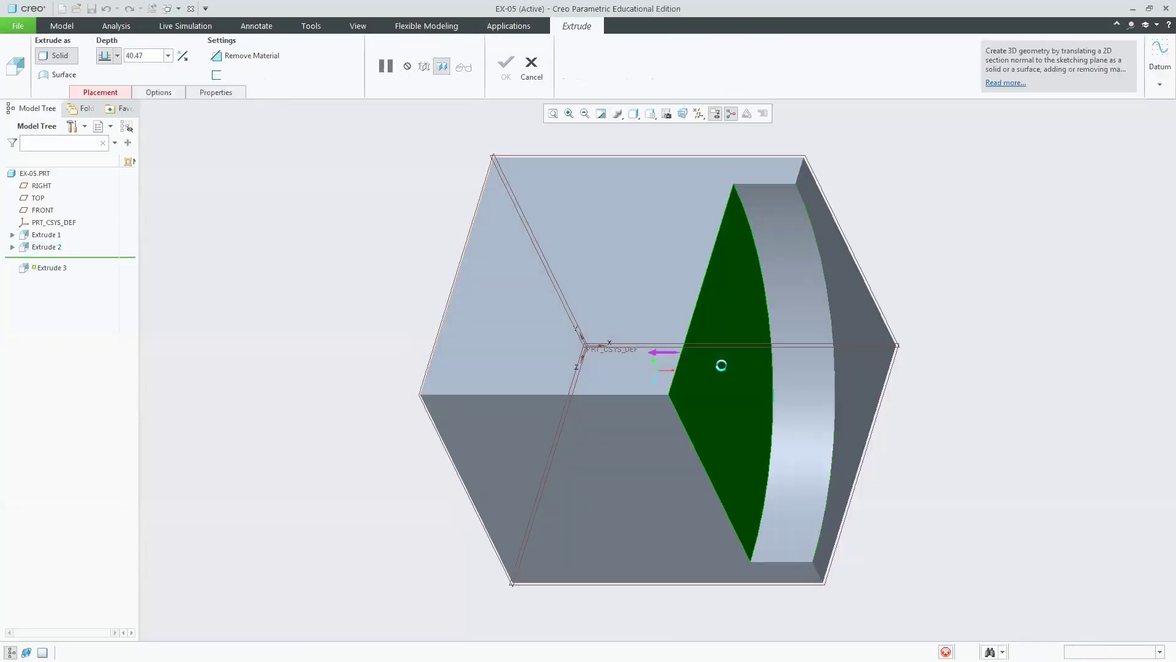
{"action": "left_click", "coordinate": [684, 115]}
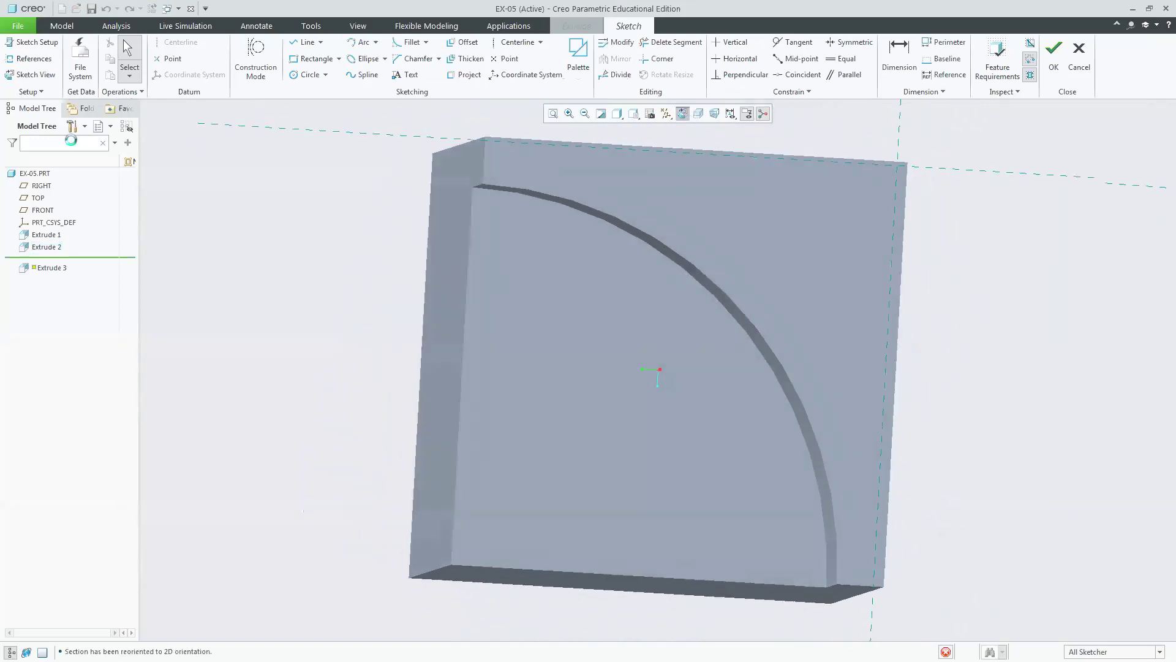
{"action": "left_click", "coordinate": [32, 42]}
{"action": "left_click", "coordinate": [1088, 294]}
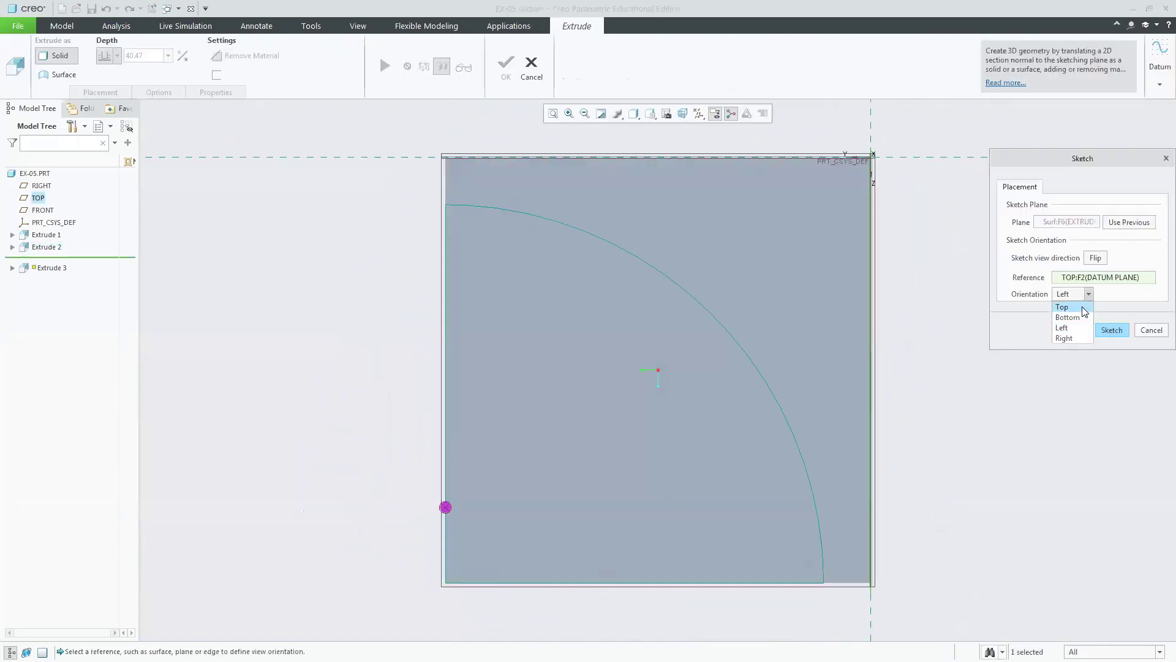
{"action": "left_click", "coordinate": [1066, 305]}
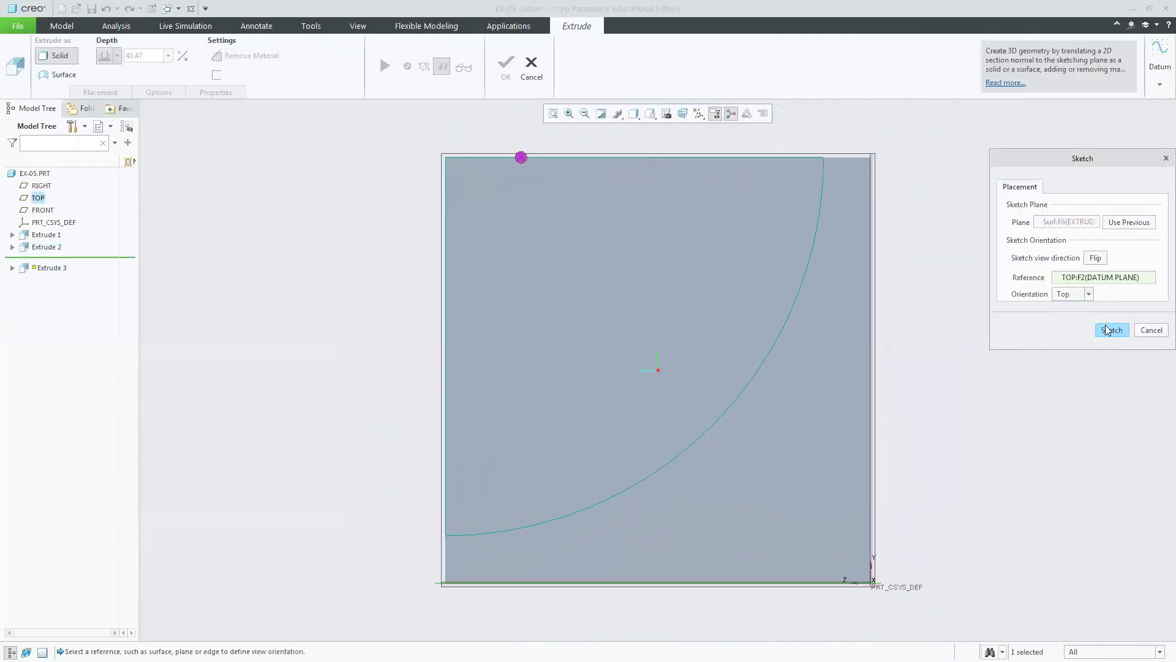
{"action": "left_click", "coordinate": [1107, 331]}
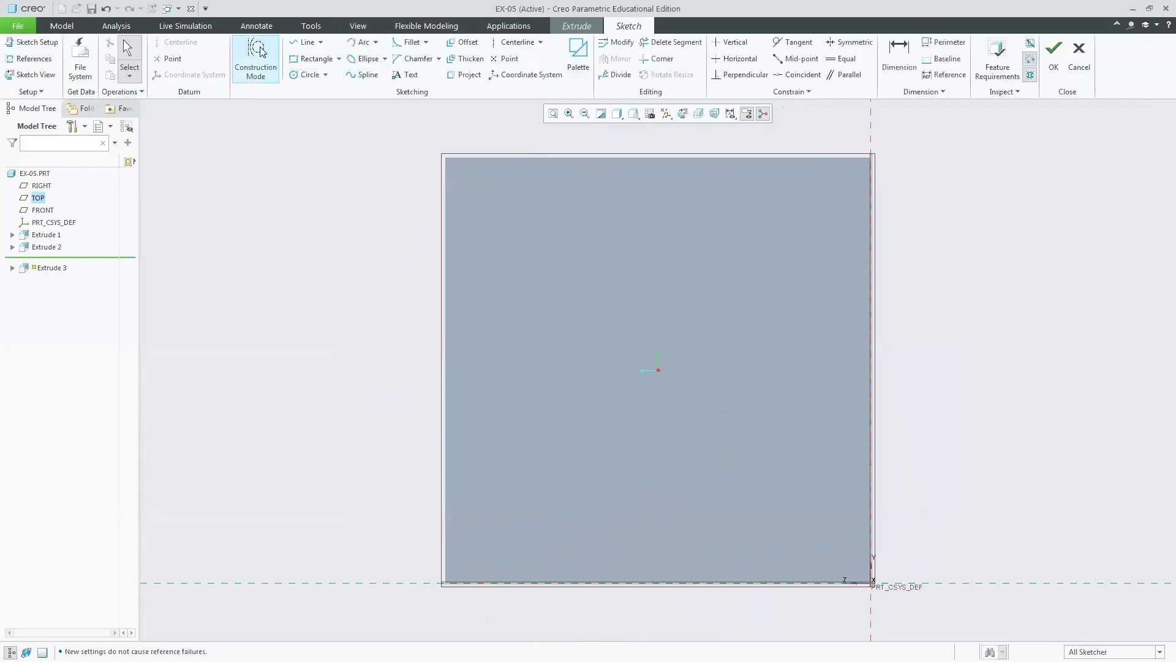
- Add the pocket's curved surface and the block's top and front vertical edges as sketch references
{"action": "left_click", "coordinate": [30, 58]}
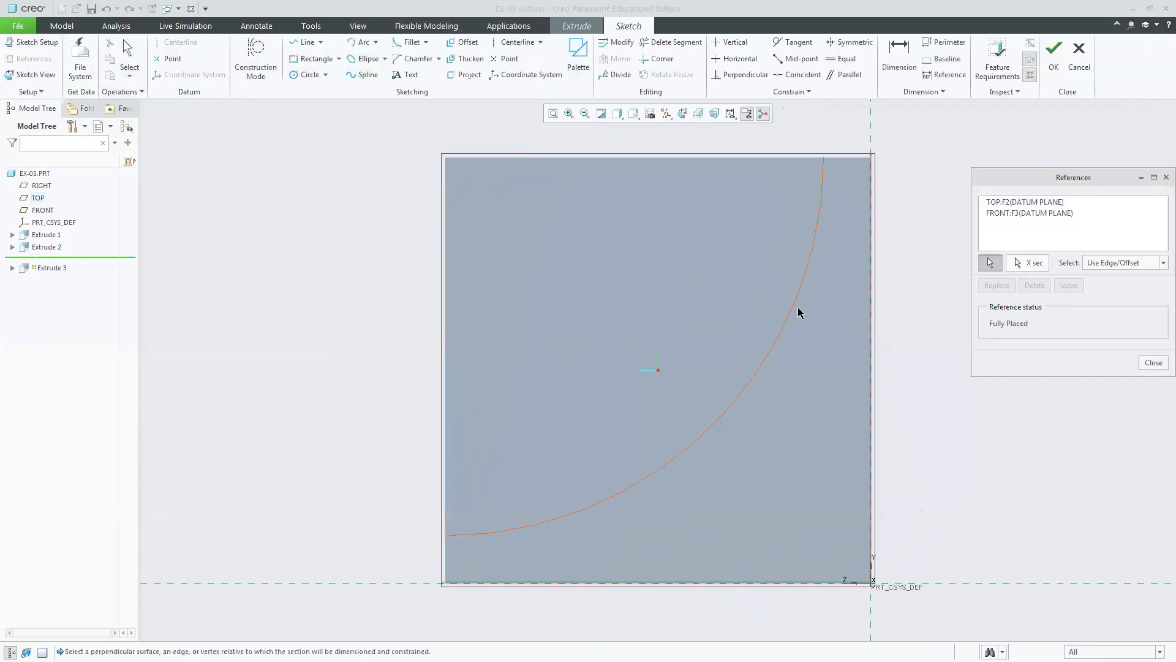
{"action": "left_click", "coordinate": [798, 310]}
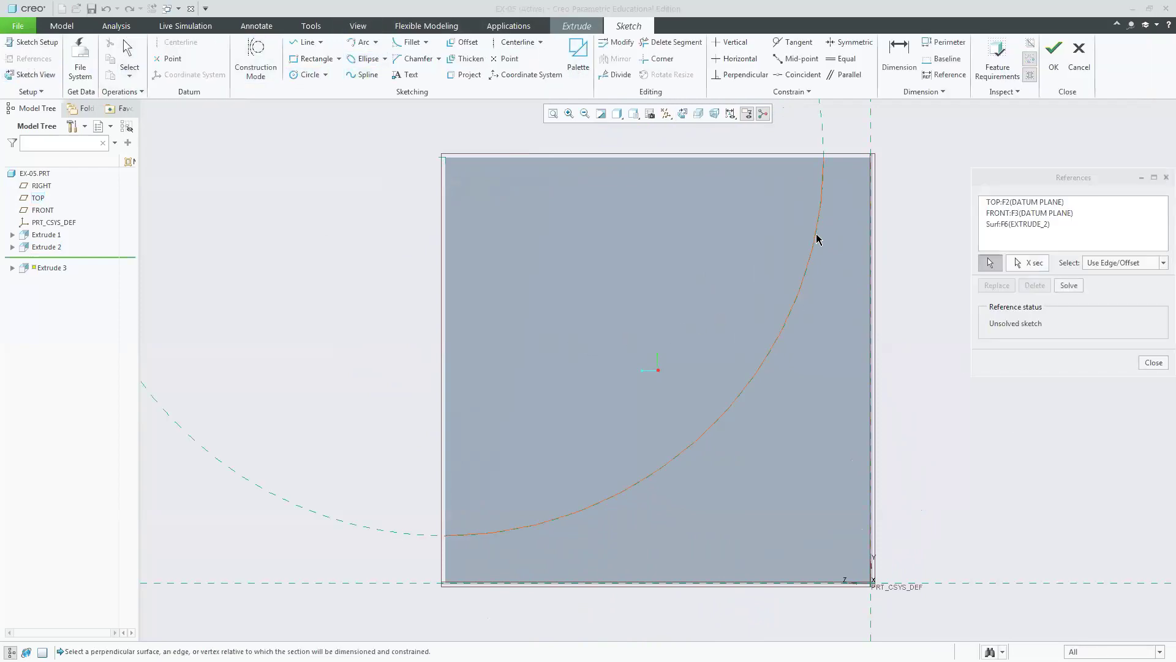
{"action": "left_click", "coordinate": [843, 166]}
{"action": "left_click", "coordinate": [446, 560]}
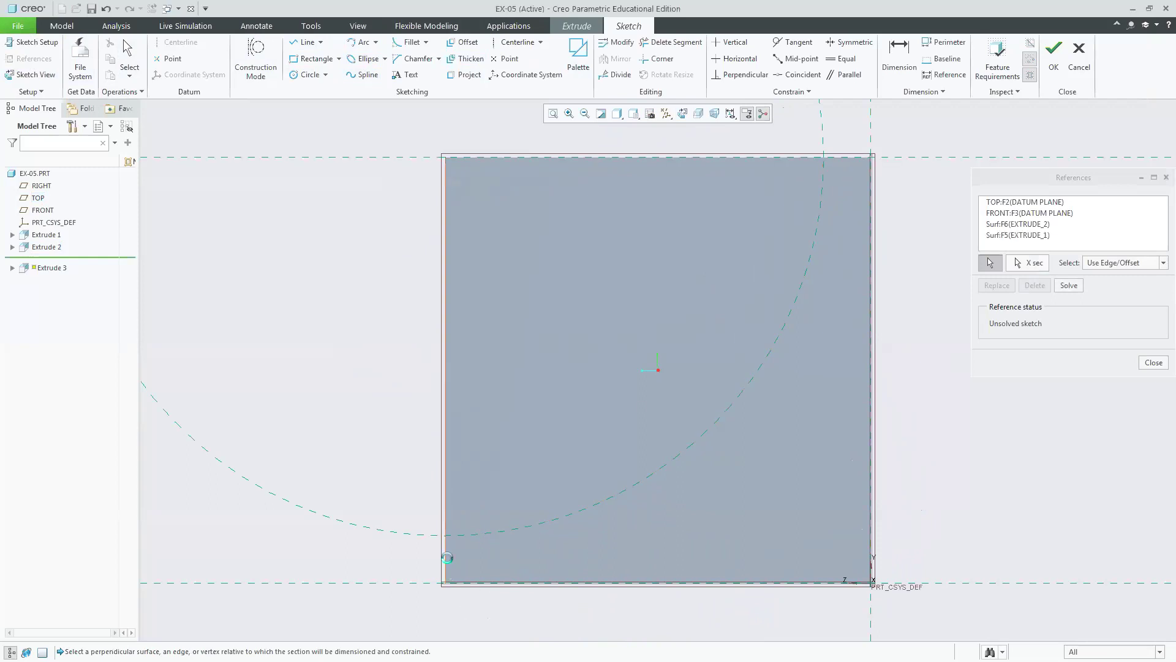
{"action": "left_click", "coordinate": [1151, 363]}
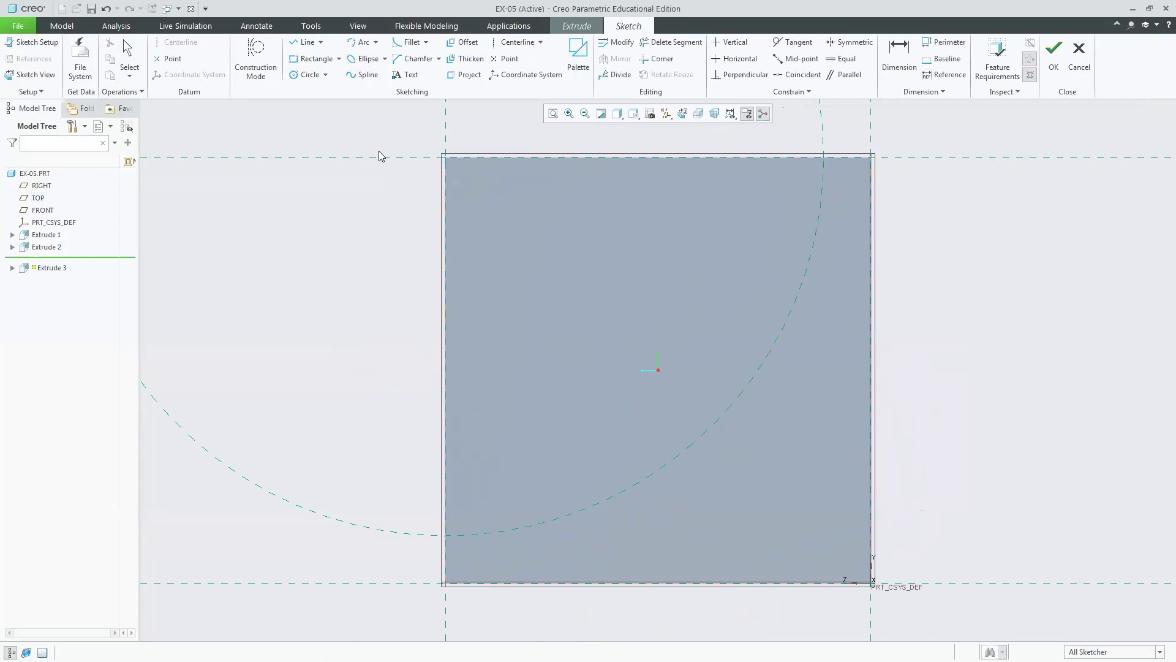
- Sketch a closed triangle in the face's upper front corner, with two sides along the top and front edges and a sloping third side
{"action": "left_click", "coordinate": [305, 42]}
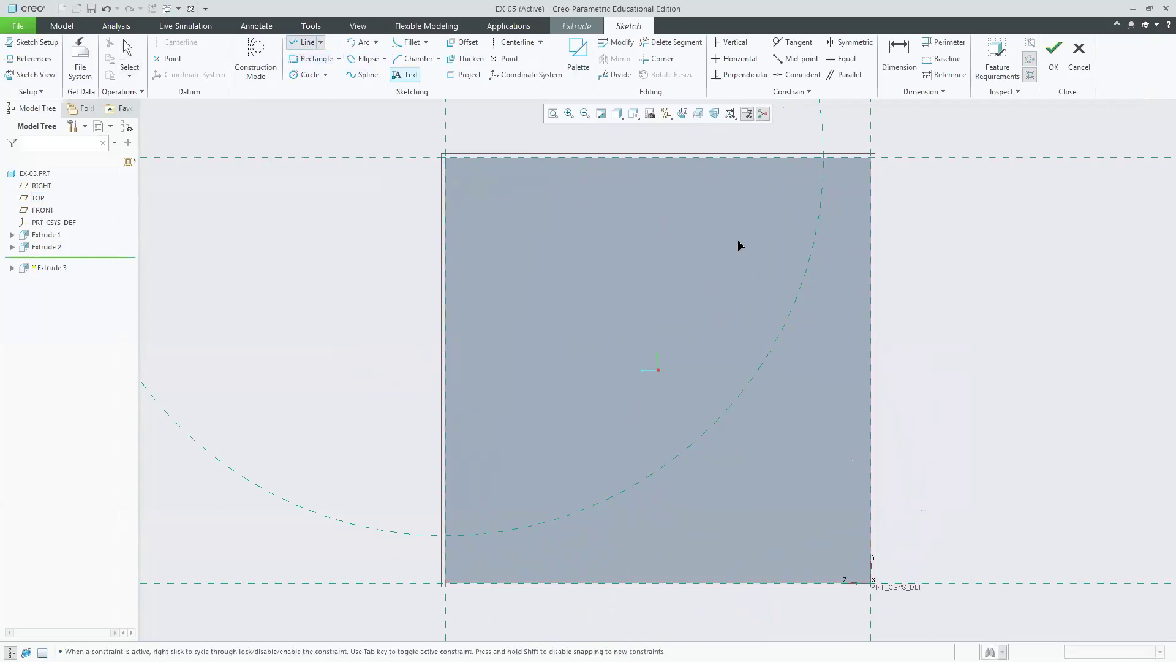
{"action": "left_click", "coordinate": [634, 158]}
{"action": "left_click", "coordinate": [636, 159]}
{"action": "middle_click", "coordinate": [380, 289]}
- Dimension the sloping line's upper endpoint from the arc's upper end, and delete the conflicting MidPoint constraint
{"action": "left_click", "coordinate": [899, 55]}
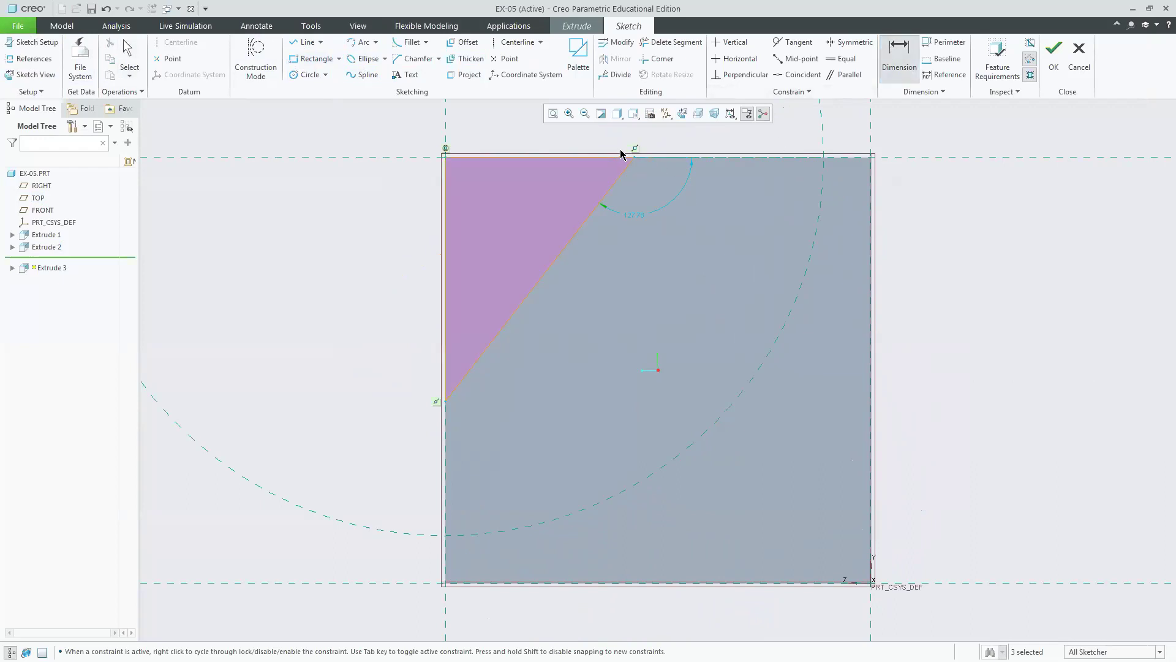
{"action": "left_click", "coordinate": [824, 158]}
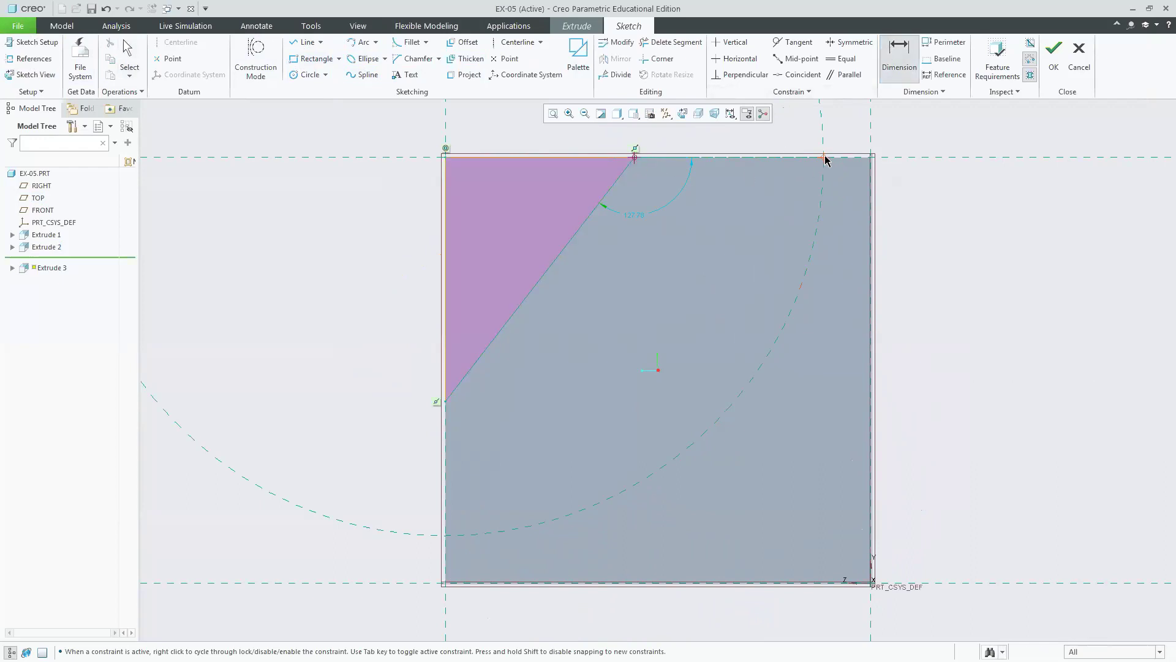
{"action": "middle_click", "coordinate": [718, 147]}
{"action": "left_click", "coordinate": [1066, 258]}
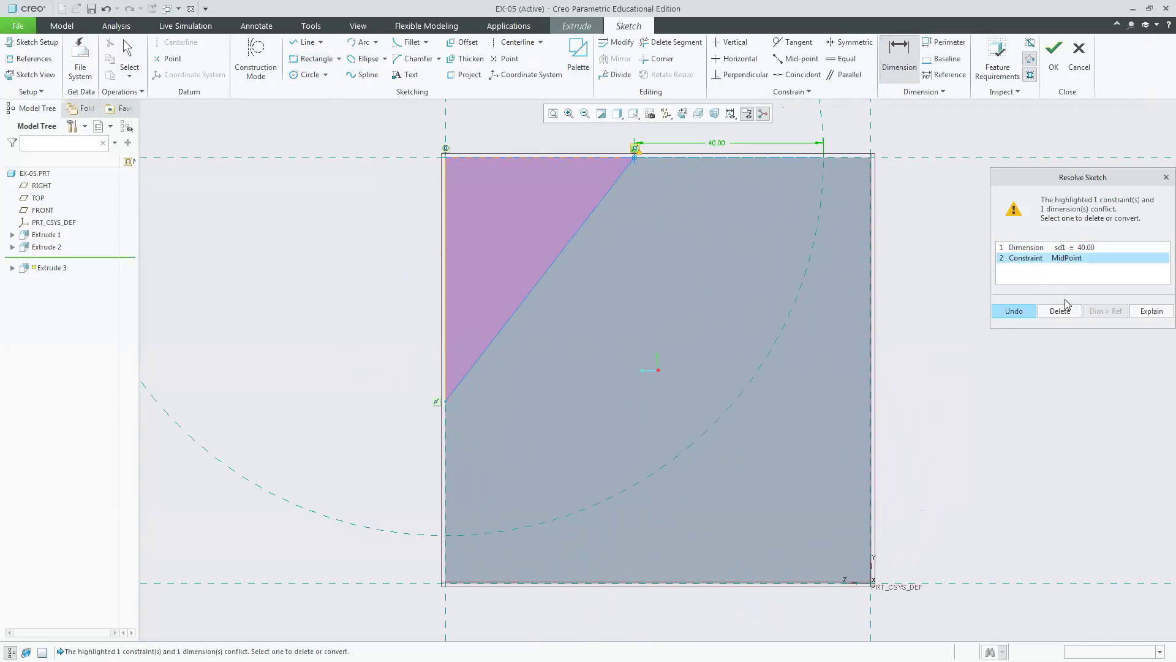
{"action": "left_click", "coordinate": [1060, 311]}
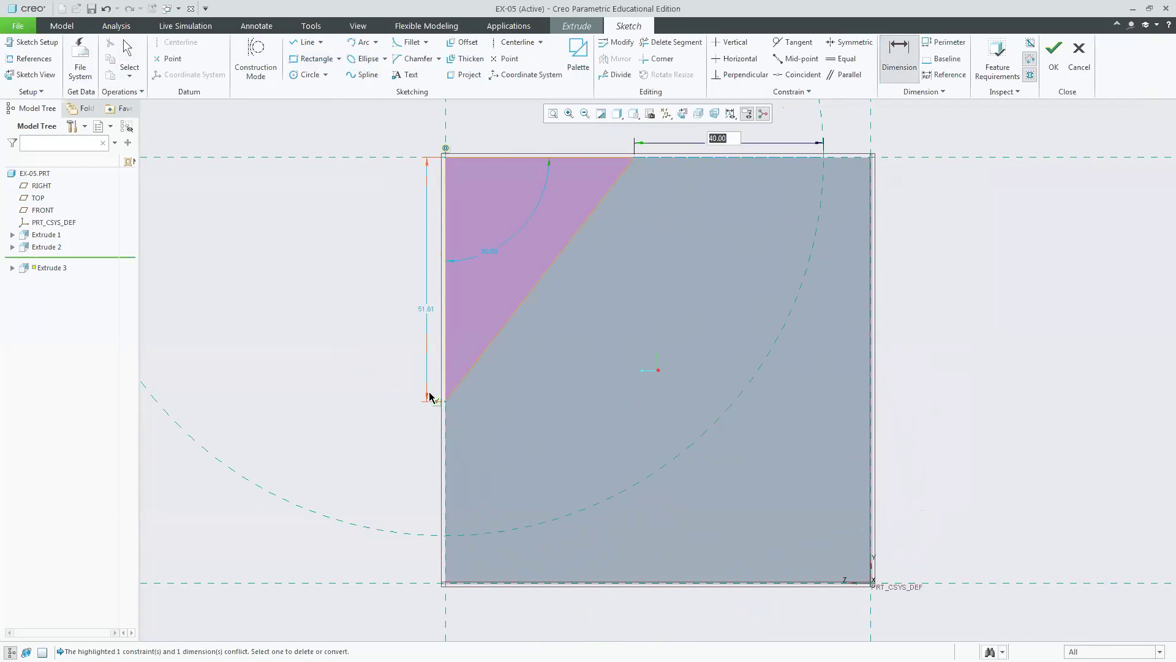
- Try to dimension the sloping line's lower endpoint from the arc's lower end on the front edge
{"action": "left_click", "coordinate": [446, 402]}
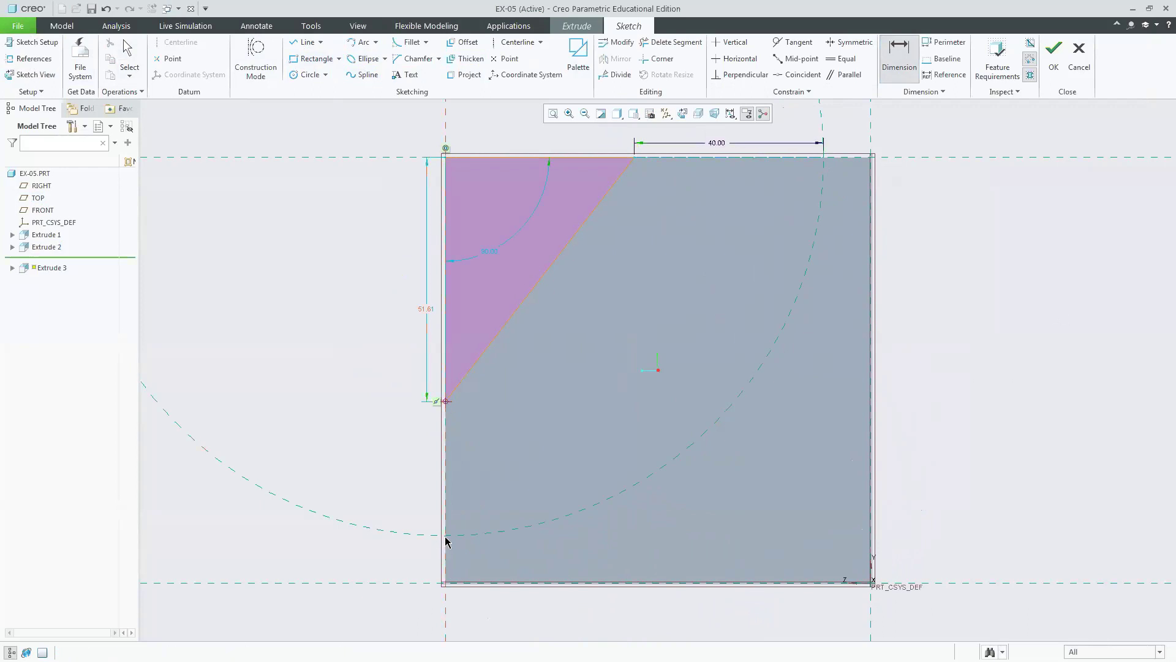
{"action": "left_click", "coordinate": [31, 58]}
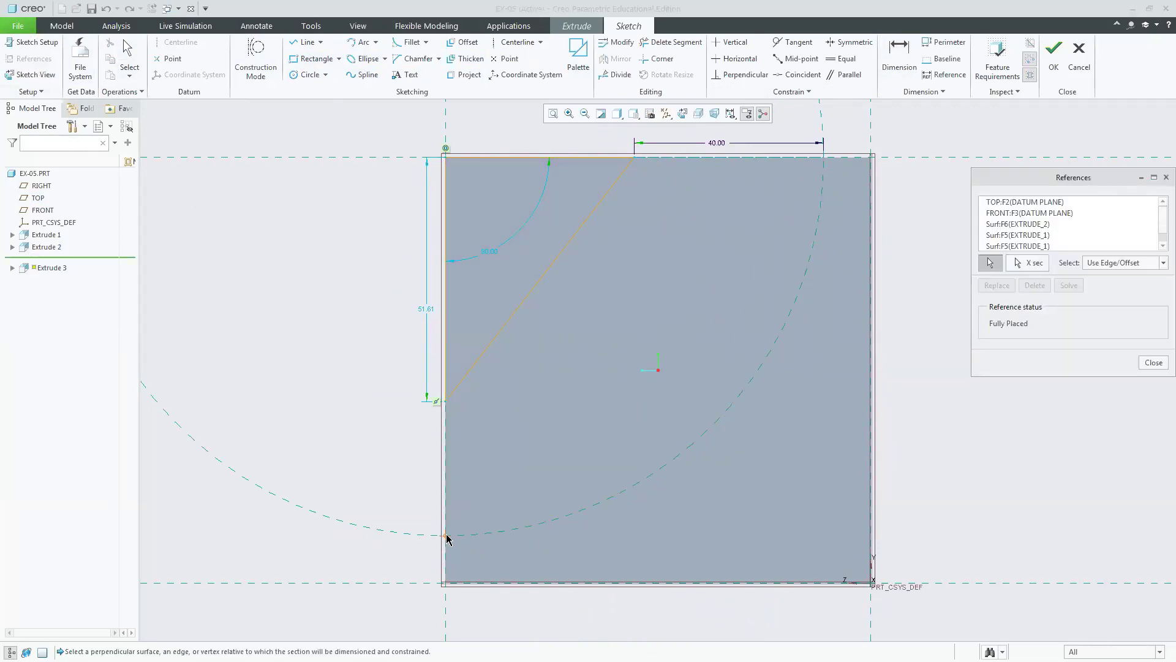
{"action": "left_click", "coordinate": [1165, 177]}
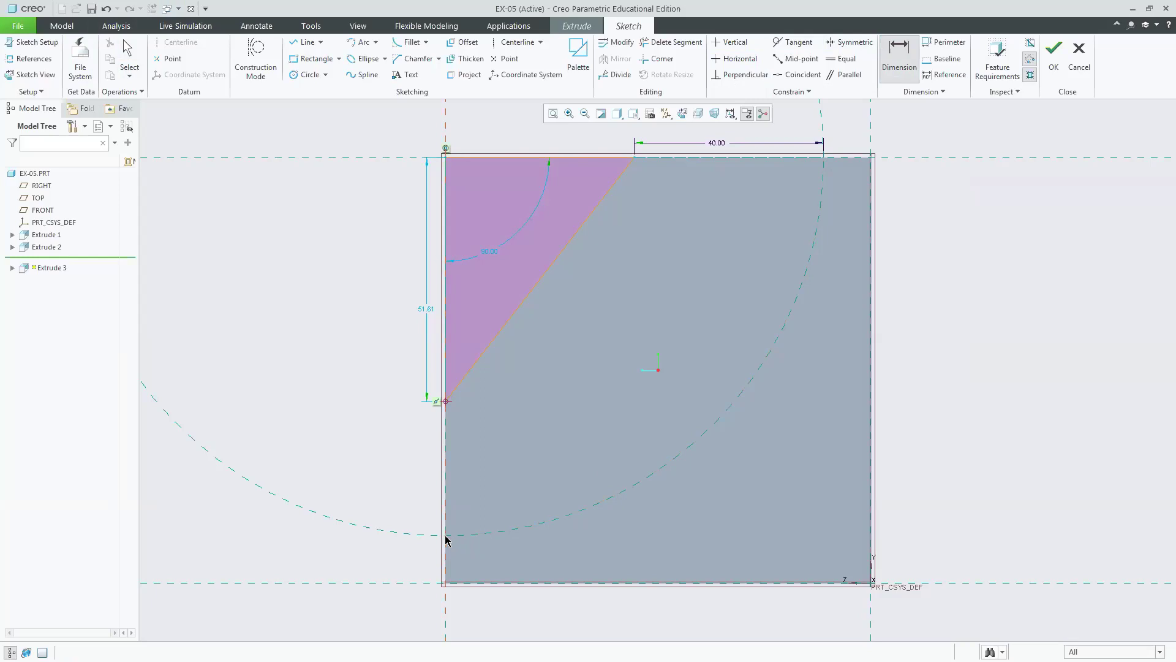
{"action": "middle_click", "coordinate": [414, 480]}
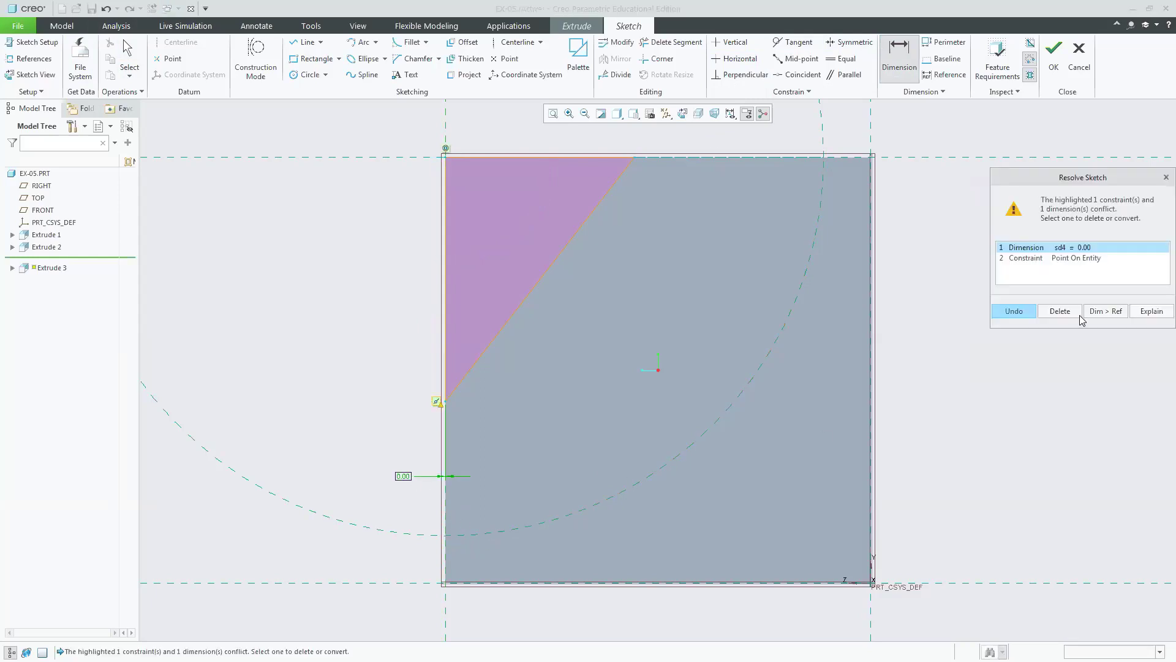
{"action": "left_click", "coordinate": [1014, 310]}
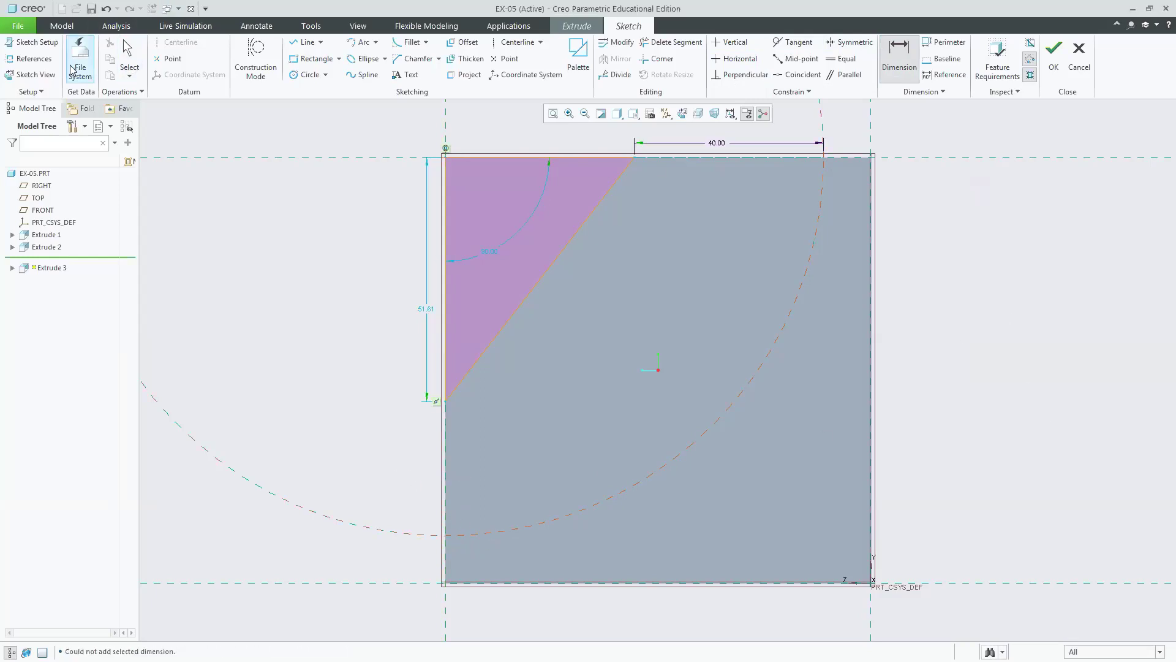
- Add the arc's lower end point on the front vertical edge as a sketch reference
{"action": "left_click", "coordinate": [30, 58]}
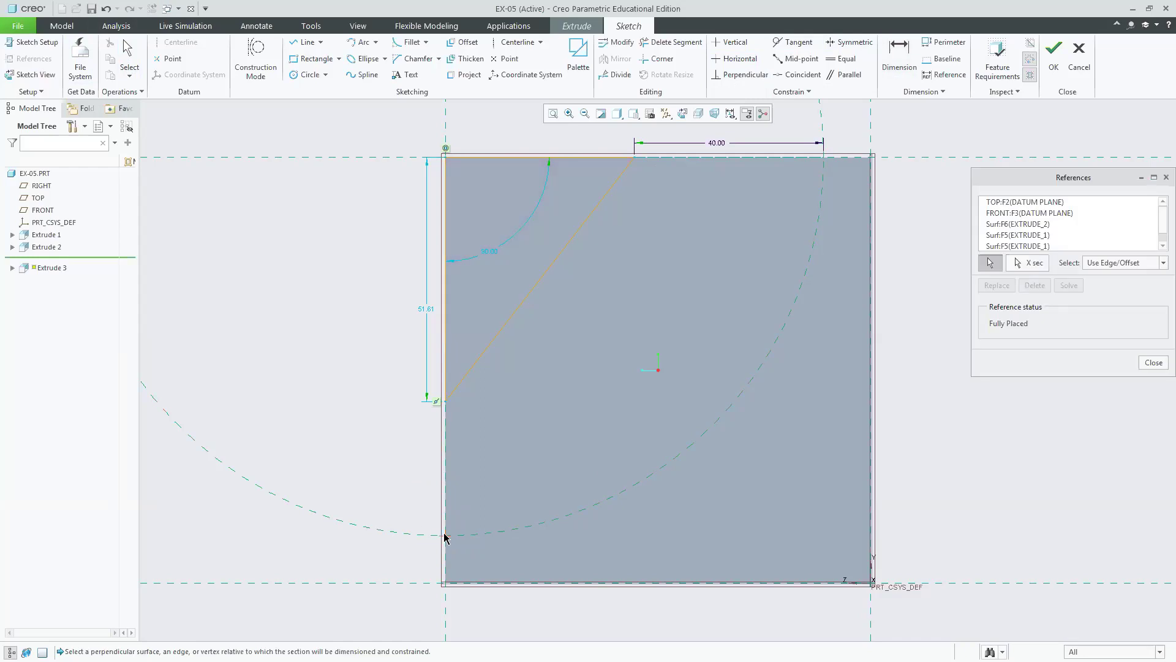
{"action": "left_click", "coordinate": [445, 537]}
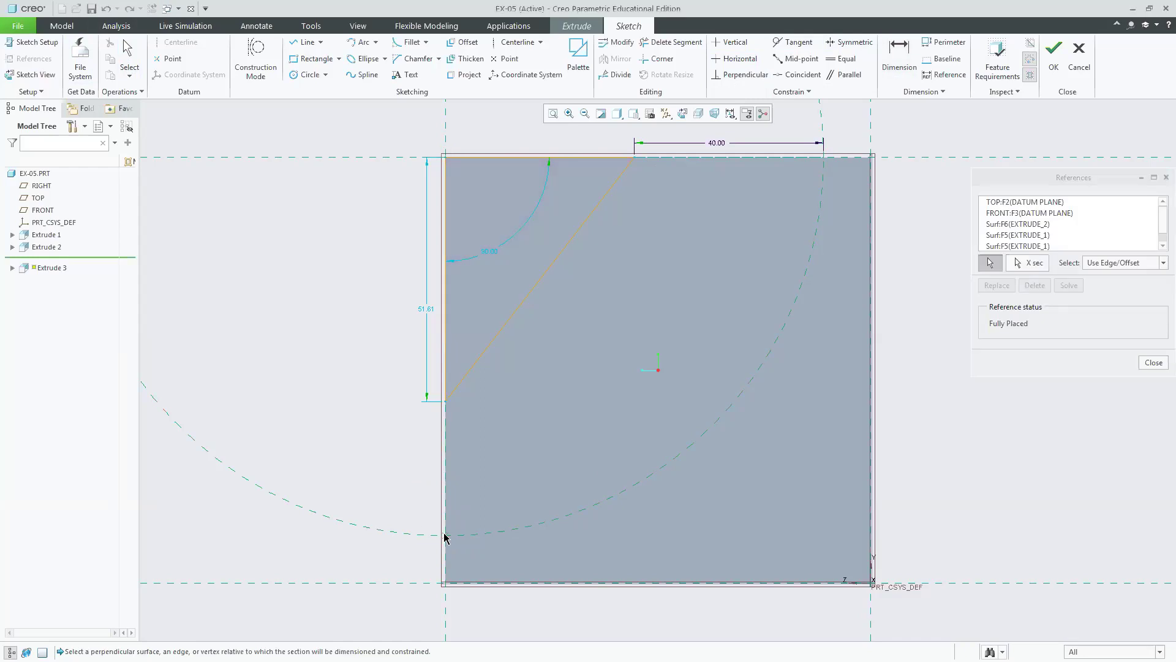
{"action": "left_click", "coordinate": [1154, 362]}
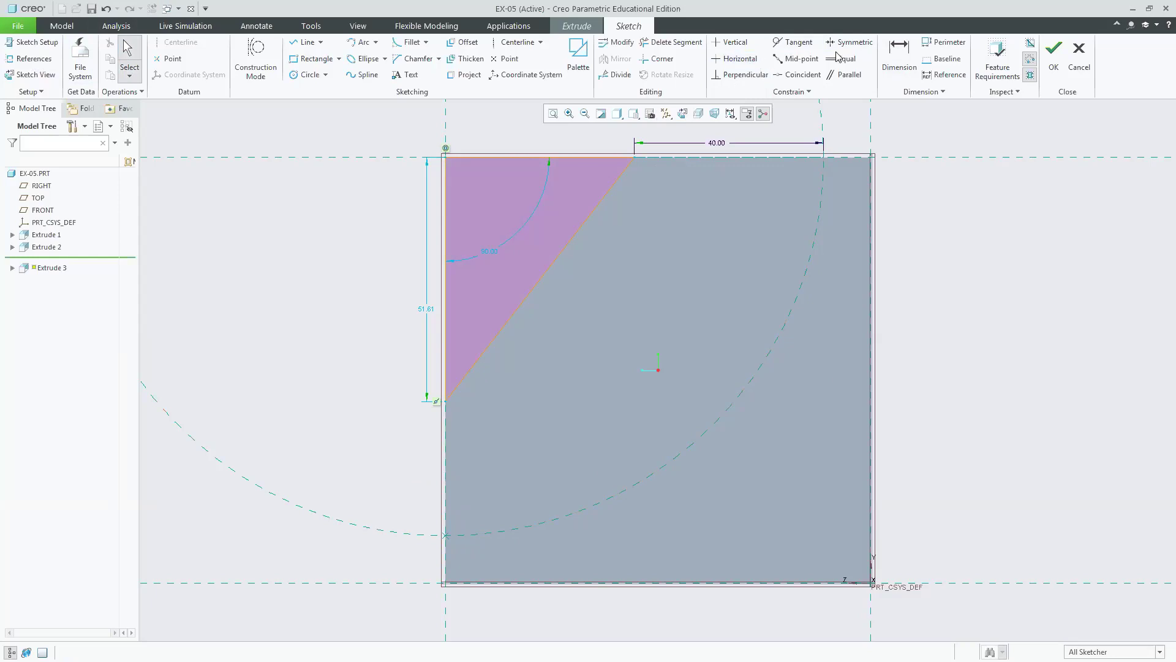
- Dimension the sloping line's lower endpoint from the arc's lower end point and set the distance to 40 mm
{"action": "left_click", "coordinate": [899, 54]}
{"action": "left_click", "coordinate": [442, 400]}
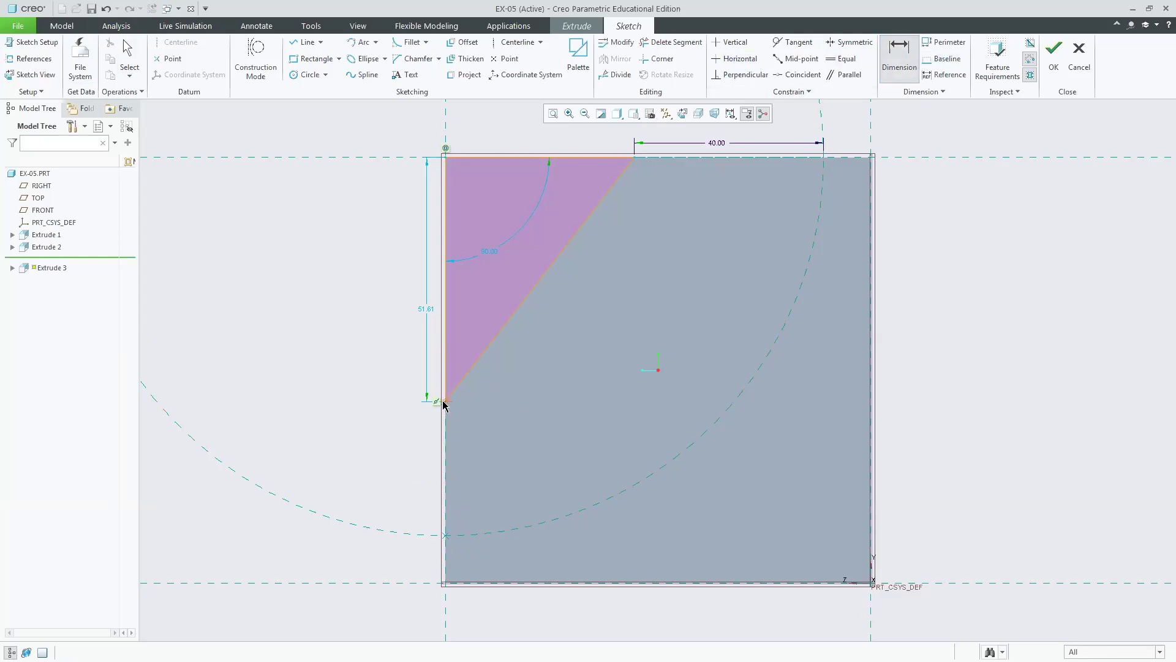
{"action": "middle_click", "coordinate": [410, 491]}
{"action": "type", "text": "40"}
{"action": "key", "text": "Return"}
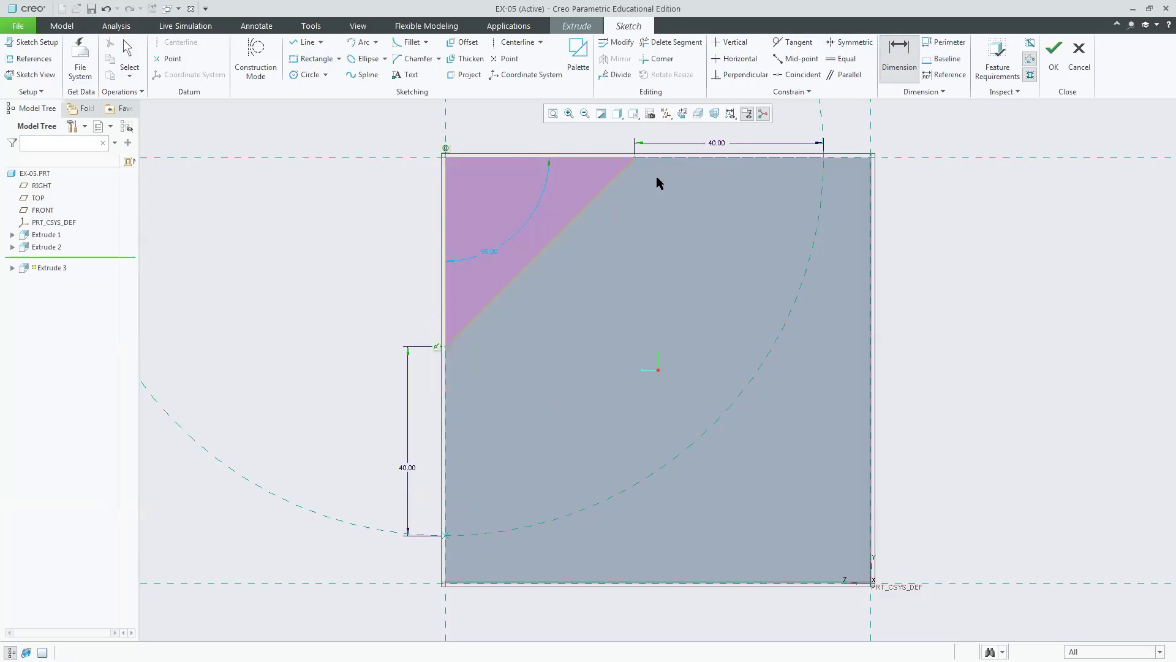
- Change the angle between the triangle's upper and vertical sides to 105.83 degrees
{"action": "left_click", "coordinate": [490, 251]}
{"action": "middle_click", "coordinate": [485, 254]}
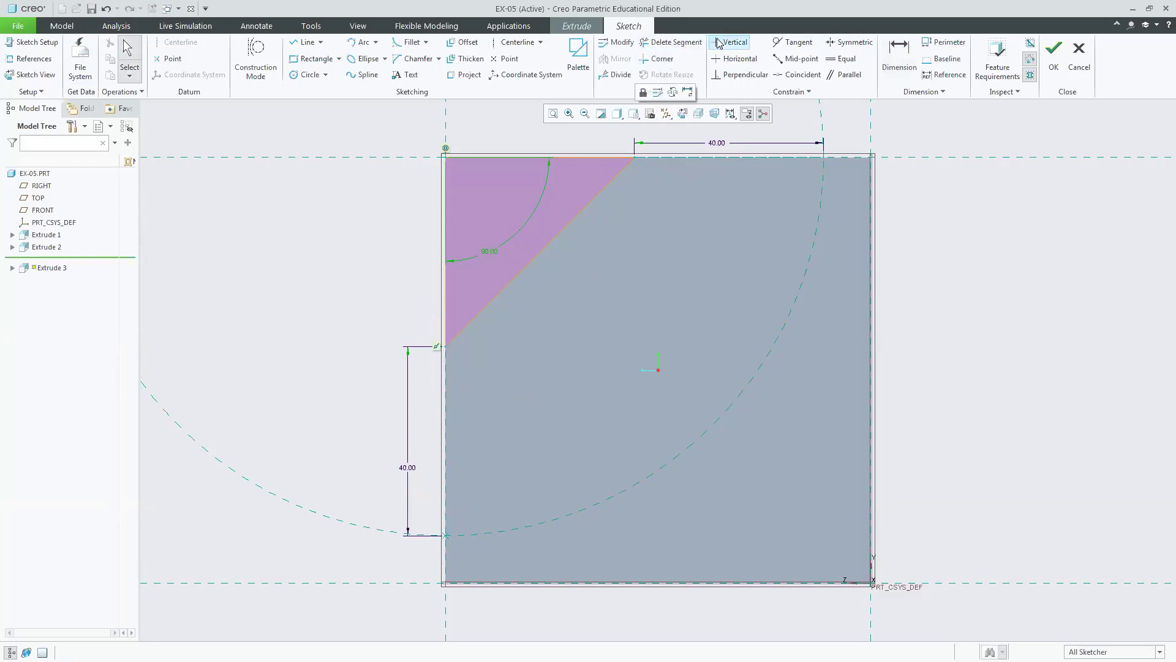
{"action": "left_click", "coordinate": [617, 41]}
{"action": "left_click_drag", "start_coordinate": [1129, 304], "coordinate": [1148, 304]}
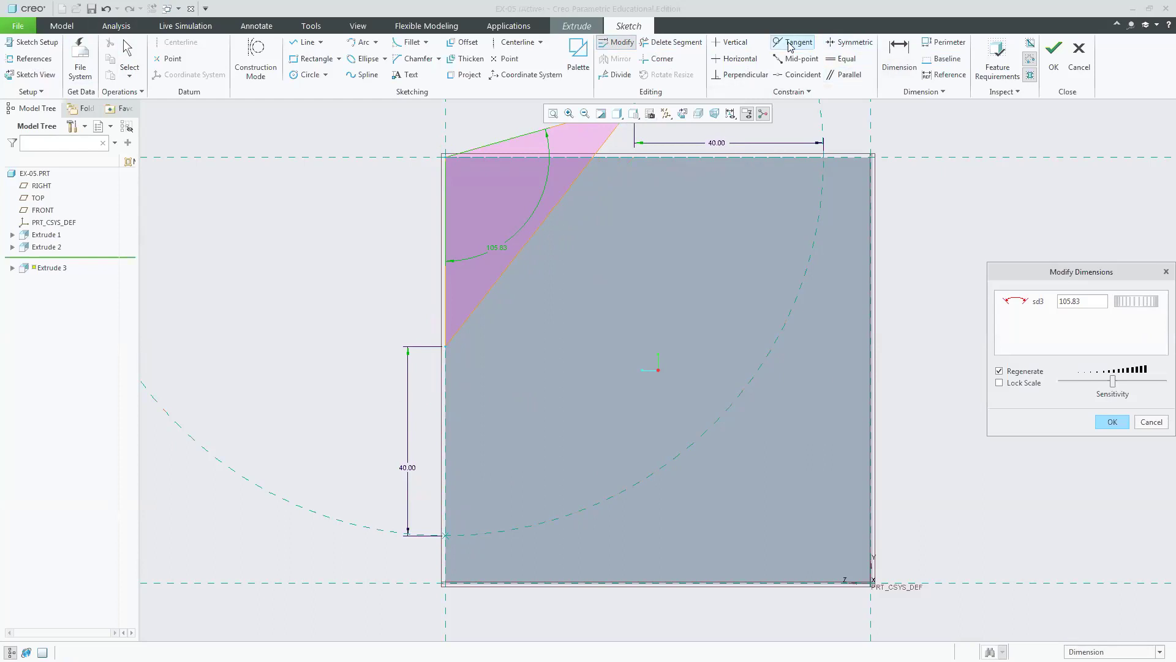
- Constrain the triangle's upper side horizontal and delete the conflicting 105.83 angle dimension
{"action": "left_click", "coordinate": [734, 58]}
{"action": "left_click", "coordinate": [532, 135]}
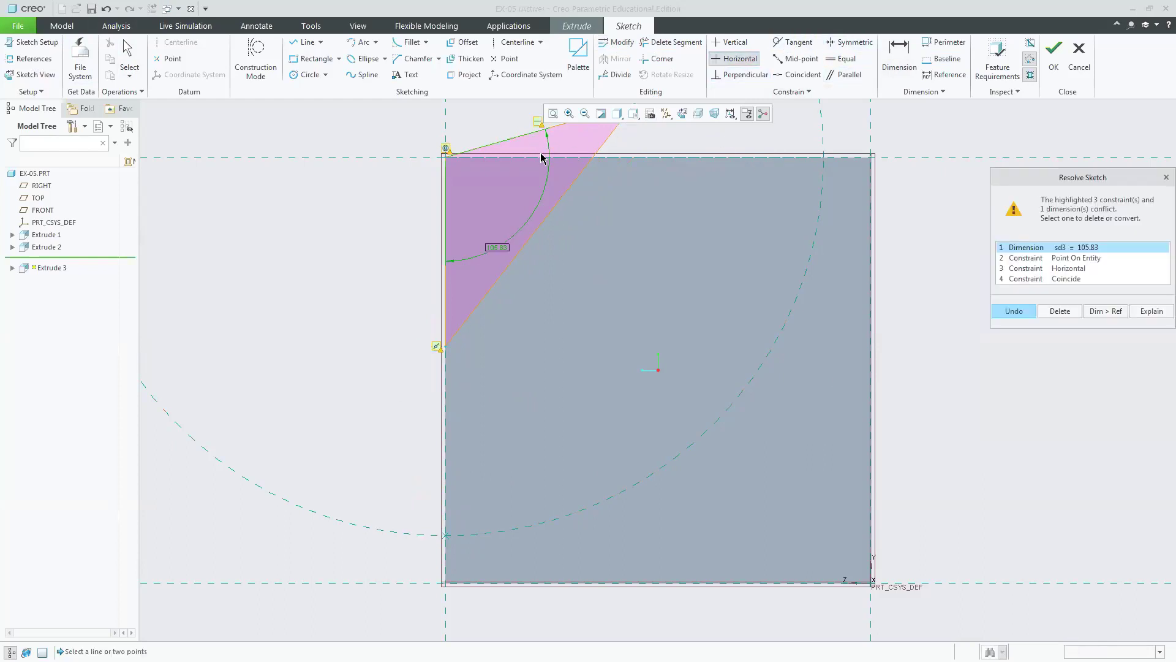
{"action": "left_click", "coordinate": [1060, 311]}
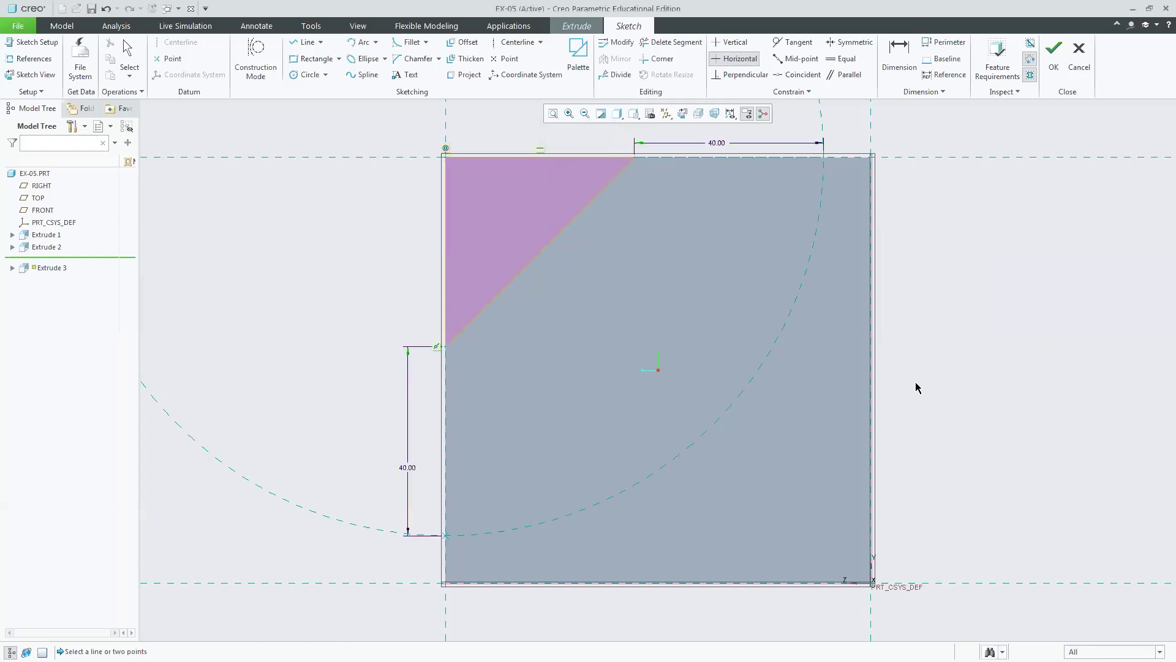
- Finish the triangle sketch and complete its extrusion at 40 mm depth
{"action": "left_click", "coordinate": [553, 113]}
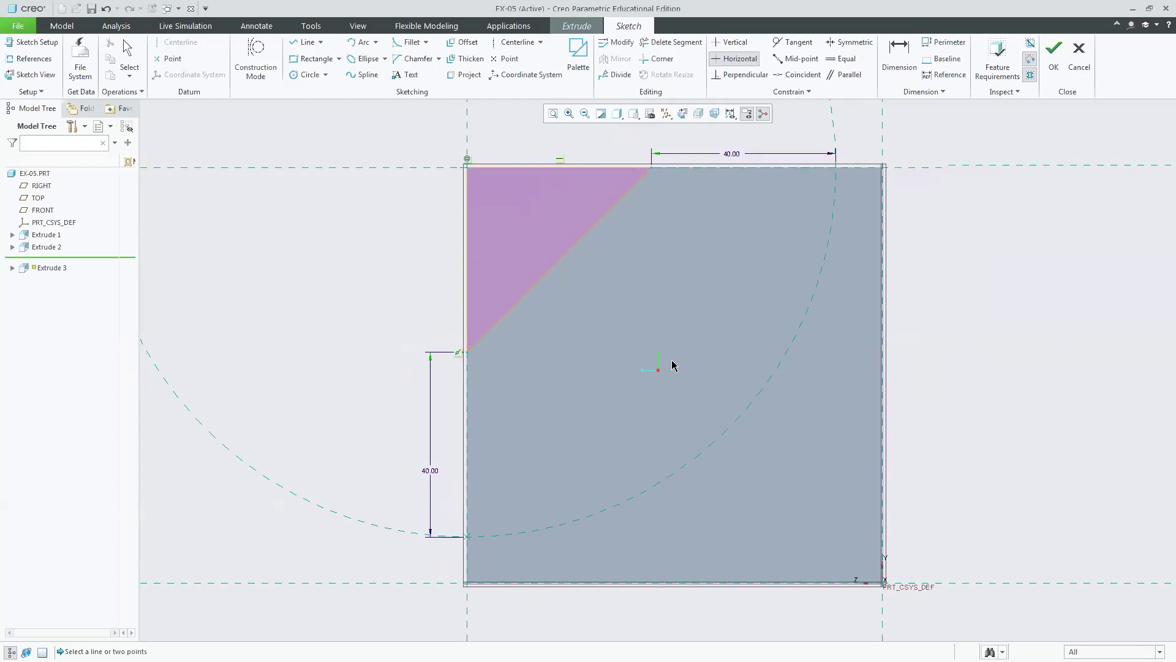
{"action": "left_click", "coordinate": [1053, 56]}
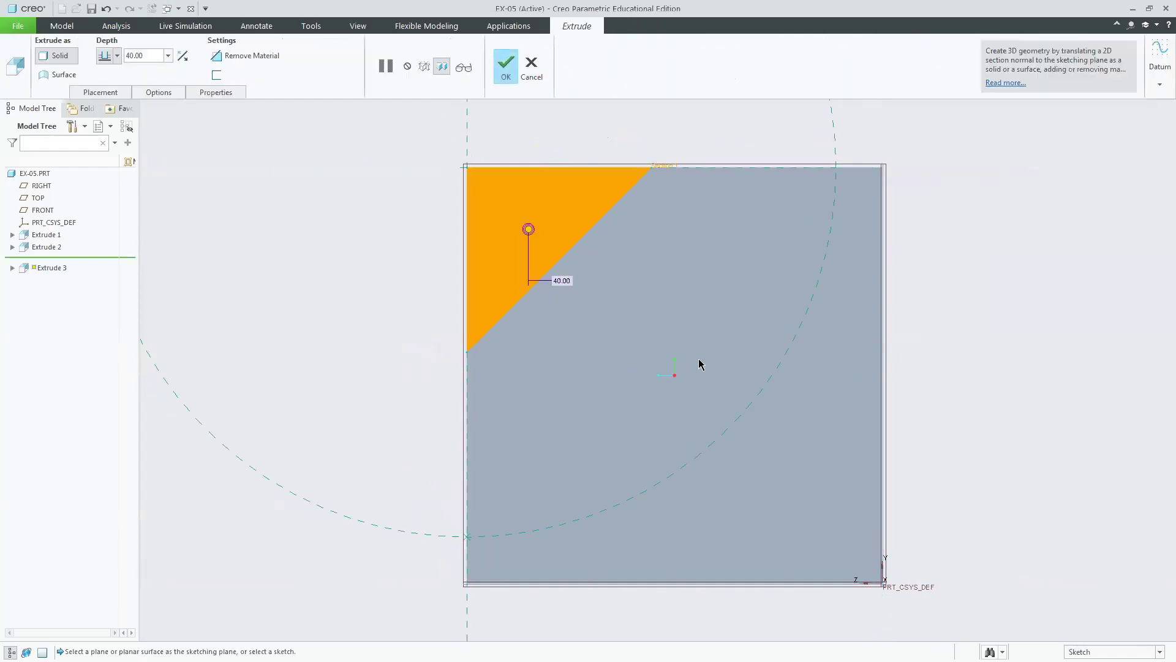
{"action": "middle_click", "coordinate": [682, 359]}
{"action": "left_click", "coordinate": [13, 260]}
{"action": "double_click", "coordinate": [42, 259]}
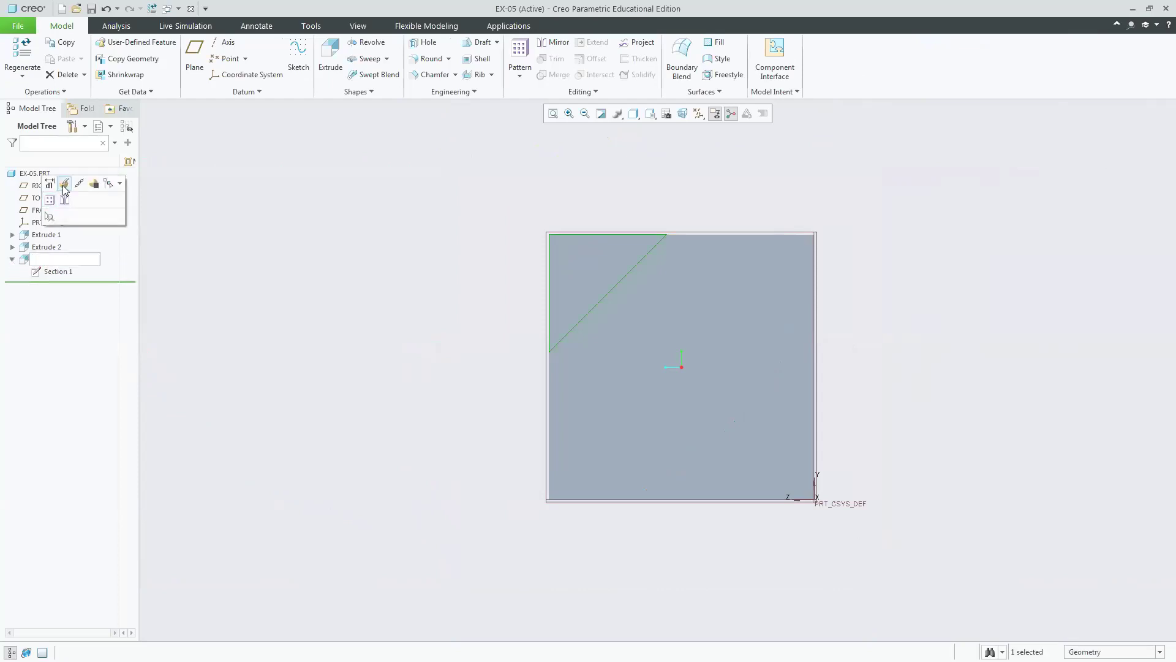
{"action": "left_click", "coordinate": [64, 184]}
{"action": "middle_click_drag", "start_coordinate": [454, 358], "coordinate": [486, 372]}
{"action": "middle_click", "coordinate": [486, 372]}
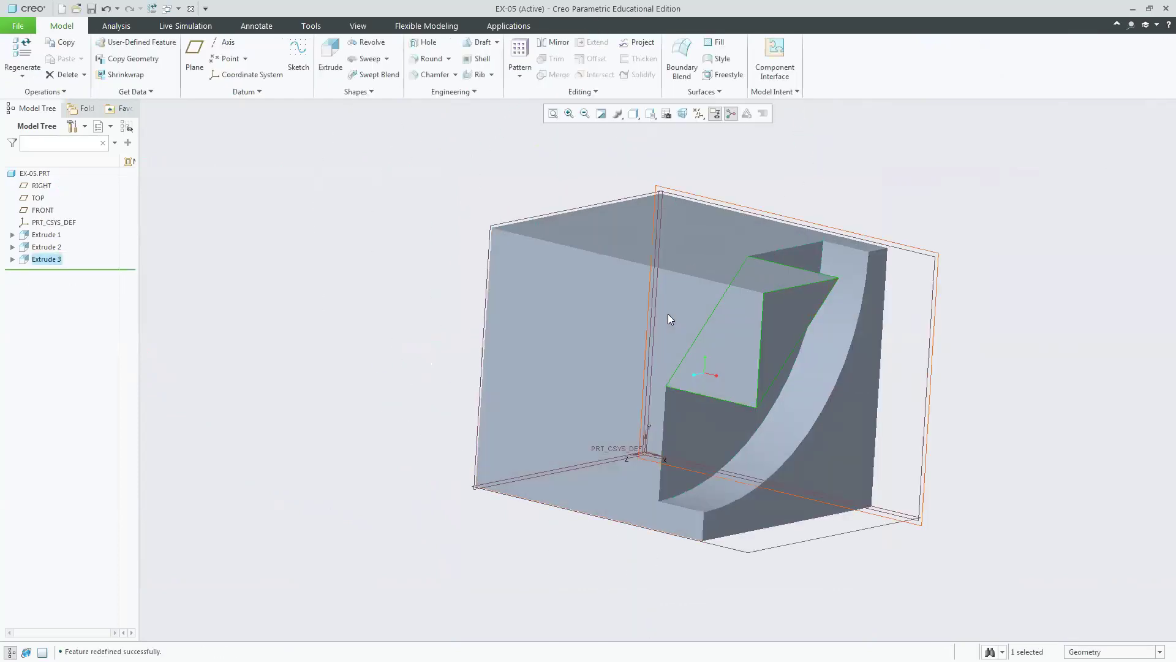
- Redefine the triangle extrusion to run into the block and remove material to a depth of 20 mm
{"action": "left_click", "coordinate": [48, 259]}
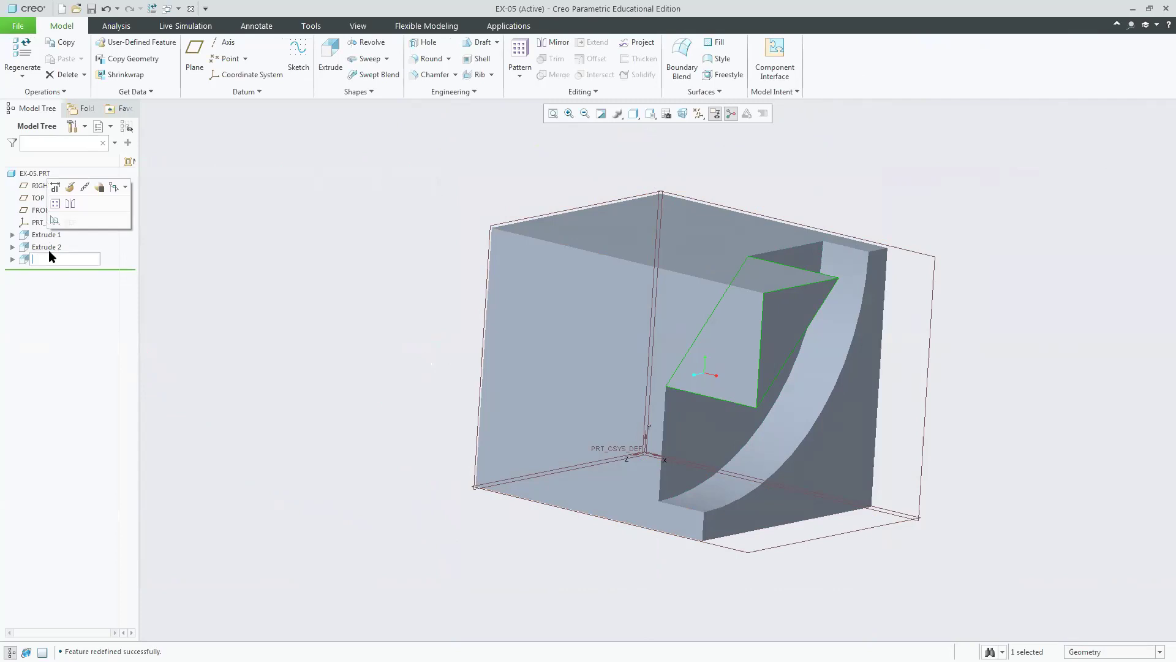
{"action": "left_click", "coordinate": [65, 185]}
{"action": "left_click", "coordinate": [728, 314]}
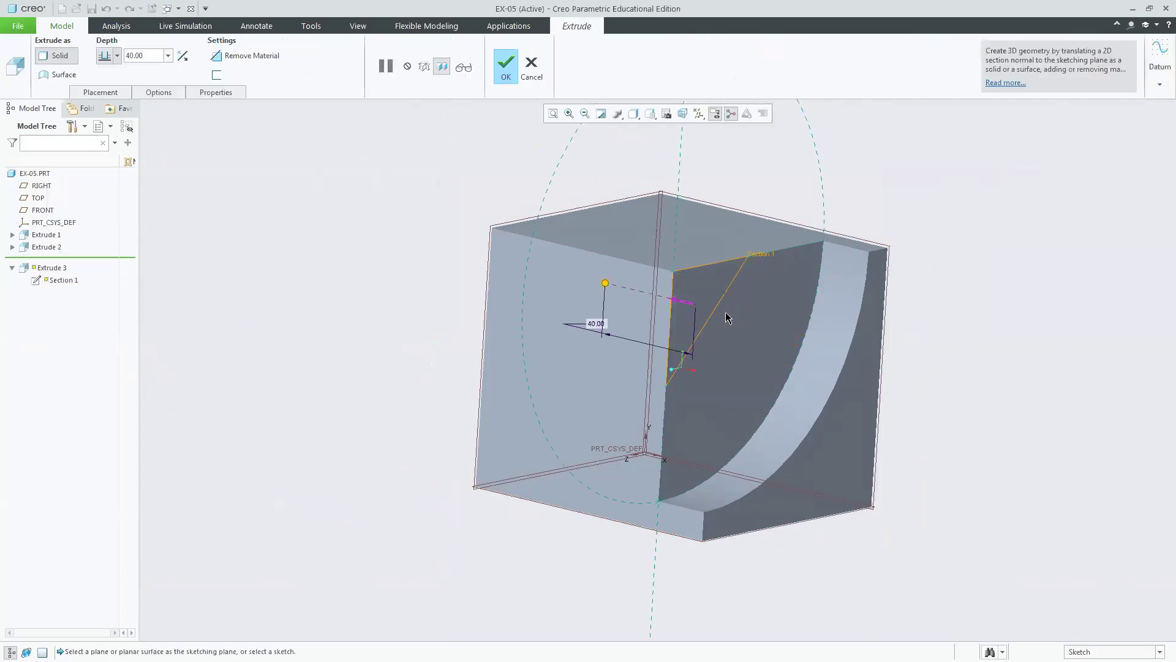
{"action": "left_click", "coordinate": [242, 56]}
{"action": "double_click", "coordinate": [154, 52]}
{"action": "type", "text": "20"}
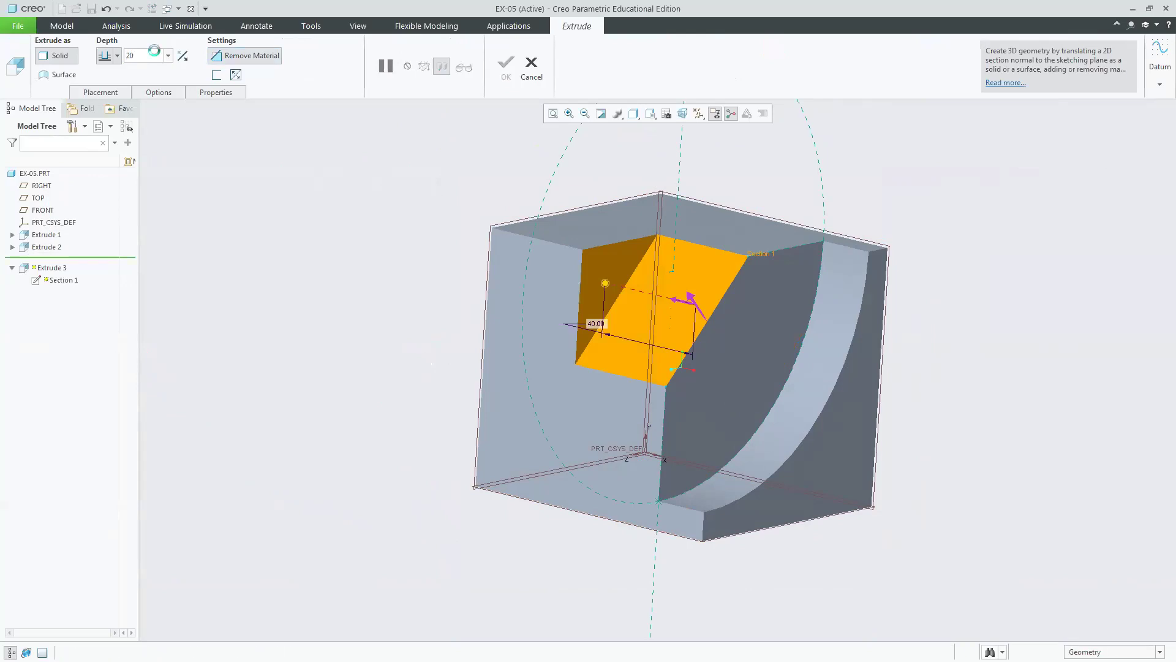
{"action": "key", "text": "Return"}
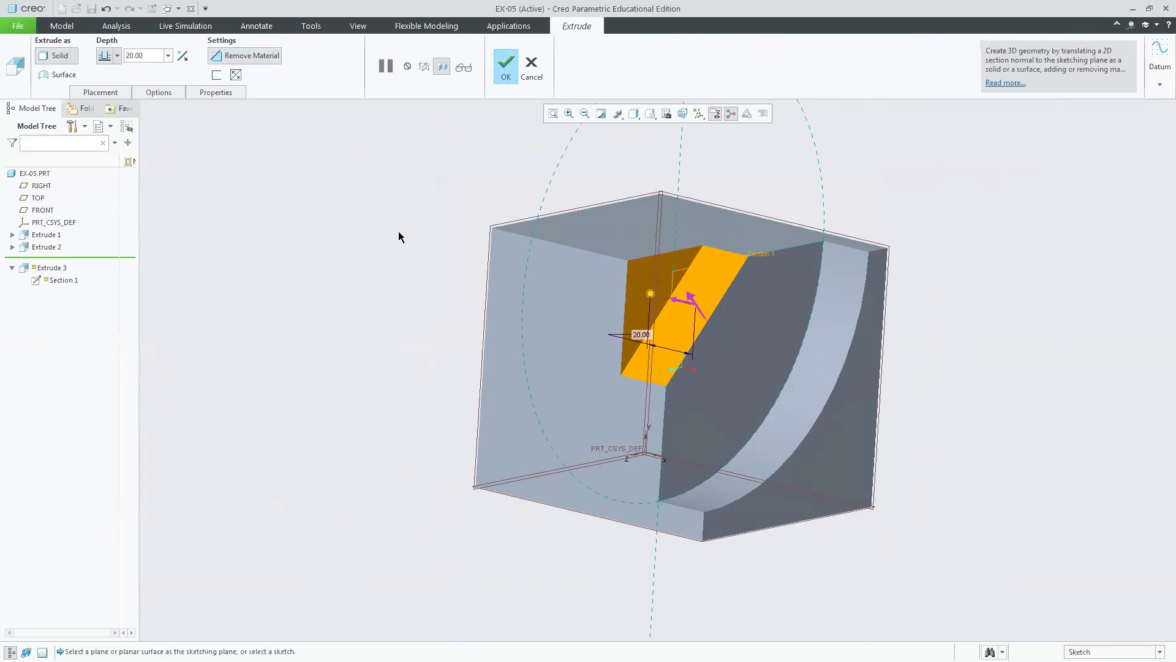
{"action": "left_click", "coordinate": [506, 65]}
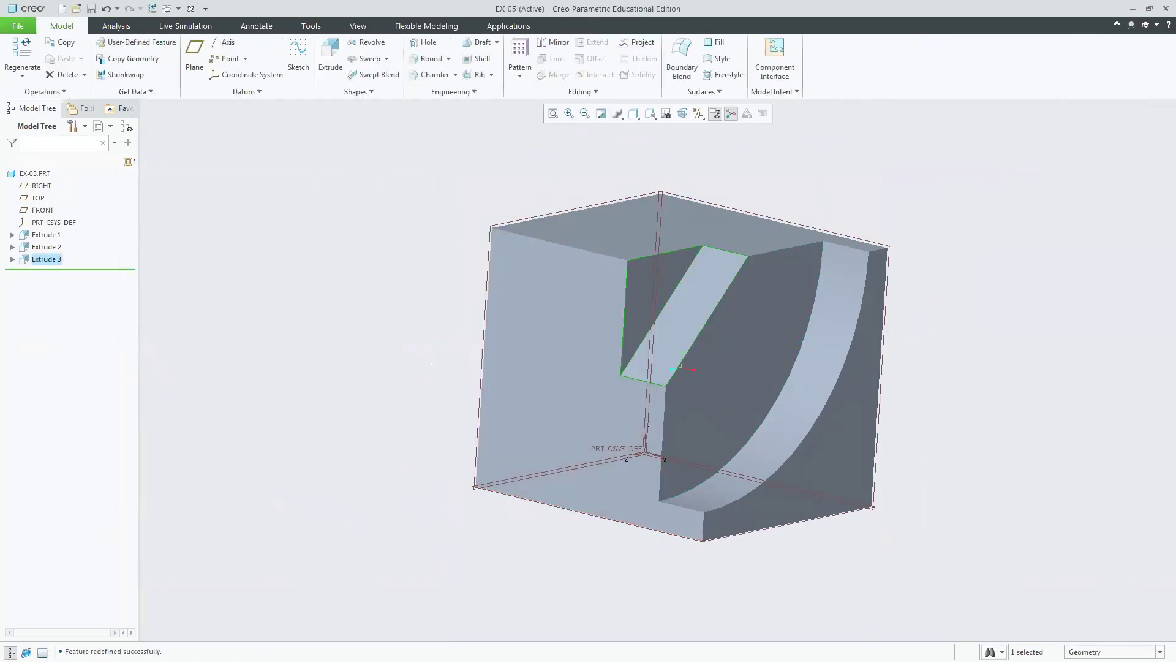
- Check the EX5 drawing and start an extrusion sketch on the triangular cut's inner face, orienting the TOP datum plane to the top
{"action": "key", "text": "alt+Tab"}
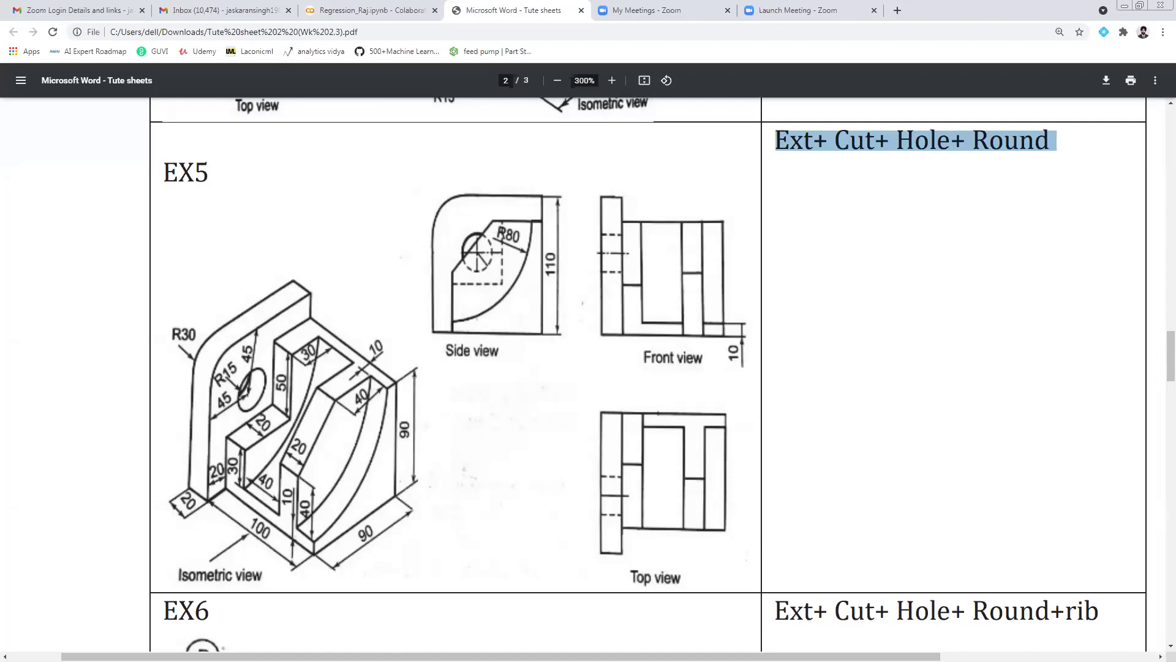
{"action": "key", "text": "alt+Tab"}
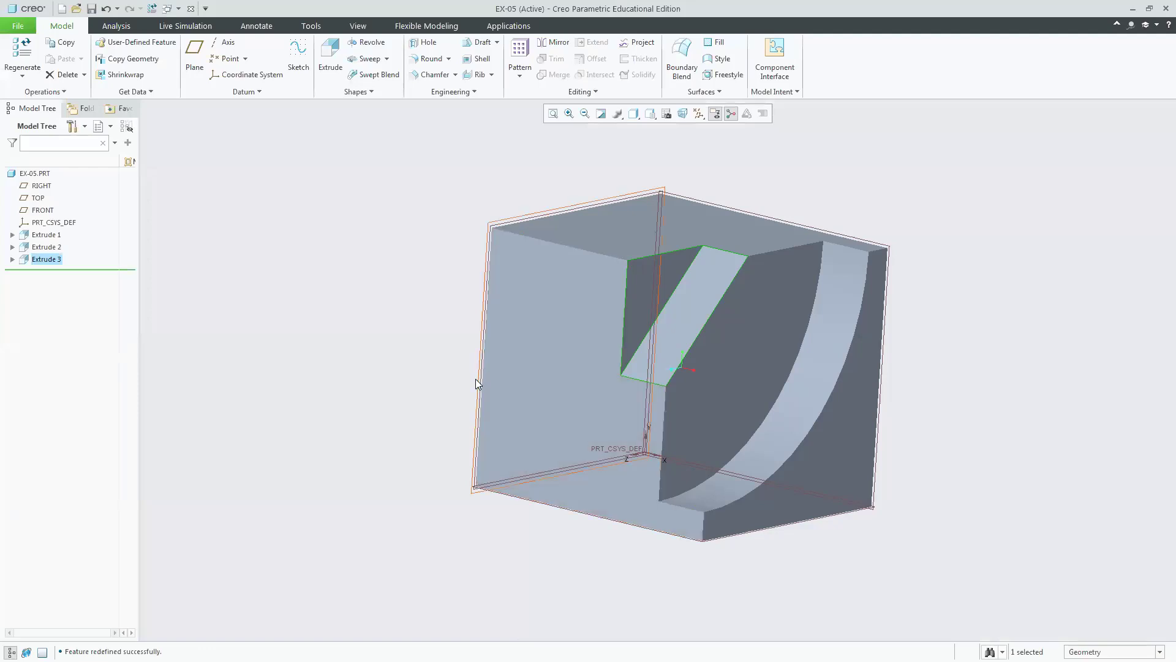
{"action": "left_click", "coordinate": [395, 402]}
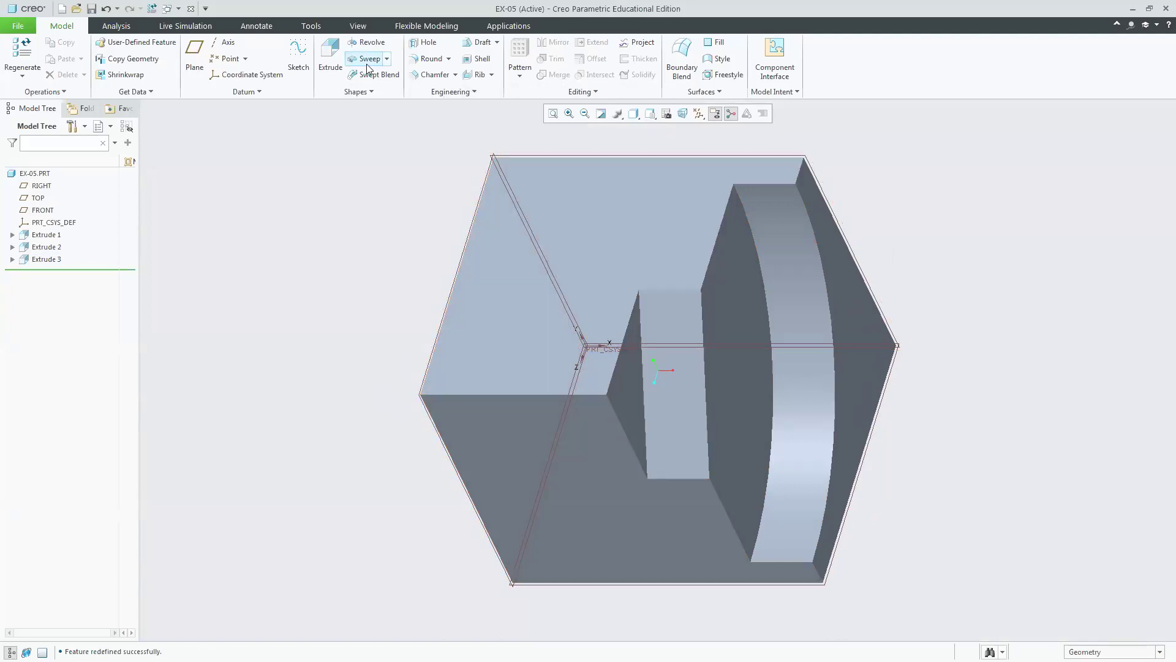
{"action": "left_click", "coordinate": [339, 61]}
{"action": "left_click", "coordinate": [622, 395]}
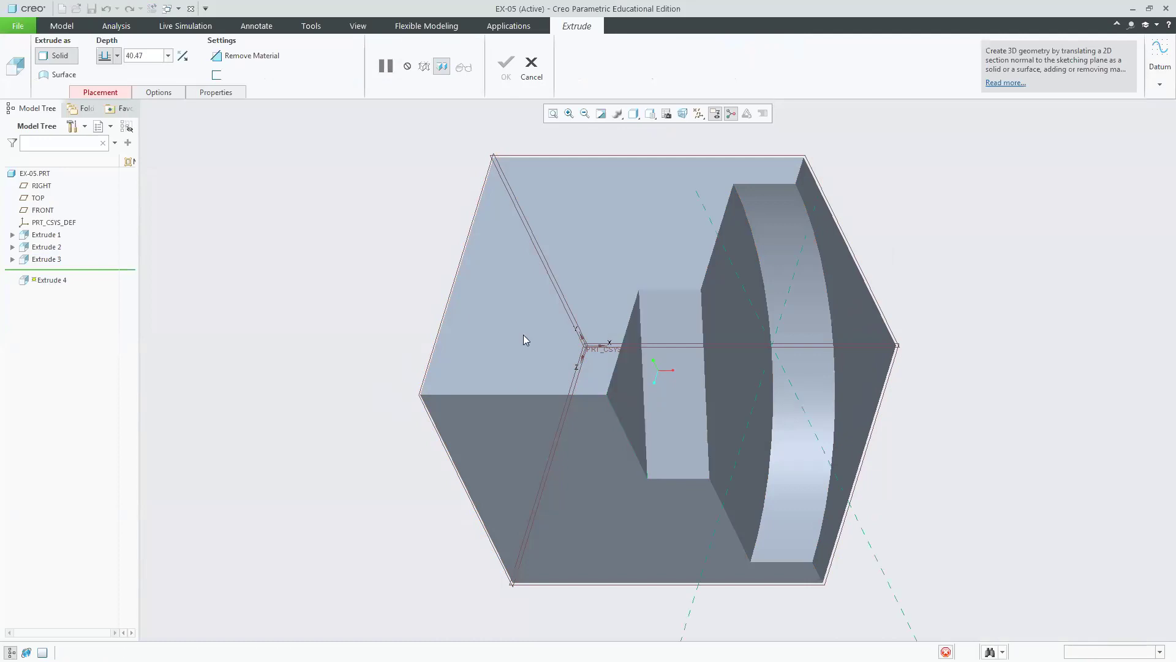
{"action": "left_click", "coordinate": [682, 113]}
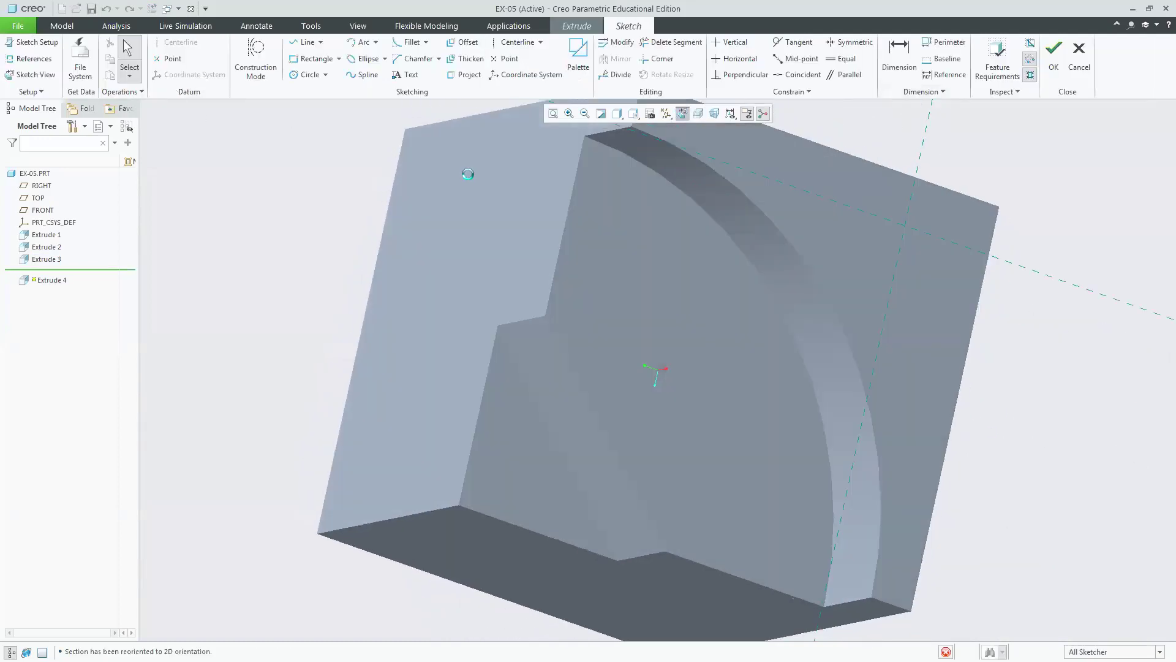
{"action": "left_click", "coordinate": [39, 43]}
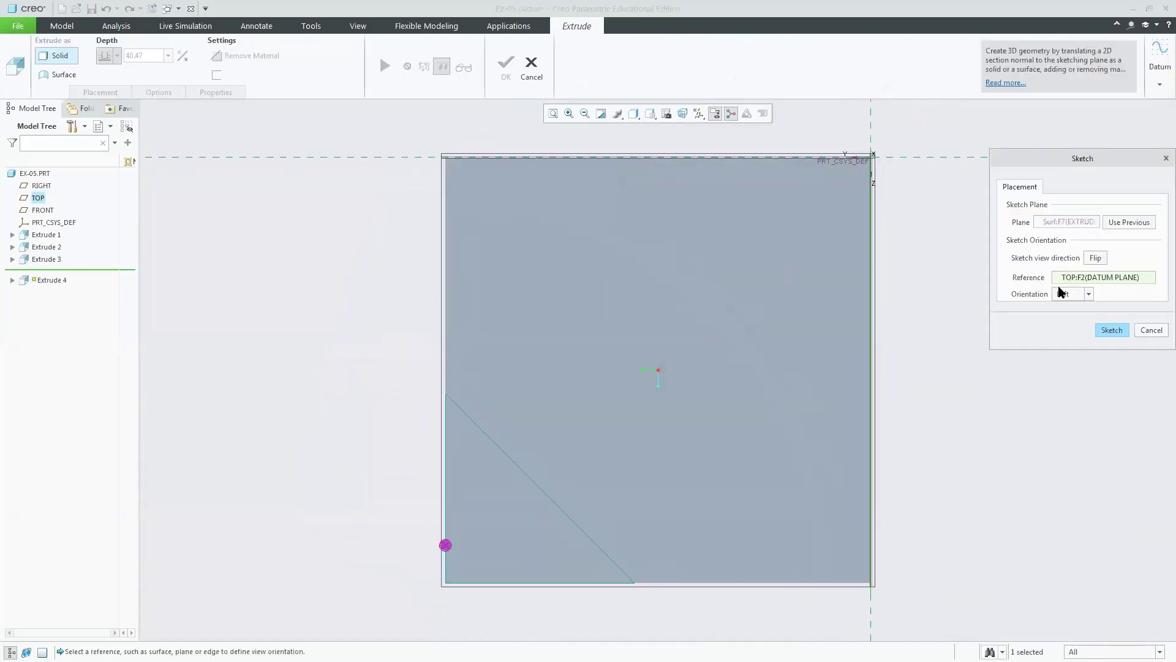
{"action": "left_click", "coordinate": [1080, 294]}
{"action": "key", "text": "Up"}
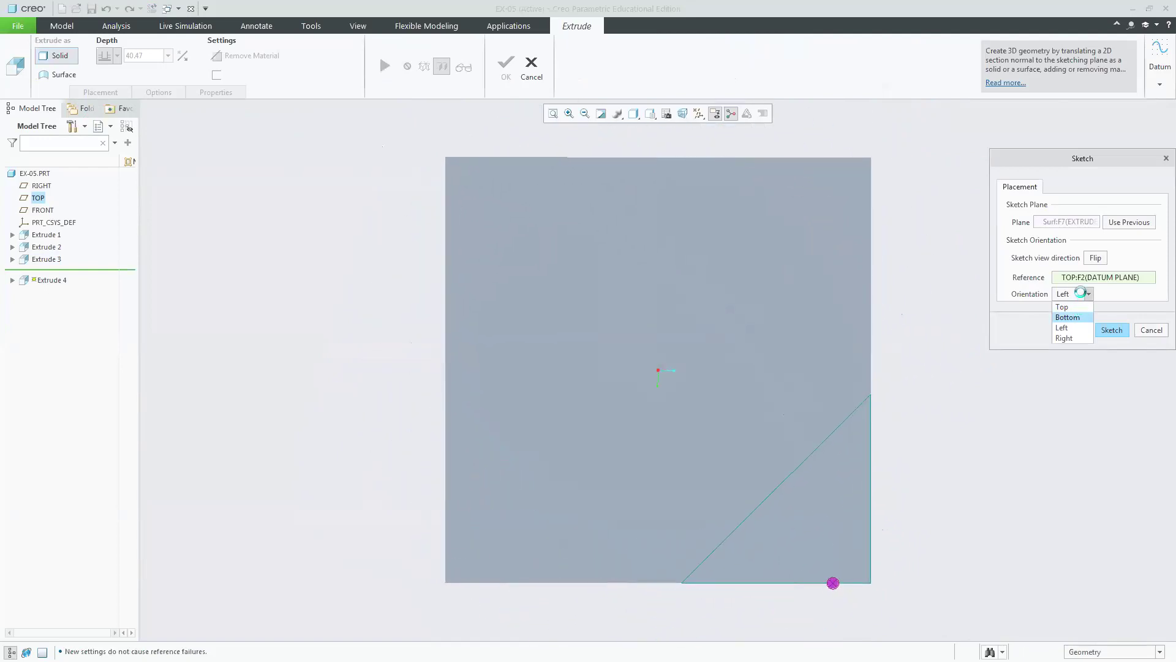
{"action": "key", "text": "Up"}
{"action": "left_click", "coordinate": [1112, 330]}
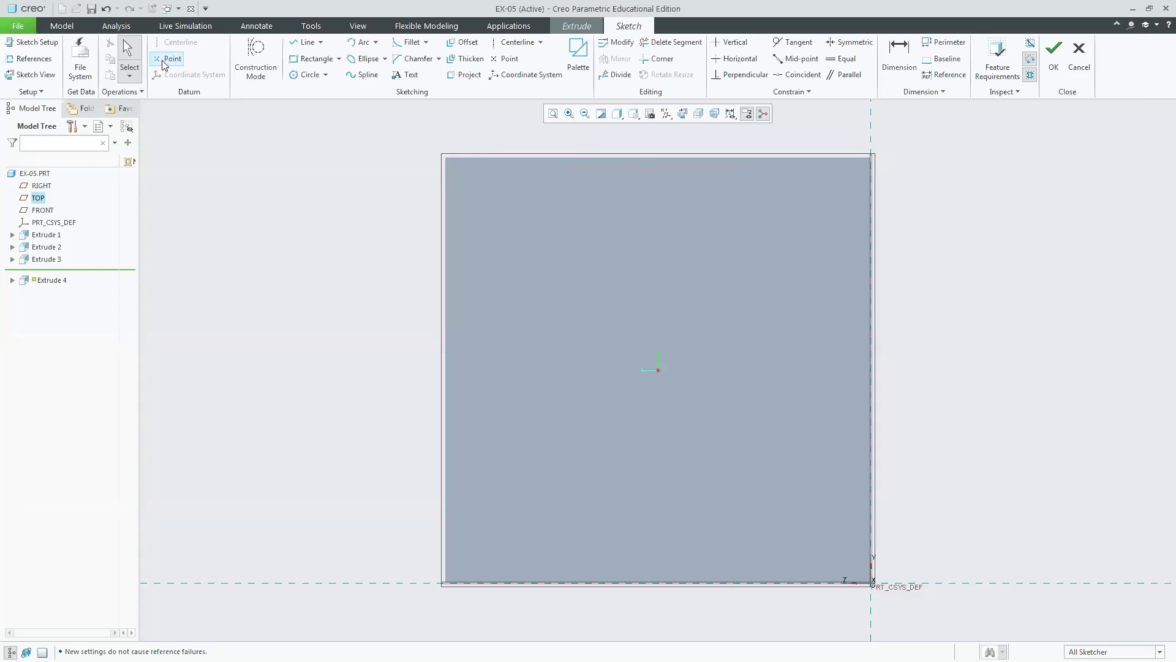
- Add the quarter-round arc surface, the upper horizontal edge and the front vertical edge as sketch references
{"action": "left_click", "coordinate": [49, 61]}
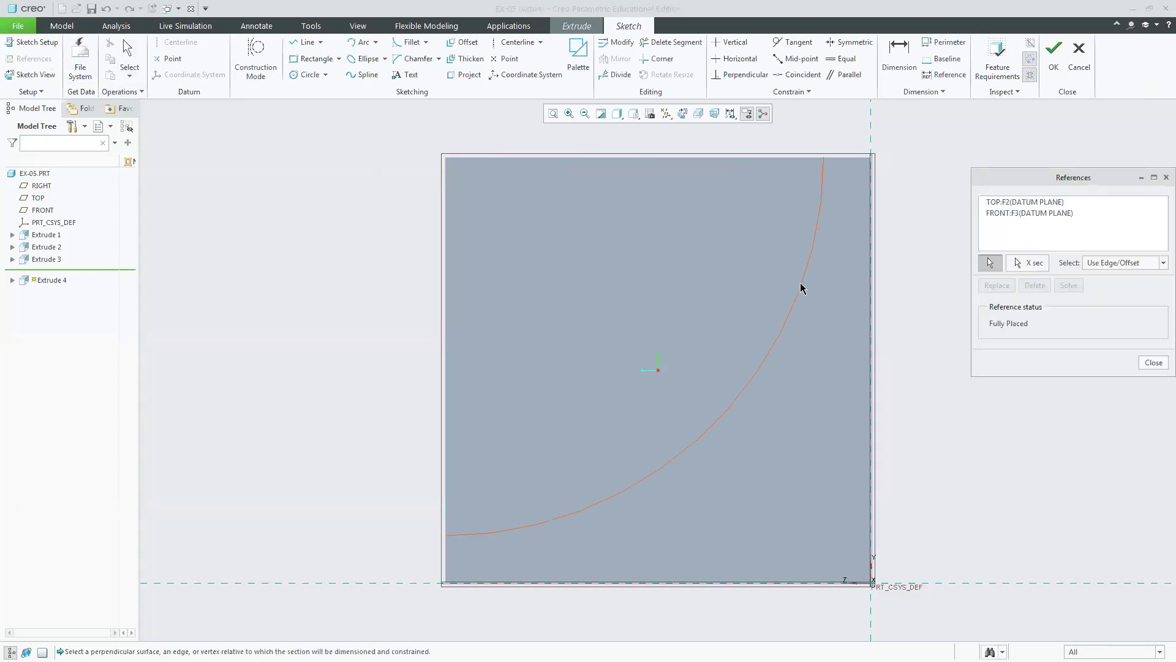
{"action": "left_click", "coordinate": [801, 288]}
{"action": "left_click", "coordinate": [797, 166]}
{"action": "left_click", "coordinate": [446, 547]}
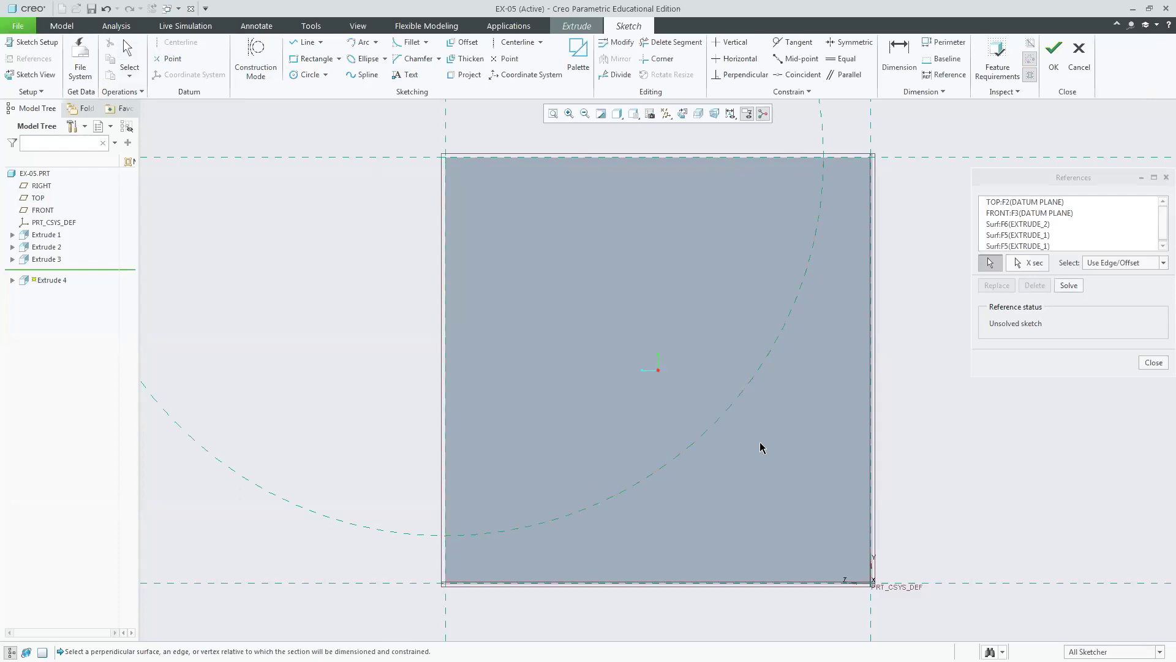
{"action": "left_click", "coordinate": [1153, 363]}
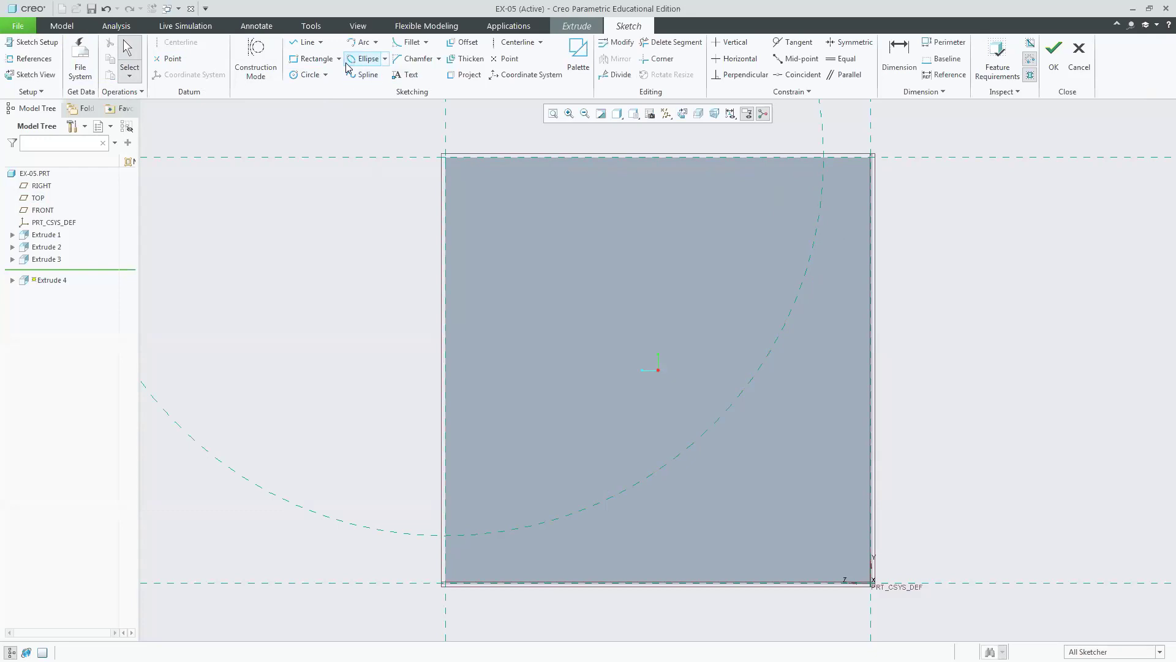
- Draw an arc over the quarter-round reference from its upper end on the horizontal edge to its lower end on the vertical edge
{"action": "left_click", "coordinate": [359, 43]}
{"action": "left_click", "coordinate": [823, 158]}
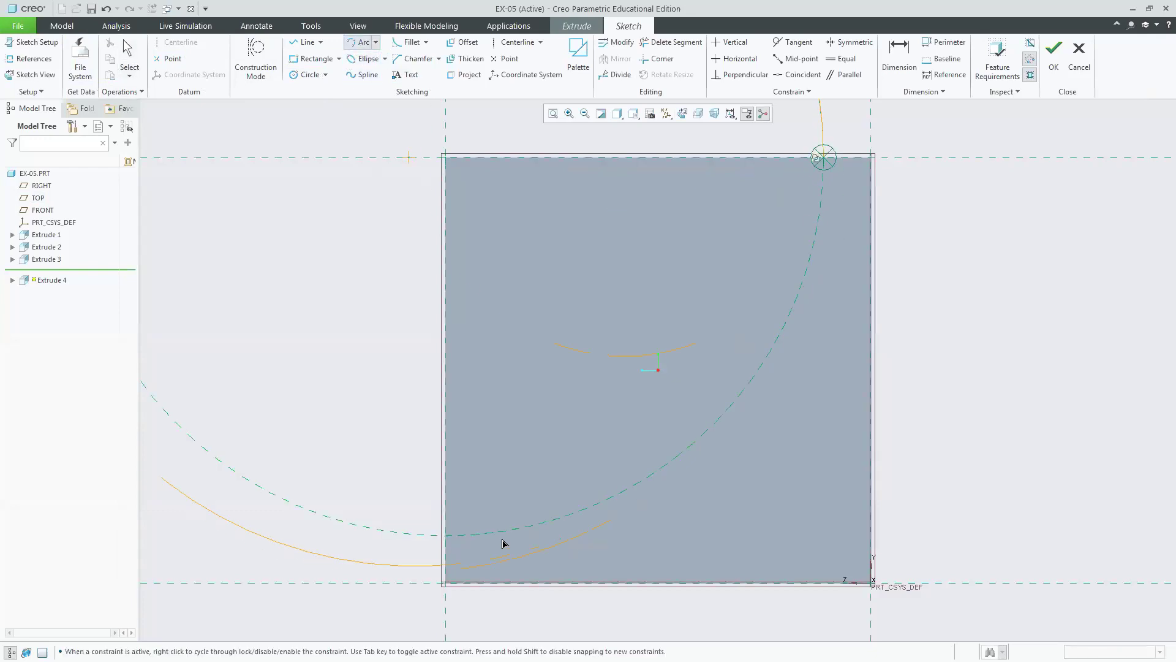
{"action": "left_click", "coordinate": [450, 536]}
{"action": "middle_click", "coordinate": [790, 249]}
{"action": "left_click", "coordinate": [449, 536]}
{"action": "left_click", "coordinate": [637, 488]}
{"action": "middle_click", "coordinate": [997, 341]}
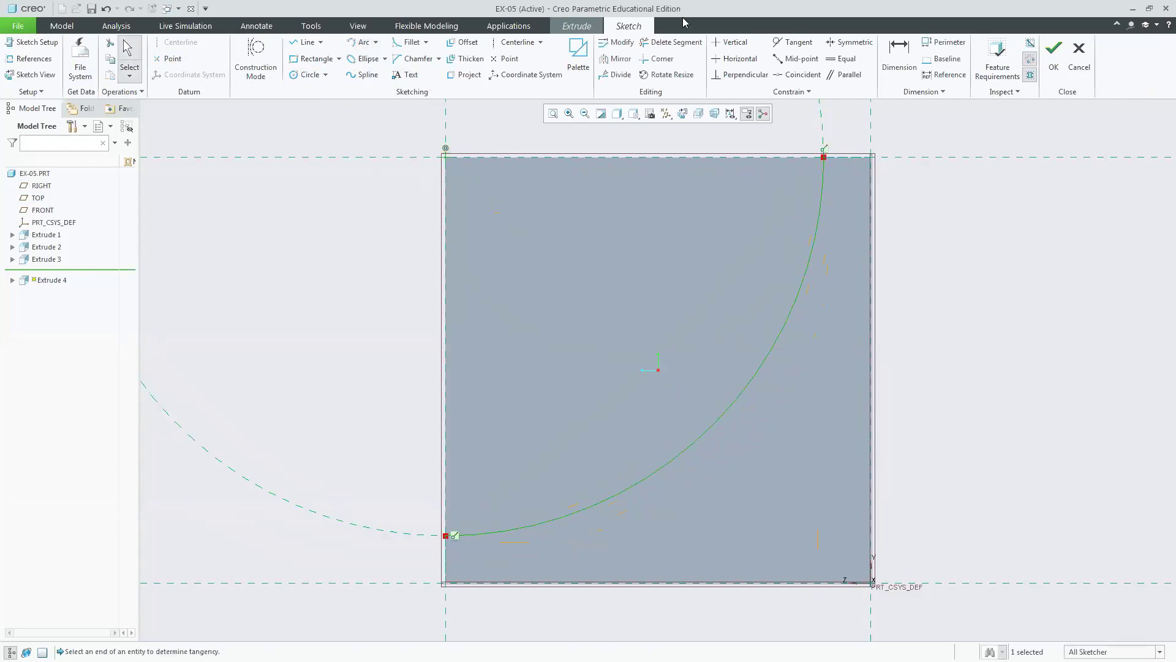
- Close the quarter-round profile with a horizontal and a vertical line meeting at the upper front corner, and finish the sketch
{"action": "left_click", "coordinate": [303, 41]}
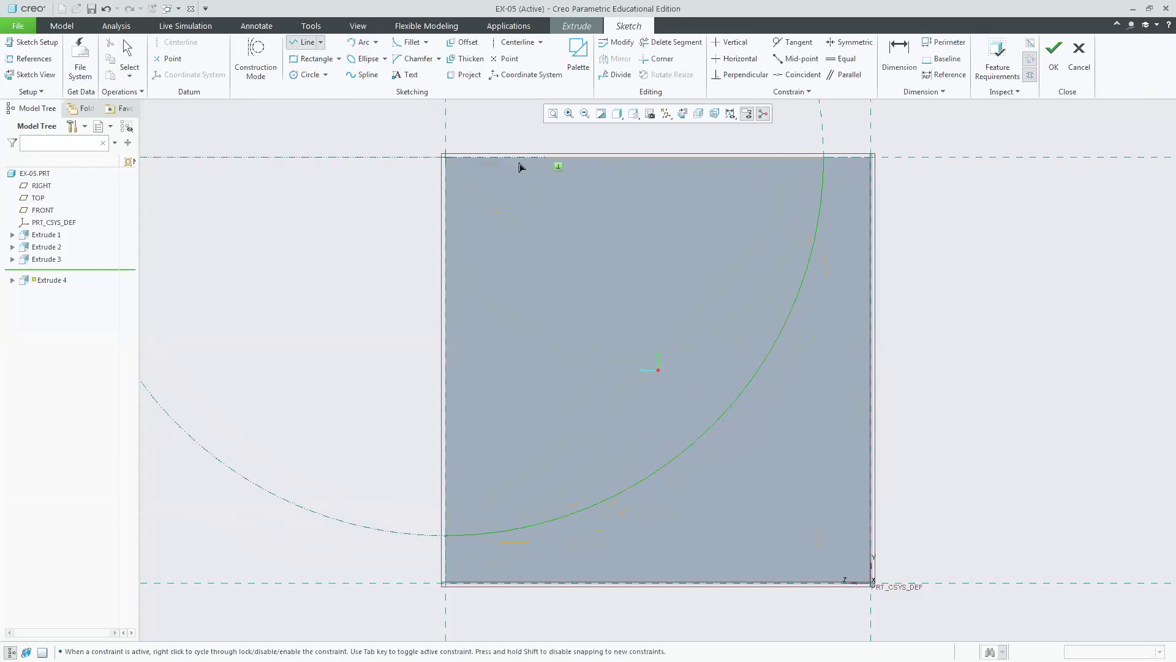
{"action": "left_click", "coordinate": [446, 534]}
{"action": "middle_click", "coordinate": [970, 304]}
{"action": "middle_click", "coordinate": [982, 383]}
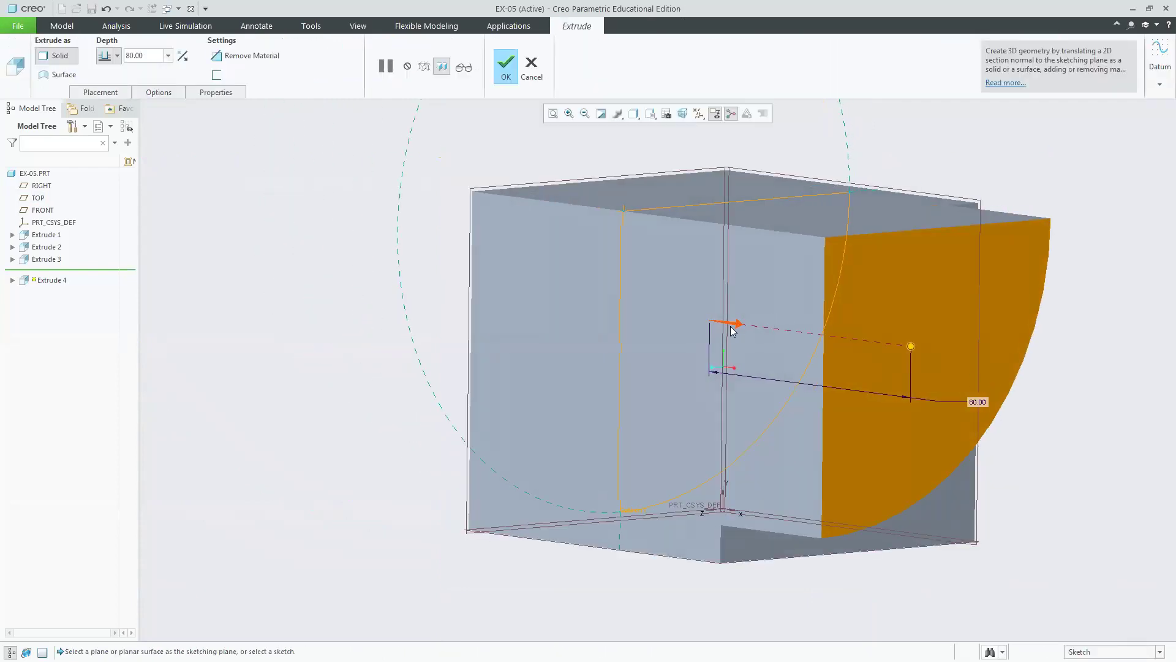
- Flip the quarter-round extrusion into the block and complete it as a material-removing cut 40 mm deep
{"action": "left_click", "coordinate": [732, 328]}
{"action": "left_click", "coordinate": [650, 113]}
{"action": "left_click", "coordinate": [653, 127]}
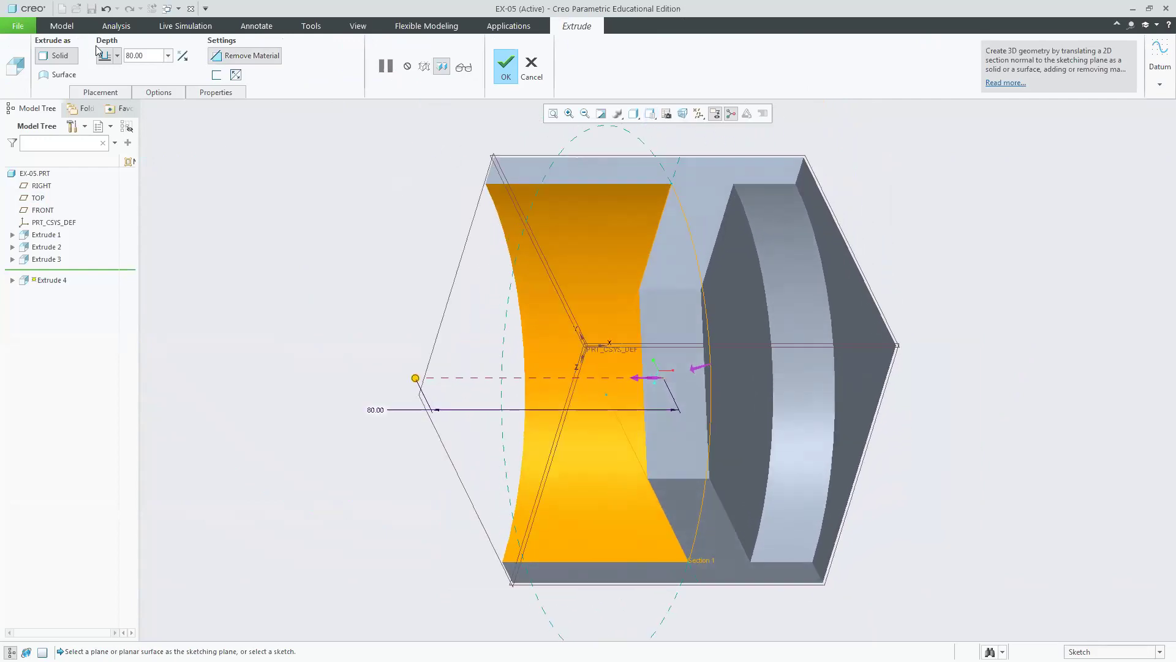
{"action": "left_click", "coordinate": [134, 55]}
{"action": "type", "text": "40"}
{"action": "key", "text": "Return"}
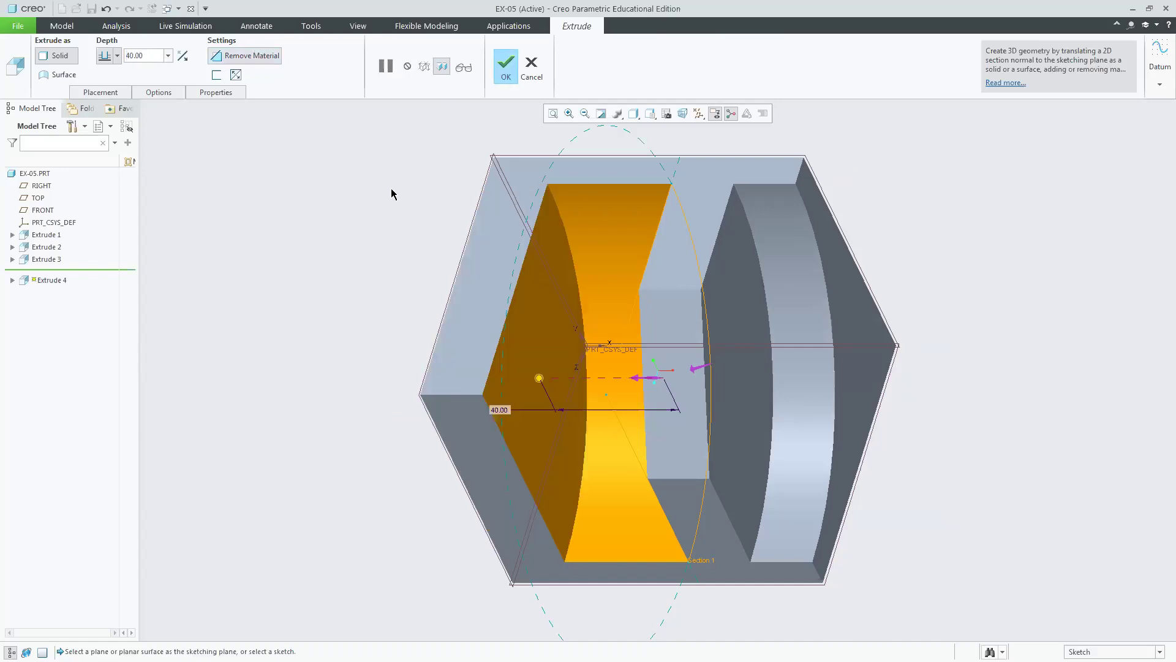
{"action": "left_click", "coordinate": [506, 68]}
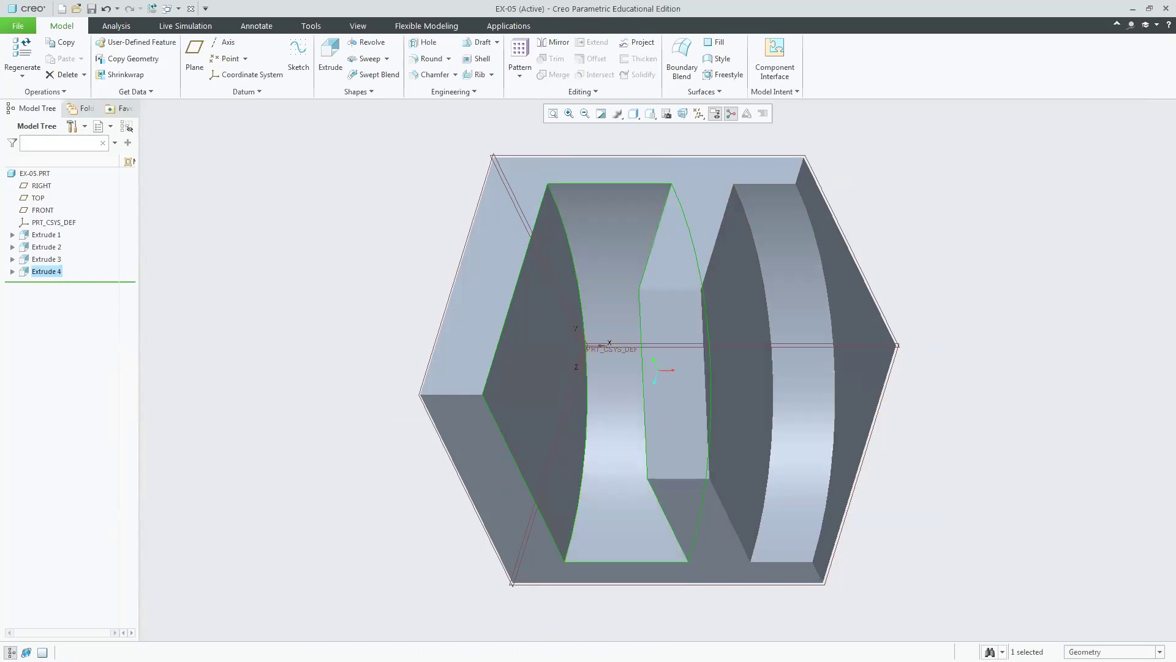
- Recheck the EX5 drawing and start an extrusion sketch on the new pocket's inner end face, orienting the TOP datum plane to the top
{"action": "key", "text": "alt+Tab"}
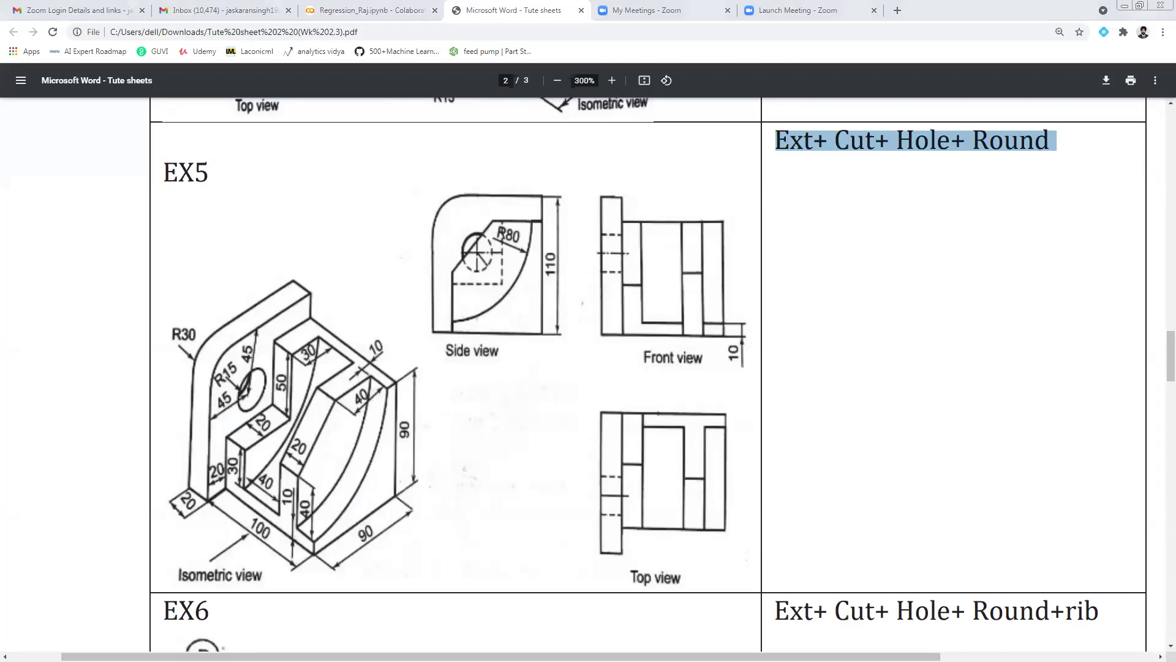
{"action": "key", "text": "alt+Tab"}
{"action": "left_click", "coordinate": [339, 66]}
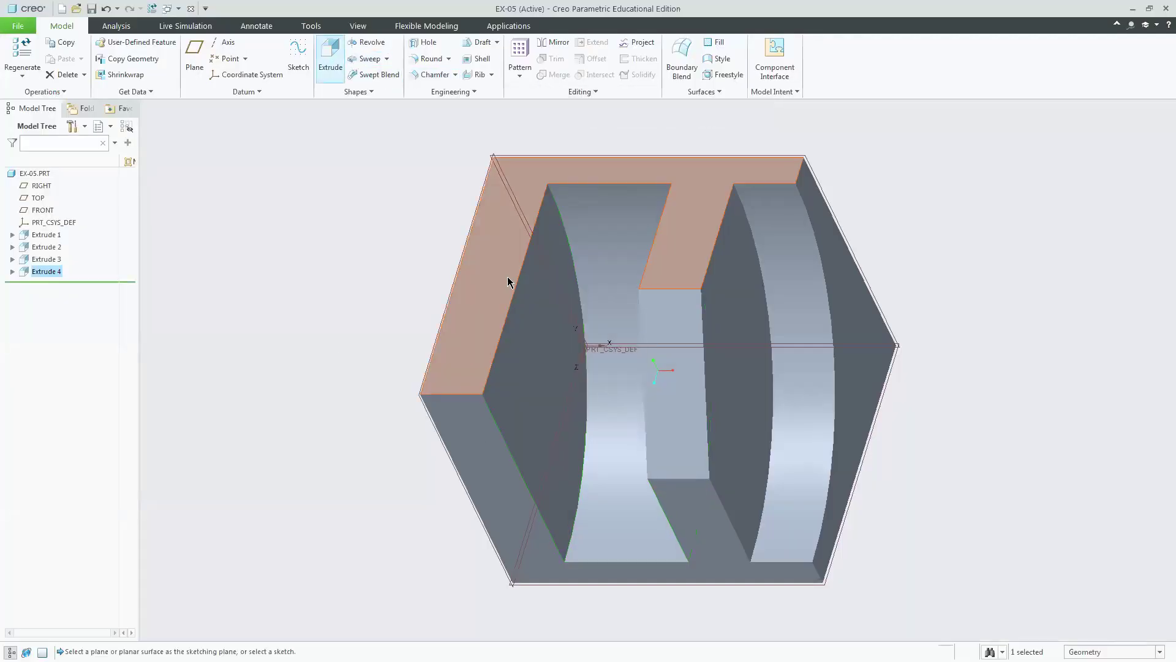
{"action": "left_click", "coordinate": [514, 365]}
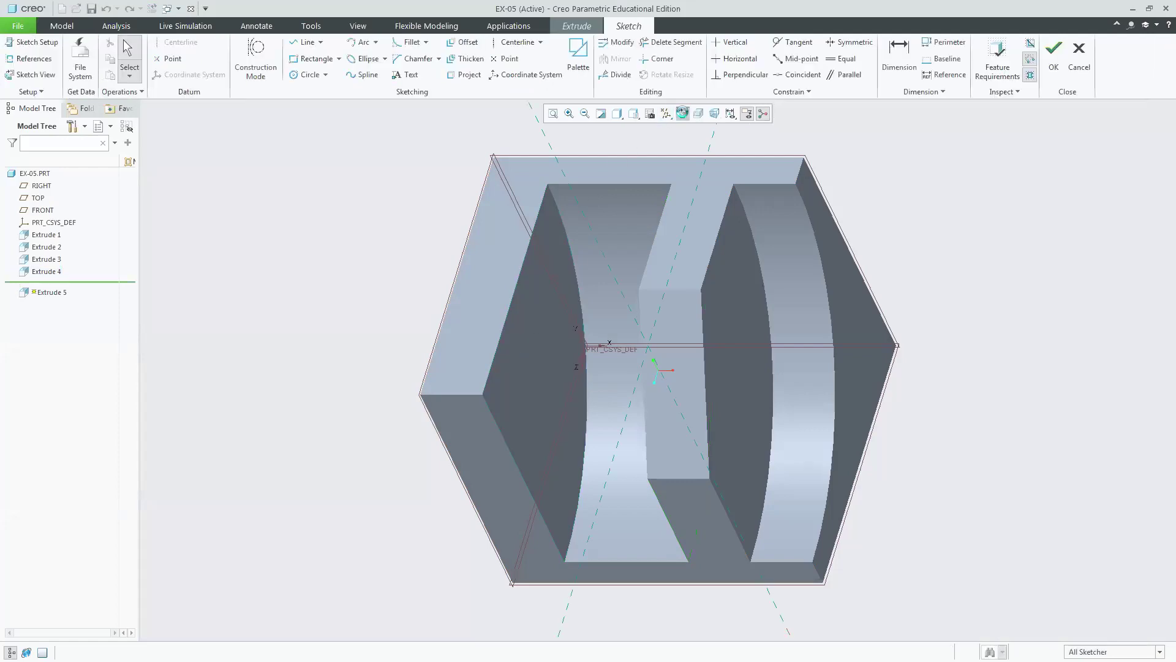
{"action": "left_click", "coordinate": [682, 113]}
{"action": "left_click", "coordinate": [46, 44]}
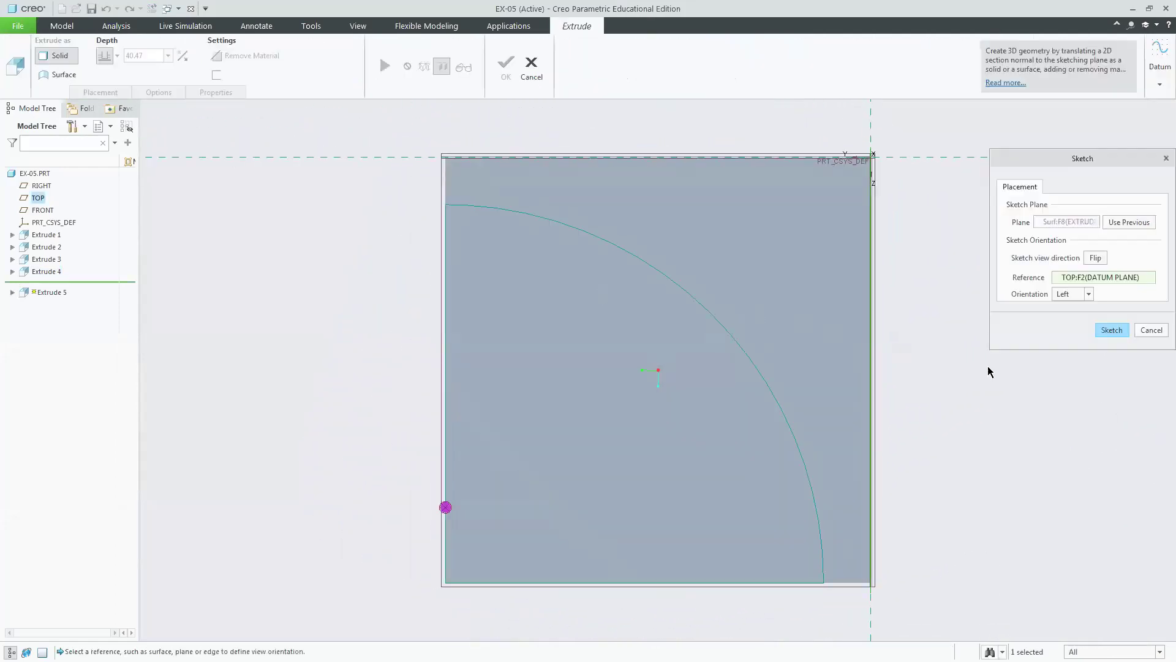
{"action": "left_click", "coordinate": [1089, 294]}
{"action": "left_click", "coordinate": [1069, 304]}
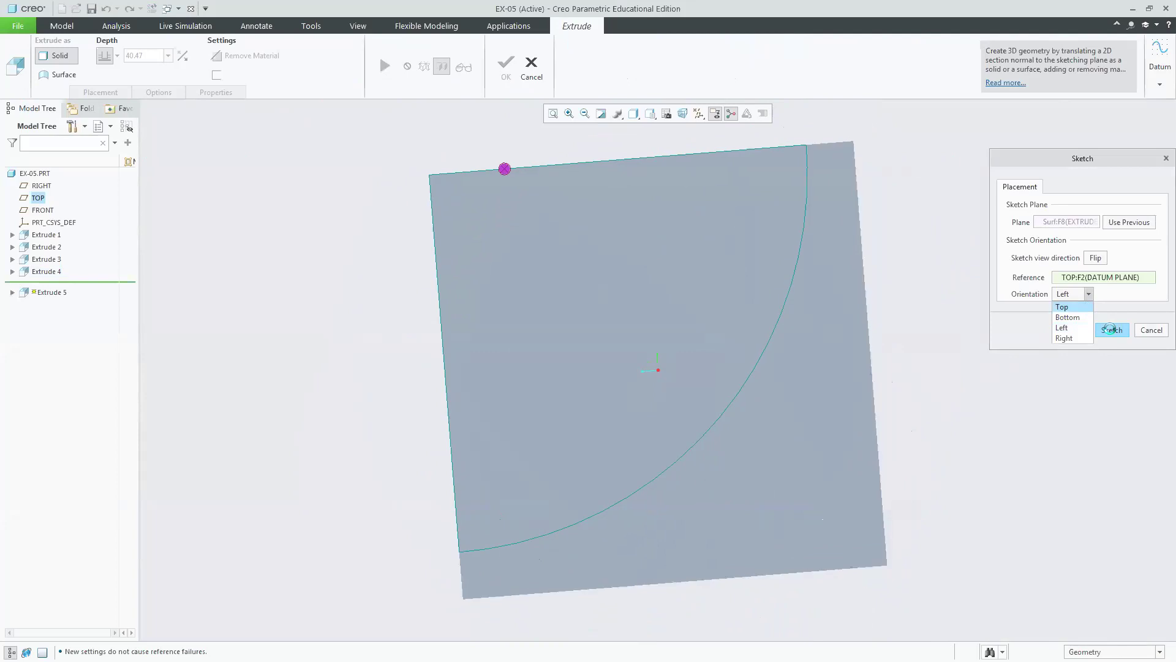
{"action": "left_click", "coordinate": [1111, 330]}
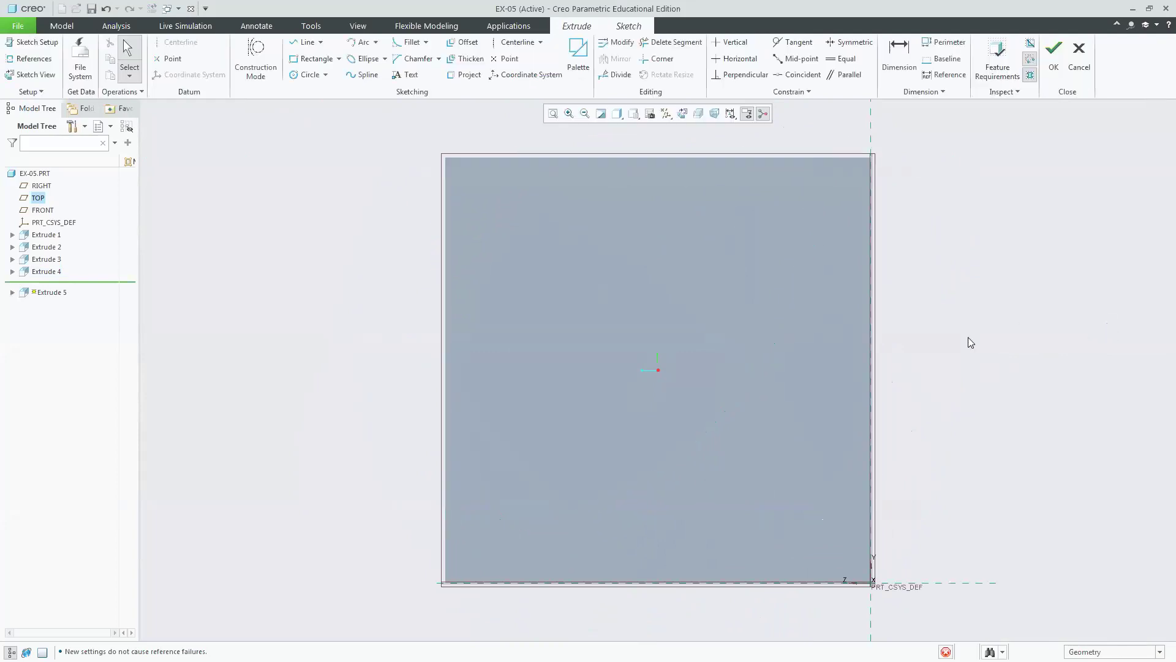
- Add the quarter-round arc, the block's upper edge and its front vertical edge as sketch references
{"action": "left_click", "coordinate": [31, 58]}
{"action": "left_click", "coordinate": [821, 213]}
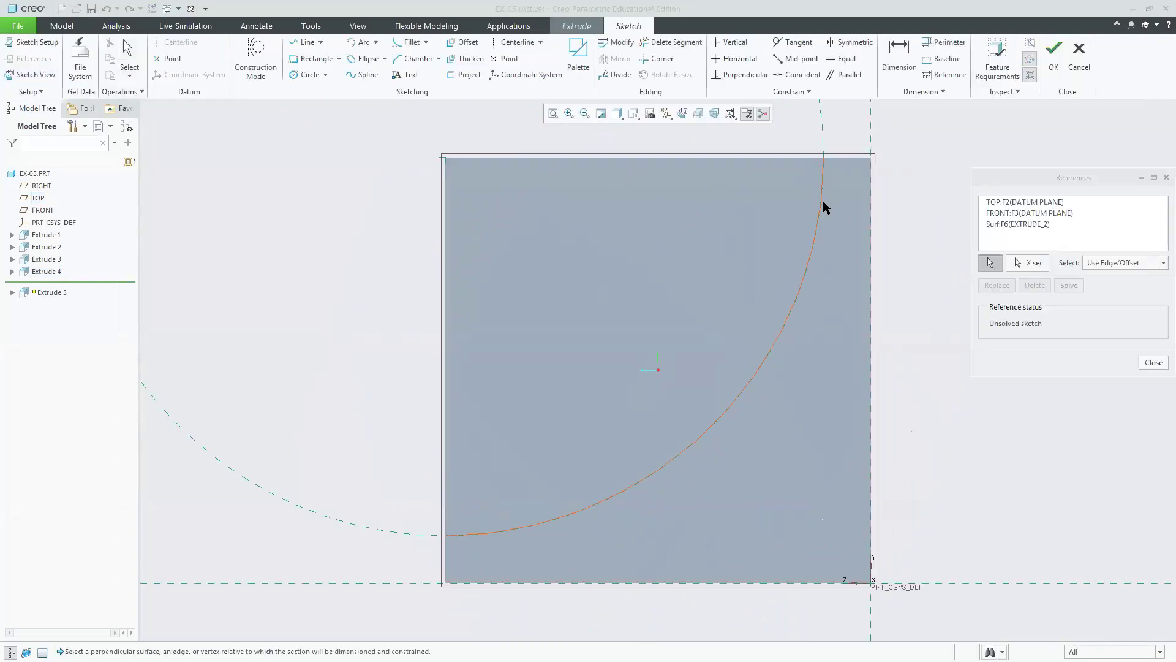
{"action": "left_click", "coordinate": [789, 158]}
{"action": "left_click", "coordinate": [444, 402]}
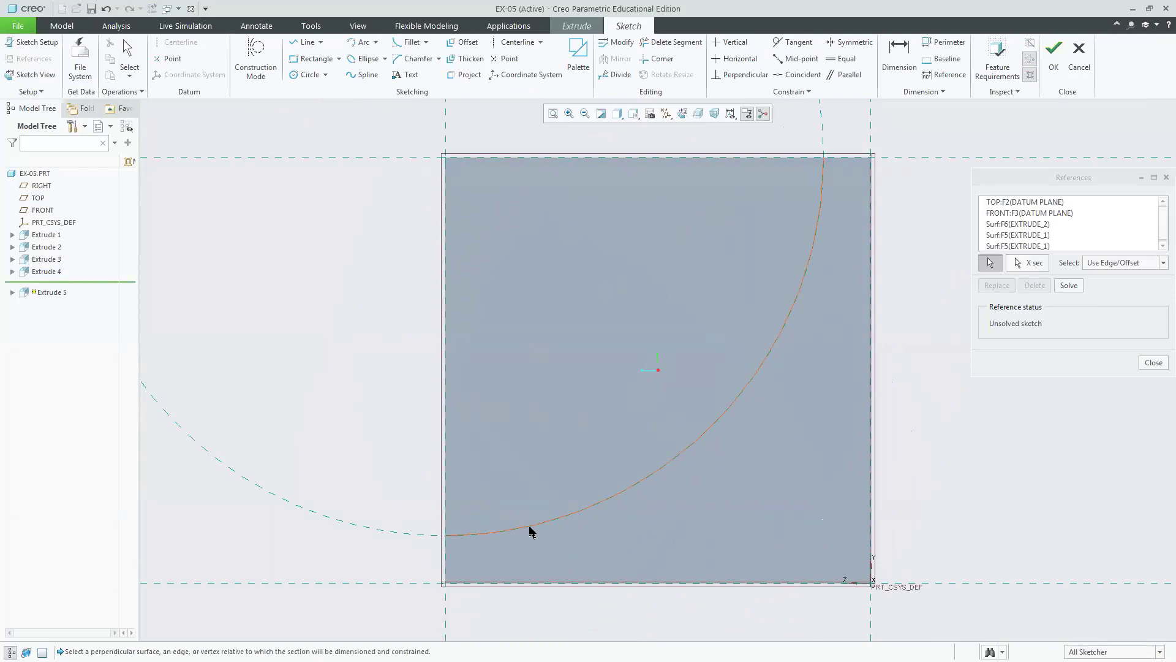
{"action": "left_click", "coordinate": [1154, 362]}
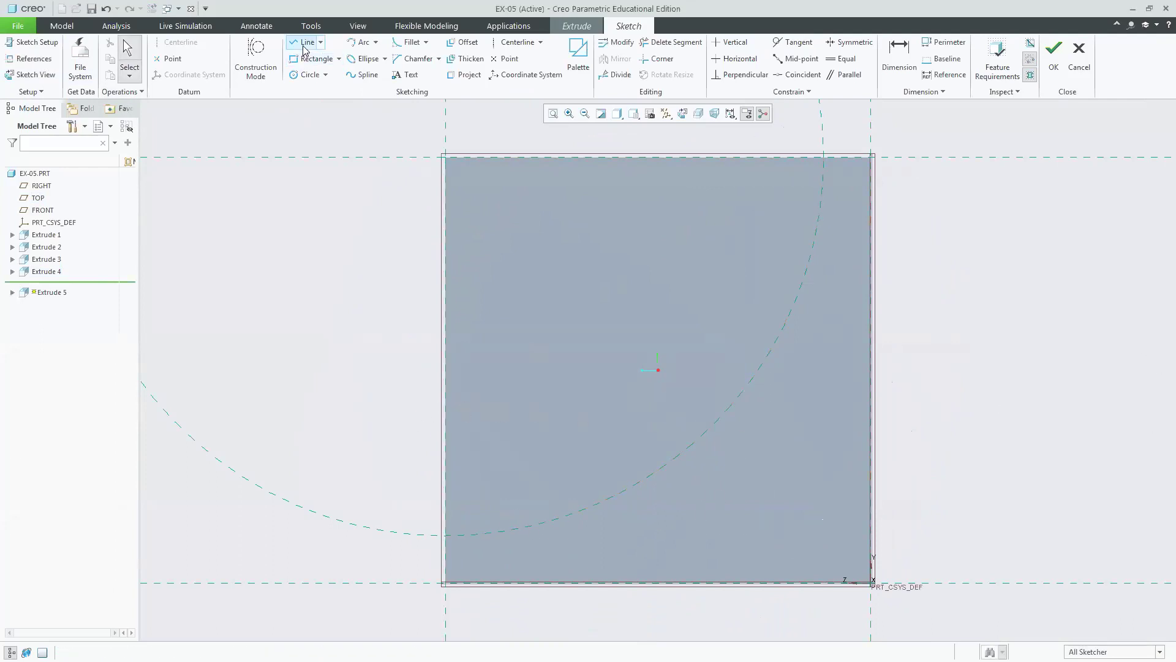
- Sketch a rectangle about 48 mm wide and 38 mm high with lines in the face's upper front corner
{"action": "left_click", "coordinate": [304, 41]}
{"action": "left_click", "coordinate": [674, 158]}
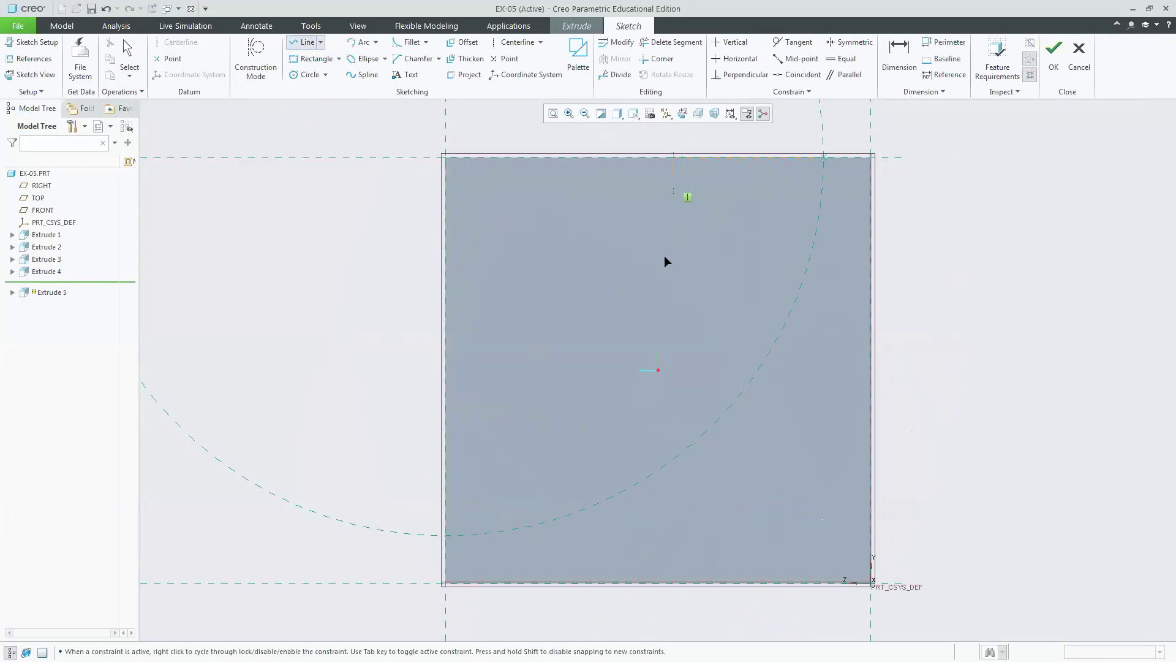
{"action": "left_click", "coordinate": [674, 337]}
{"action": "left_click", "coordinate": [445, 337]}
{"action": "left_click", "coordinate": [446, 157]}
{"action": "left_click", "coordinate": [673, 159]}
{"action": "middle_click", "coordinate": [751, 234]}
{"action": "middle_click", "coordinate": [875, 138]}
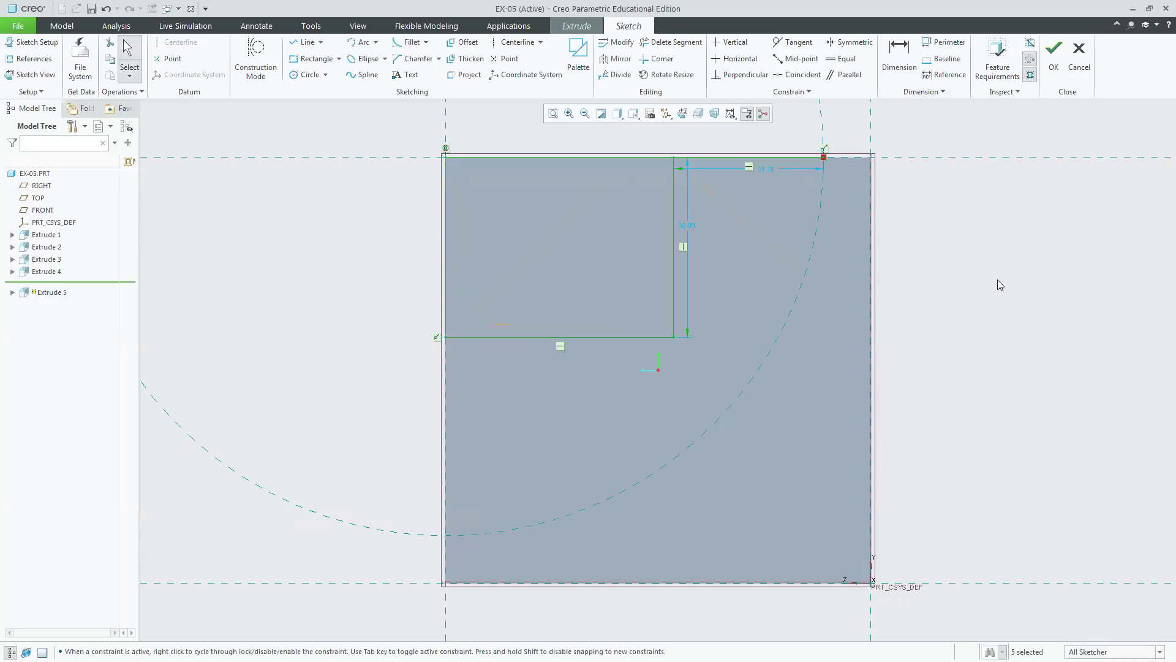
- Trim the stray line between the rectangle and the arc's upper end, and recheck the EX5 drawing
{"action": "left_click", "coordinate": [672, 42]}
{"action": "left_click", "coordinate": [769, 173]}
{"action": "middle_click", "coordinate": [1043, 362]}
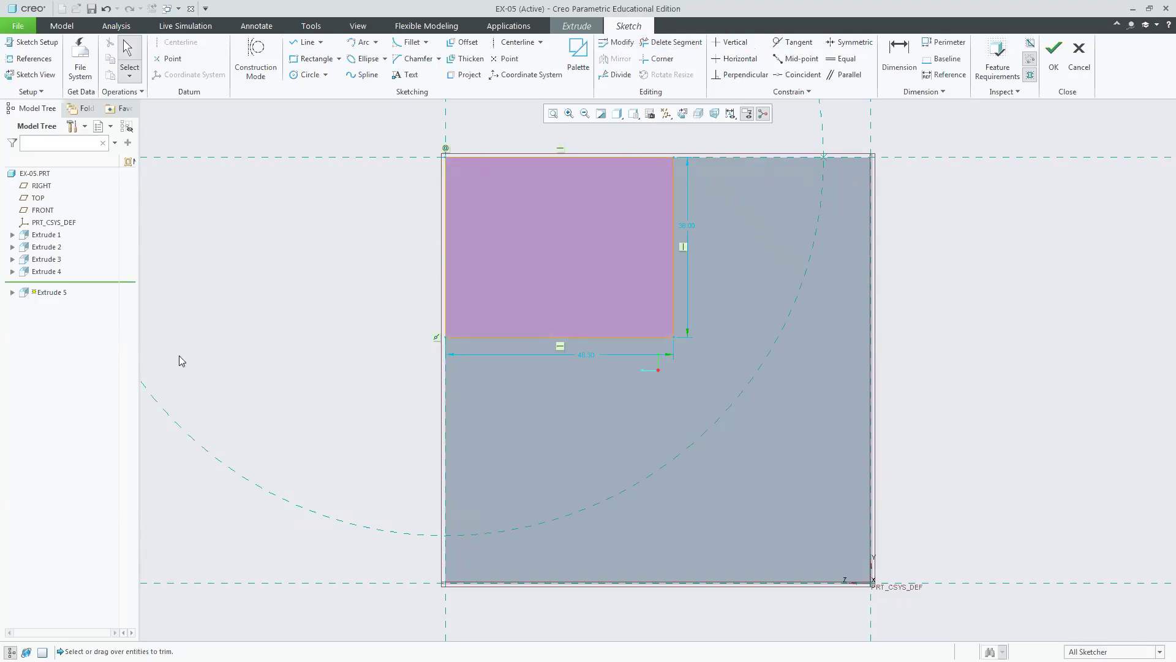
{"action": "key", "text": "alt+Tab"}
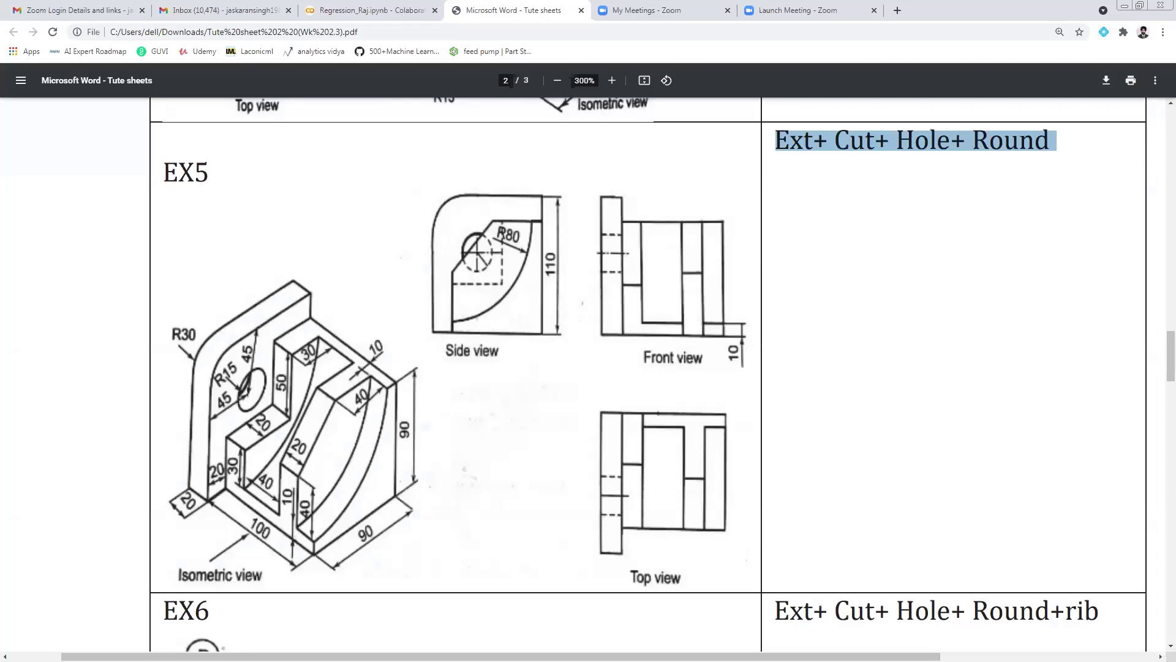
{"action": "key", "text": "alt+Tab"}
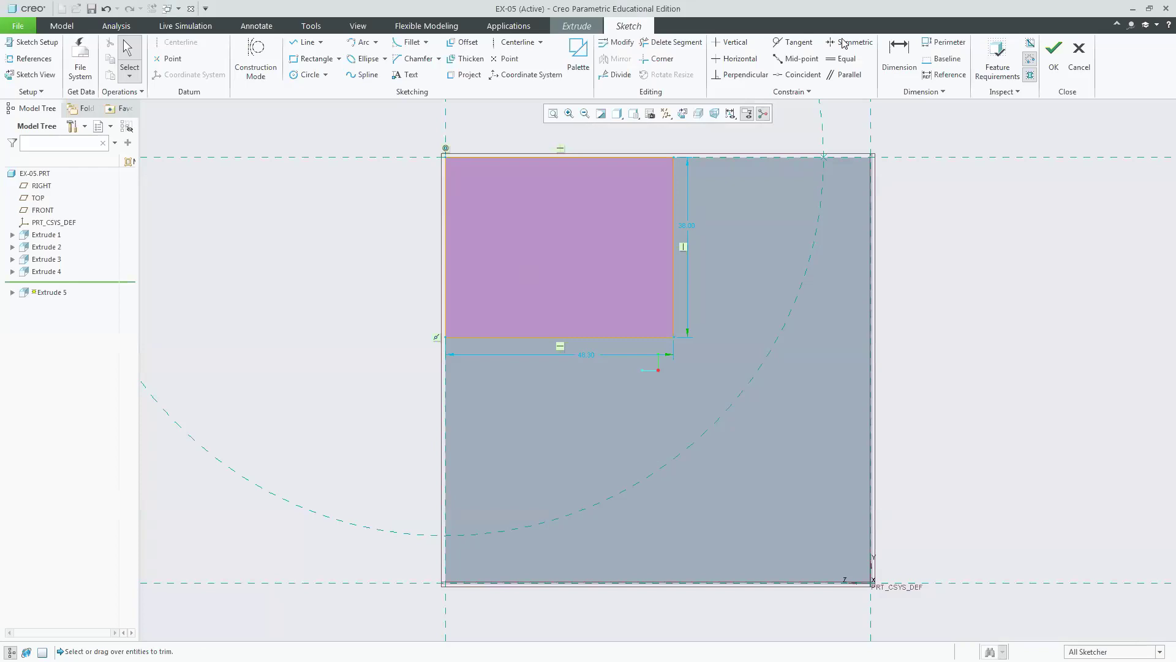
- Dimension the rectangle's horizontal and vertical distances to the arc's two ends, adding the arc's lower end as a sketch reference
{"action": "left_click", "coordinate": [899, 54]}
{"action": "left_click_drag", "start_coordinate": [675, 161], "coordinate": [826, 164]}
{"action": "middle_click", "coordinate": [762, 147]}
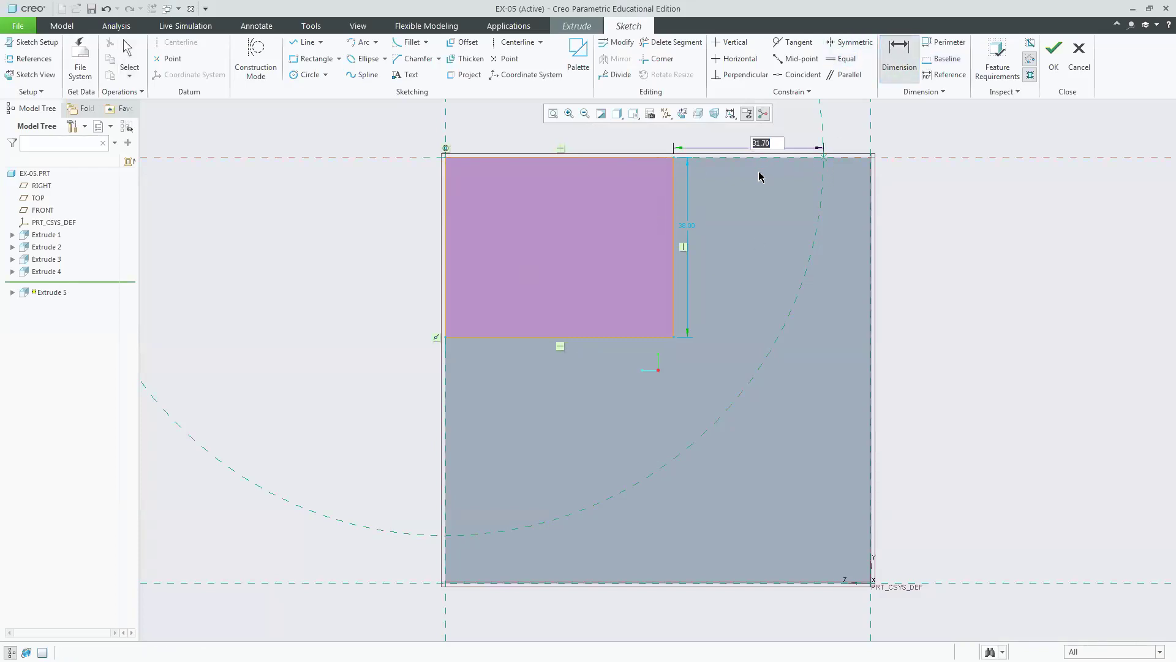
{"action": "left_click", "coordinate": [446, 336]}
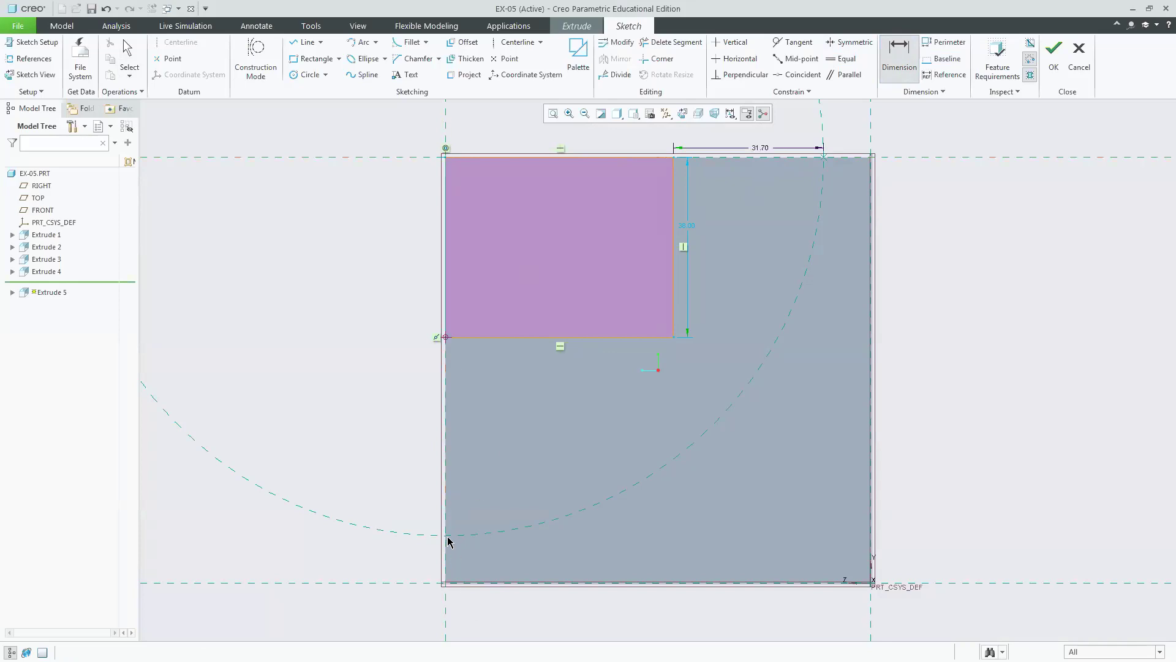
{"action": "left_click", "coordinate": [29, 58]}
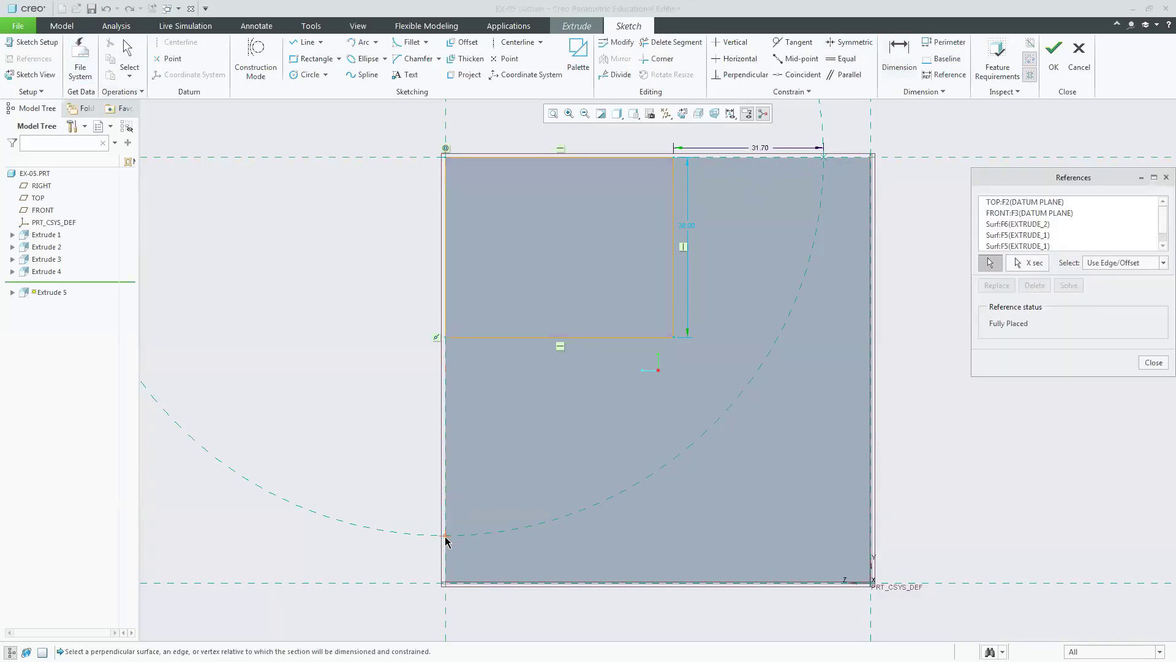
{"action": "left_click", "coordinate": [445, 537]}
{"action": "left_click", "coordinate": [1152, 364]}
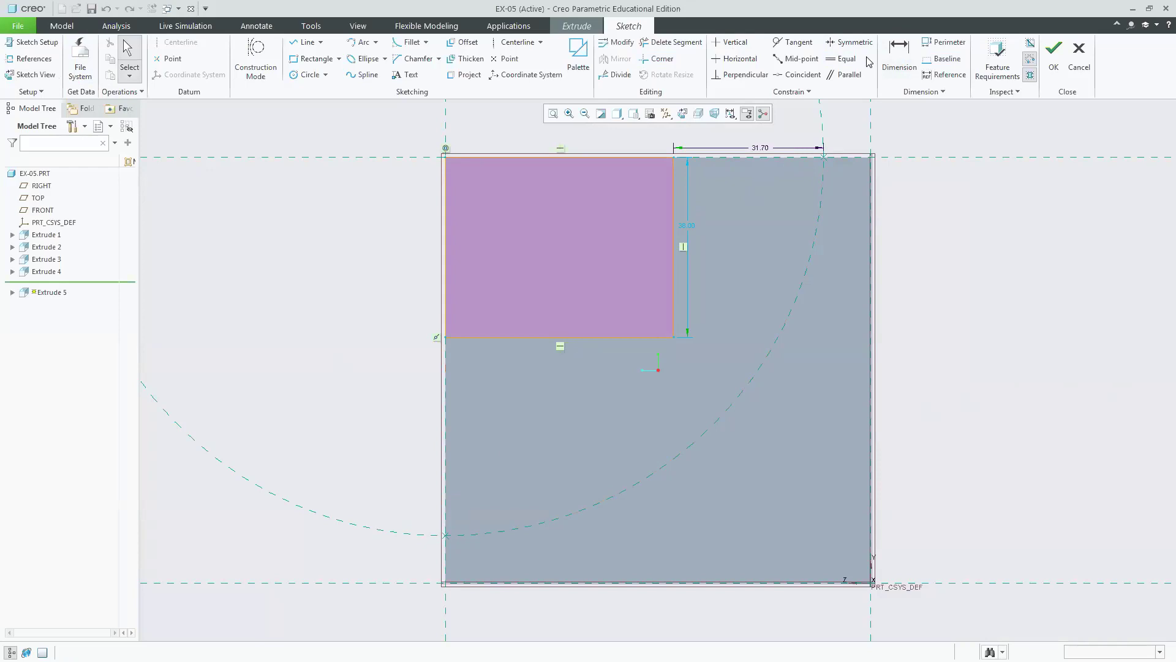
{"action": "left_click", "coordinate": [899, 56]}
{"action": "left_click", "coordinate": [445, 336]}
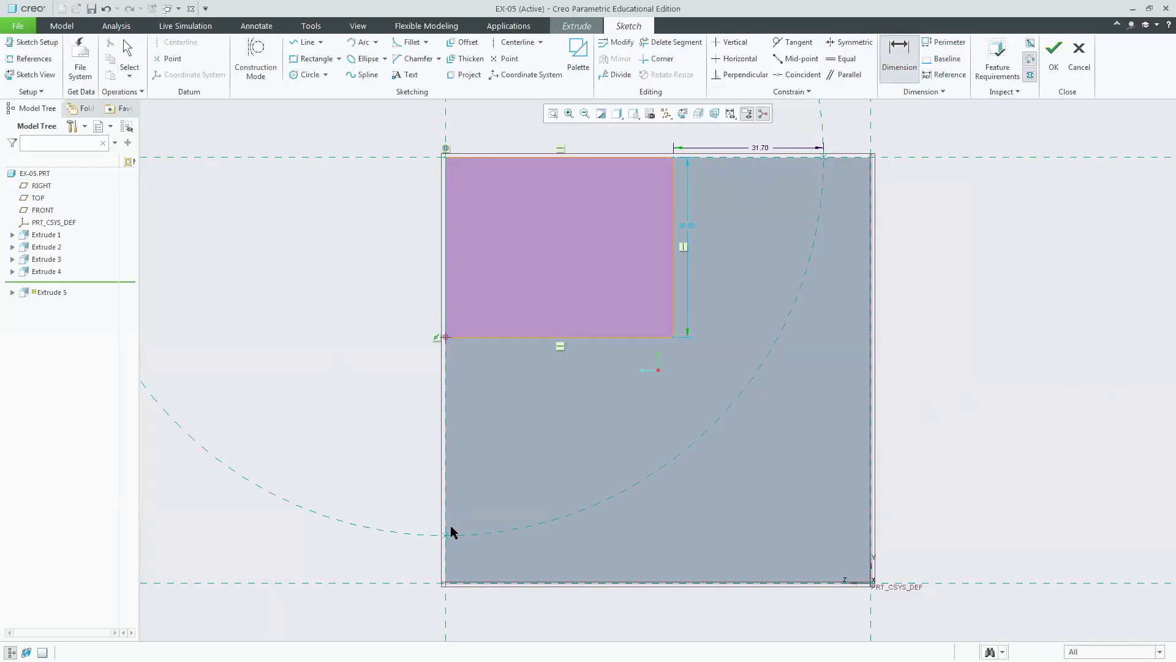
{"action": "middle_click", "coordinate": [391, 420]}
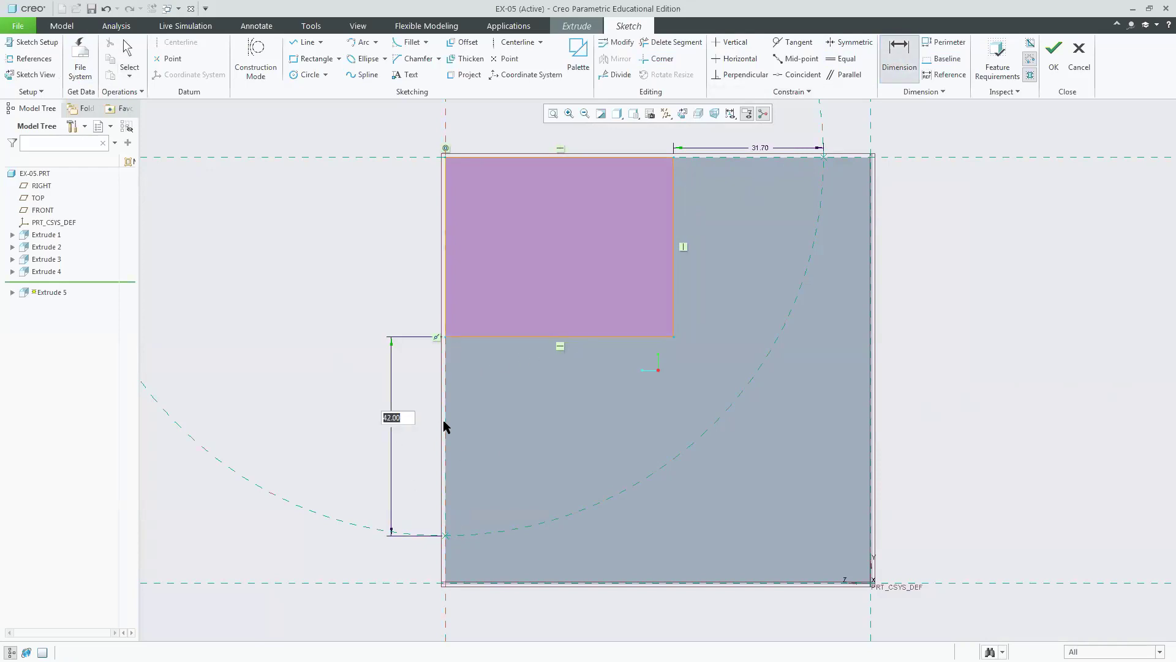
- Try to dimension the rectangle's height, resolving the conflict by deleting the coincident constraint
{"action": "left_click", "coordinate": [673, 226]}
{"action": "middle_click", "coordinate": [720, 229]}
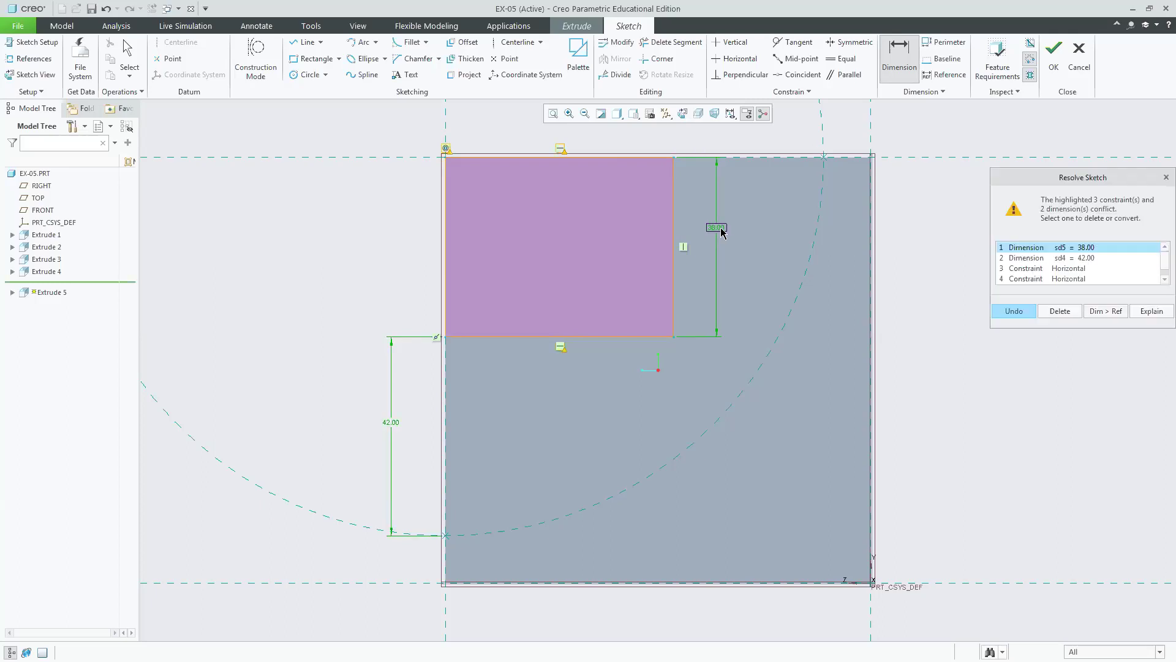
{"action": "left_click", "coordinate": [1079, 258]}
{"action": "left_click", "coordinate": [1076, 269]}
{"action": "left_click", "coordinate": [1082, 278]}
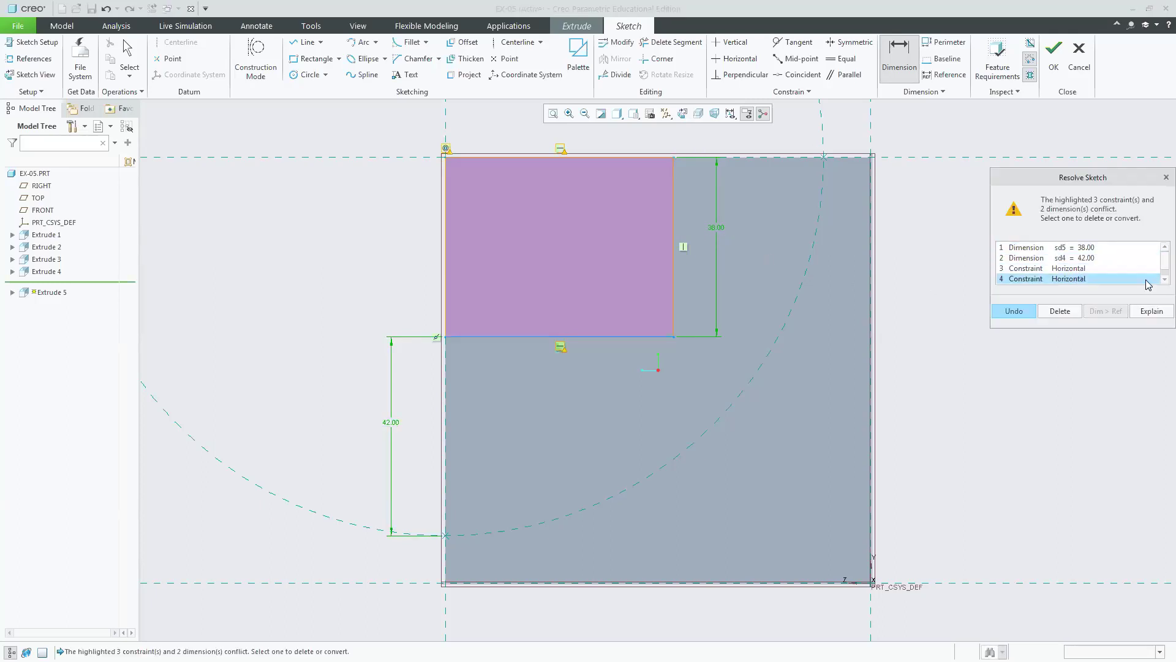
{"action": "left_click", "coordinate": [1165, 280]}
{"action": "left_click", "coordinate": [1094, 279]}
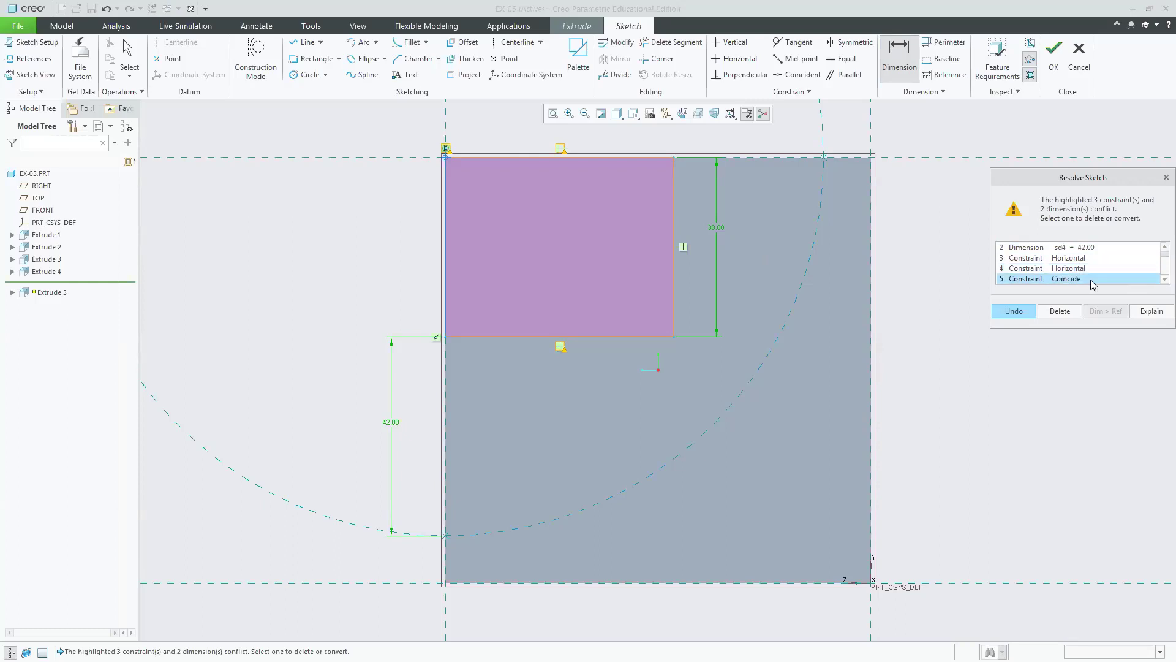
{"action": "left_click", "coordinate": [1072, 312]}
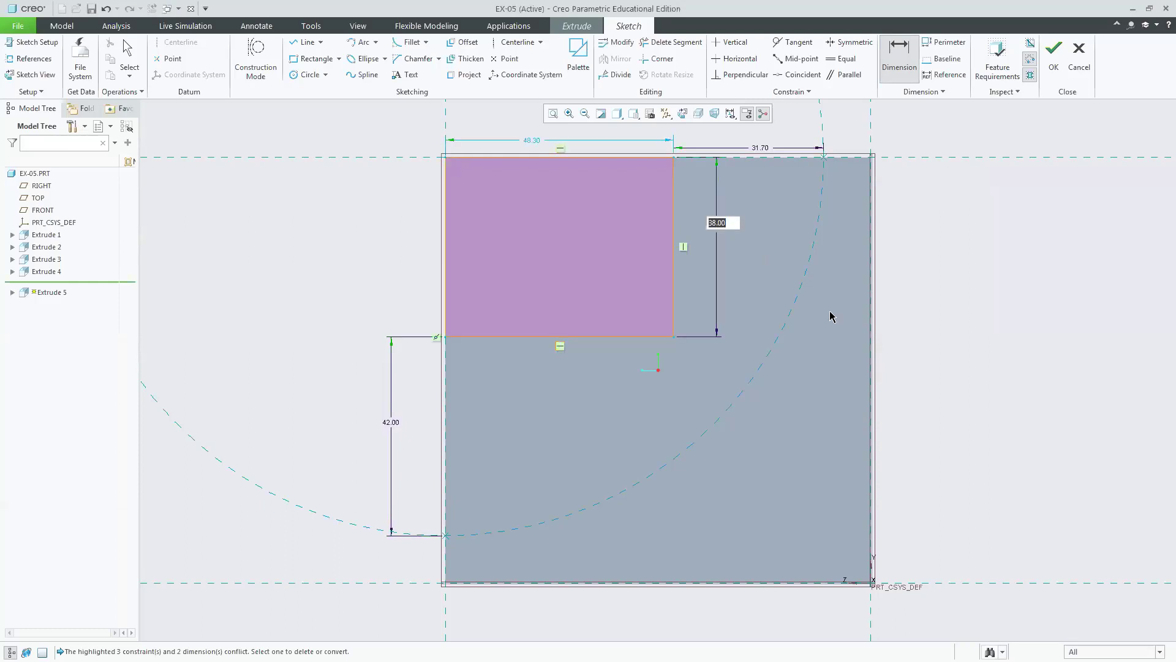
{"action": "left_click", "coordinate": [778, 243]}
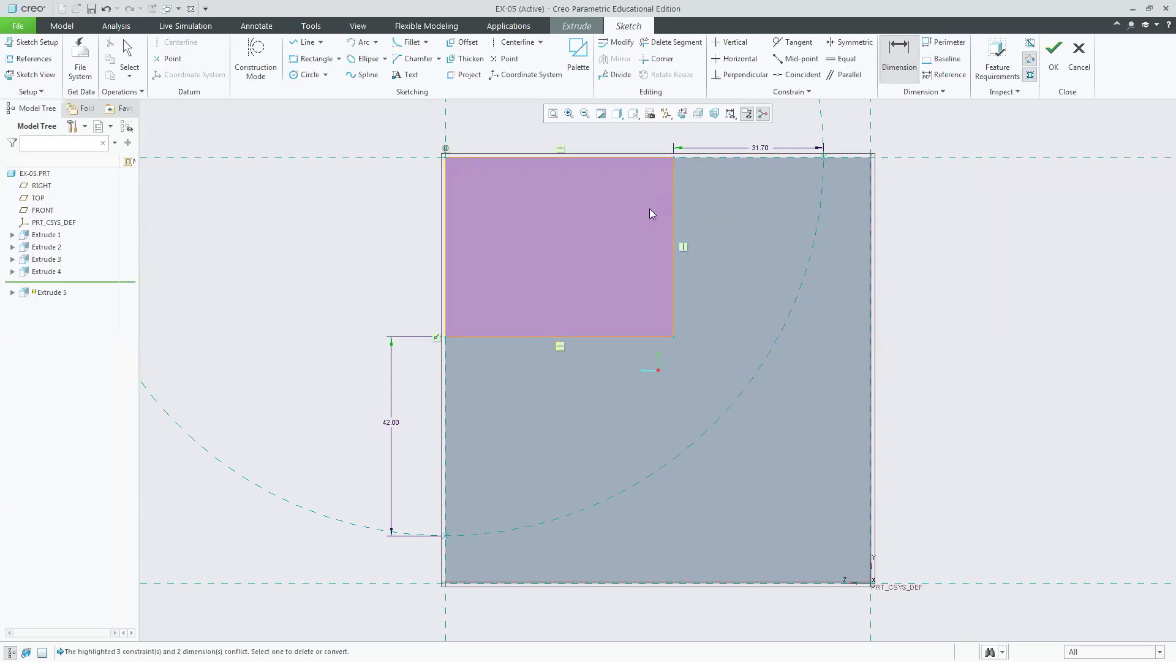
{"action": "middle_click", "coordinate": [686, 247]}
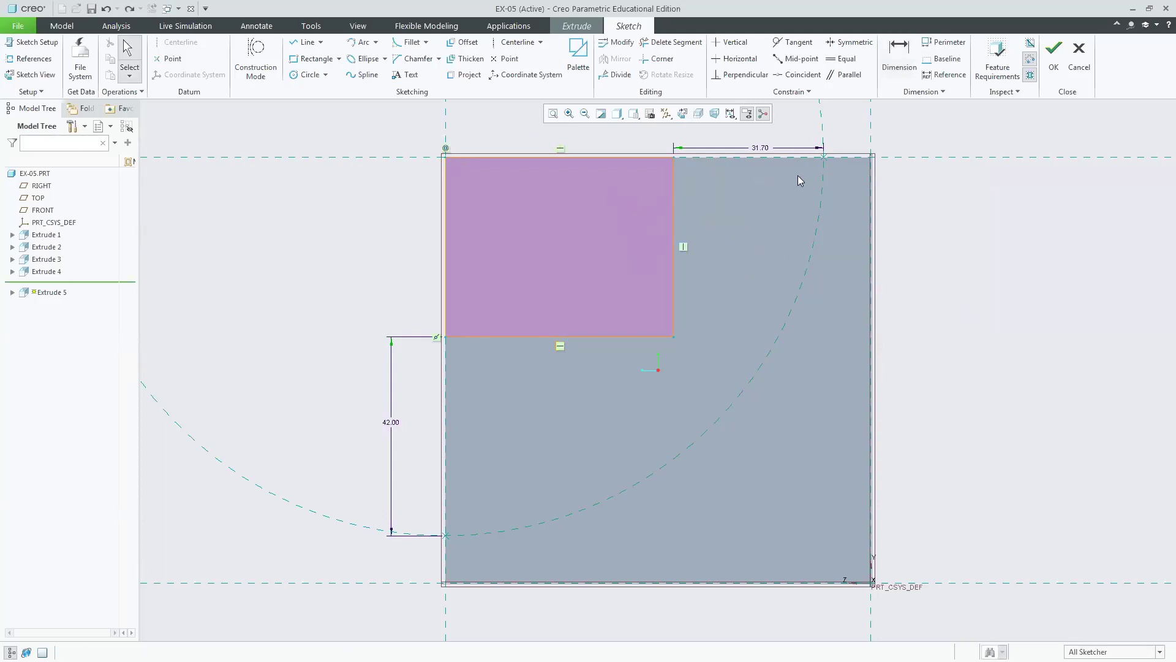
- Set the rectangle's horizontal and vertical distances to the arc's ends to 30 mm each
{"action": "double_click", "coordinate": [761, 151]}
{"action": "type", "text": "30"}
{"action": "key", "text": "Return"}
{"action": "double_click", "coordinate": [391, 424]}
{"action": "type", "text": "30"}
{"action": "key", "text": "Return"}
- Add a 50 mm height dimension to the rectangle, deleting the conflicting horizontal constraint on its upper line
{"action": "key", "text": "d"}
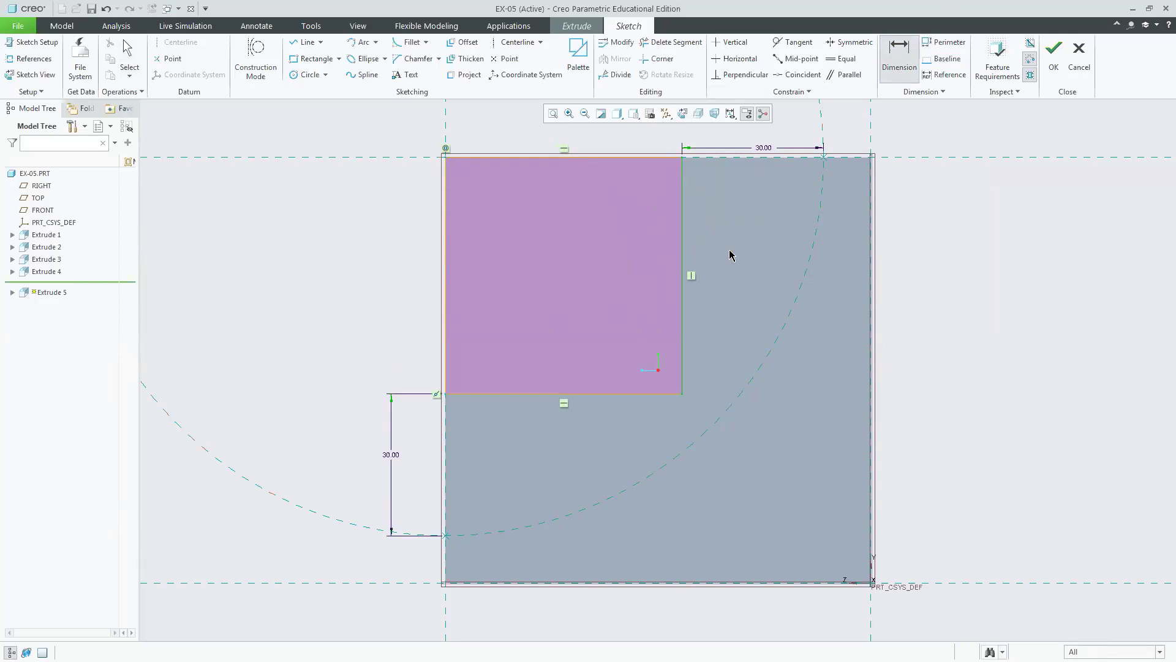
{"action": "middle_click", "coordinate": [729, 252]}
{"action": "left_click", "coordinate": [1078, 258]}
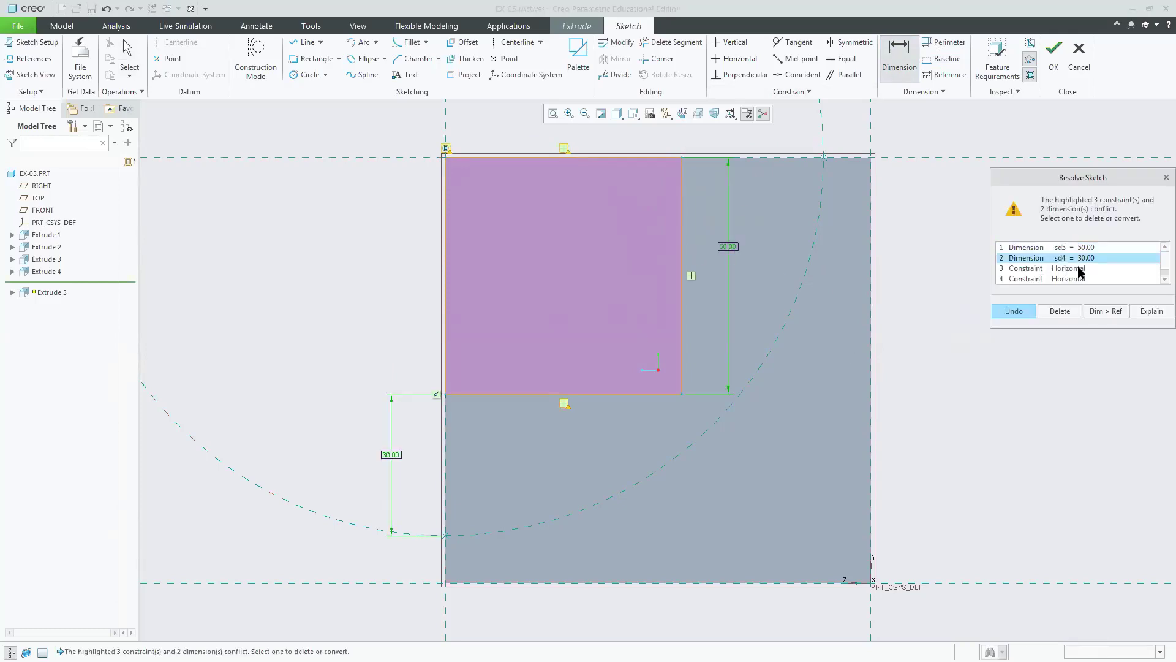
{"action": "left_click", "coordinate": [1079, 266]}
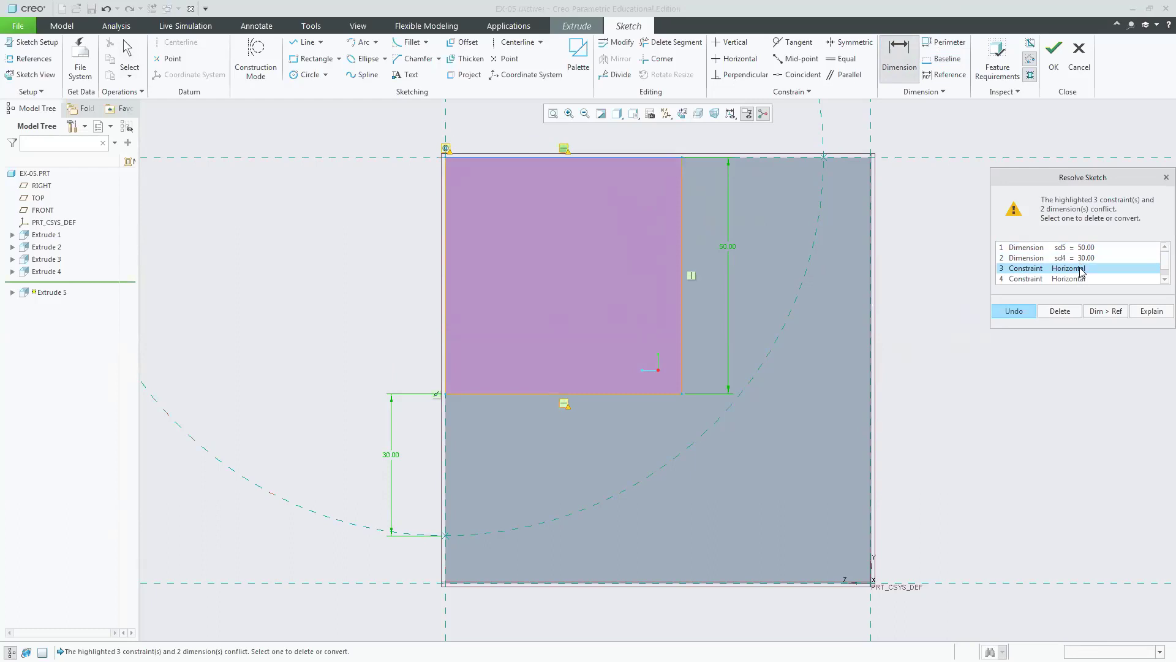
{"action": "left_click", "coordinate": [1070, 311]}
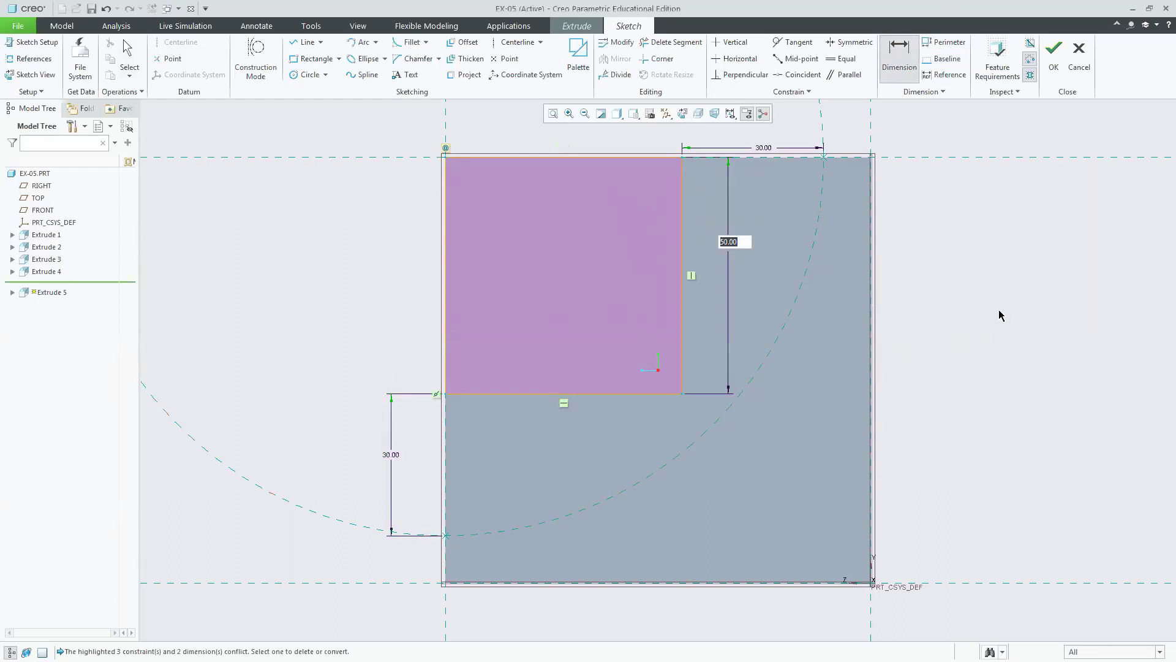
{"action": "key", "text": "Return"}
- Finish the sketch, flip the extrusion toward the outer wall and complete it as a material-removing cut through that wall
{"action": "left_click", "coordinate": [1053, 67]}
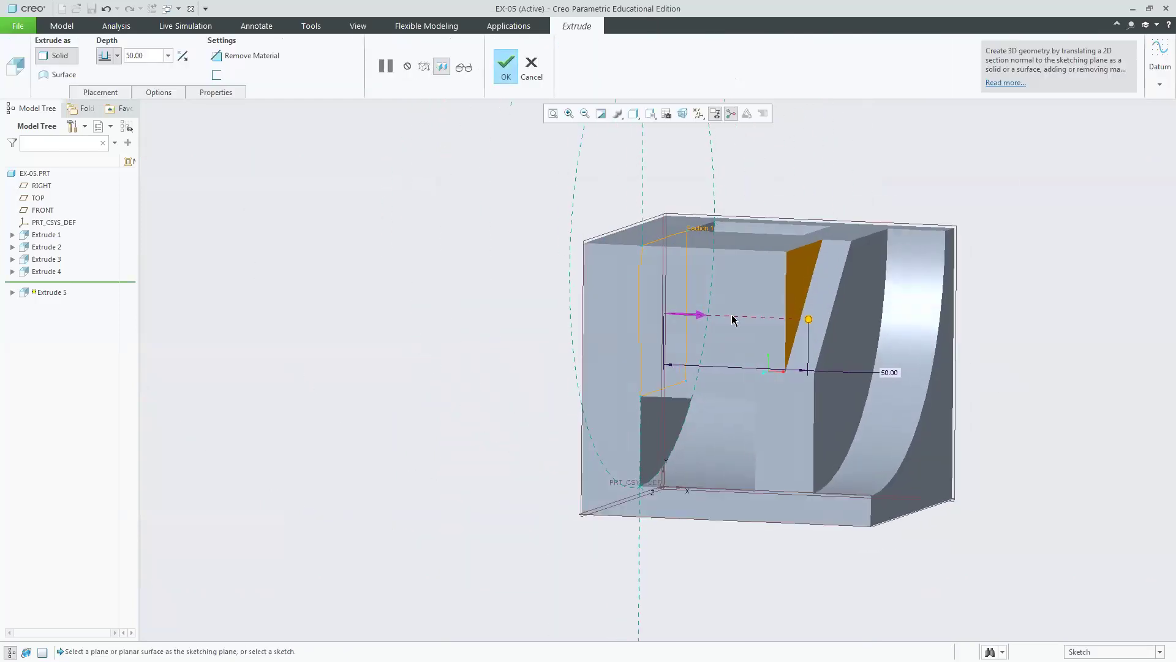
{"action": "left_click", "coordinate": [701, 315]}
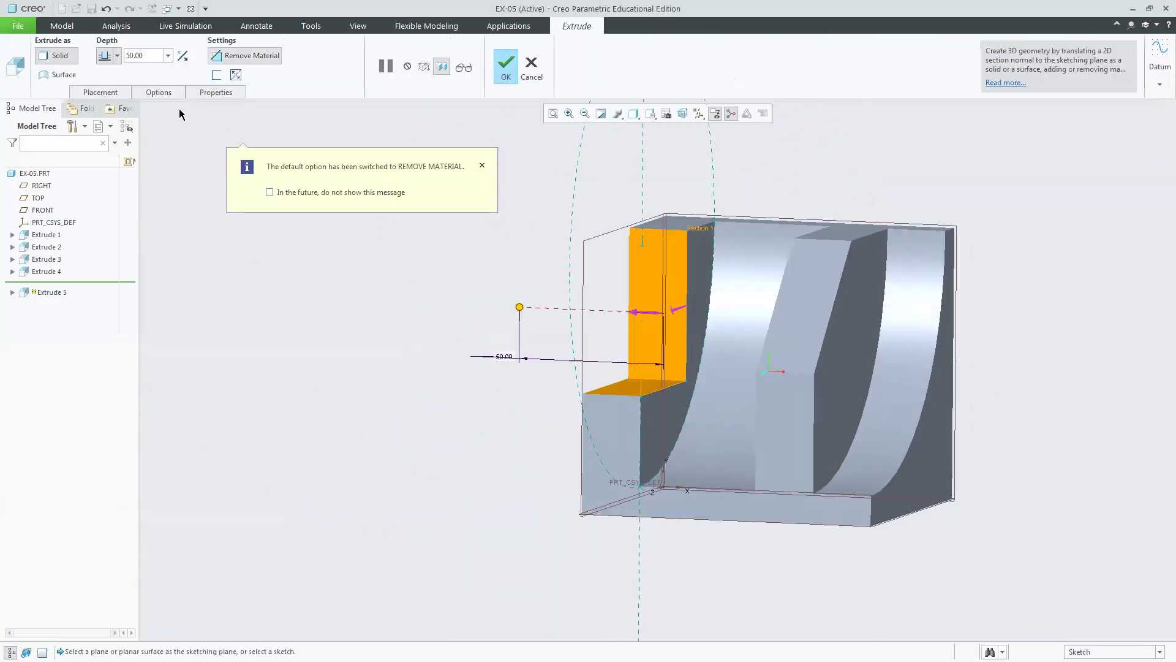
{"action": "left_click", "coordinate": [117, 55]}
{"action": "left_click", "coordinate": [106, 112]}
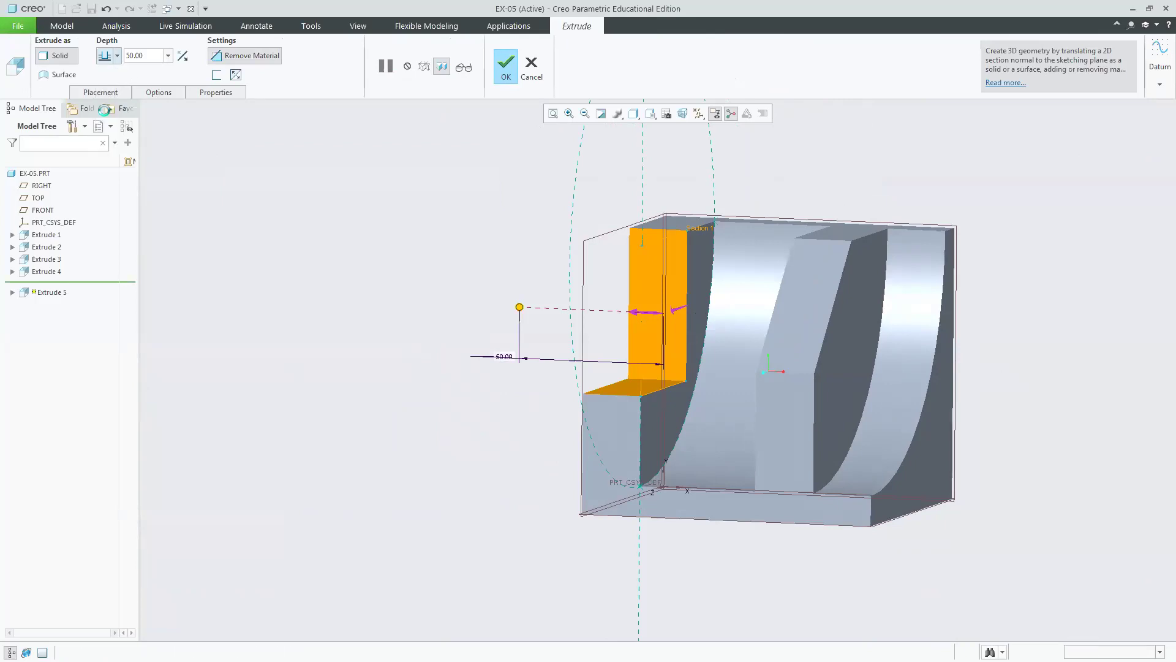
{"action": "left_click", "coordinate": [506, 65]}
{"action": "left_click", "coordinate": [650, 114]}
{"action": "left_click", "coordinate": [655, 136]}
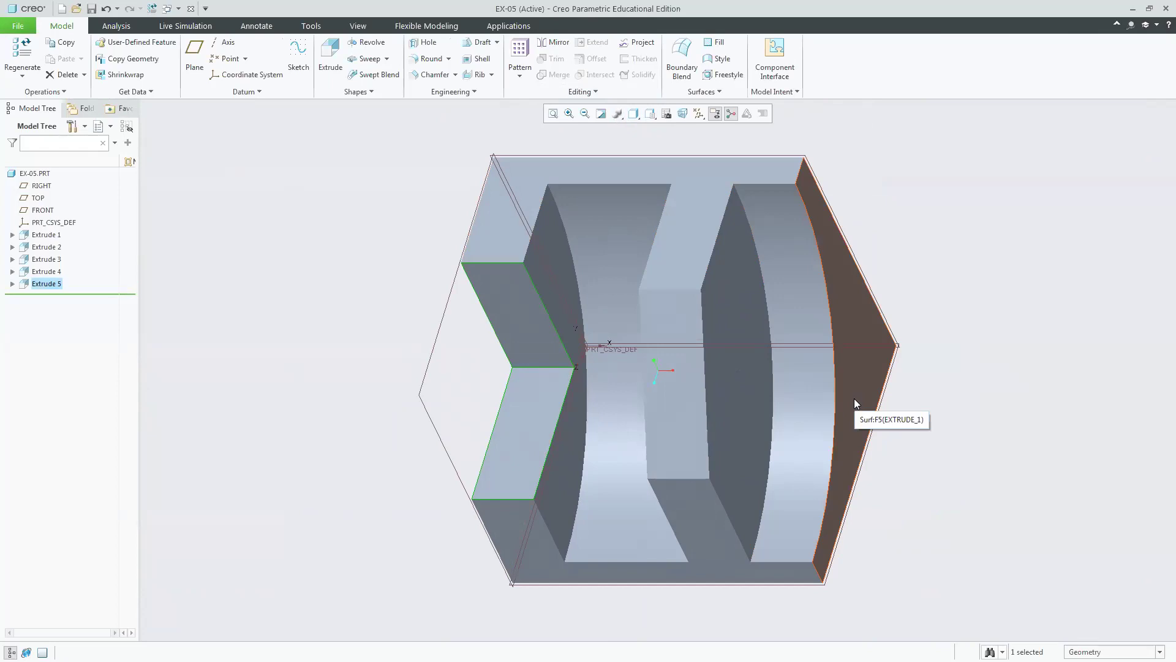
- Reopen the stepped cut's section to review its references and dimensions, and close it without edits
{"action": "left_click", "coordinate": [12, 284]}
{"action": "left_click", "coordinate": [39, 297]}
{"action": "left_click", "coordinate": [62, 240]}
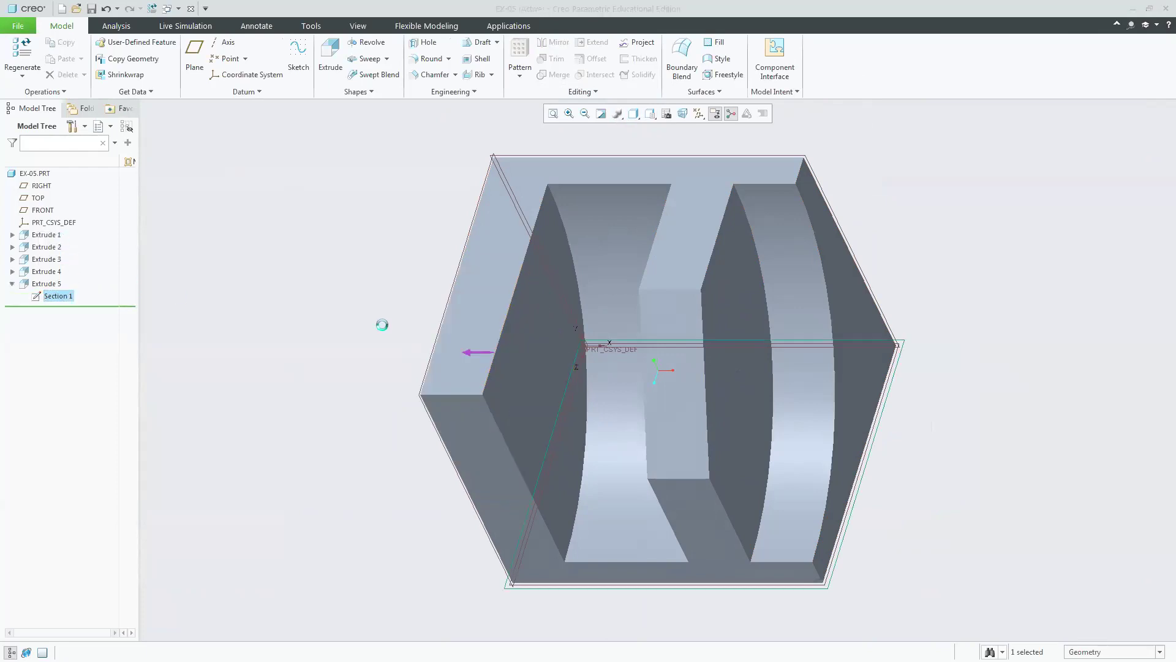
{"action": "left_click", "coordinate": [681, 114]}
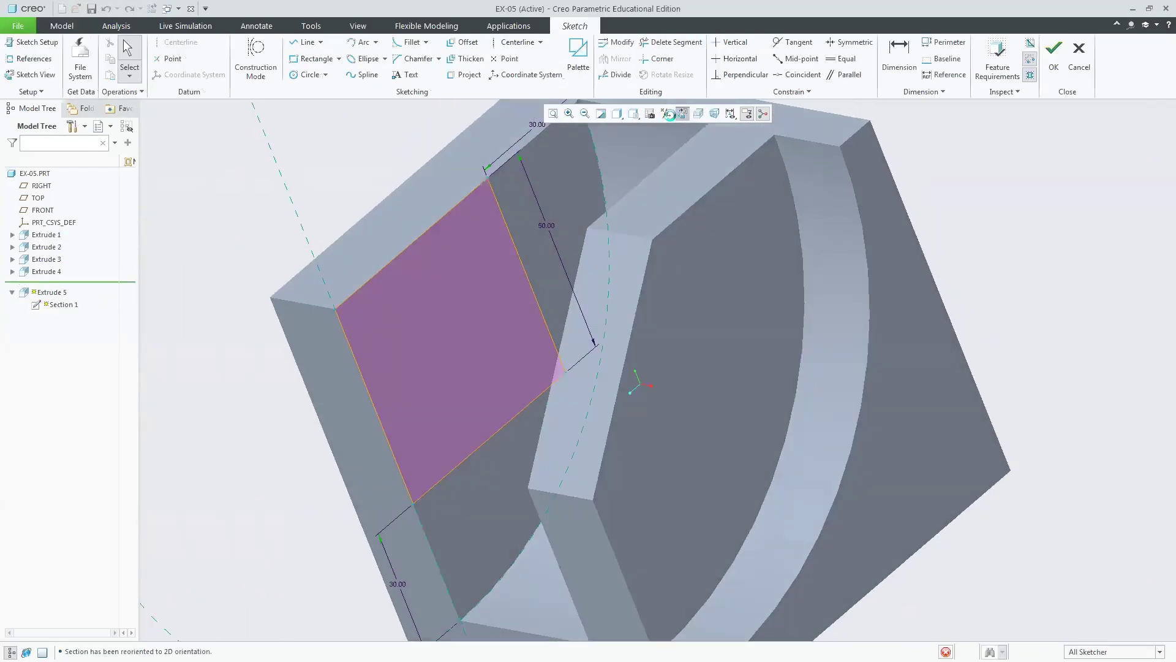
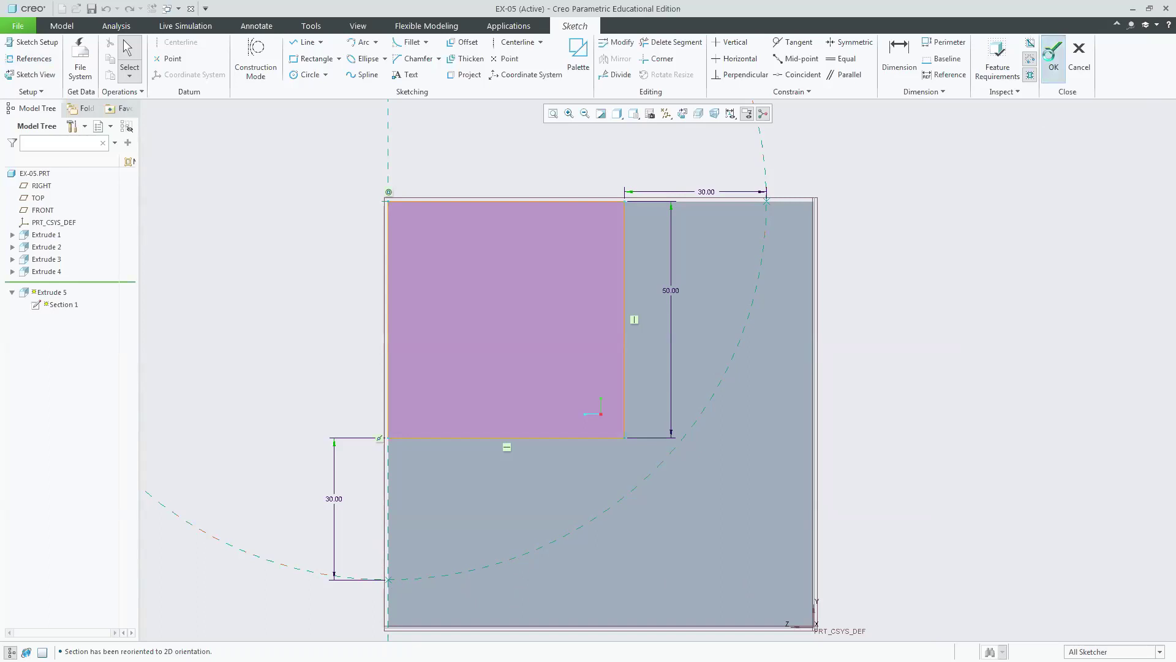
{"action": "left_click", "coordinate": [1053, 52]}
{"action": "mouse_move", "coordinate": [891, 390]}
{"action": "middle_mouse_down"}
{"action": "mouse_move", "coordinate": [929, 385]}
{"action": "mouse_move", "coordinate": [953, 406]}
{"action": "mouse_move", "coordinate": [966, 386]}
{"action": "mouse_move", "coordinate": [926, 368]}
{"action": "middle_mouse_up"}
{"action": "left_click", "coordinate": [649, 115]}
{"action": "left_click", "coordinate": [677, 176]}
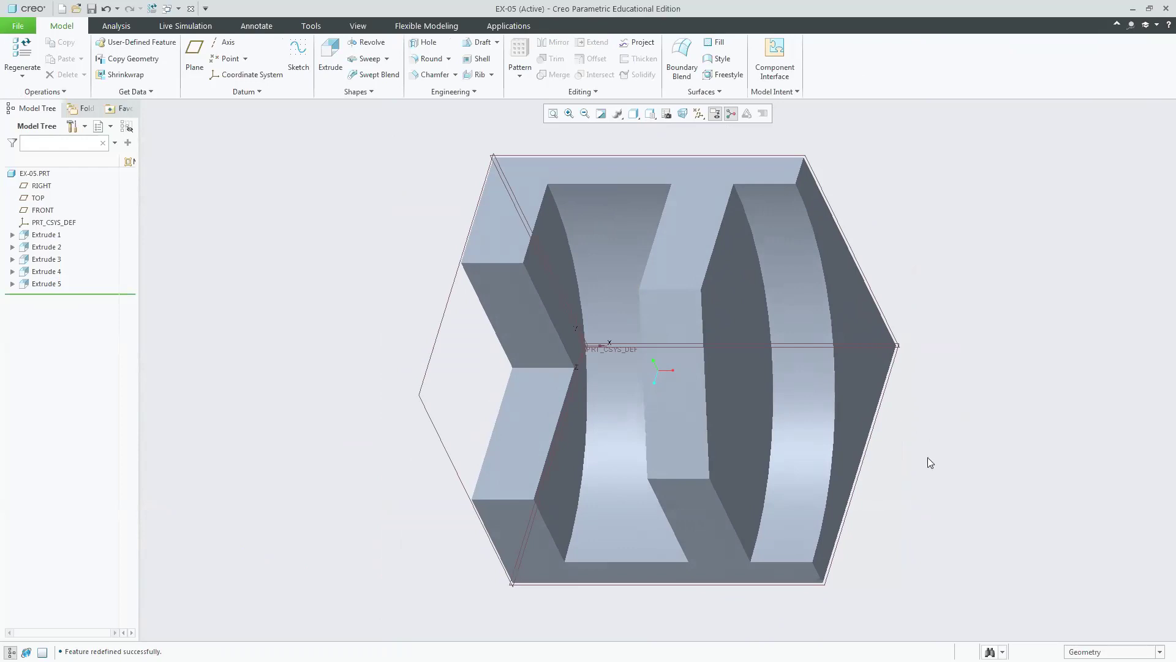
- Start an extrusion on the block's outer wall face and sketch a closed rectangle about 104 by 98 mm from the origin corner, overlapping the profile
{"action": "middle_click_drag", "start_coordinate": [927, 457], "coordinate": [1002, 436]}
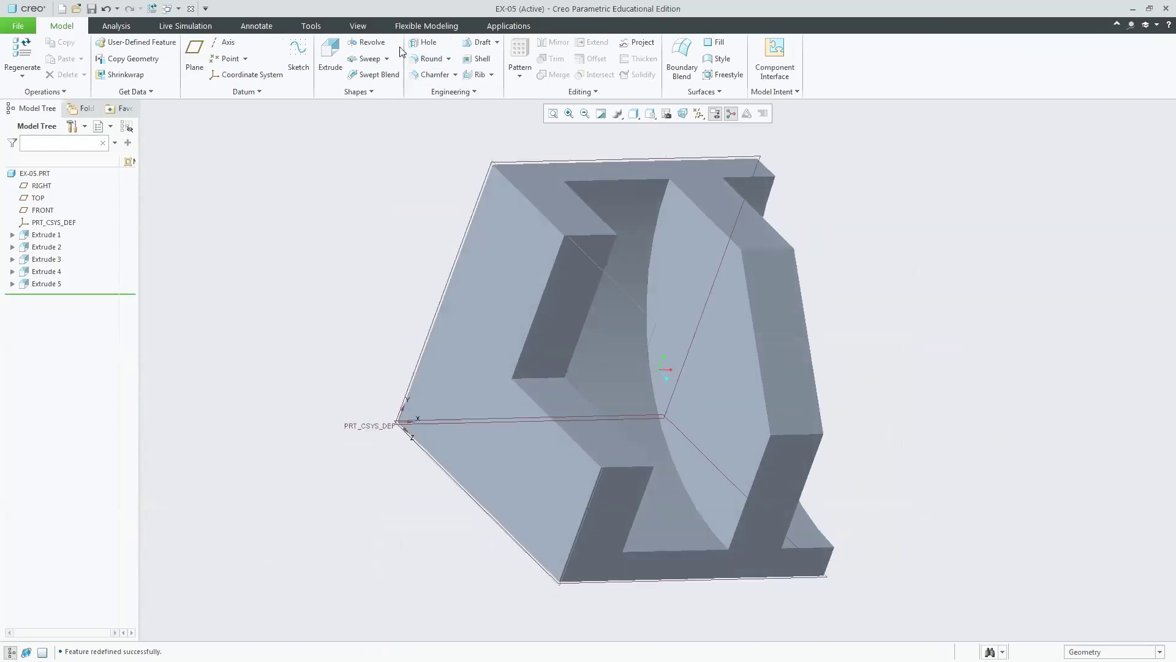
{"action": "left_click", "coordinate": [330, 56]}
{"action": "left_click", "coordinate": [515, 267]}
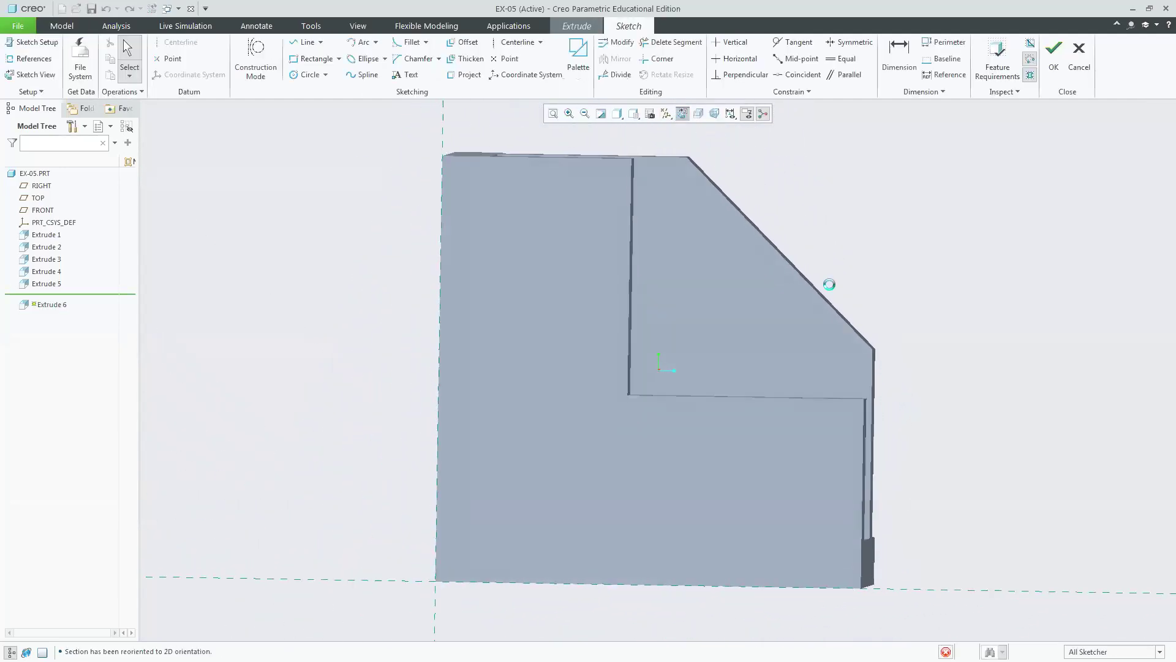
{"action": "left_click", "coordinate": [306, 41]}
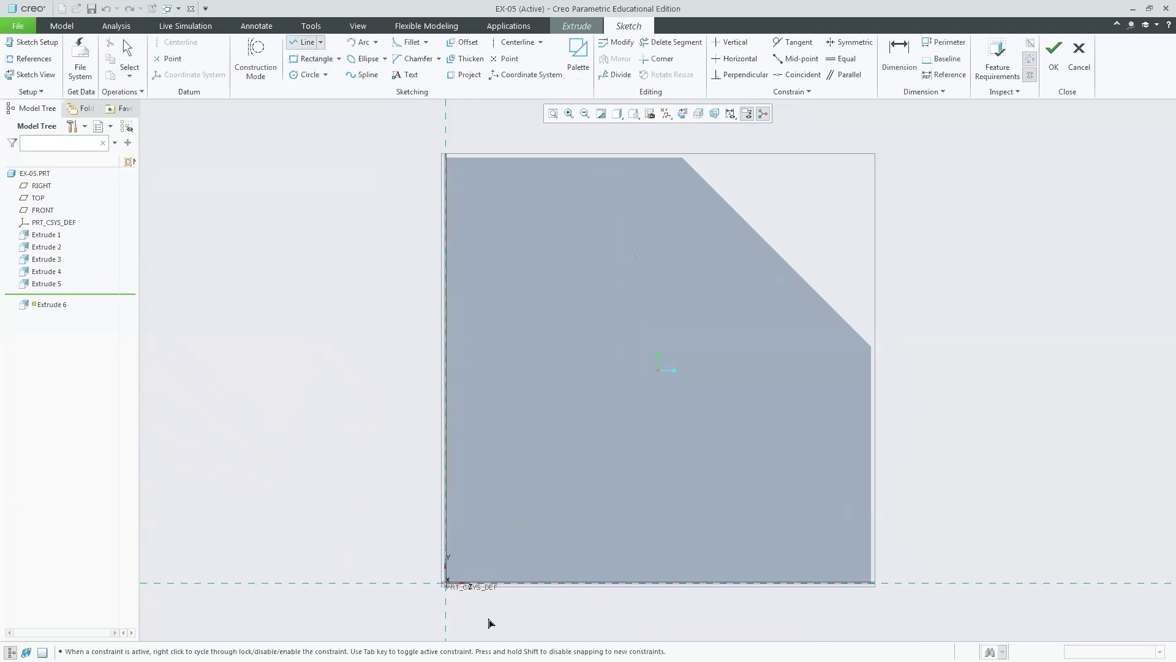
{"action": "left_click", "coordinate": [446, 582]}
{"action": "left_click", "coordinate": [936, 583]}
{"action": "left_click", "coordinate": [936, 121]}
{"action": "left_click", "coordinate": [445, 121]}
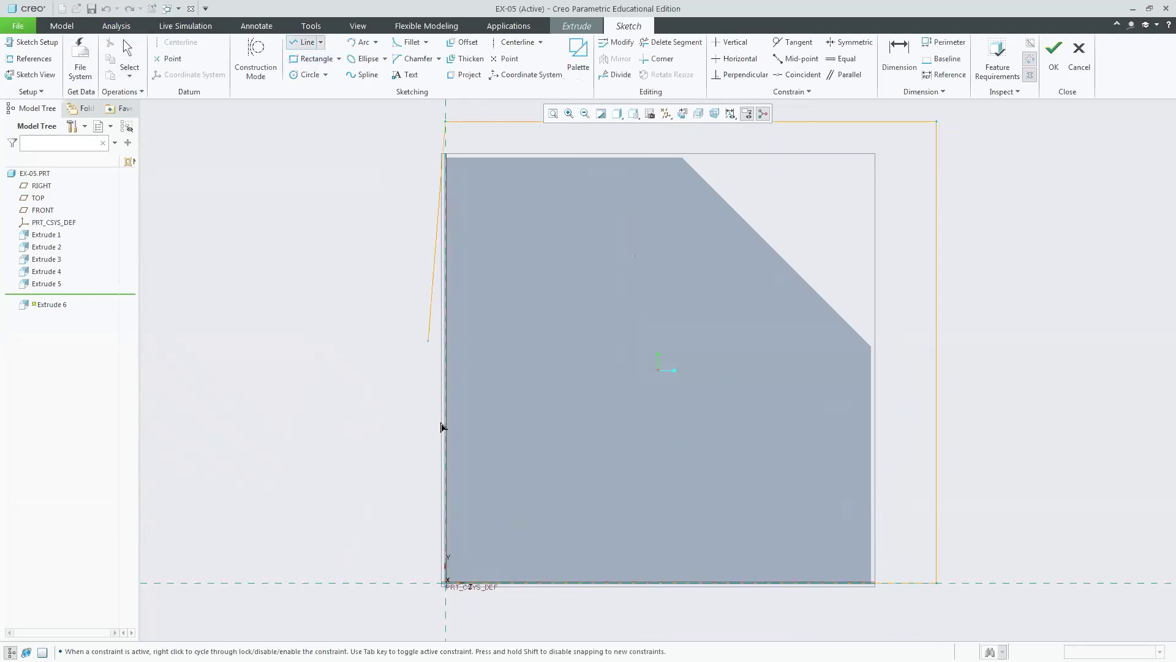
{"action": "left_click", "coordinate": [446, 583]}
{"action": "middle_click", "coordinate": [339, 460]}
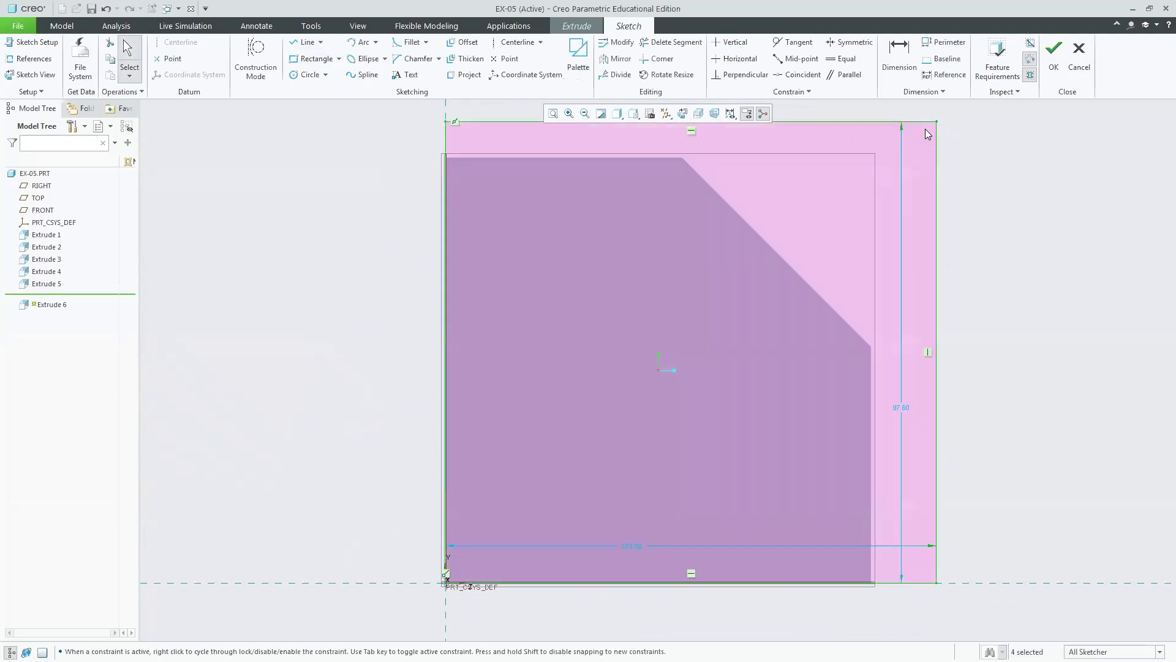
- Dimension the rectangle's overhang beyond the block's vertical and upper edges, setting both offsets to 20 mm
{"action": "key", "text": "d"}
{"action": "left_click", "coordinate": [870, 583]}
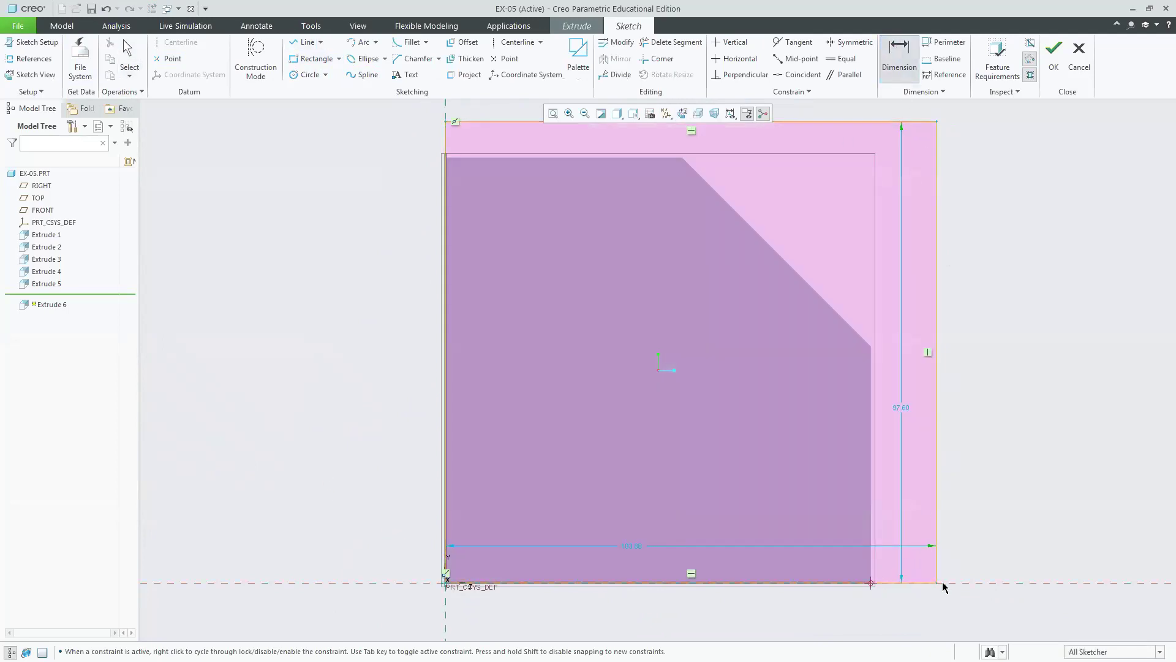
{"action": "left_click", "coordinate": [937, 584]}
{"action": "middle_click", "coordinate": [900, 607]}
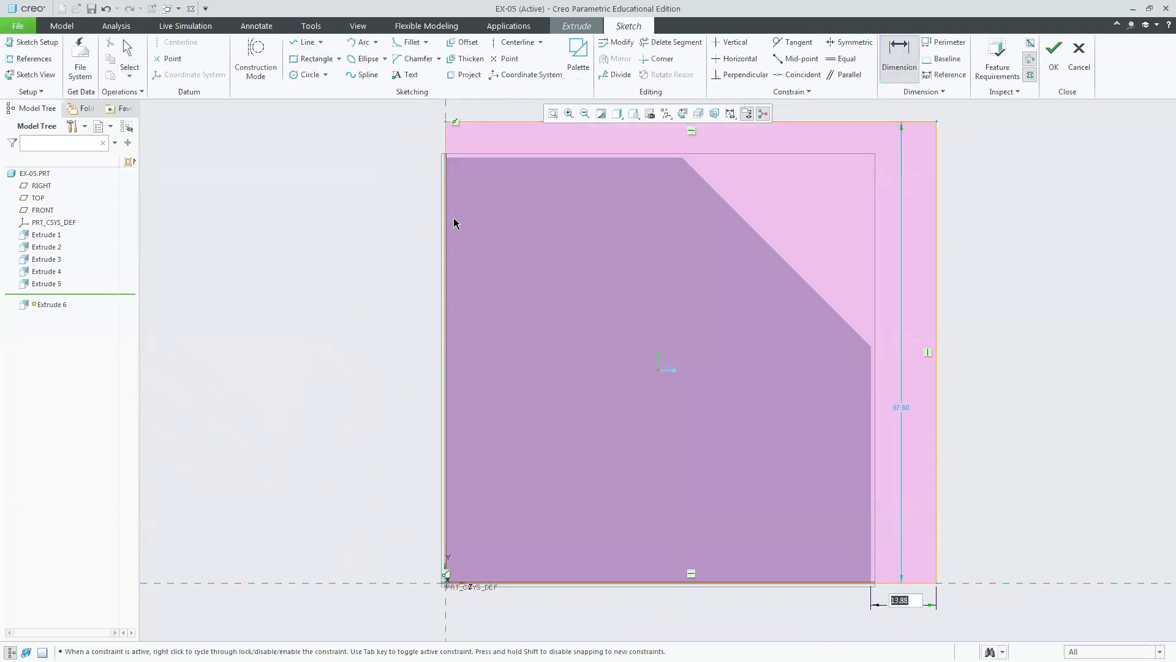
{"action": "middle_click", "coordinate": [421, 138]}
{"action": "type", "text": "20"}
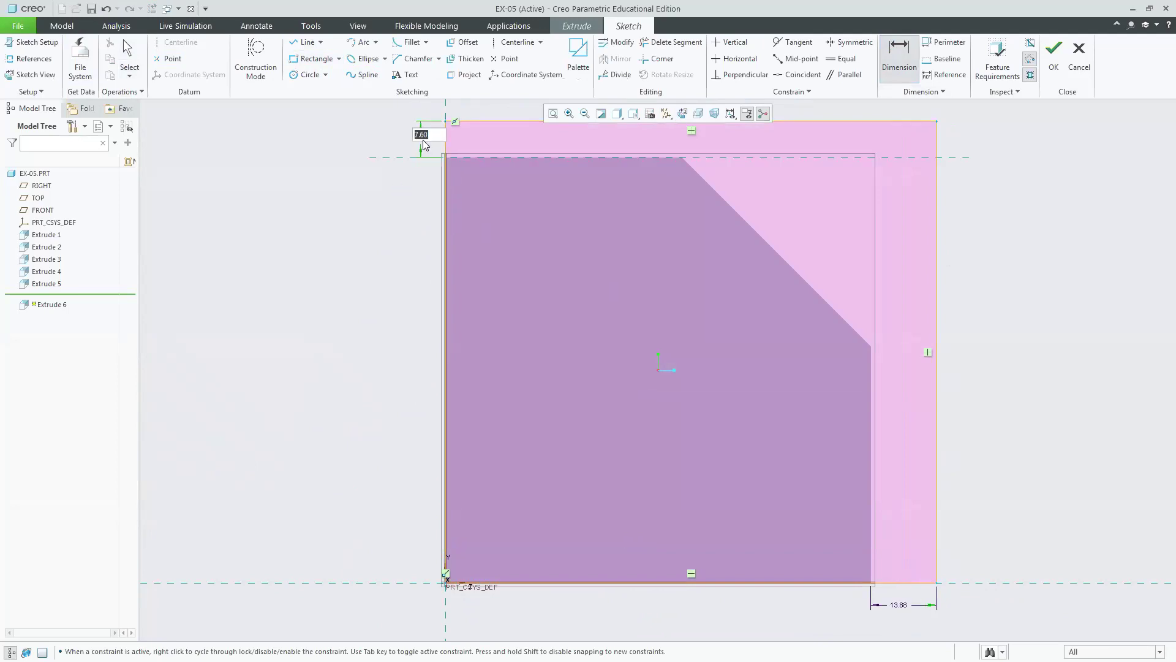
{"action": "key", "text": "Return"}
{"action": "left_click", "coordinate": [553, 114]}
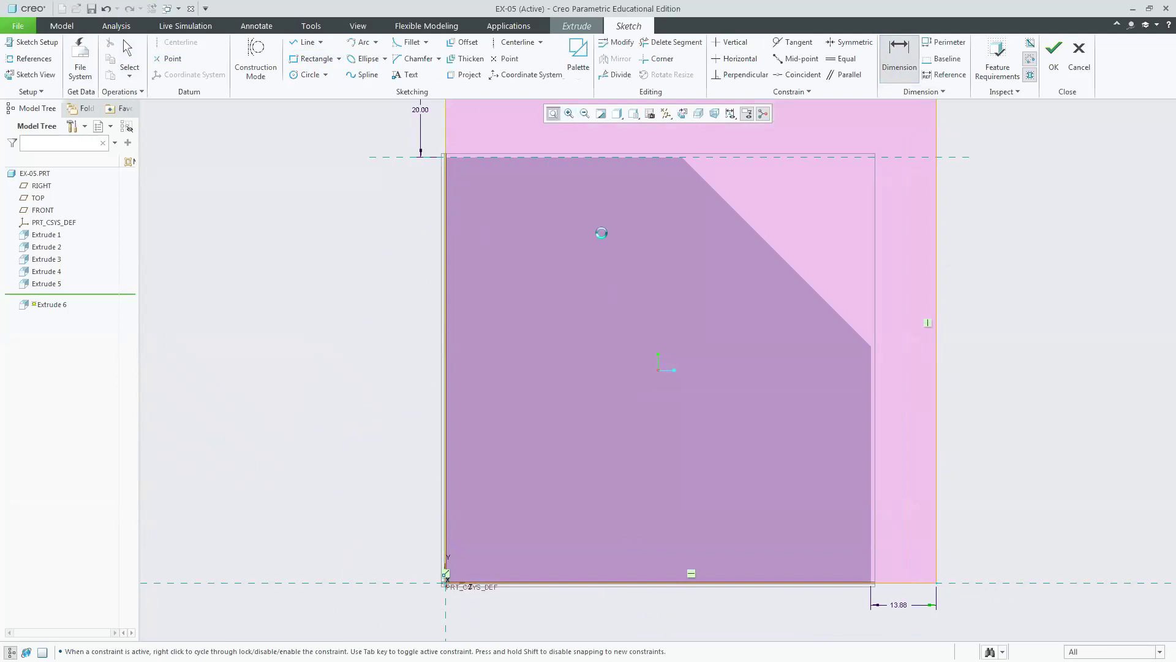
{"action": "double_click", "coordinate": [837, 586]}
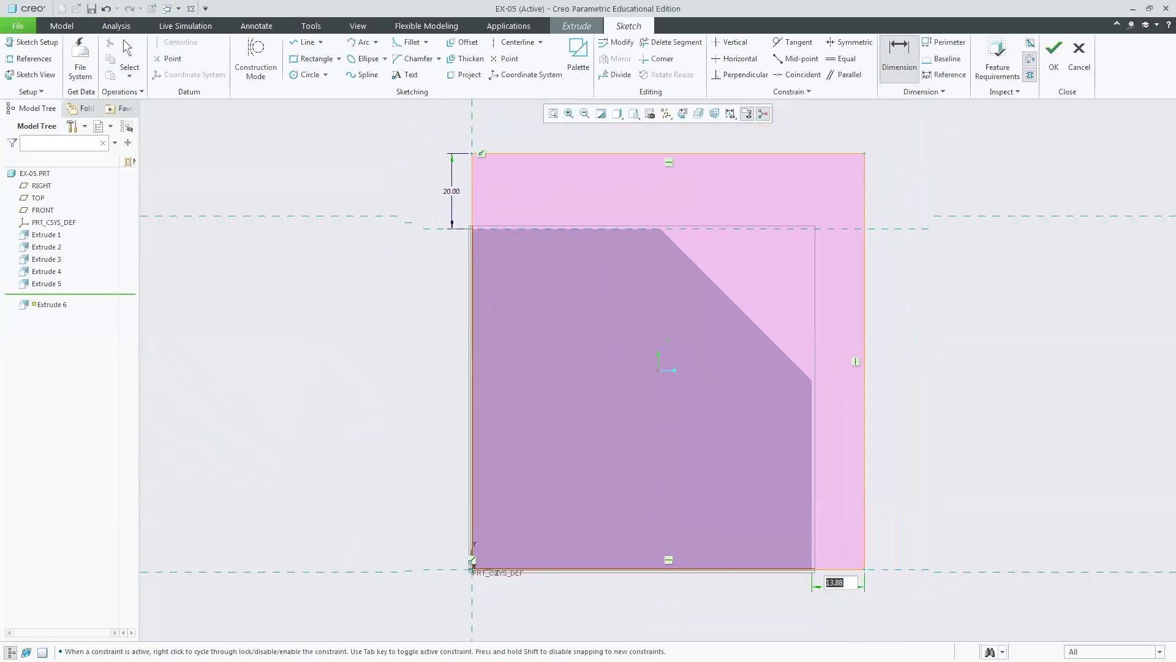
{"action": "type", "text": "20"}
{"action": "key", "text": "Return"}
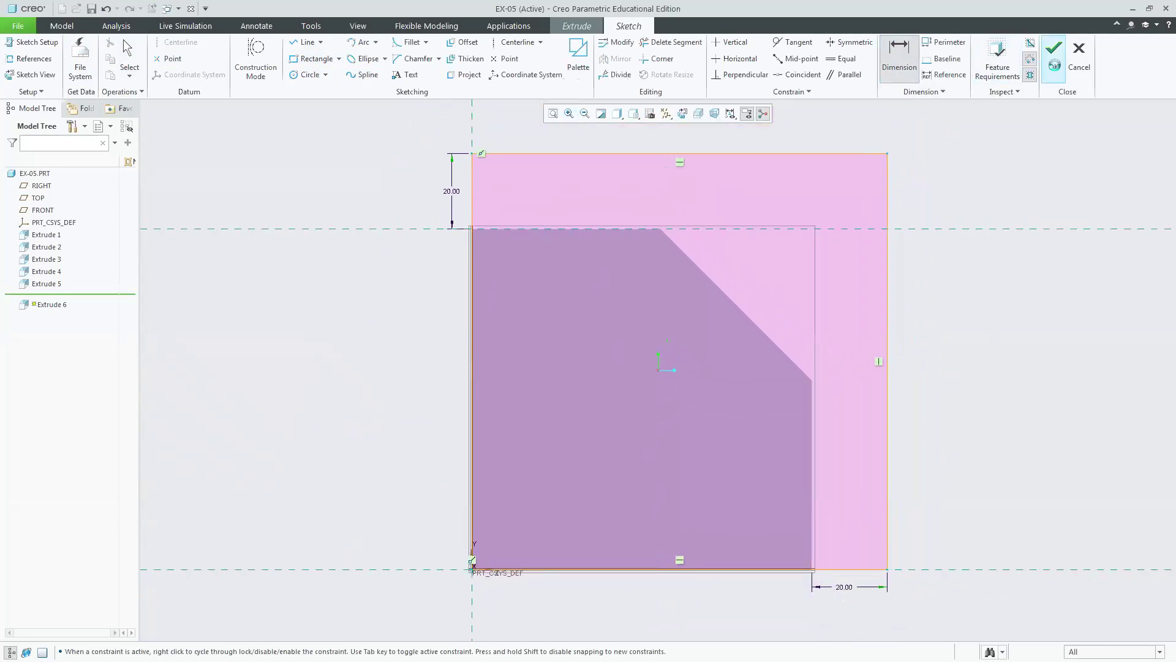
- Finish the sketch and extrude it outward as a solid plate 20 mm thick
{"action": "left_click", "coordinate": [1054, 50]}
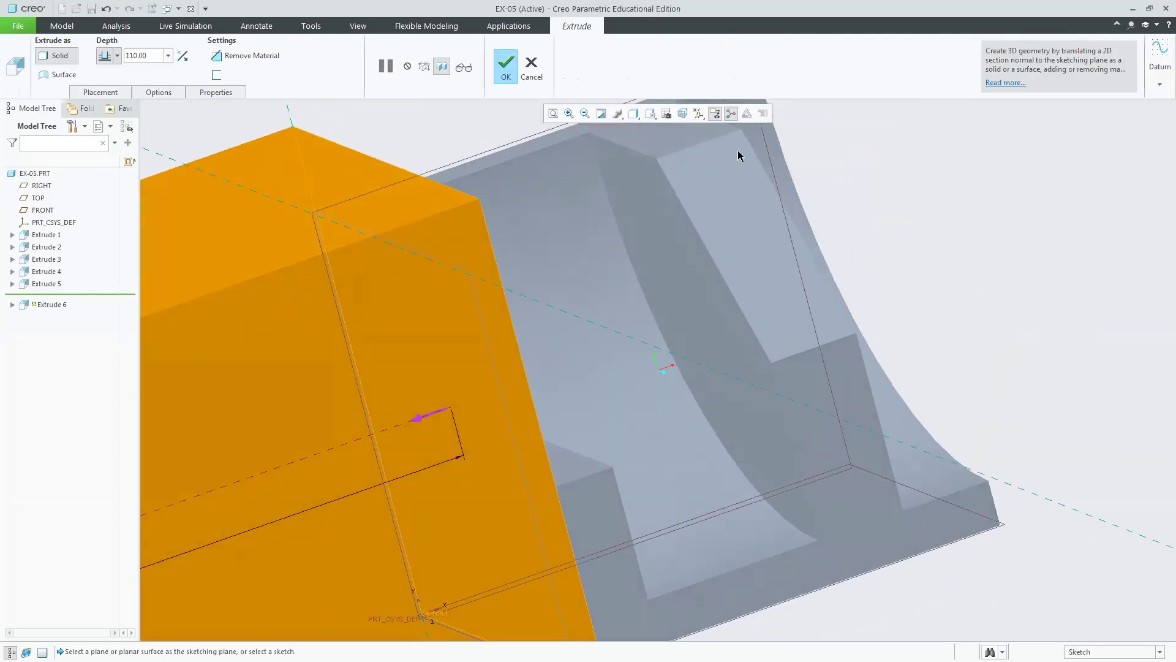
{"action": "left_click", "coordinate": [650, 114]}
{"action": "left_click", "coordinate": [669, 134]}
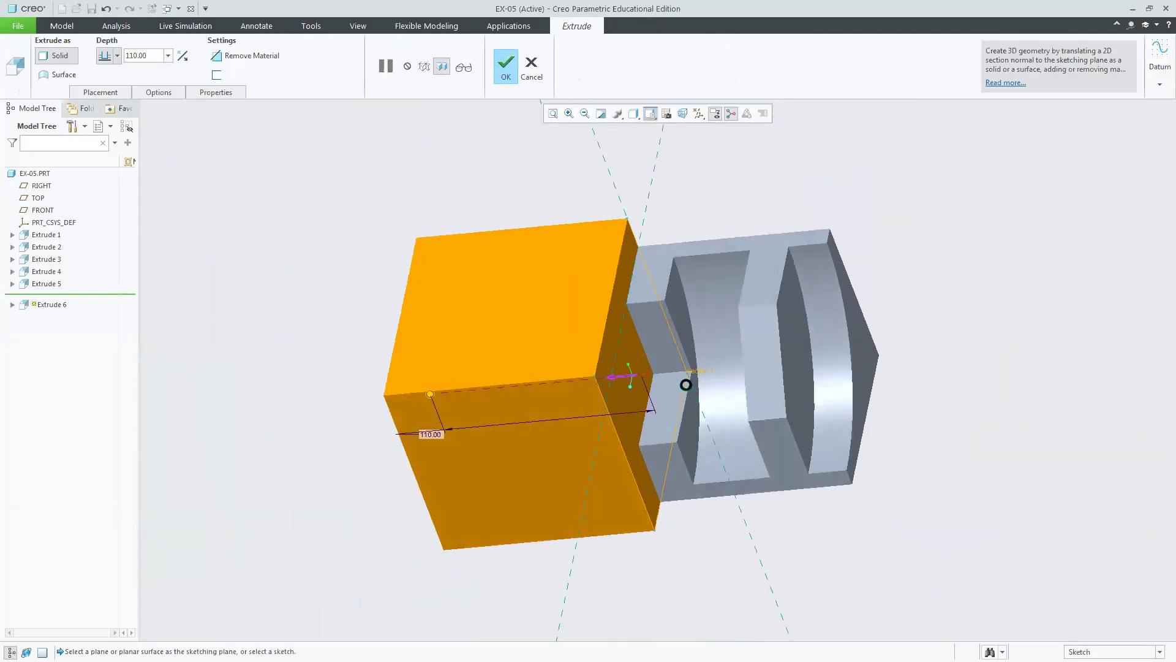
{"action": "double_click", "coordinate": [144, 55]}
{"action": "type", "text": "20"}
{"action": "key", "text": "Return"}
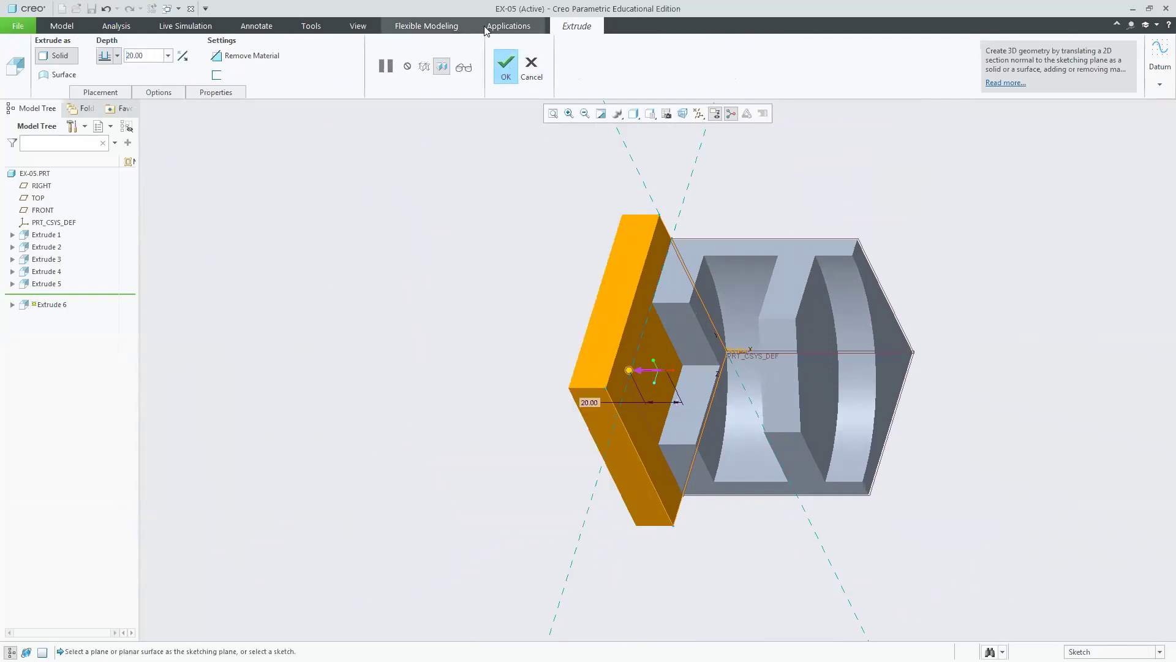
{"action": "left_click", "coordinate": [503, 65]}
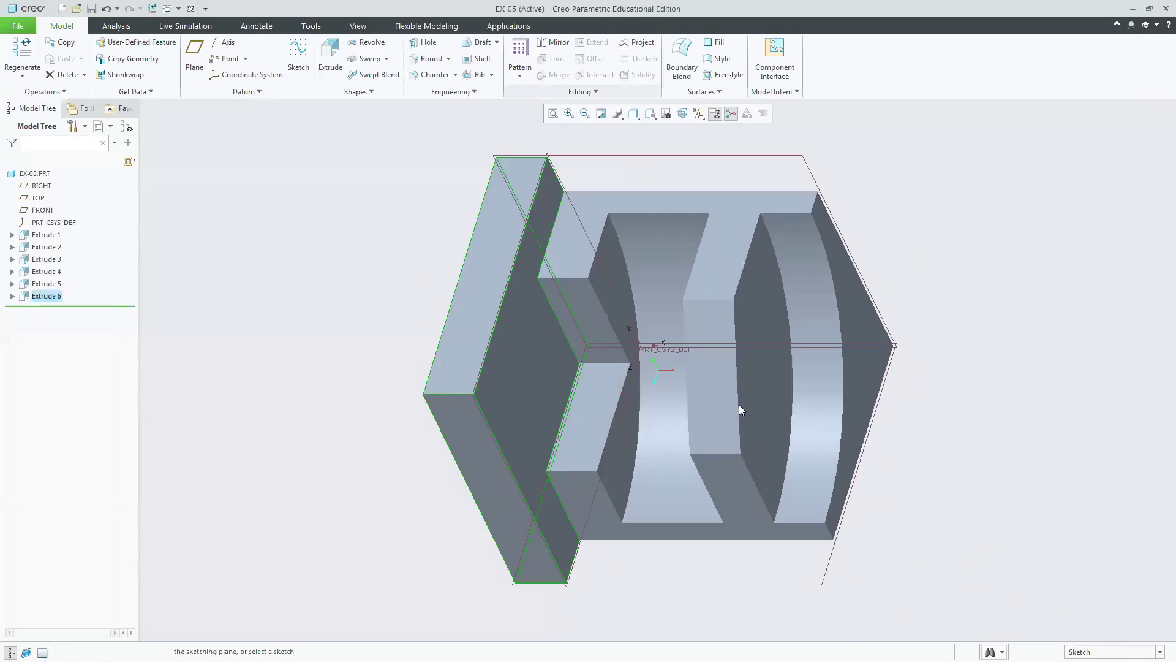
- Round the plate's free outer corner edge with a 30 mm radius
{"action": "left_click", "coordinate": [431, 58]}
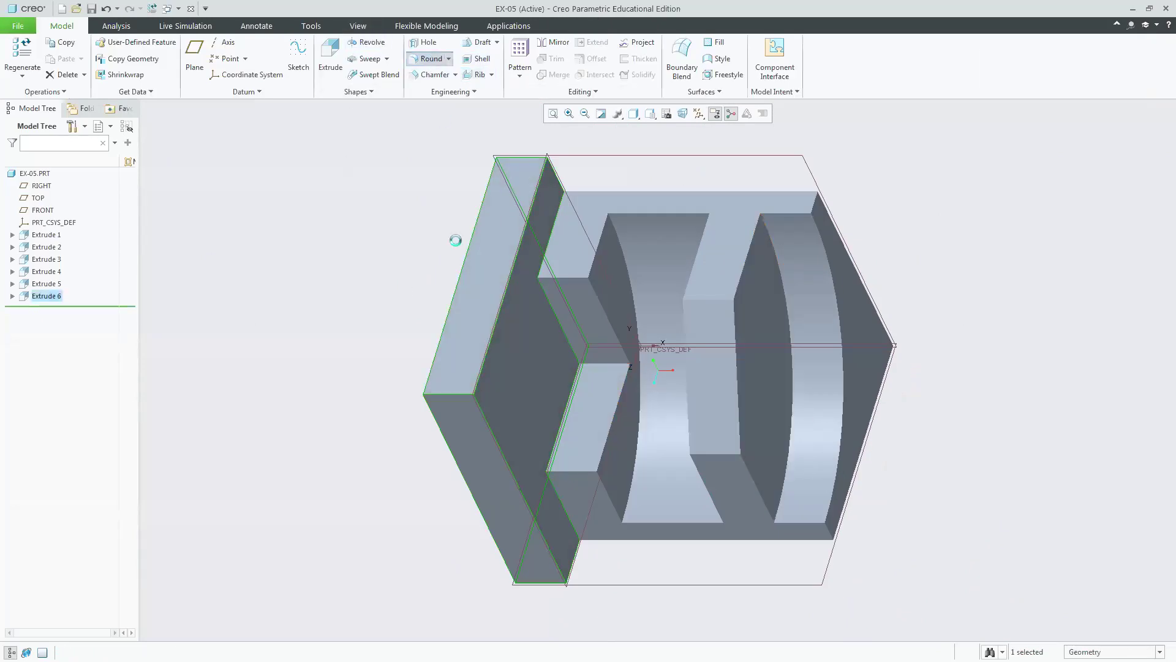
{"action": "left_click", "coordinate": [446, 393]}
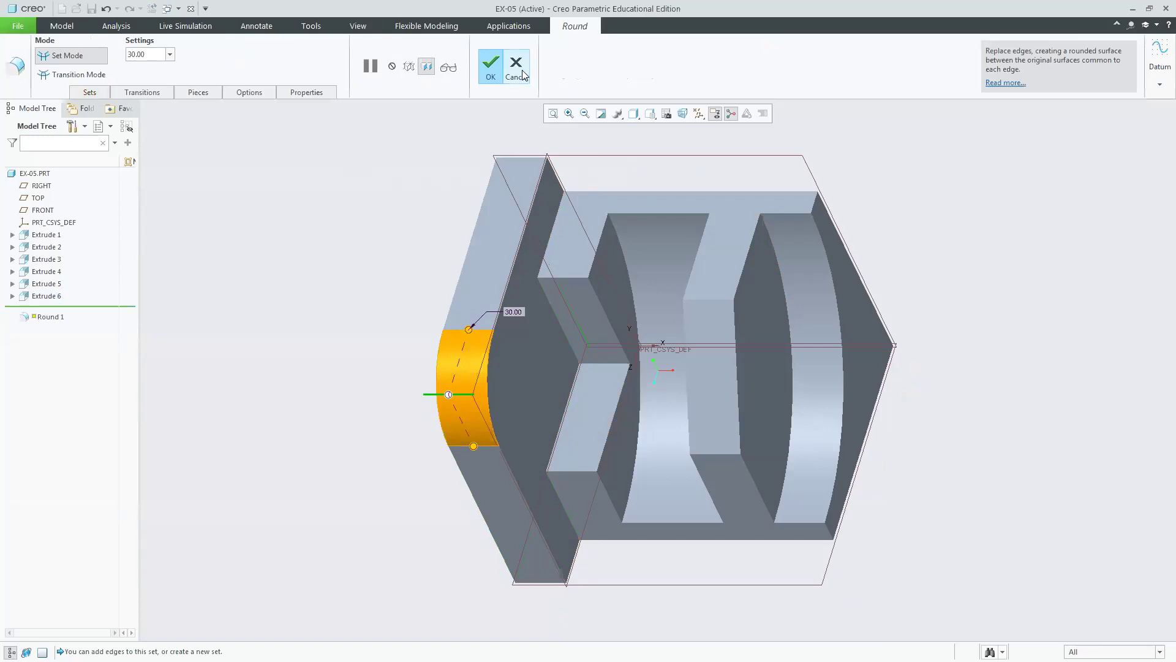
{"action": "left_click", "coordinate": [490, 65]}
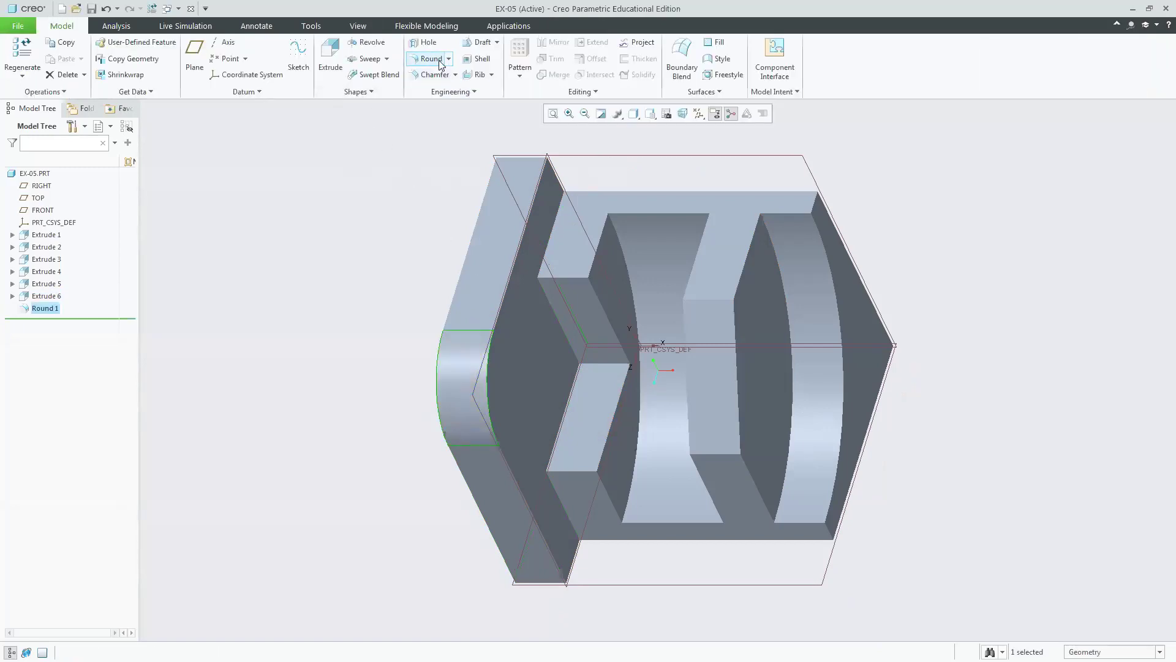
- Place a simple 30 mm diameter hole on the plate's inner face, offset 45 mm from each of the two outer straight edges
{"action": "left_click", "coordinate": [428, 41]}
{"action": "left_click", "coordinate": [531, 363]}
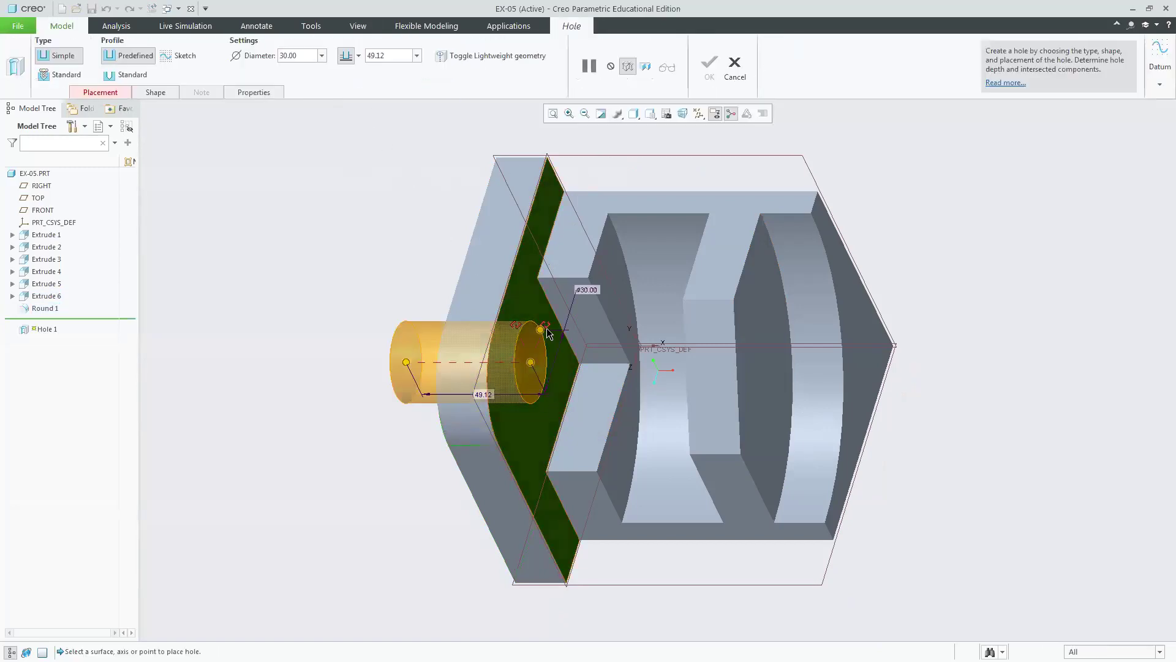
{"action": "left_click_drag", "start_coordinate": [517, 325], "coordinate": [508, 469]}
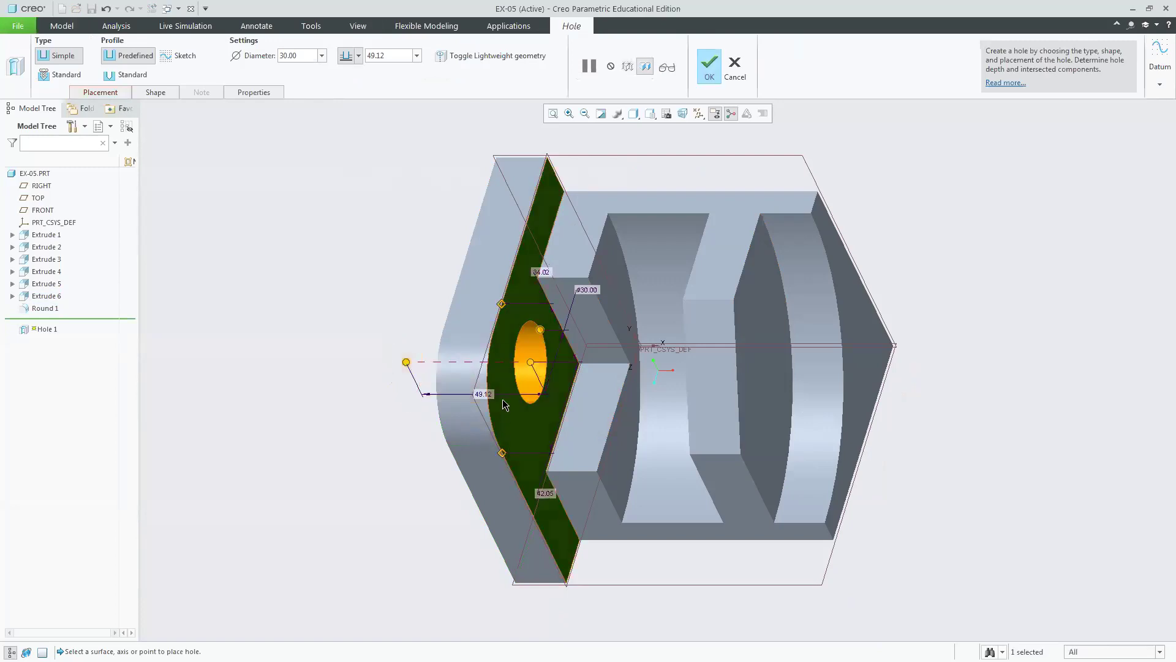
{"action": "left_click", "coordinate": [100, 92]}
{"action": "double_click", "coordinate": [185, 186]}
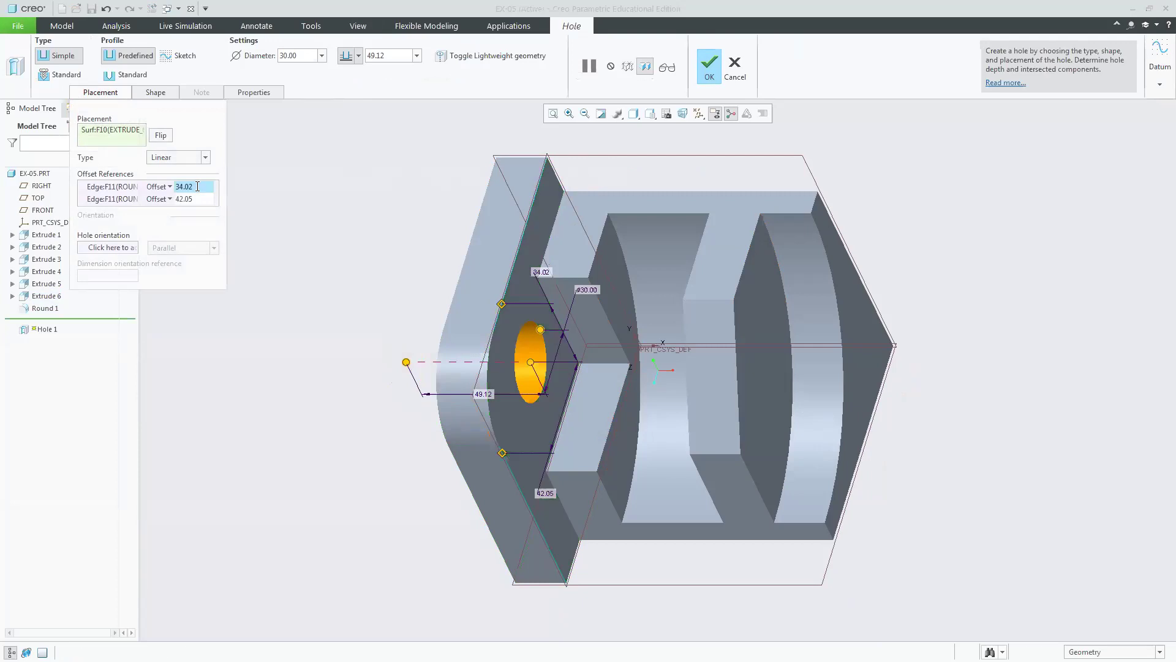
{"action": "type", "text": "45"}
{"action": "key", "text": "Return"}
{"action": "double_click", "coordinate": [184, 199]}
{"action": "type", "text": "45"}
{"action": "key", "text": "Return"}
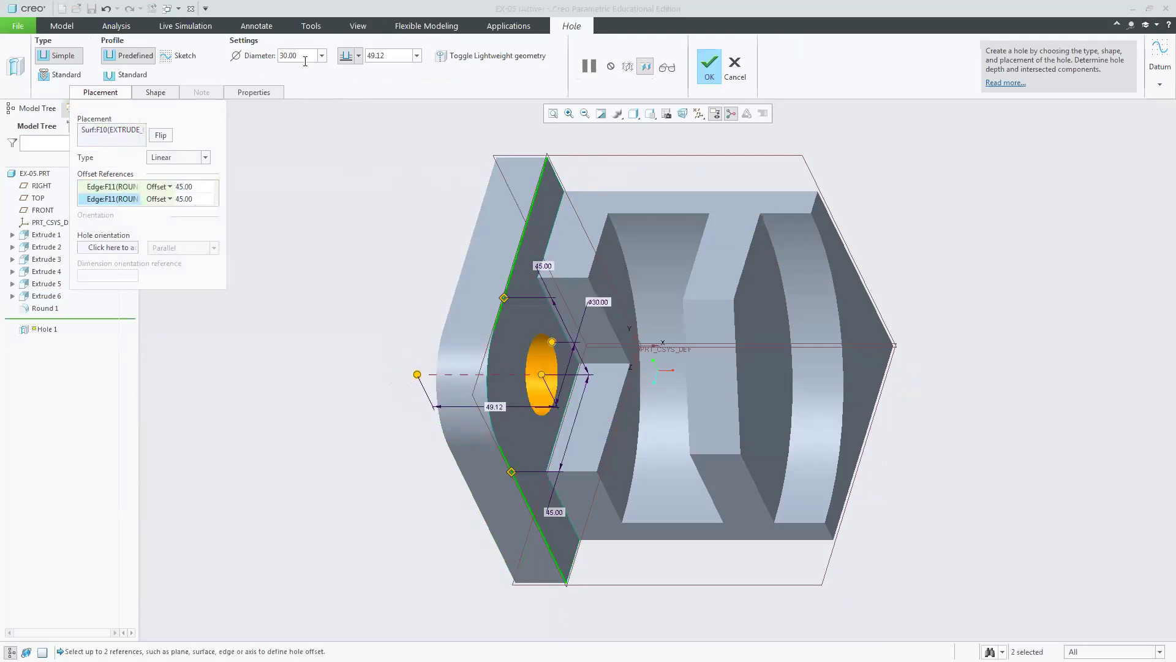
- Change the hole's depth from blind to running through the plate's thickness, and complete the hole
{"action": "left_click", "coordinate": [363, 60]}
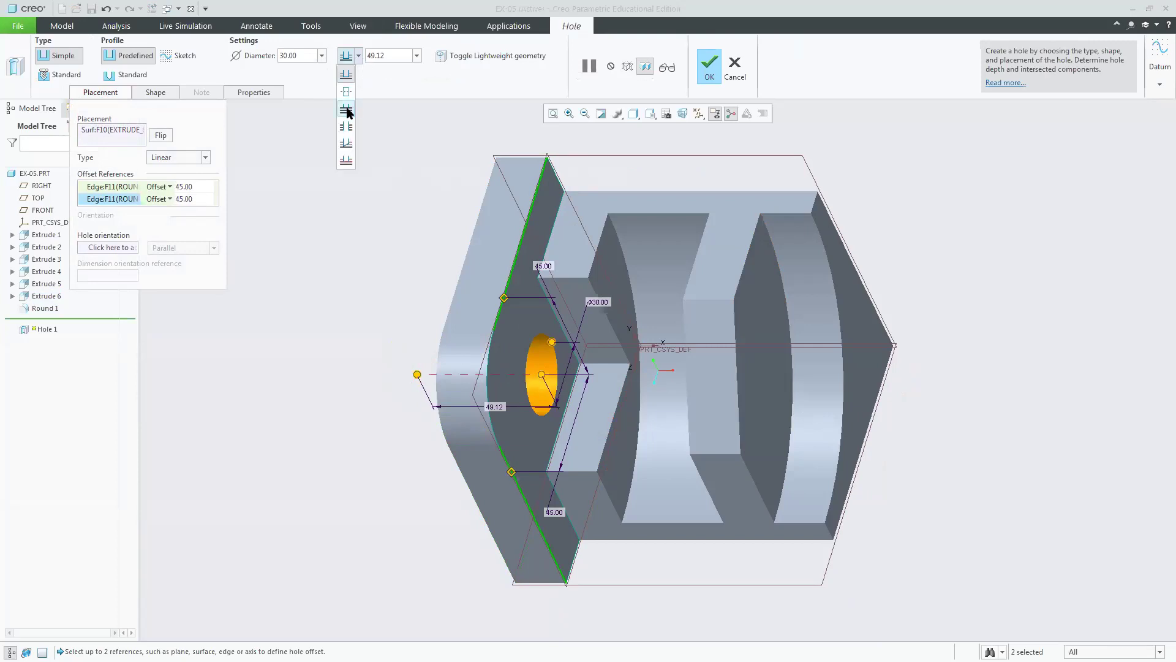
{"action": "left_click", "coordinate": [347, 115]}
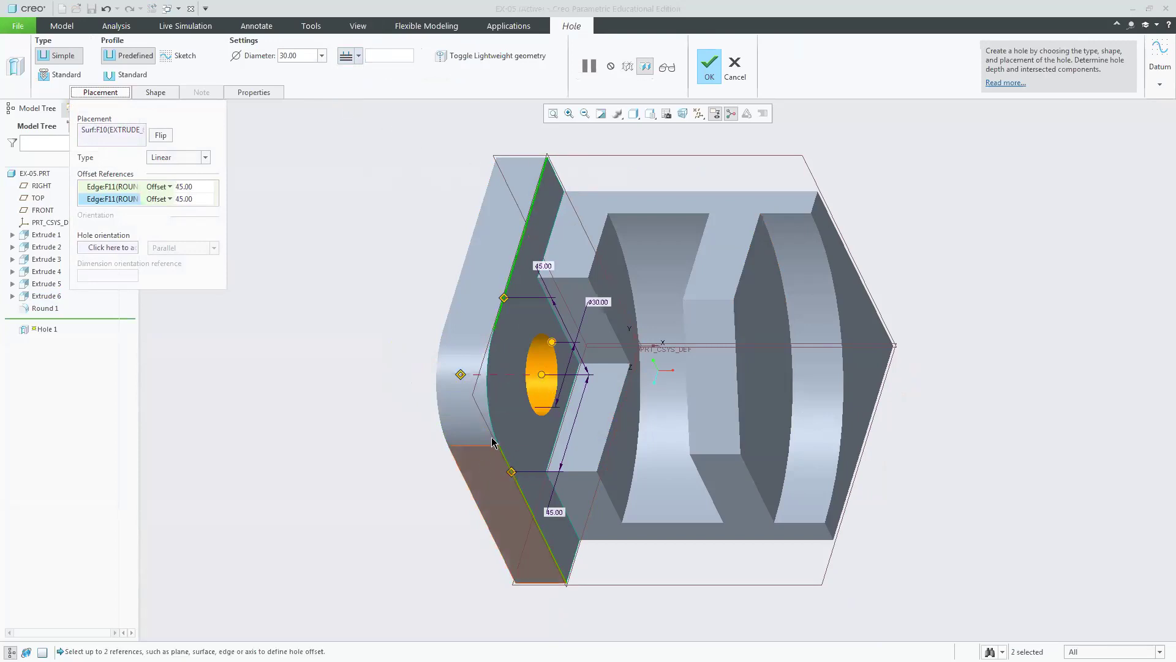
{"action": "left_click", "coordinate": [709, 65]}
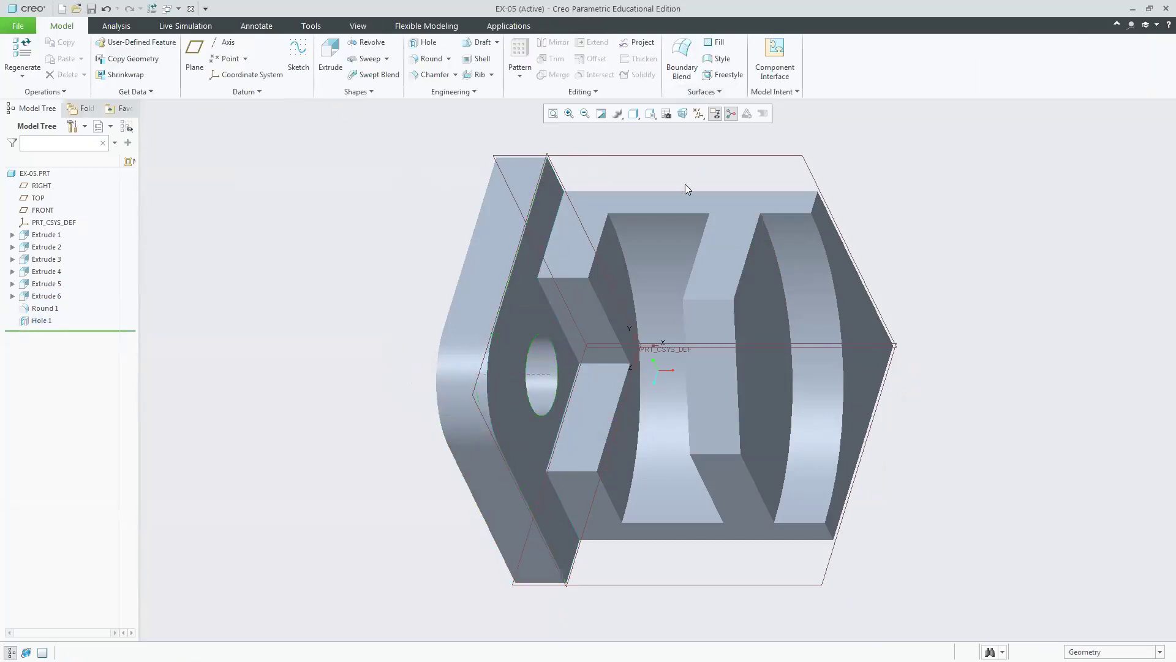
- Switch to the tutorial sheet PDF in the browser and check the EX5 drawing against the model
{"action": "left_click", "coordinate": [651, 116]}
{"action": "key", "text": "alt+Tab"}
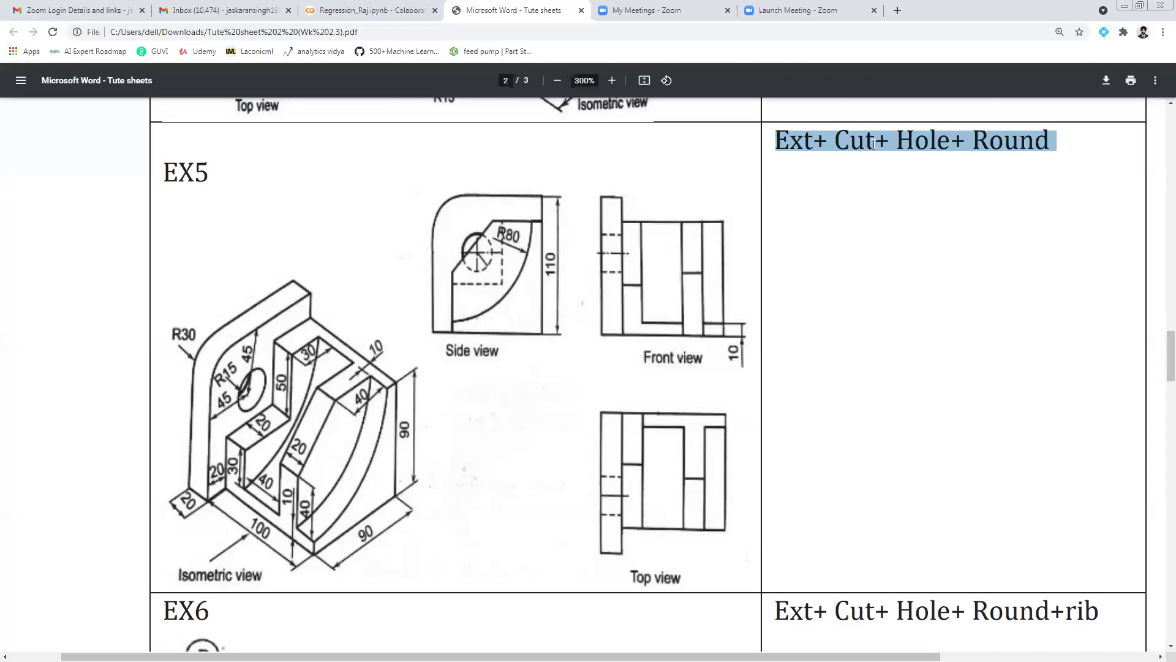
{"action": "left_click", "coordinate": [915, 151]}
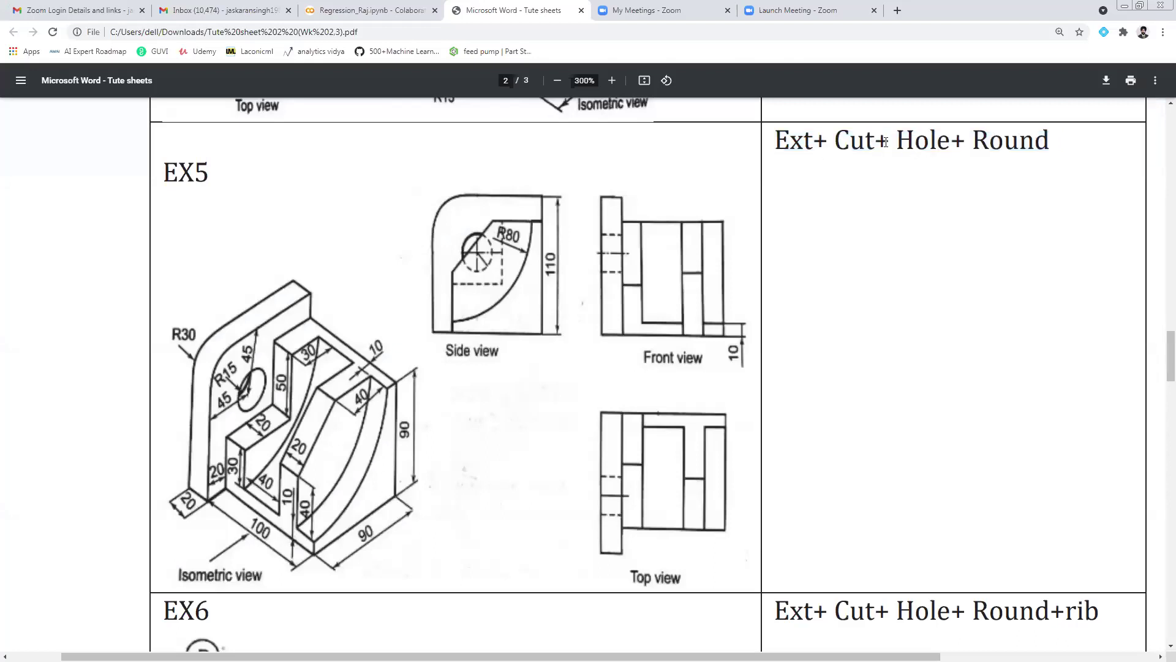
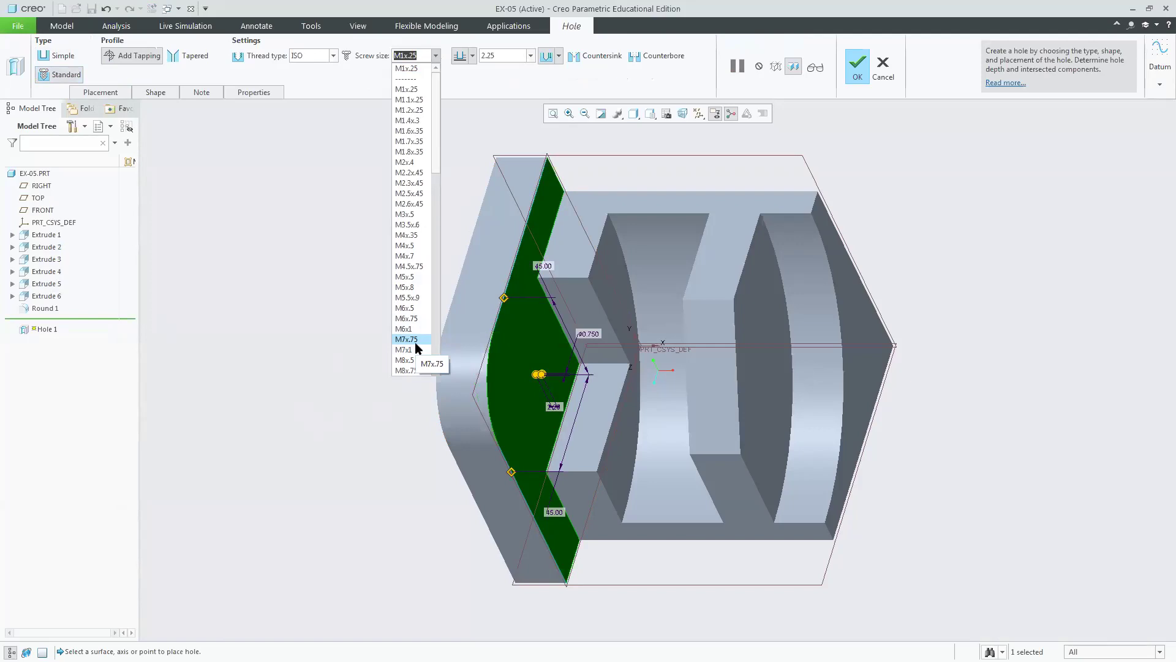
- Cancel the hole's redefinition, discarding the trial standard threaded-hole settings
{"action": "left_click", "coordinate": [882, 67]}
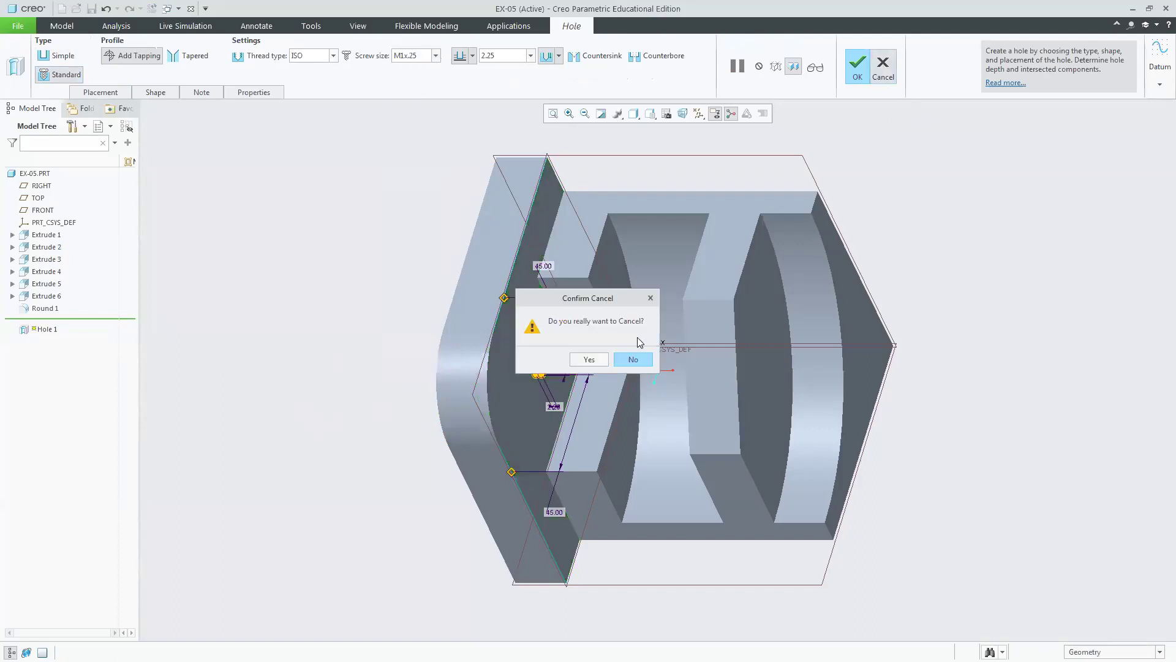
{"action": "left_click", "coordinate": [589, 360]}
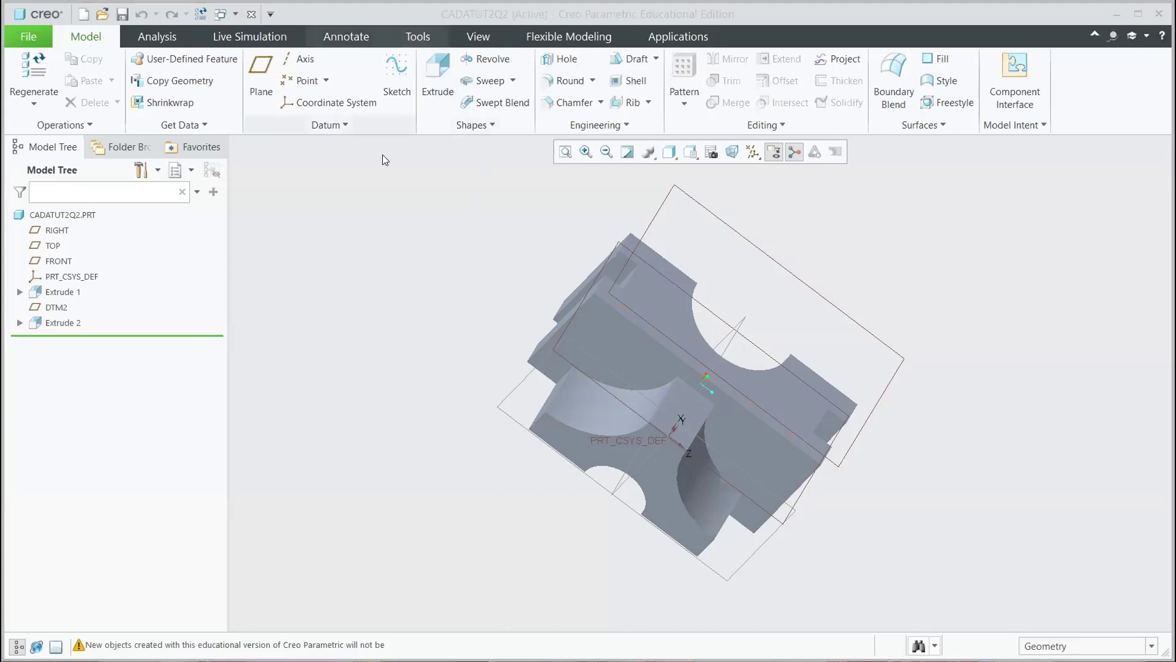
- Examine the CADATUT2Q2 part from several angles, open its first extrusion's definition for review and close it without edits
{"action": "mouse_move", "coordinate": [998, 464]}
{"action": "middle_mouse_down"}
{"action": "mouse_move", "coordinate": [994, 404]}
{"action": "mouse_move", "coordinate": [1001, 422]}
{"action": "middle_mouse_up"}
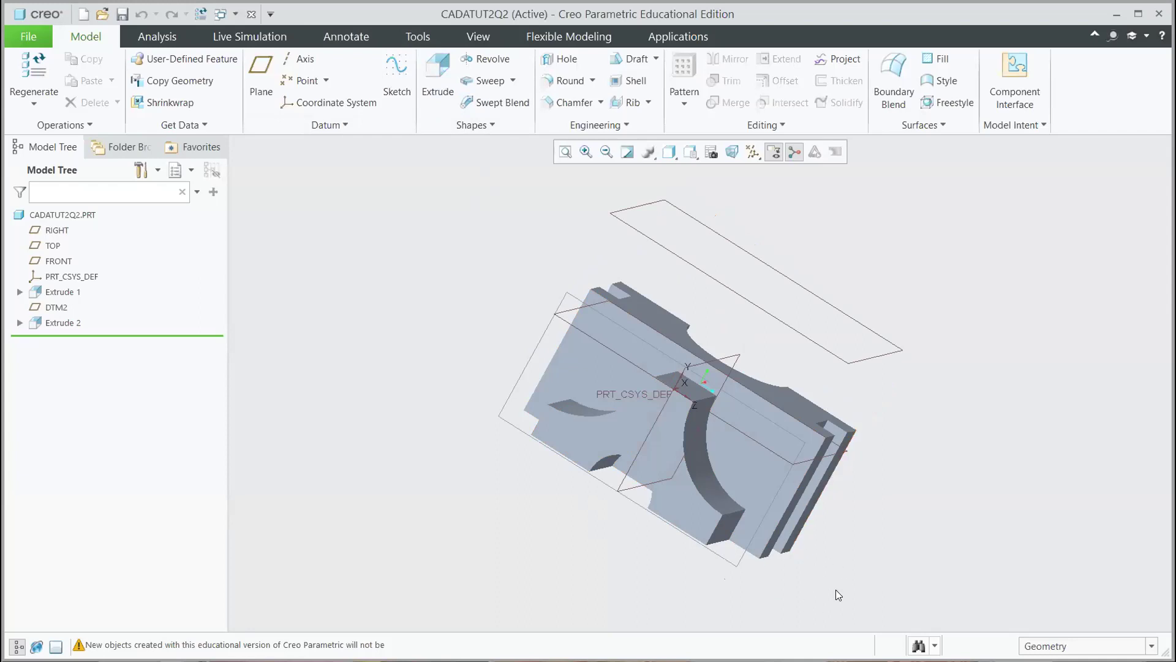
{"action": "middle_click_drag", "start_coordinate": [921, 578], "coordinate": [928, 597]}
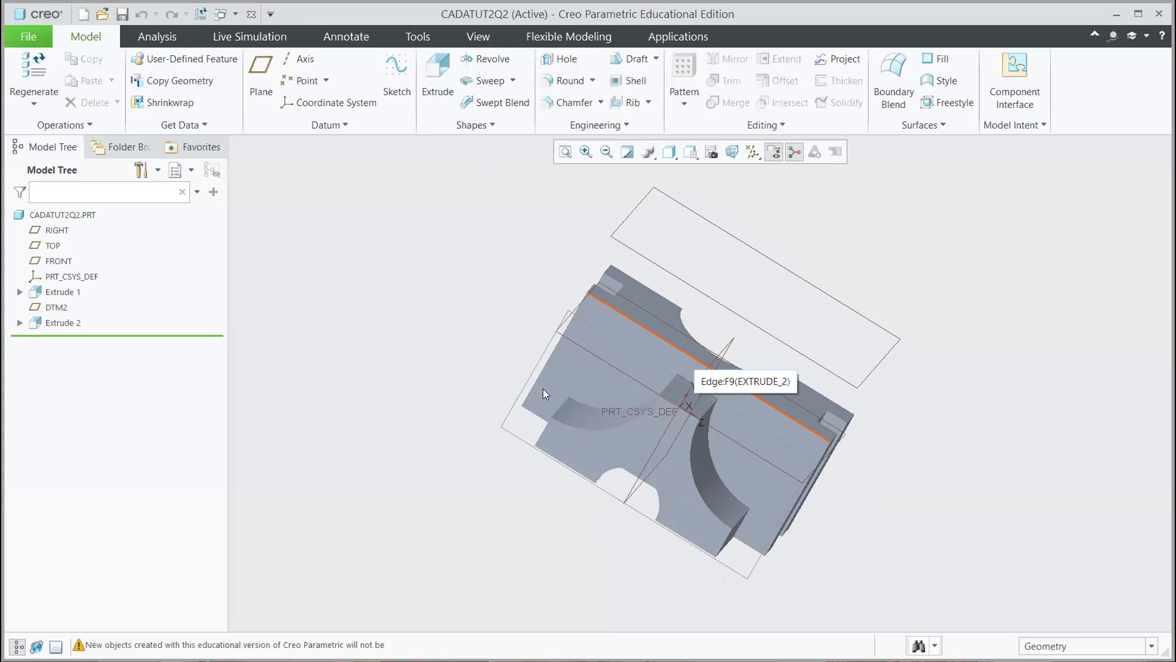
{"action": "left_click", "coordinate": [54, 293]}
{"action": "right_click", "coordinate": [54, 293]}
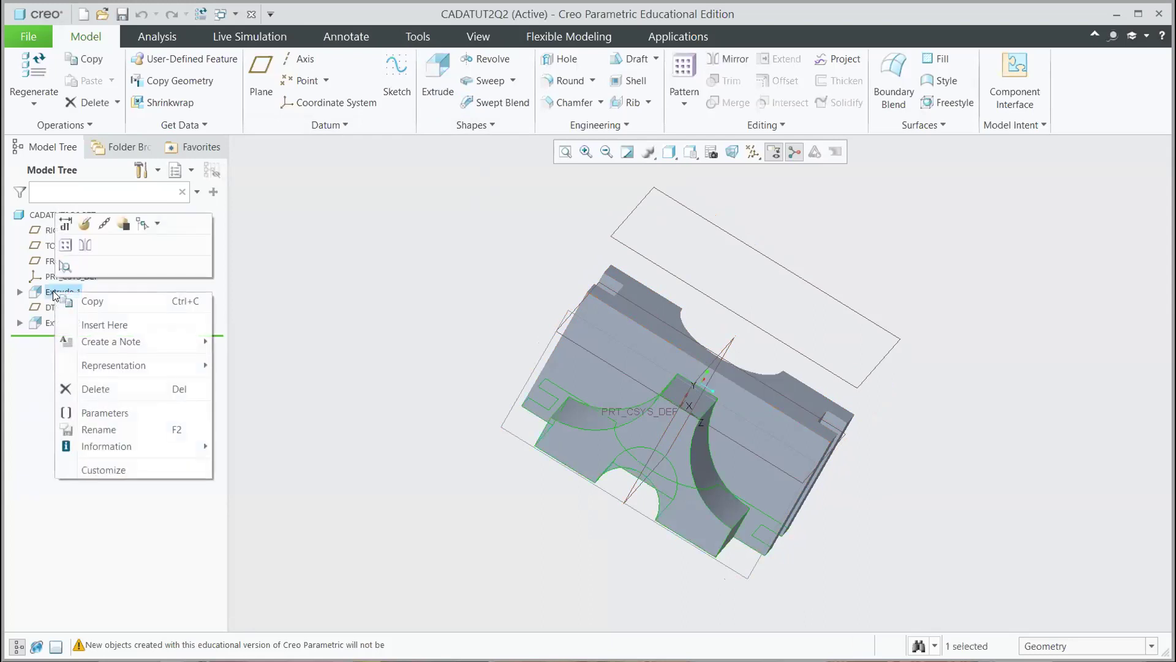
{"action": "left_click", "coordinate": [86, 223]}
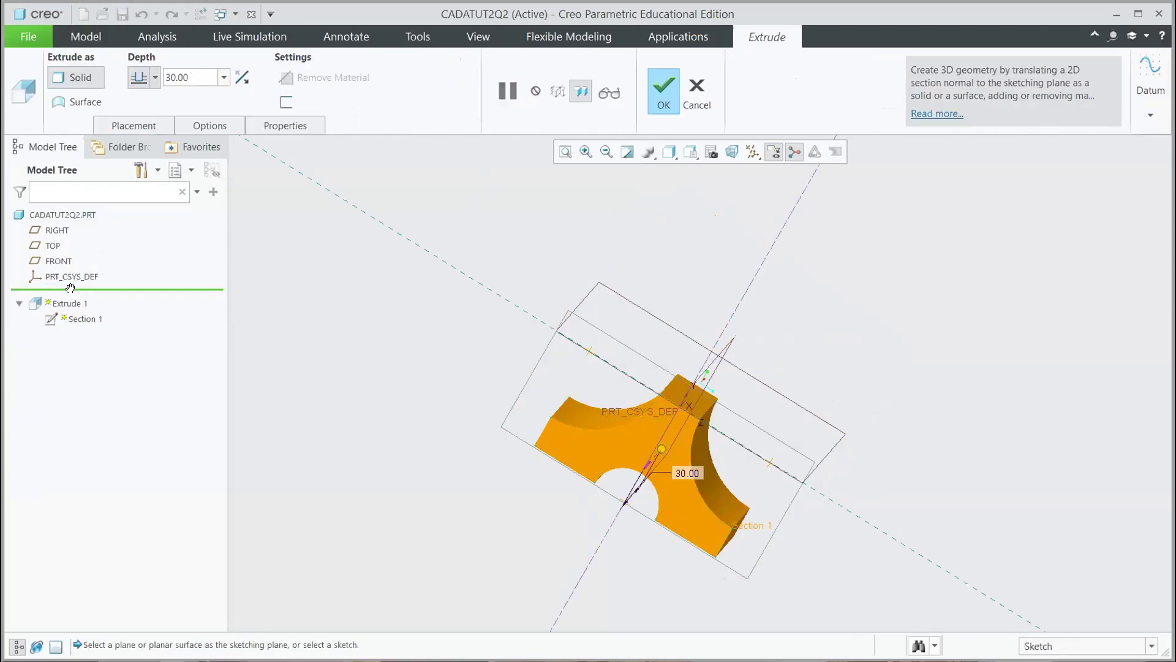
{"action": "left_click", "coordinate": [696, 93]}
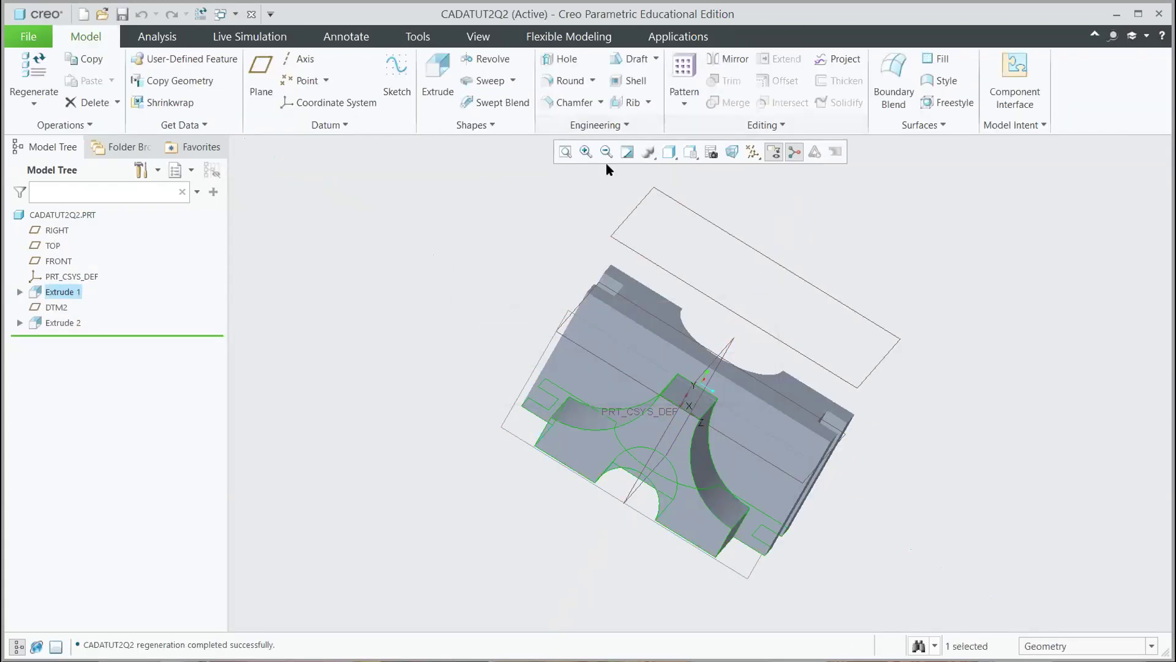
- Open the section sketch of Extrude 1, view it square-on in 2D to check its dimensions, and close it without edits
{"action": "right_click", "coordinate": [56, 297]}
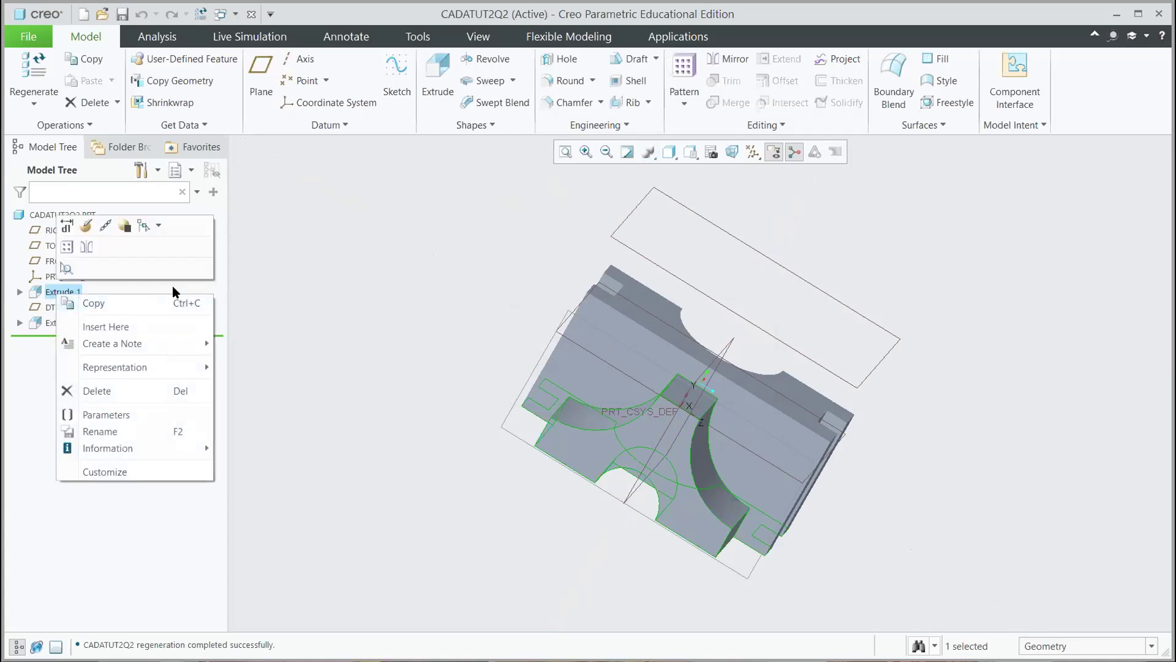
{"action": "left_click", "coordinate": [110, 297]}
{"action": "left_click", "coordinate": [19, 291]}
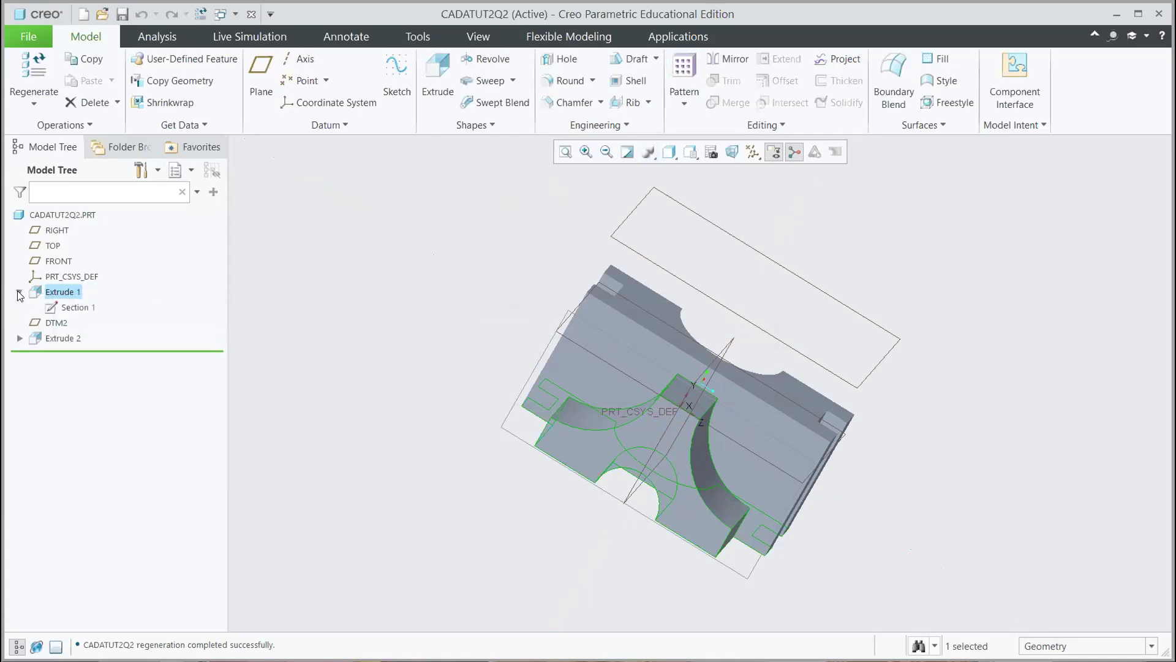
{"action": "left_click", "coordinate": [68, 306]}
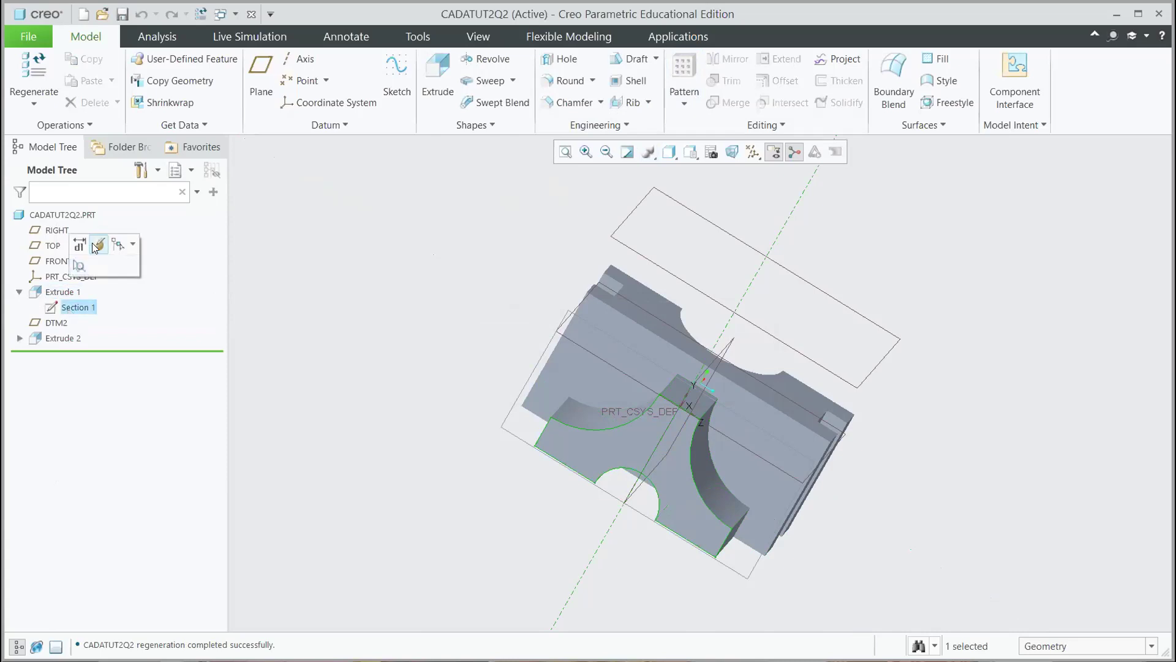
{"action": "left_click", "coordinate": [98, 245]}
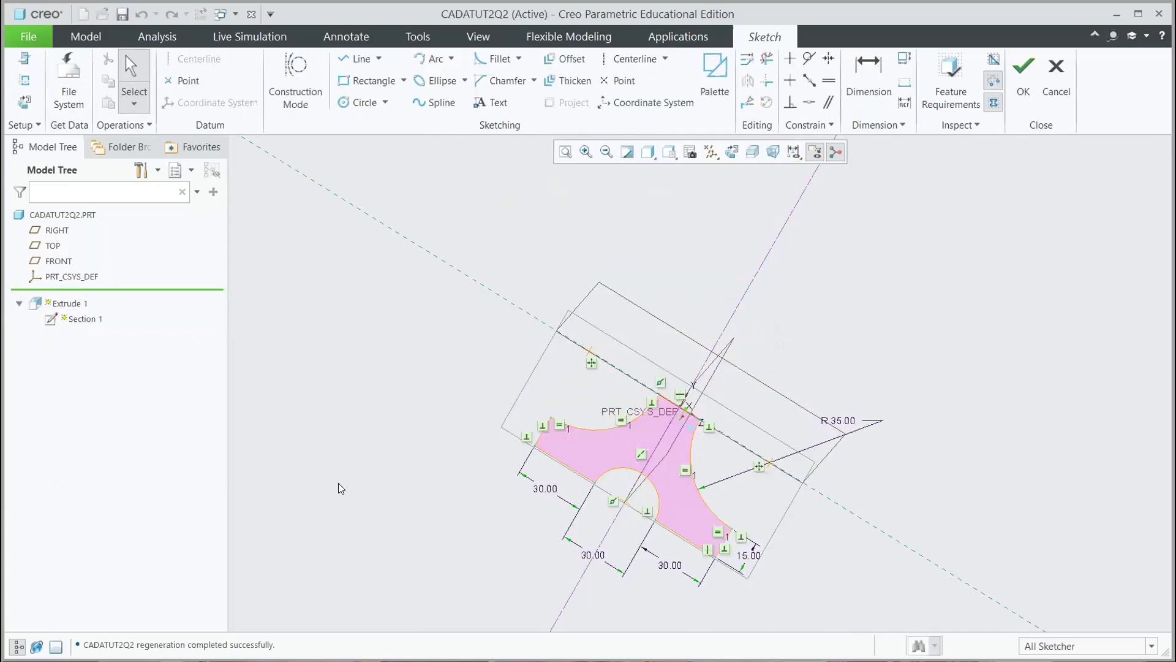
{"action": "left_click", "coordinate": [731, 152]}
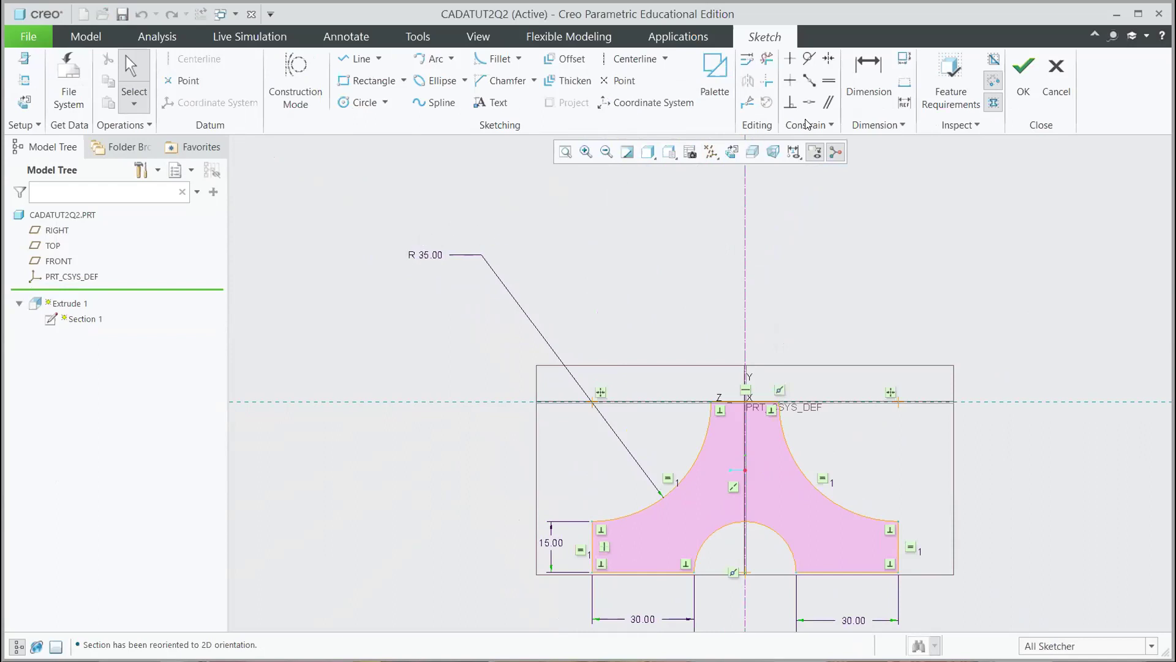
{"action": "left_click", "coordinate": [1021, 74]}
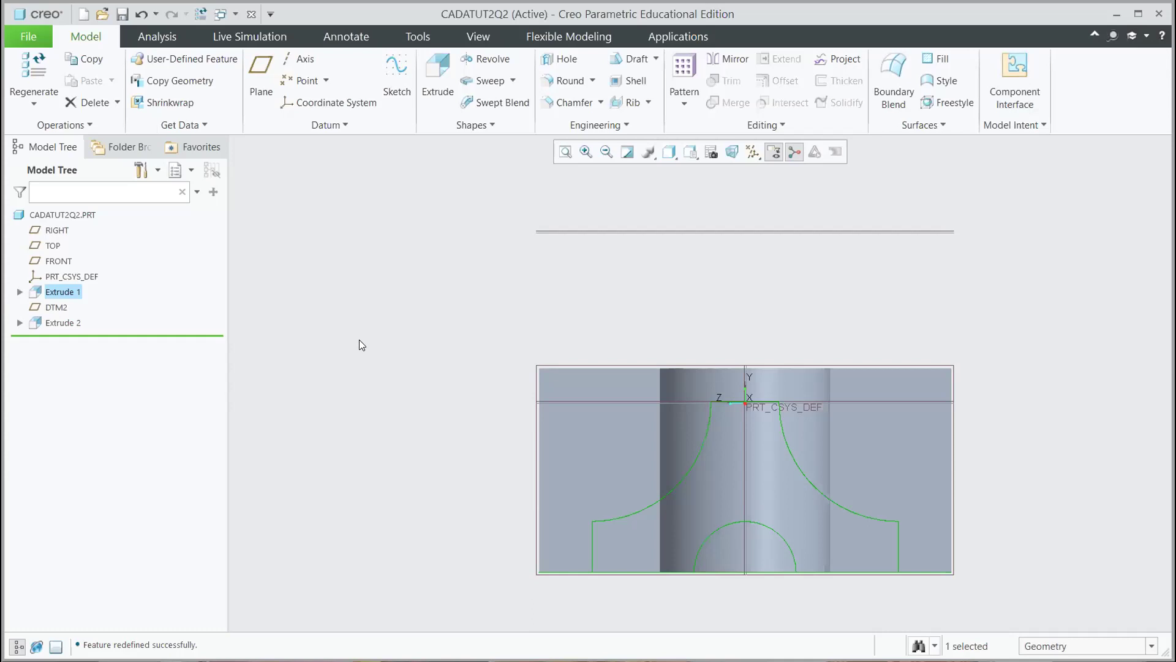
- Open the section sketch of Extrude 2 for a brief check and close it without edits
{"action": "left_click", "coordinate": [20, 321]}
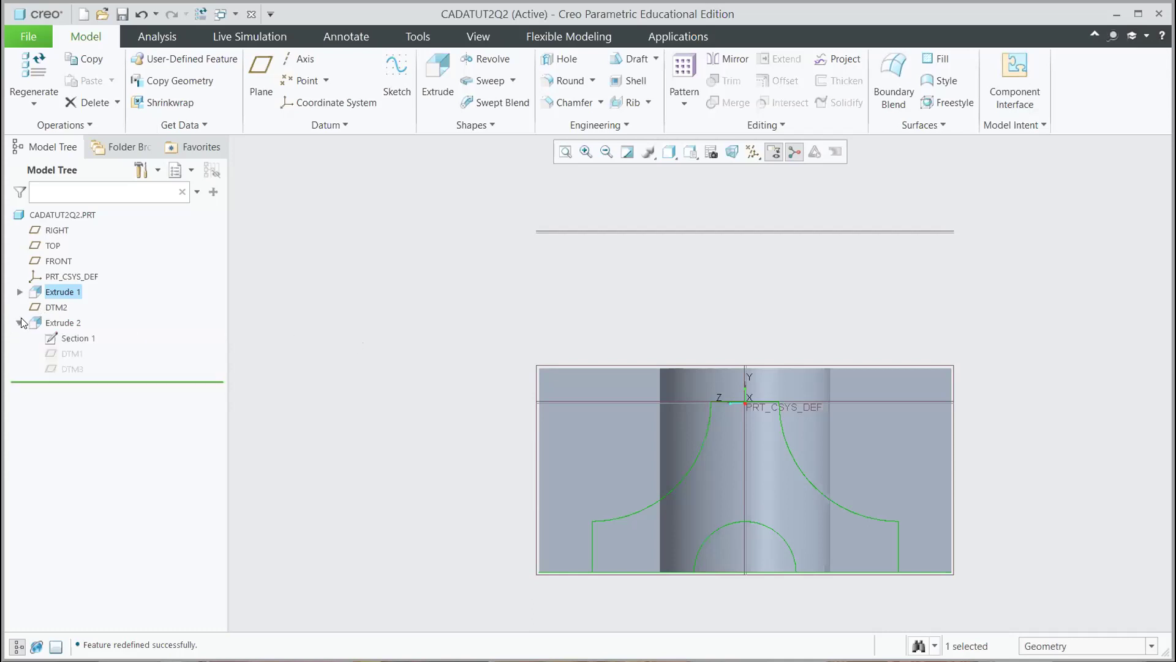
{"action": "left_click", "coordinate": [84, 341]}
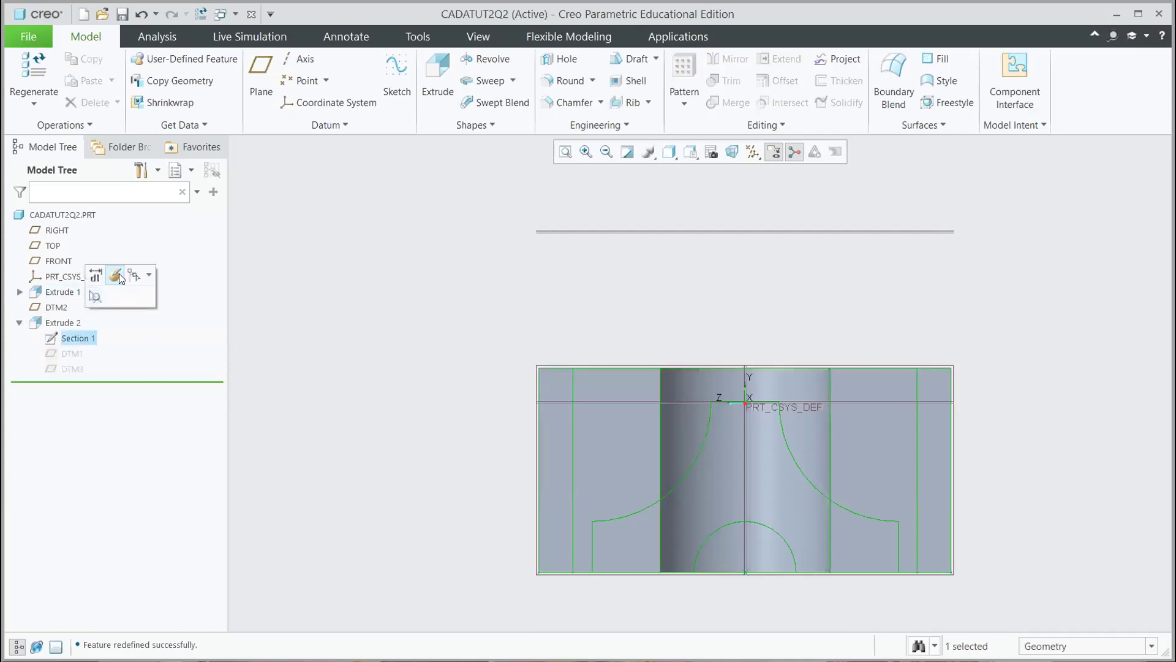
{"action": "left_click", "coordinate": [119, 273]}
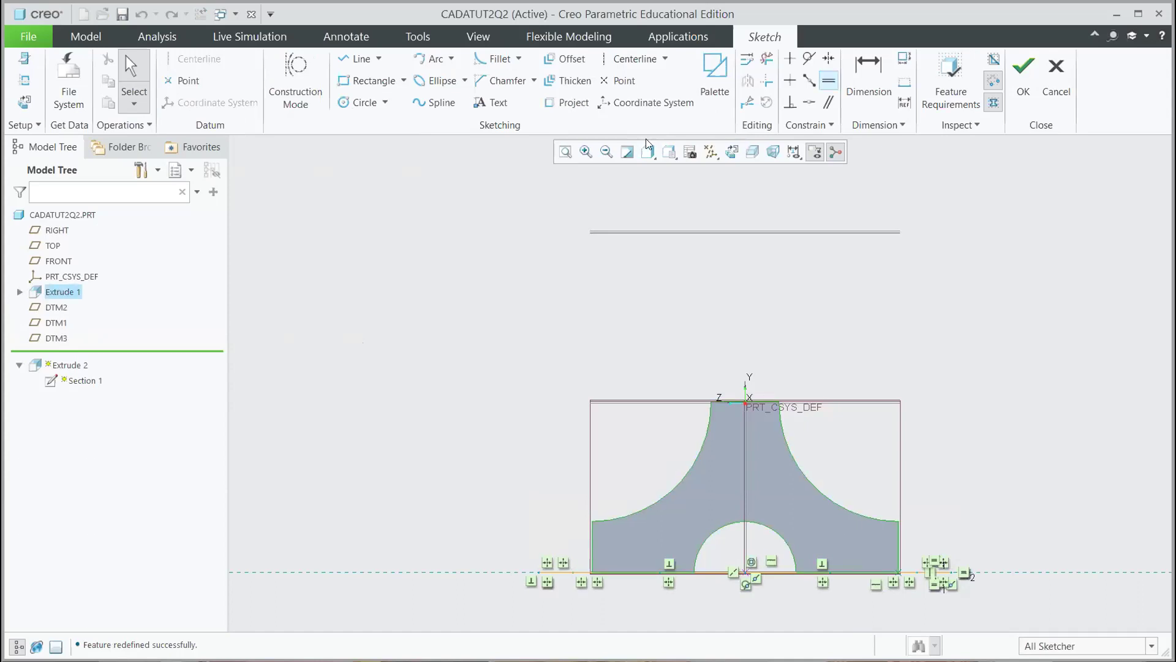
{"action": "left_click", "coordinate": [1024, 92]}
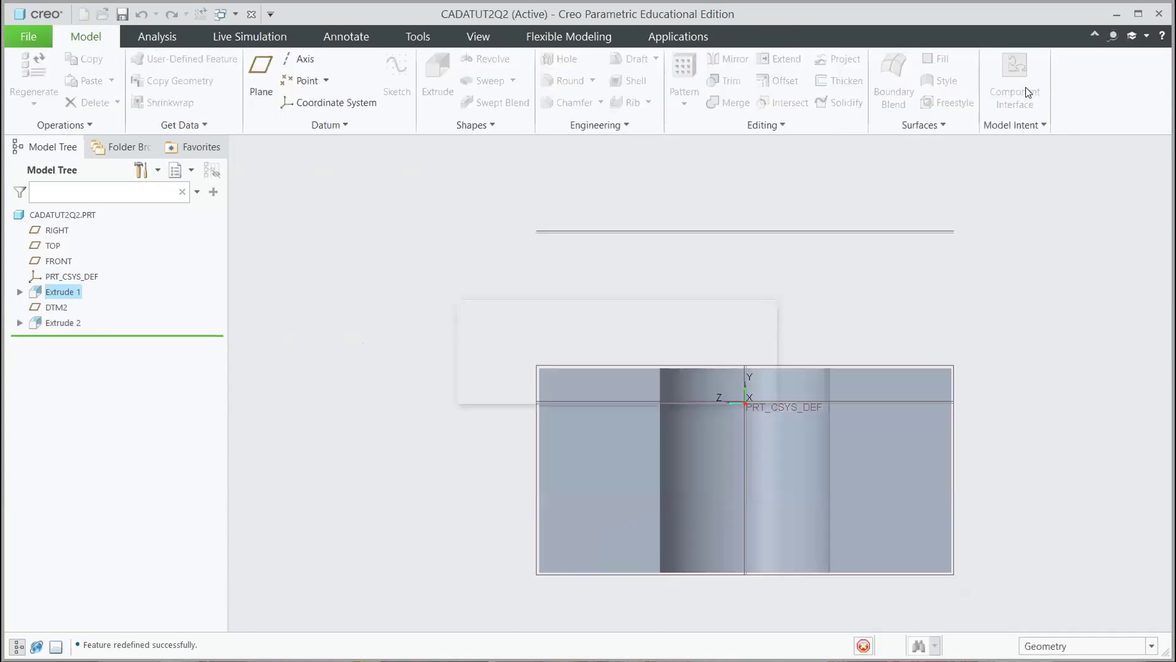
- Reopen the section sketch of Extrude 2 and examine its profile and dimensions in 2D orientation and against the solid from several angles
{"action": "left_click", "coordinate": [20, 291]}
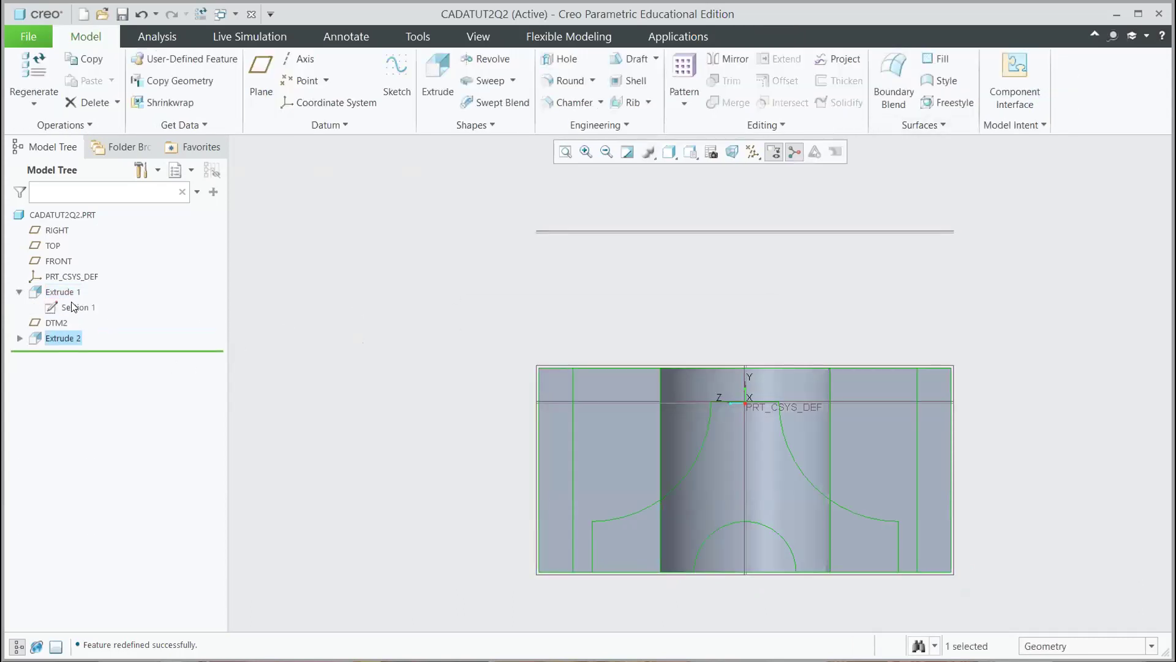
{"action": "left_click", "coordinate": [19, 337]}
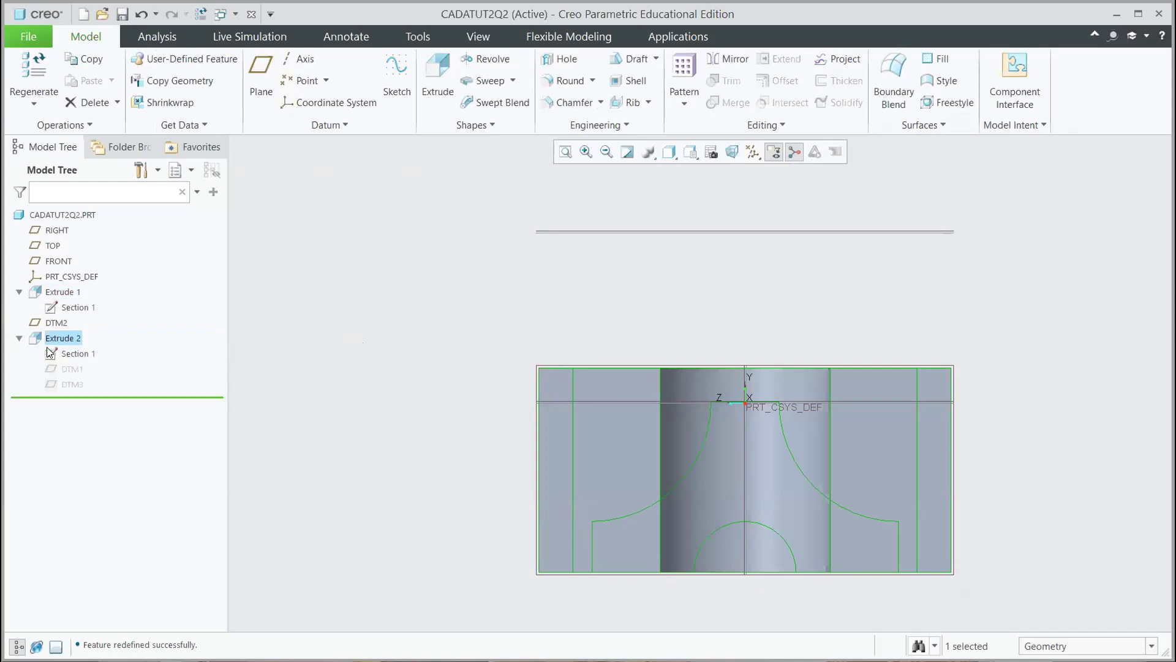
{"action": "left_click", "coordinate": [62, 354]}
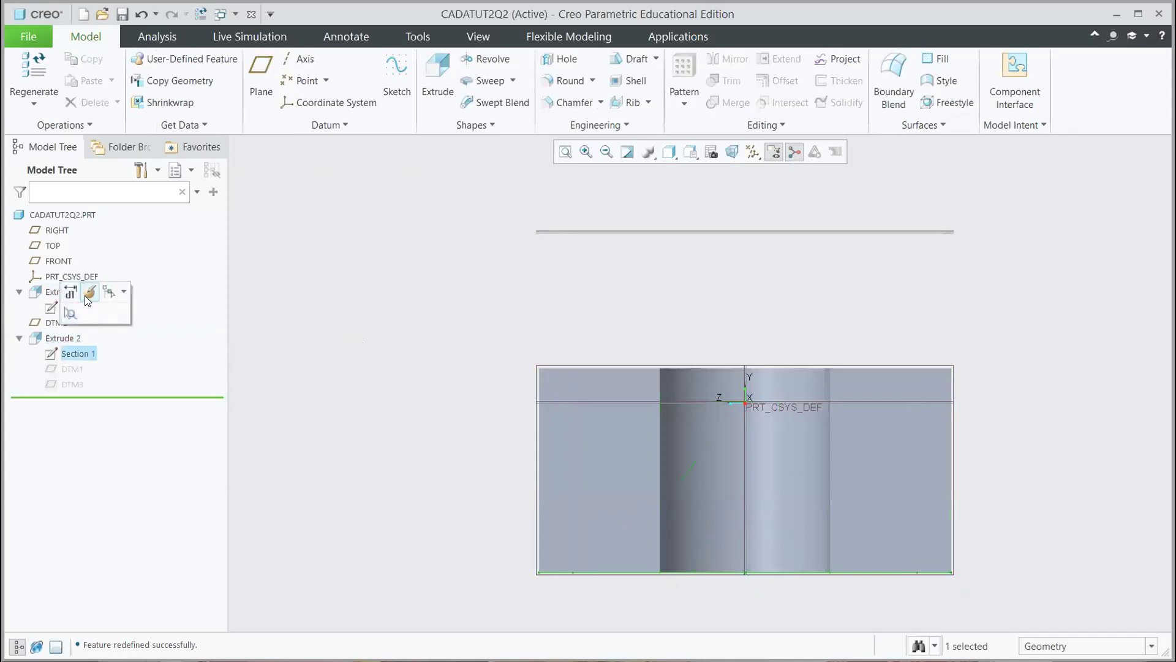
{"action": "left_click", "coordinate": [84, 296]}
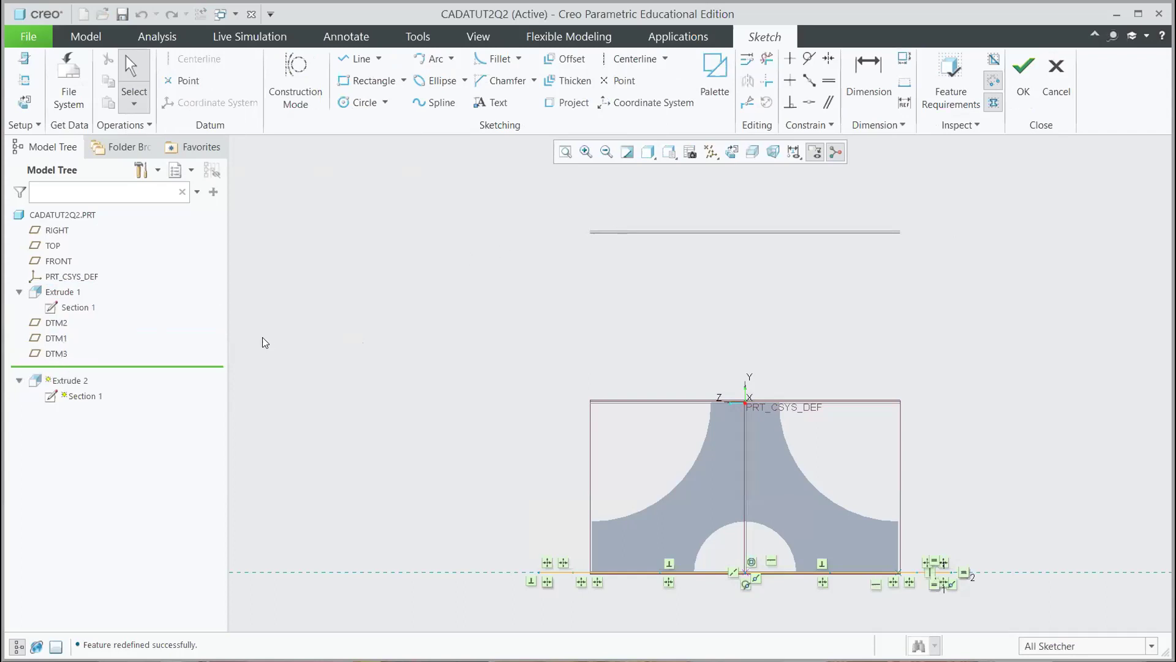
{"action": "mouse_move", "coordinate": [537, 271]}
{"action": "middle_mouse_down"}
{"action": "mouse_move", "coordinate": [565, 341]}
{"action": "mouse_move", "coordinate": [545, 316]}
{"action": "middle_mouse_up"}
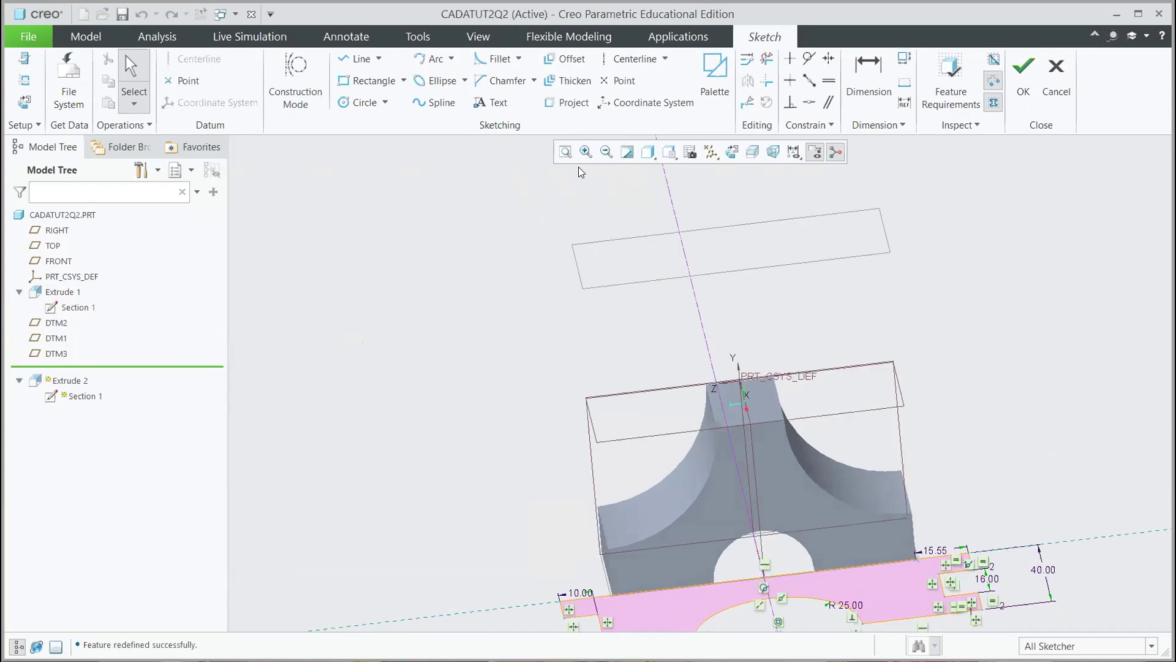
{"action": "left_click", "coordinate": [566, 152]}
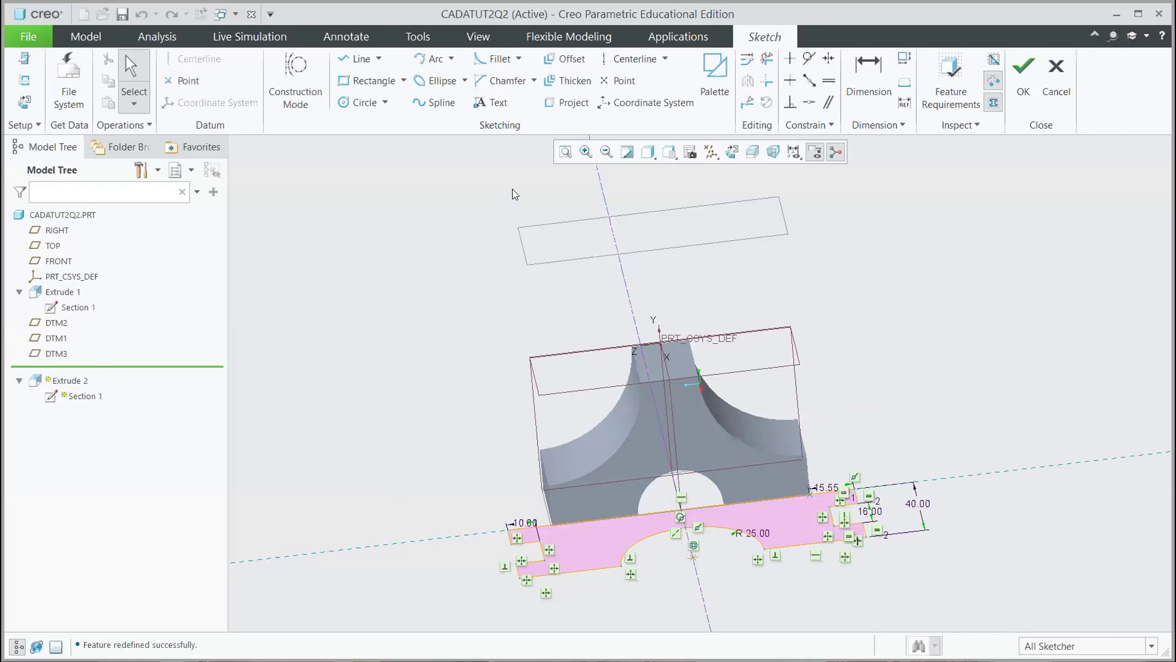
{"action": "left_click", "coordinate": [739, 156]}
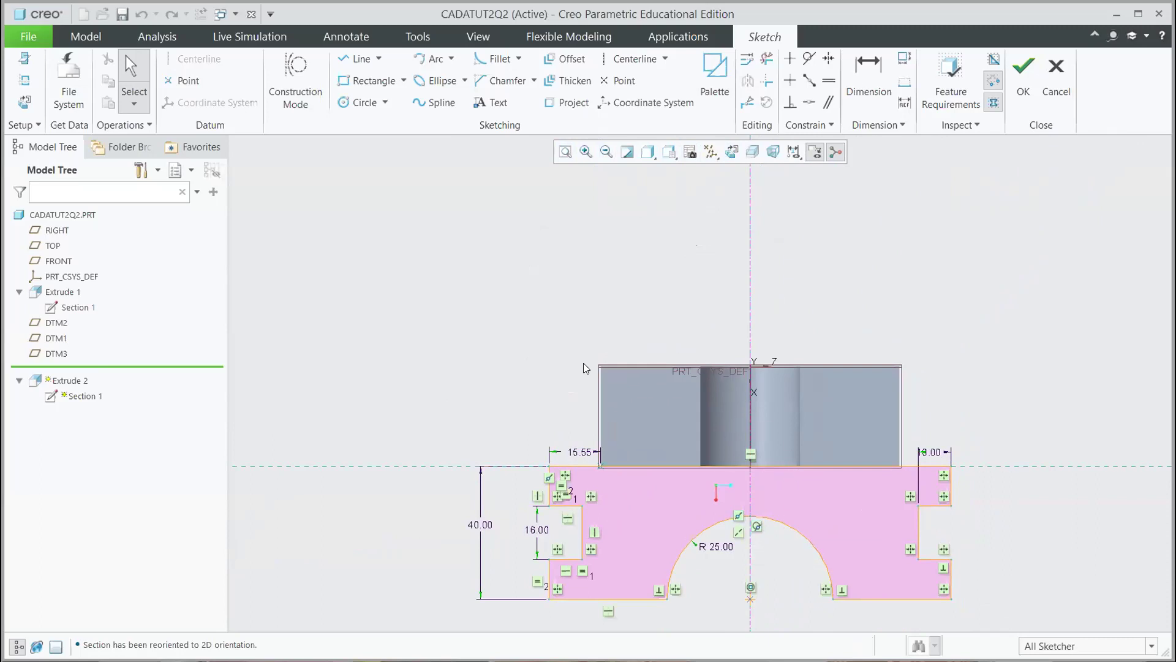
{"action": "mouse_move", "coordinate": [561, 345]}
{"action": "middle_mouse_down"}
{"action": "mouse_move", "coordinate": [580, 430]}
{"action": "mouse_move", "coordinate": [675, 428]}
{"action": "middle_mouse_up"}
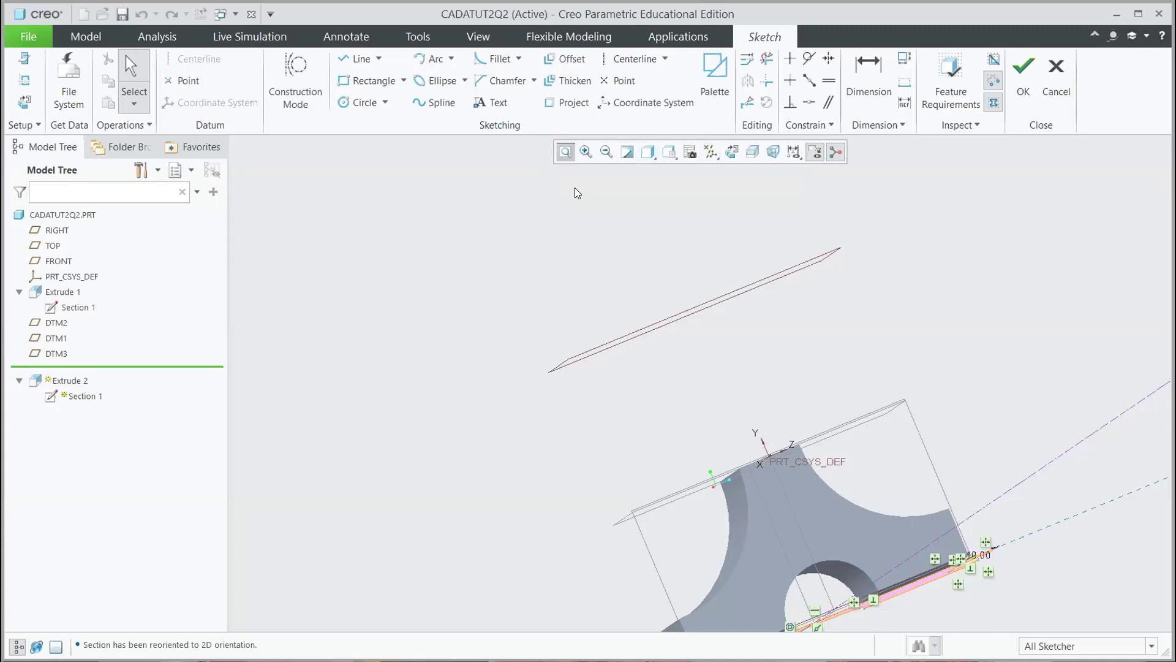
{"action": "scroll", "coordinate": [575, 188], "scroll_direction": "down", "scroll_amount": 2}
{"action": "mouse_move", "coordinate": [558, 372]}
{"action": "middle_mouse_down"}
{"action": "mouse_move", "coordinate": [551, 355]}
{"action": "mouse_move", "coordinate": [558, 363]}
{"action": "middle_mouse_up"}
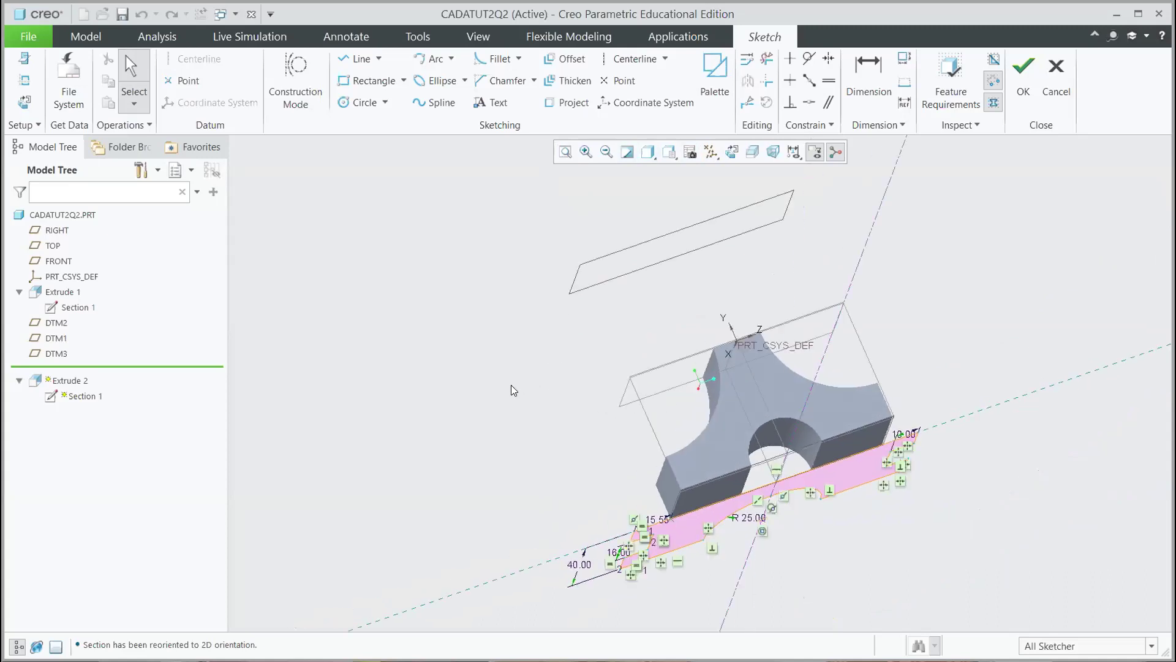